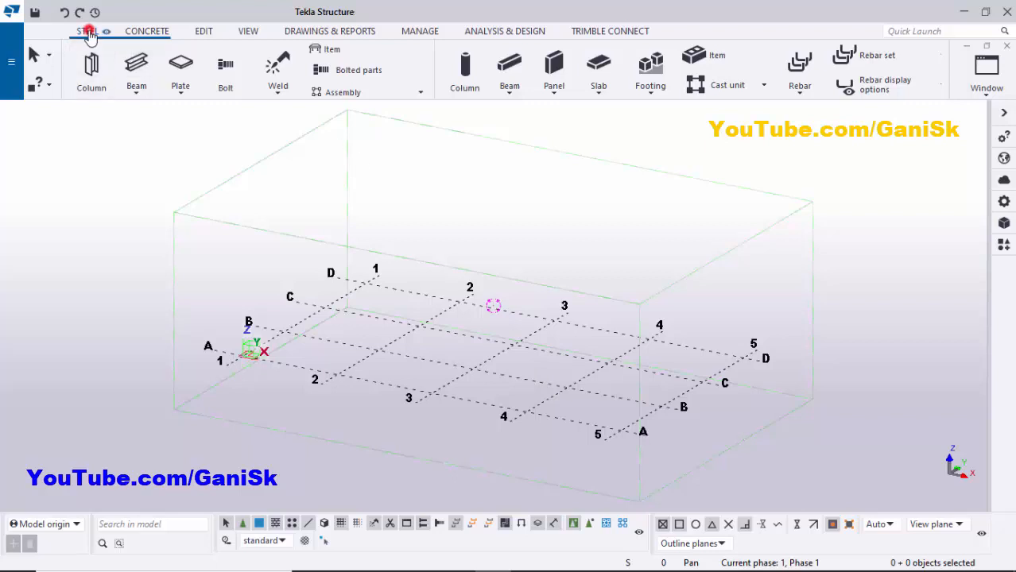
Place a steel column at the intersection of grid lines A and 3, and open its properties.
left_click(91, 65)
scroll(434, 390, "up", 2)
left_click(414, 416)
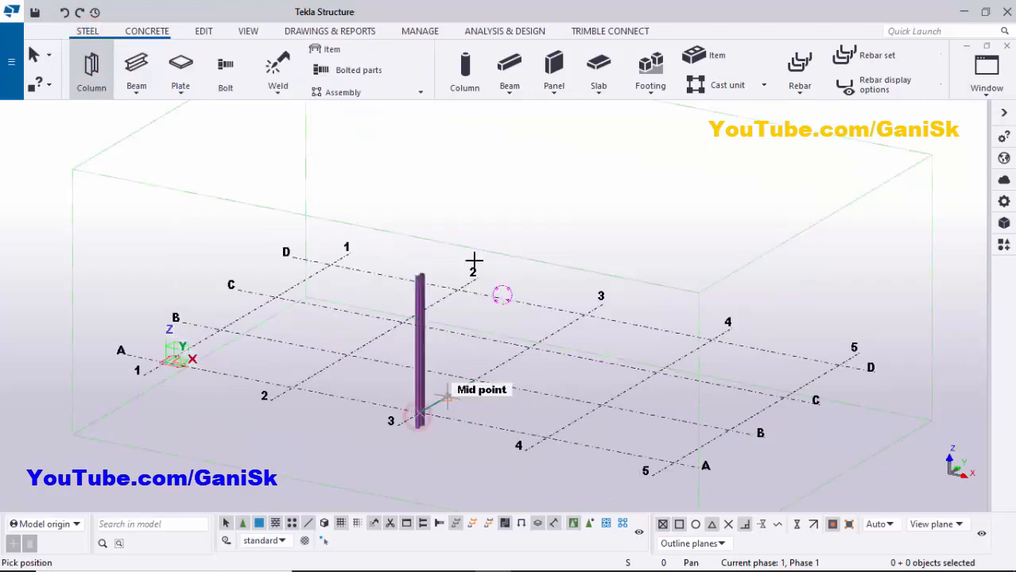
right_click(473, 261)
left_click(477, 243)
scroll(414, 354, "up", 3)
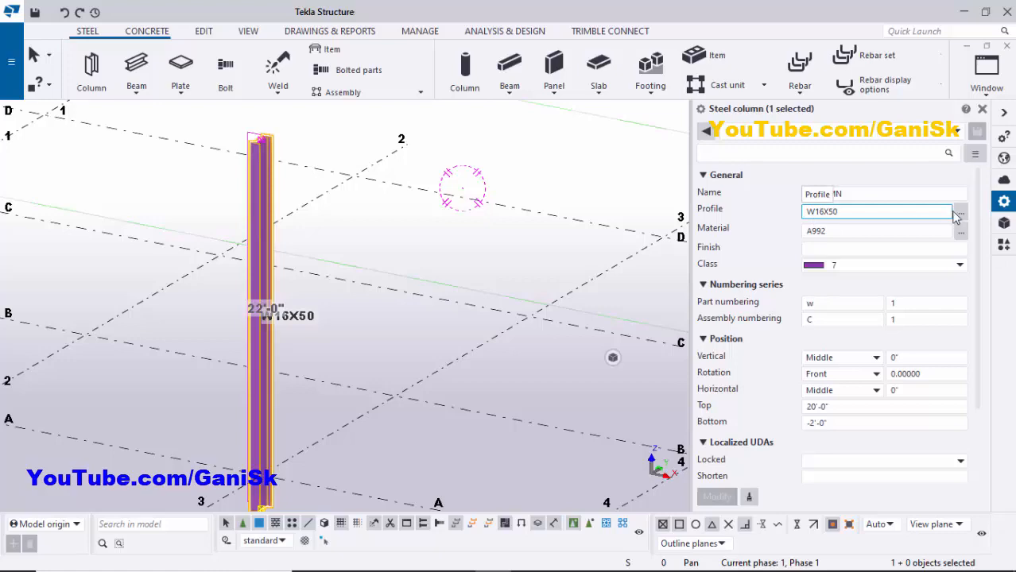
left_click(959, 213)
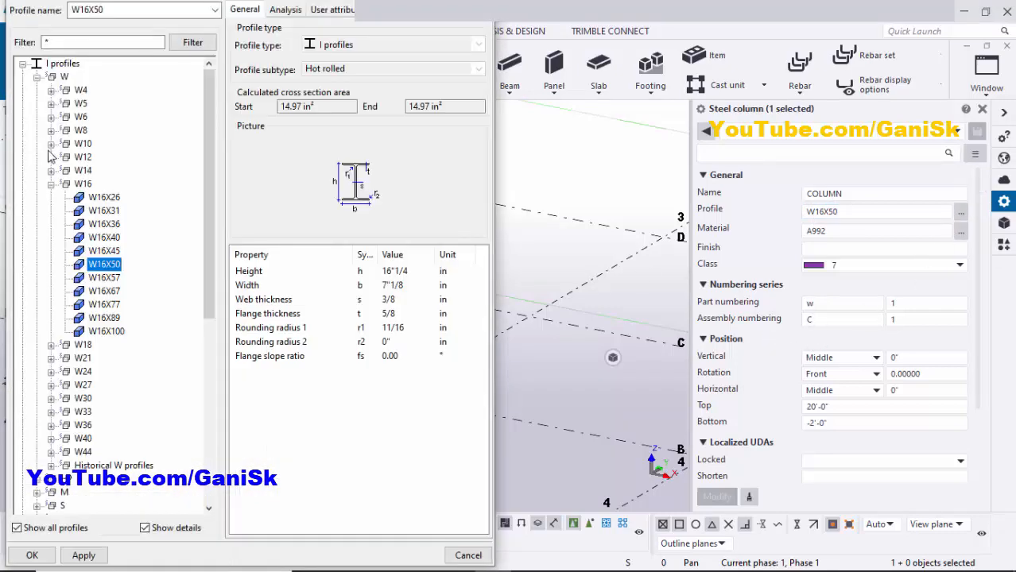
left_click(51, 170)
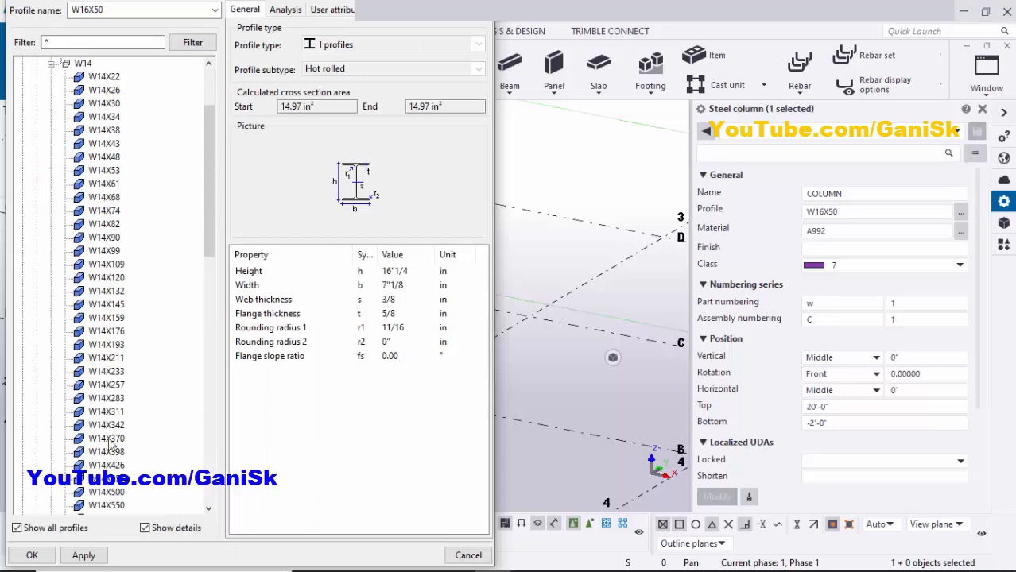
left_click(468, 555)
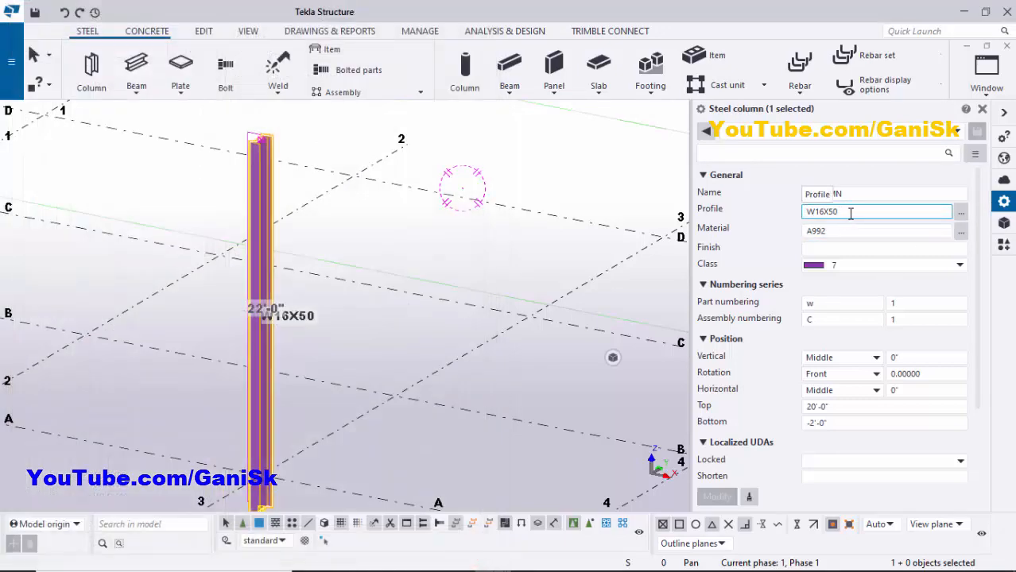
Set the column's bottom level to 0 and top level to 15', apply the changes, and redraw the view.
left_click(832, 424)
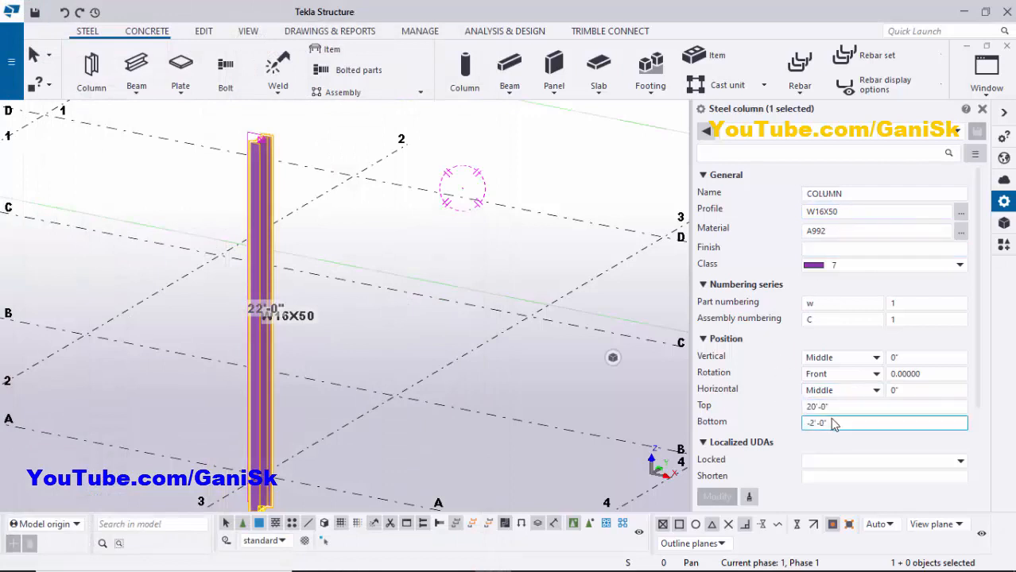
double_click(832, 423)
type("0")
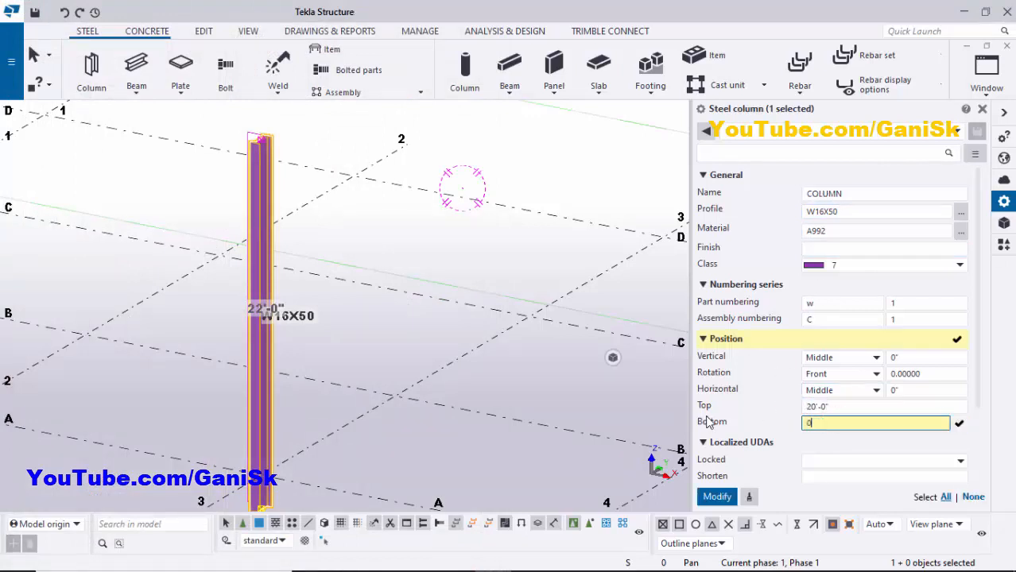
double_click(842, 406)
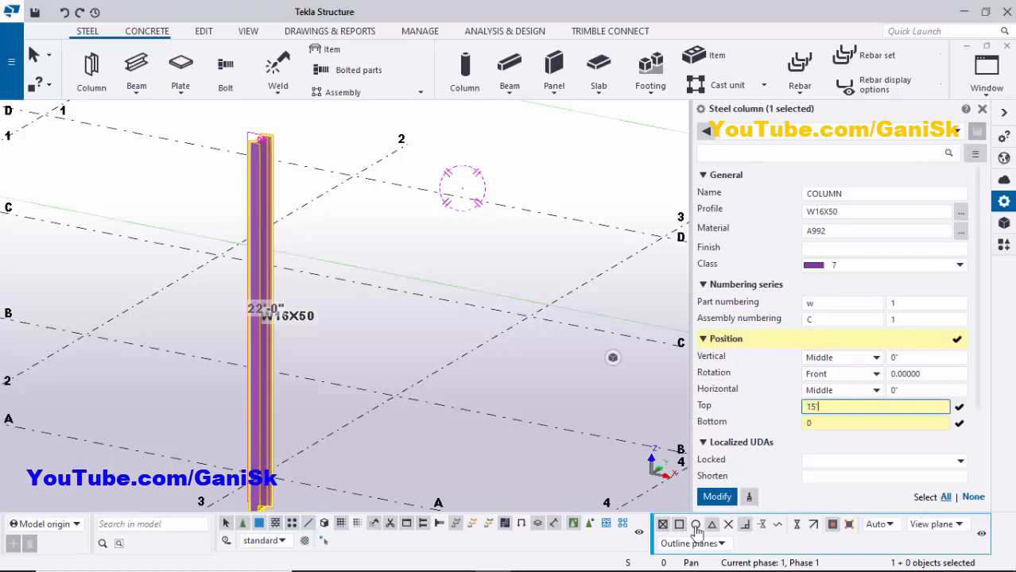
left_click(717, 496)
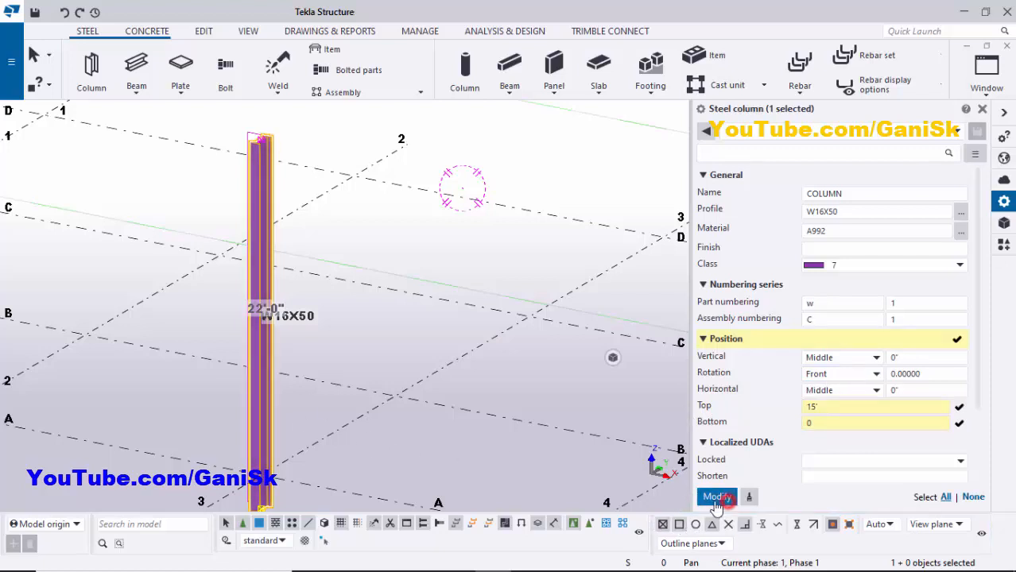
left_click(983, 109)
left_click(576, 245)
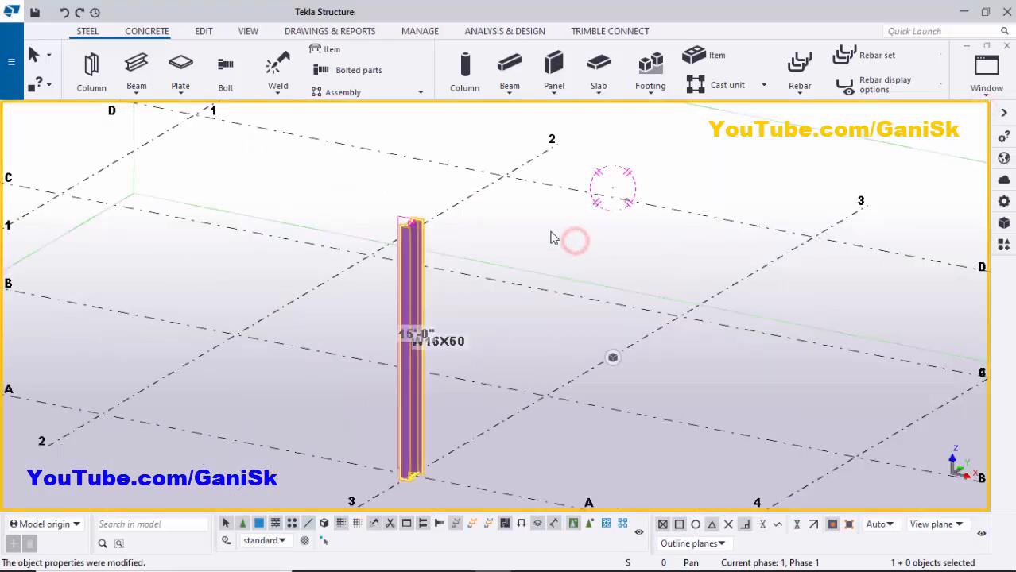
right_click(546, 221)
left_click(583, 307)
Search the applications and components catalog for "base plate" and browse to the U.S. base plate components.
scroll(415, 362, "up", 5)
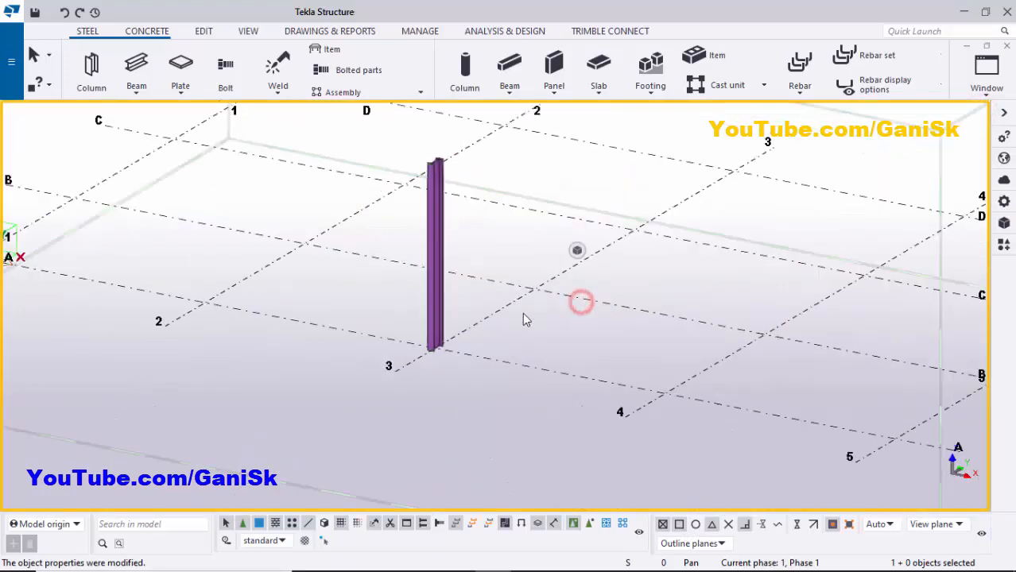
scroll(416, 355, "down", 1)
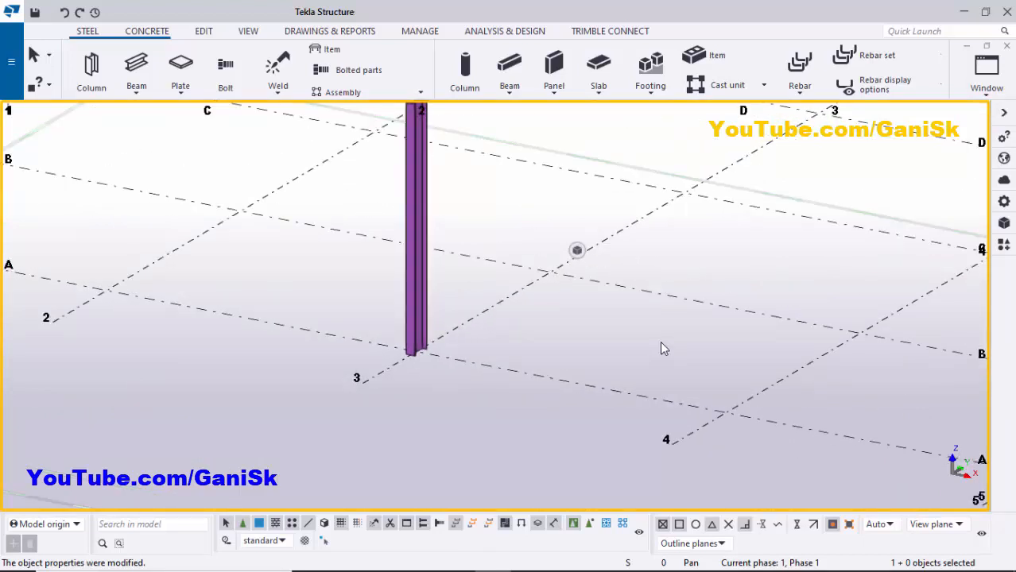
left_click(1002, 251)
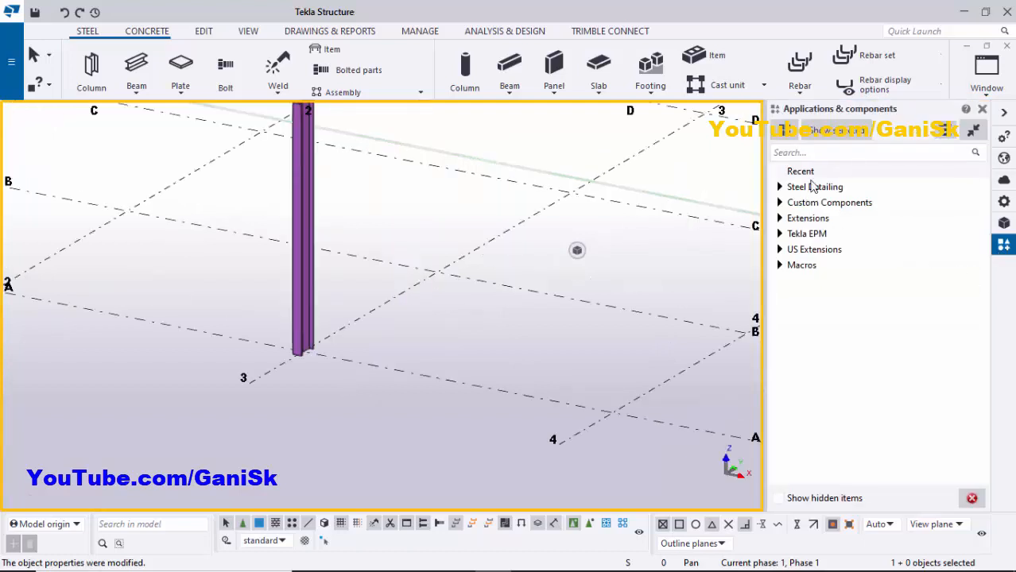
left_click(808, 153)
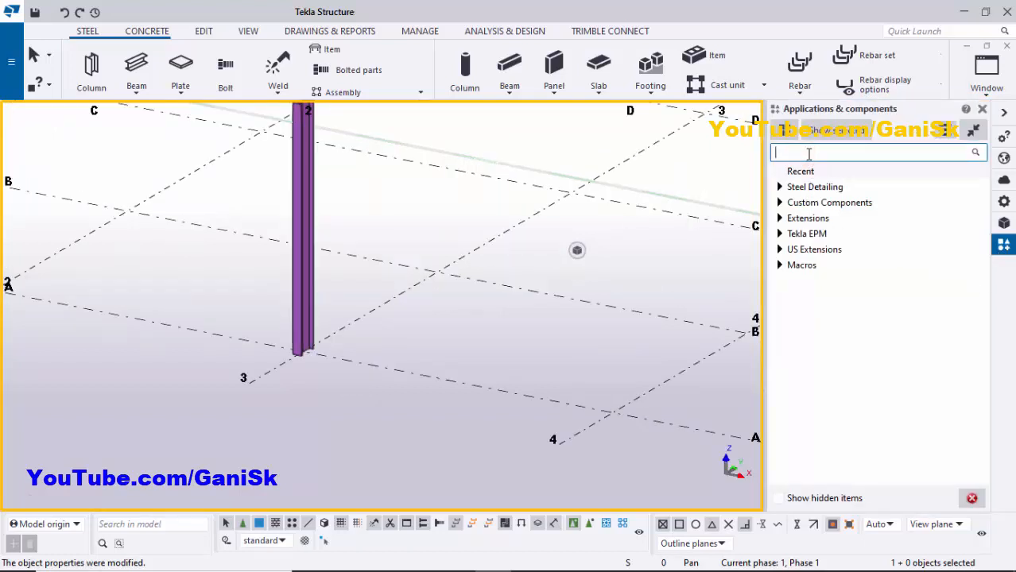
type("base pla")
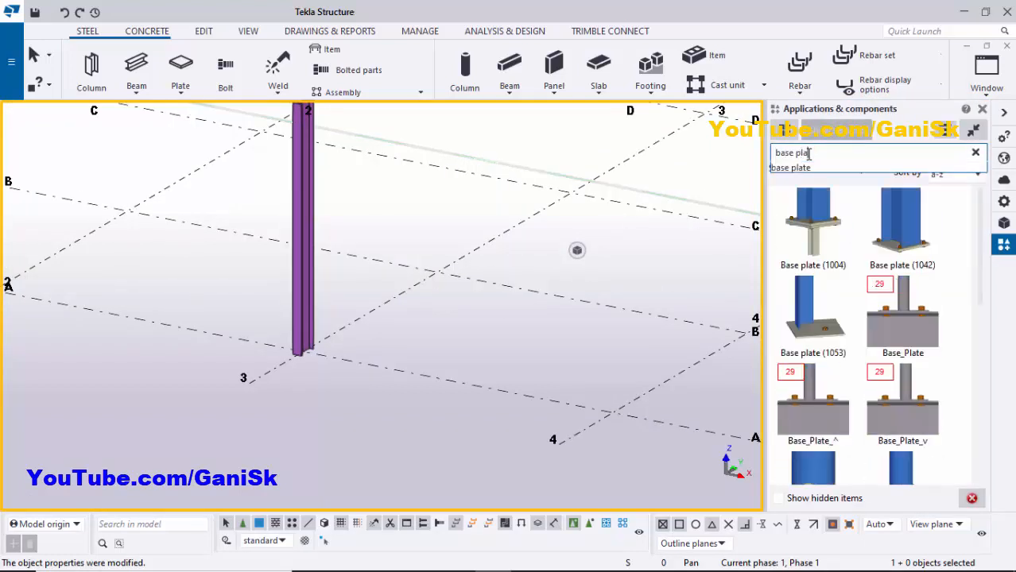
type("te")
key("Return")
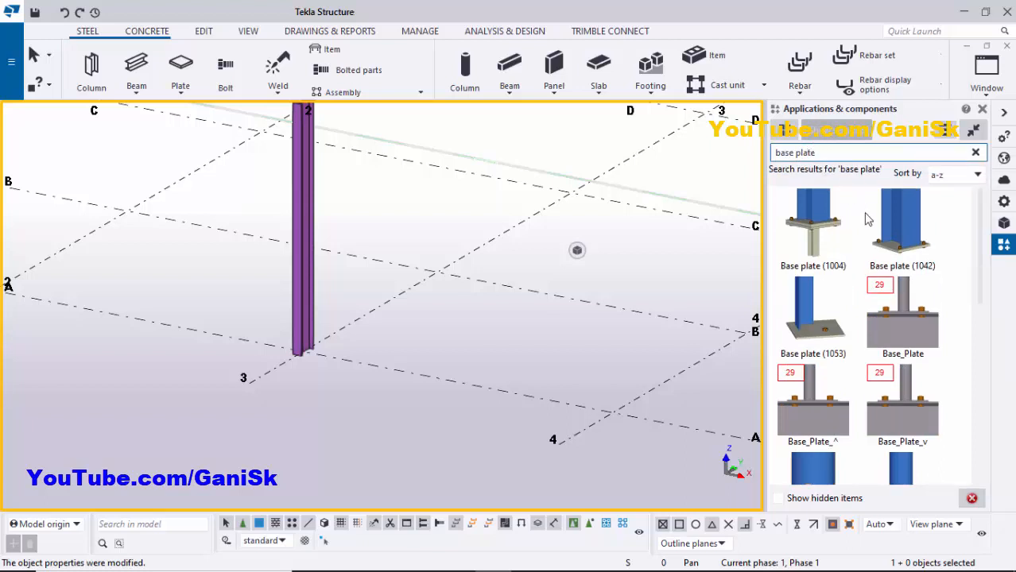
scroll(868, 220, "down", 5)
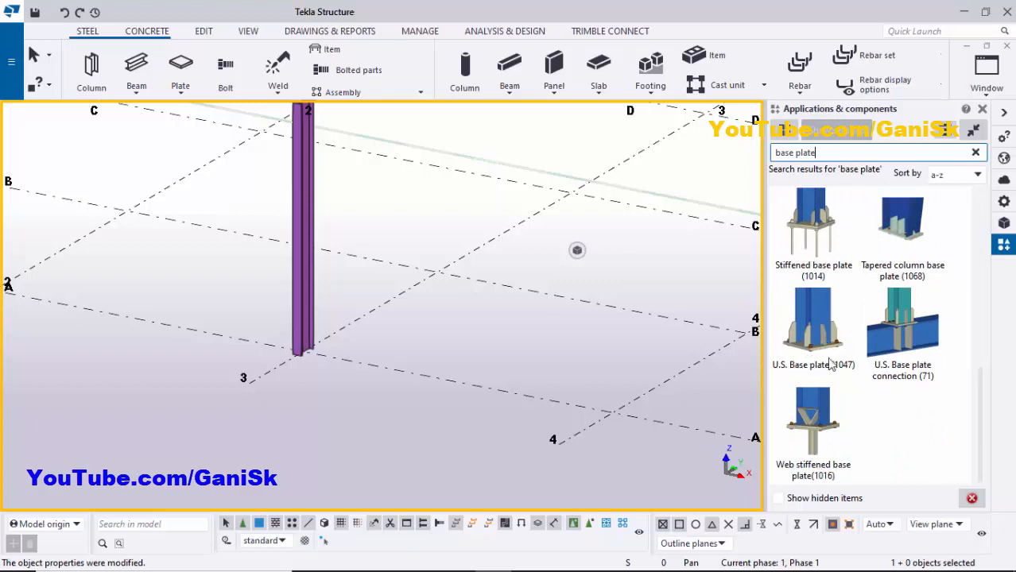
Apply the U.S. Base plate (1047) component to the column at its bottom point, and close the component catalog.
left_click(821, 329)
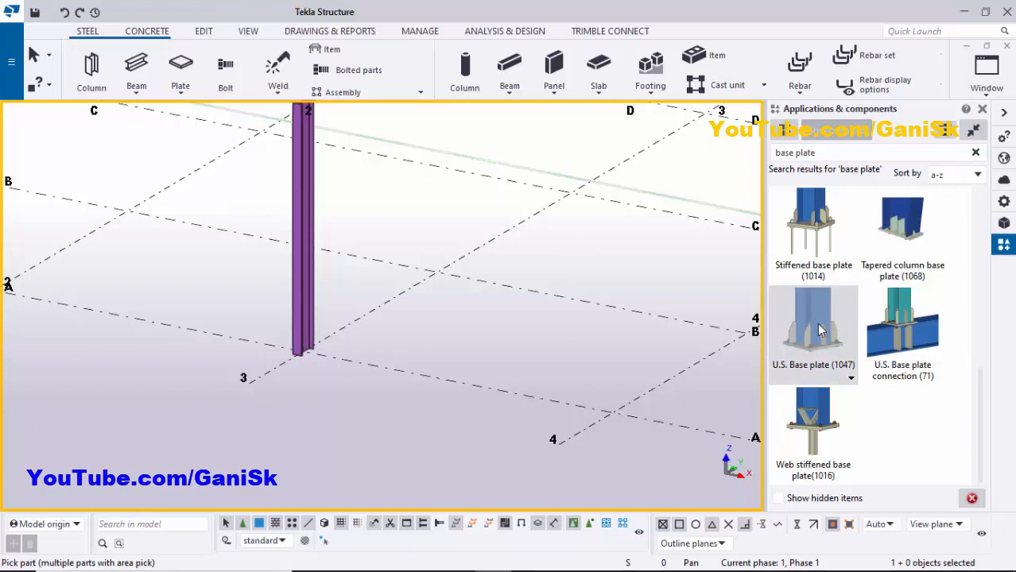
scroll(338, 310, "up", 5)
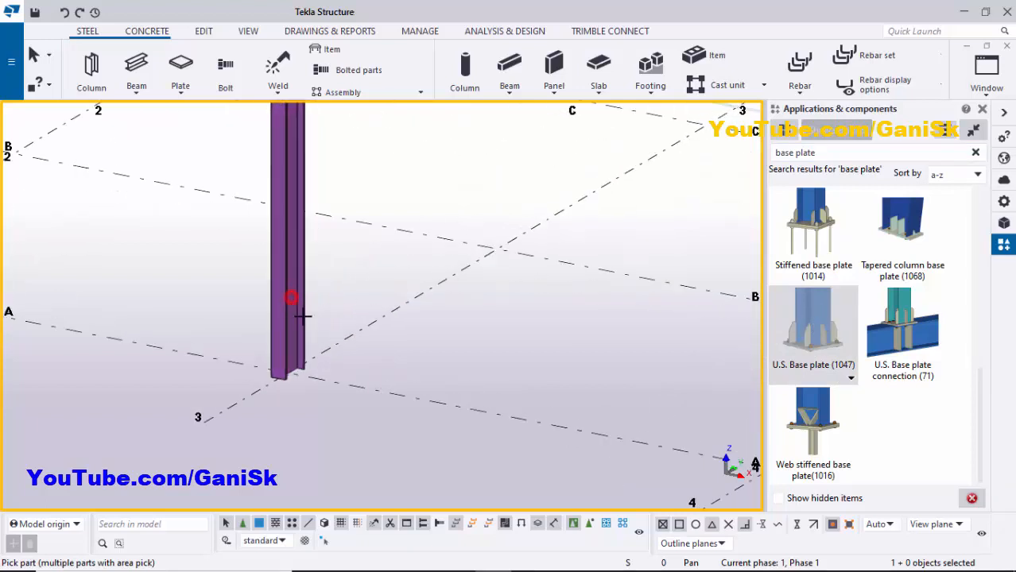
left_click(266, 390)
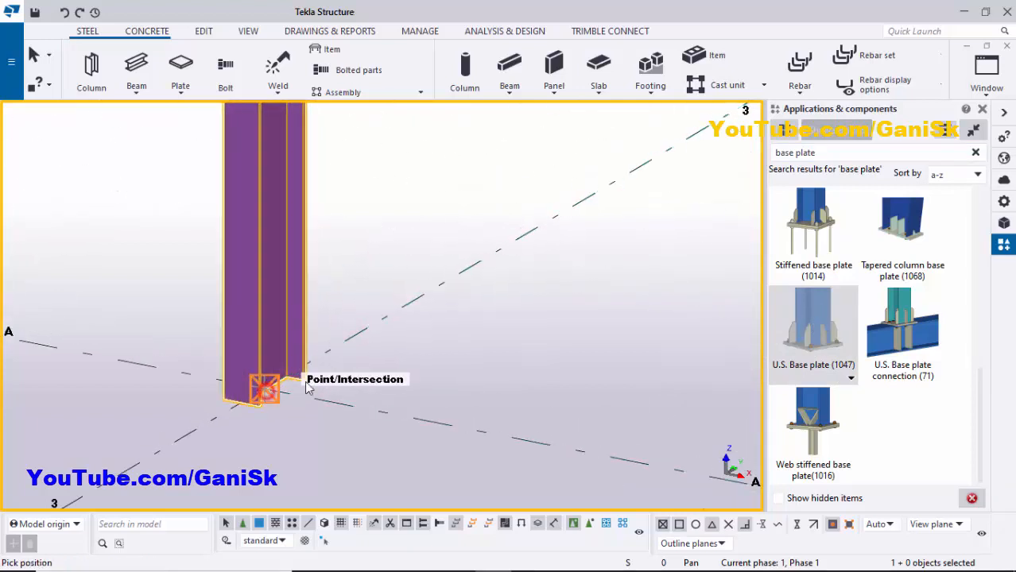
left_click(266, 391)
right_click(491, 137)
left_click(509, 144)
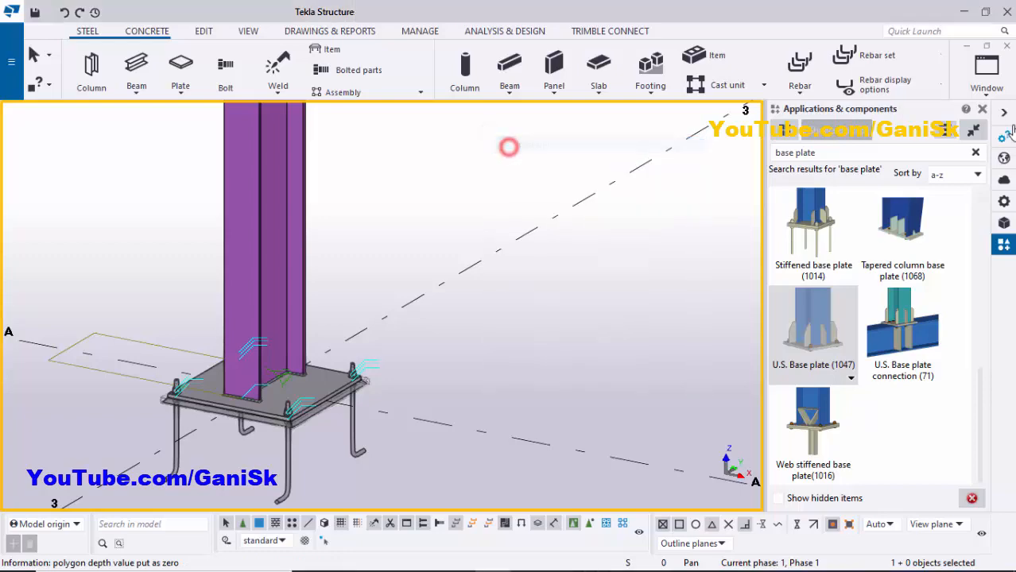
left_click(983, 110)
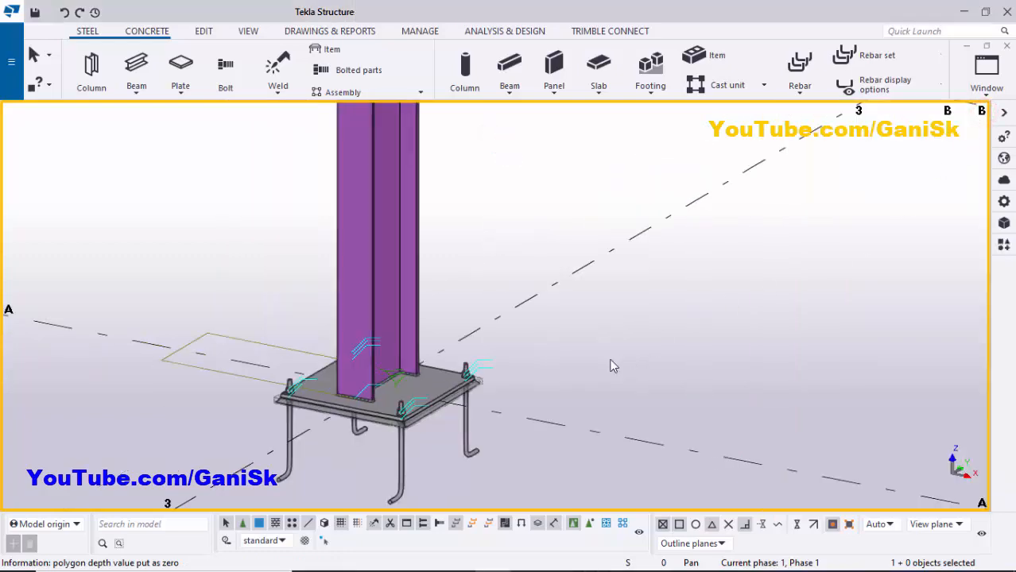
Redraw the view to clear the temporary graphics, and inspect the base plate with its anchor rods.
scroll(612, 366, "up", 8)
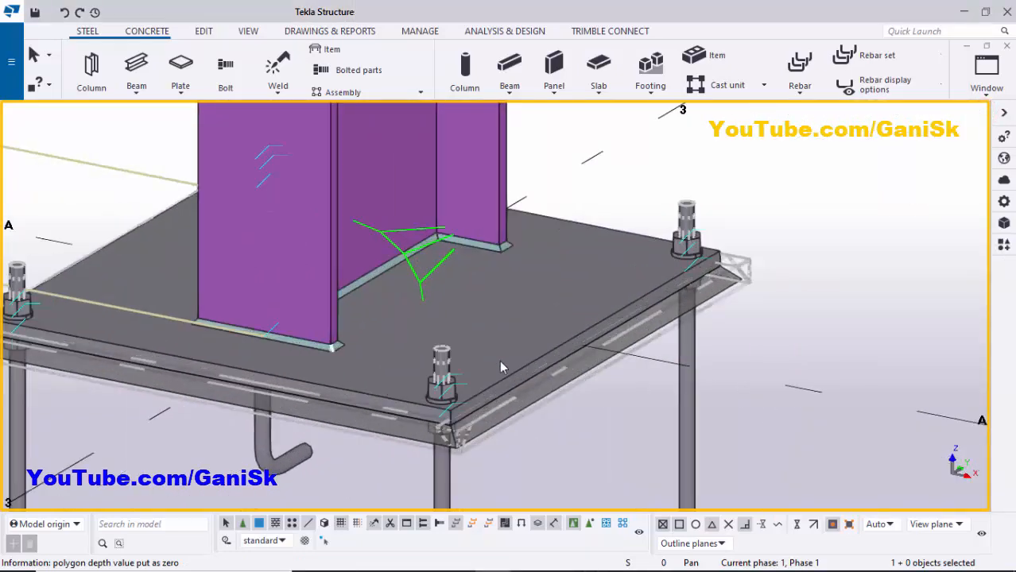
scroll(501, 367, "down", 6)
right_click(701, 221)
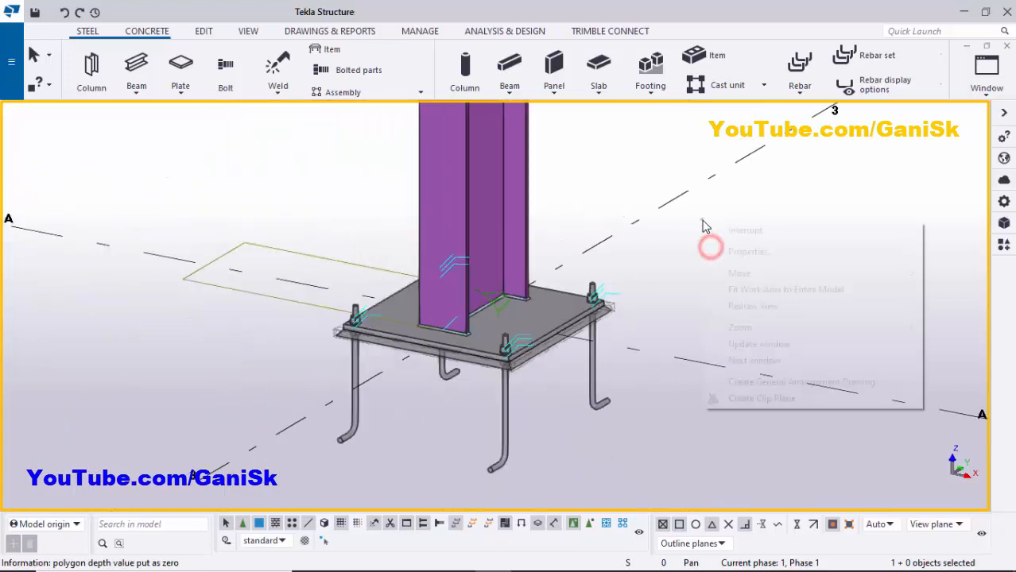
left_click(727, 306)
scroll(461, 361, "up", 4)
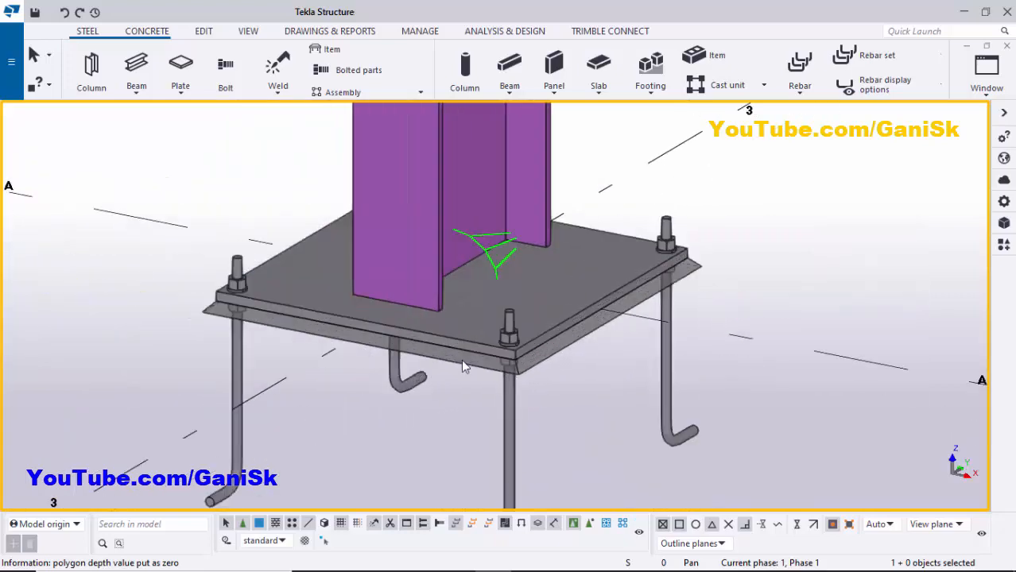
scroll(460, 360, "down", 5)
scroll(501, 344, "up", 3)
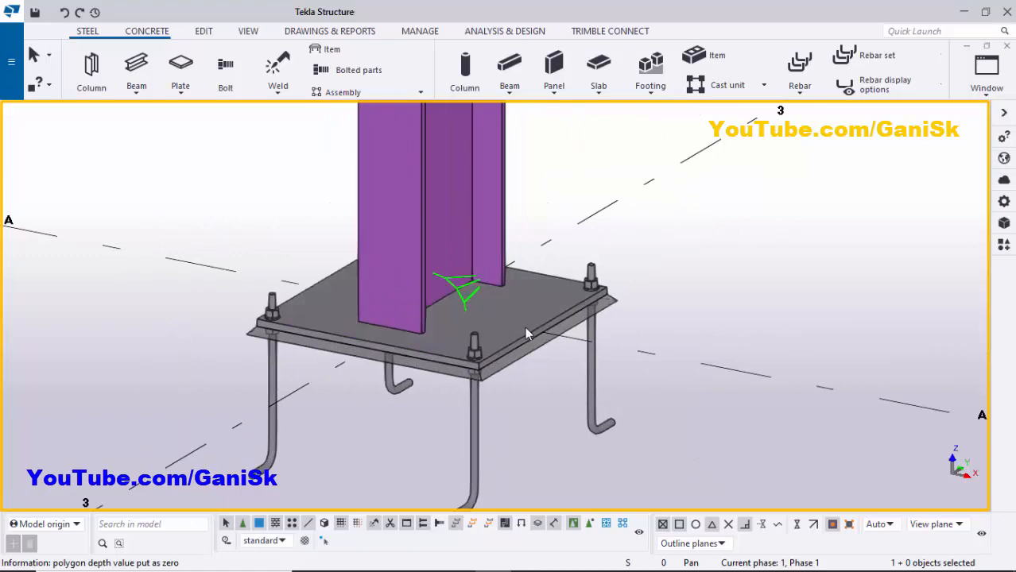
Set the plate thickness of the U.S. Base plate (1047) connection to 1/2 and apply it to the model.
double_click(459, 333)
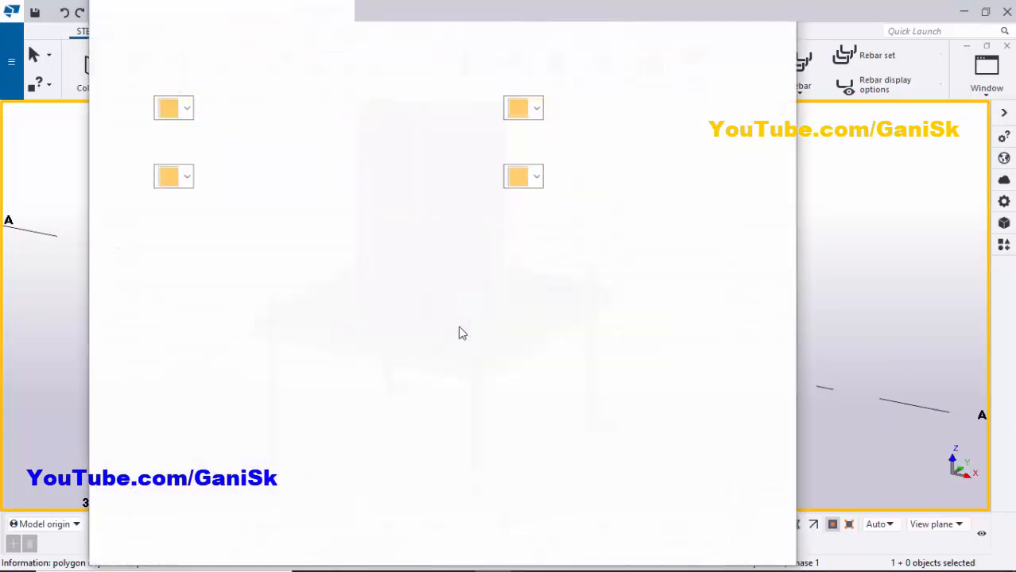
scroll(866, 294, "down", 5)
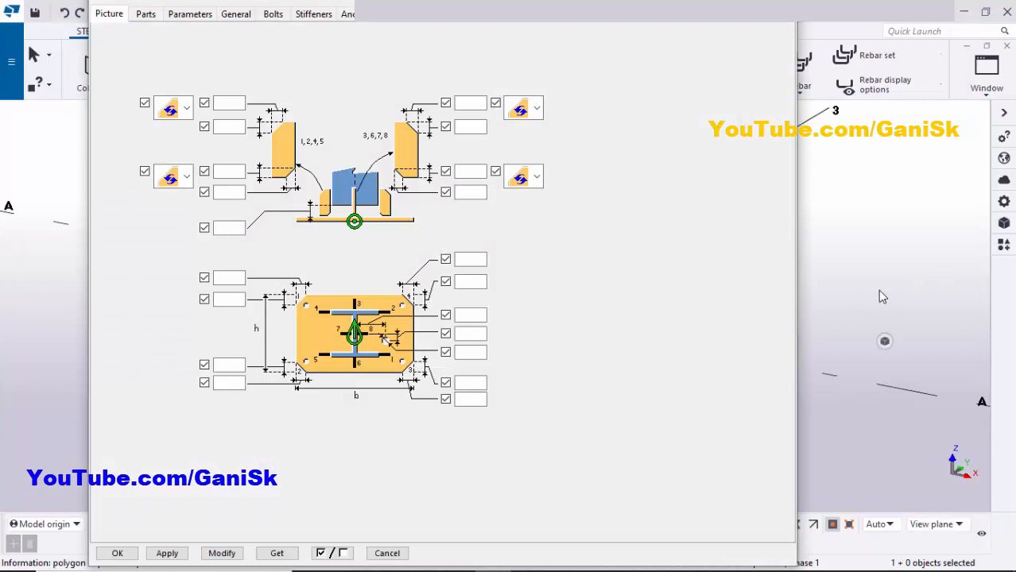
scroll(889, 288, "up", 6)
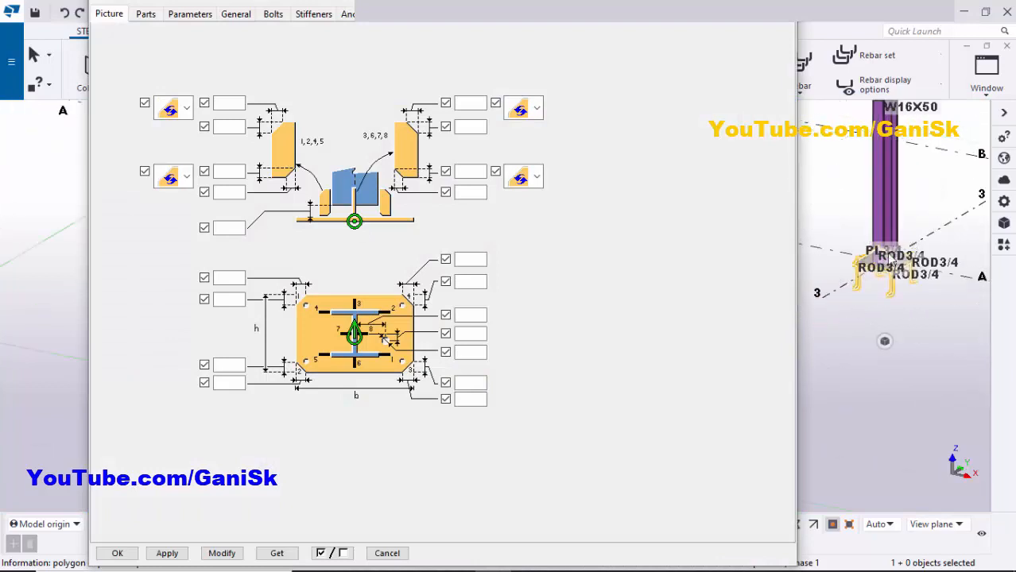
scroll(883, 301, "up", 2)
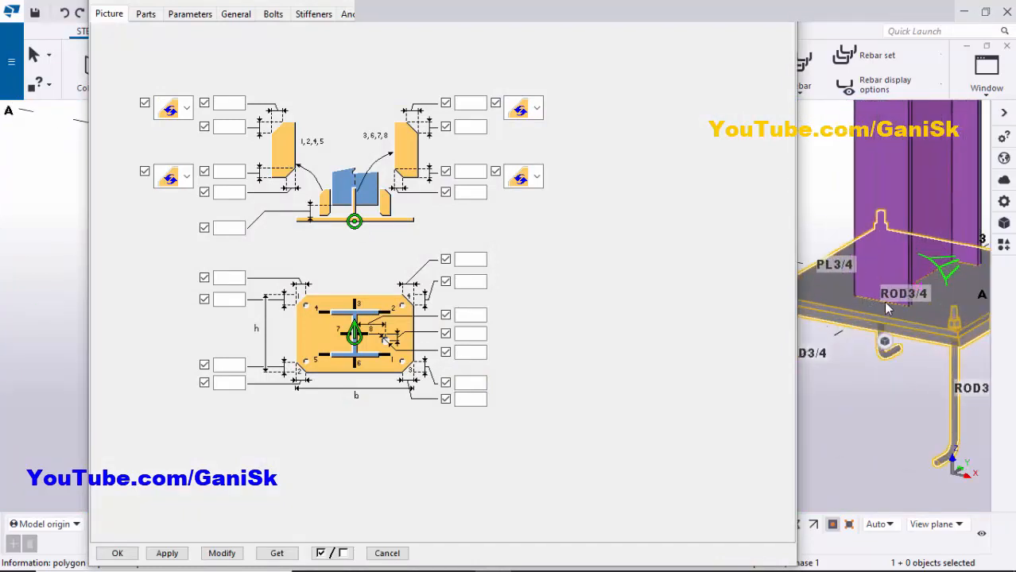
scroll(884, 304, "down", 3)
scroll(835, 296, "up", 3)
scroll(843, 298, "up", 2)
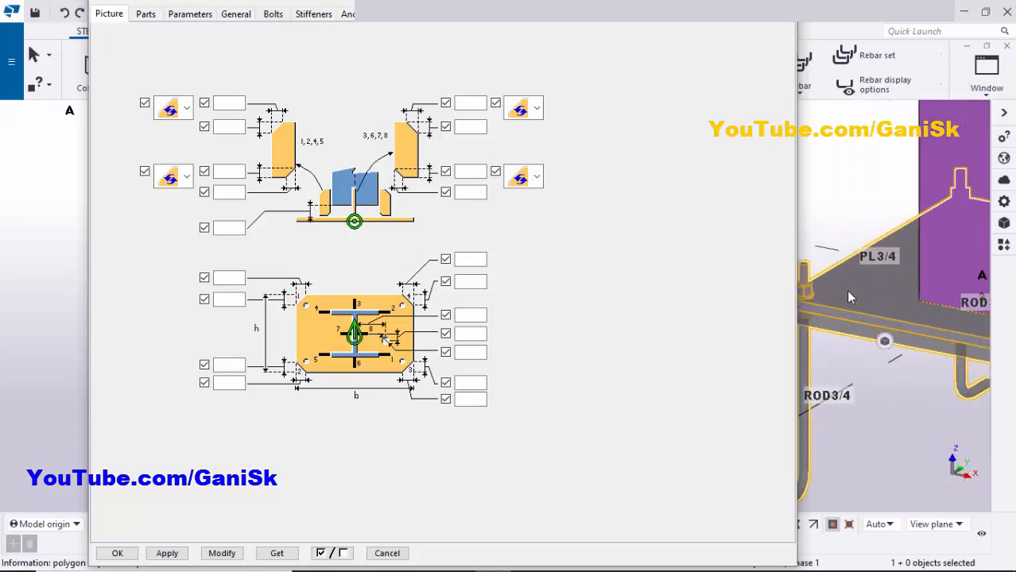
left_click(147, 15)
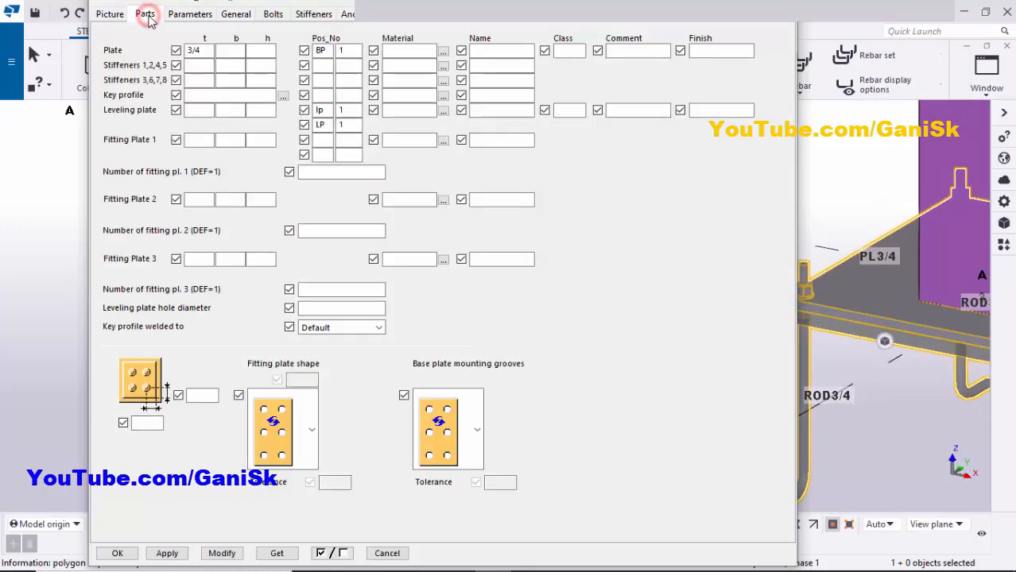
scroll(812, 296, "up", 3)
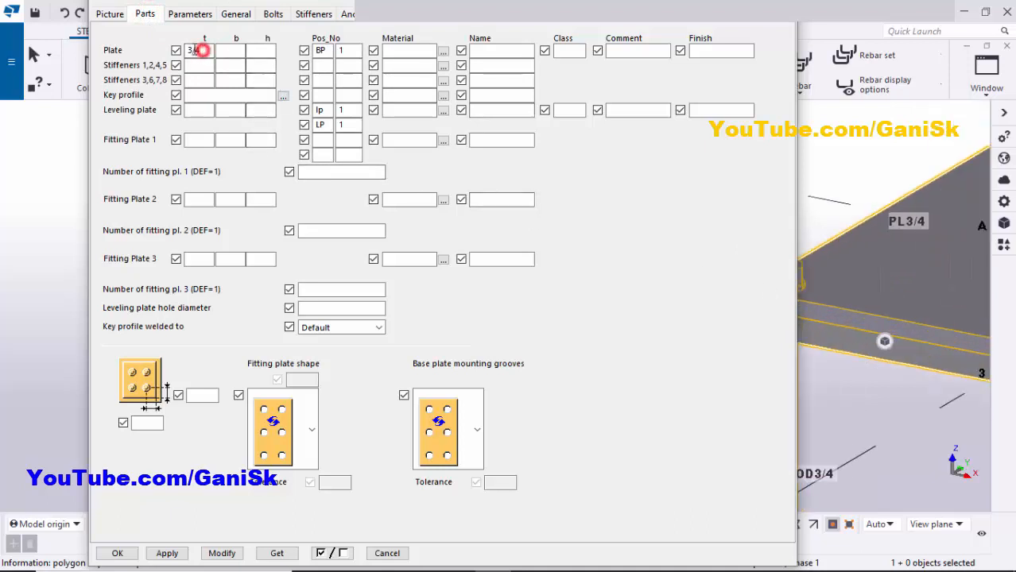
double_click(202, 50)
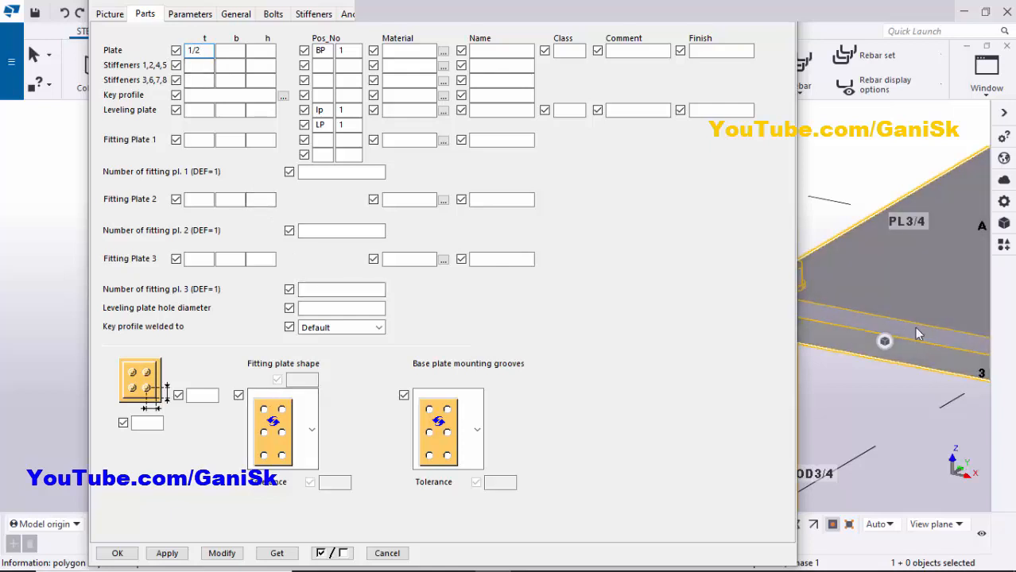
left_click(228, 552)
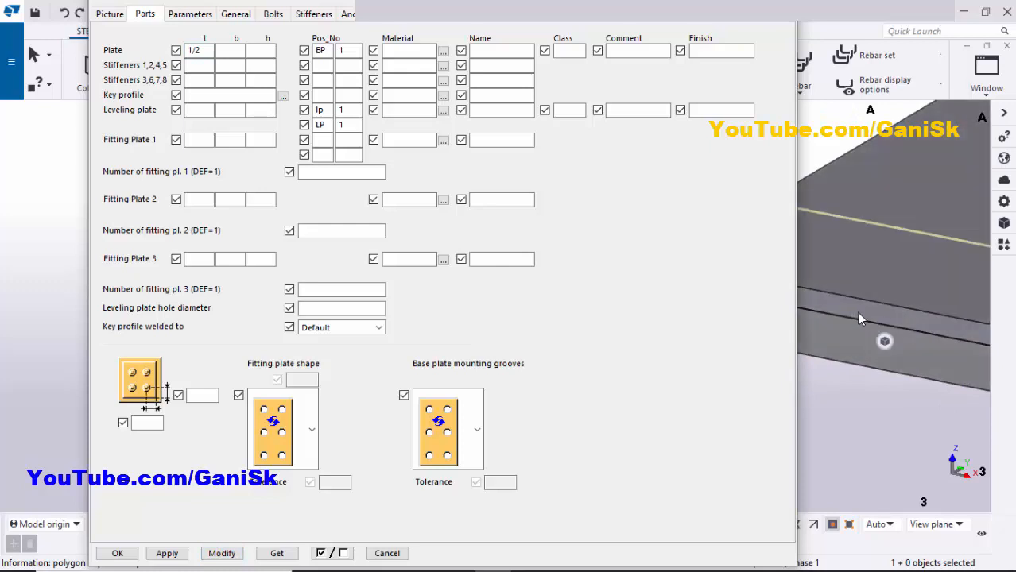
Set the bolt size of the base plate connection to 3/4.
scroll(857, 312, "down", 4)
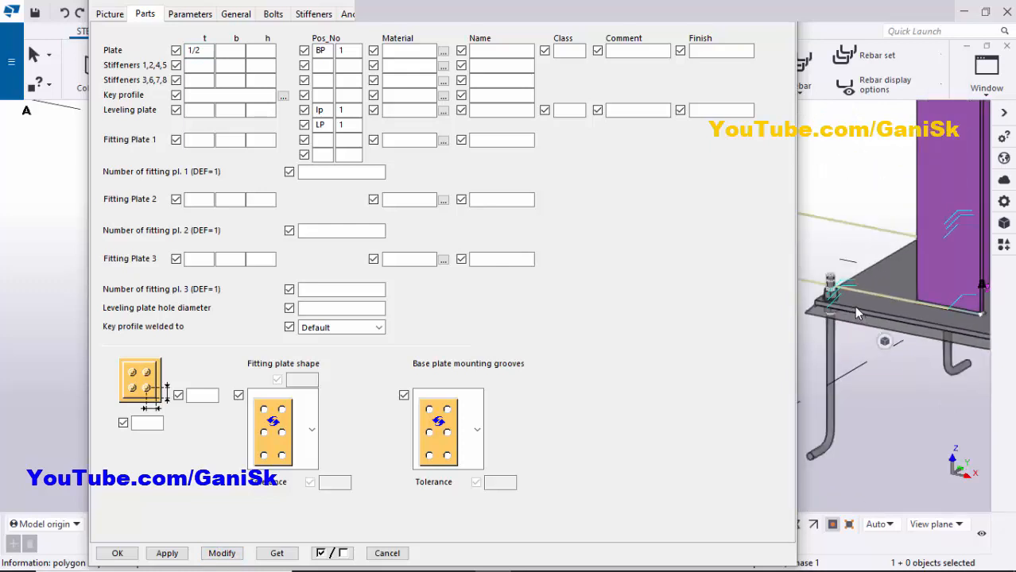
scroll(849, 308, "down", 2)
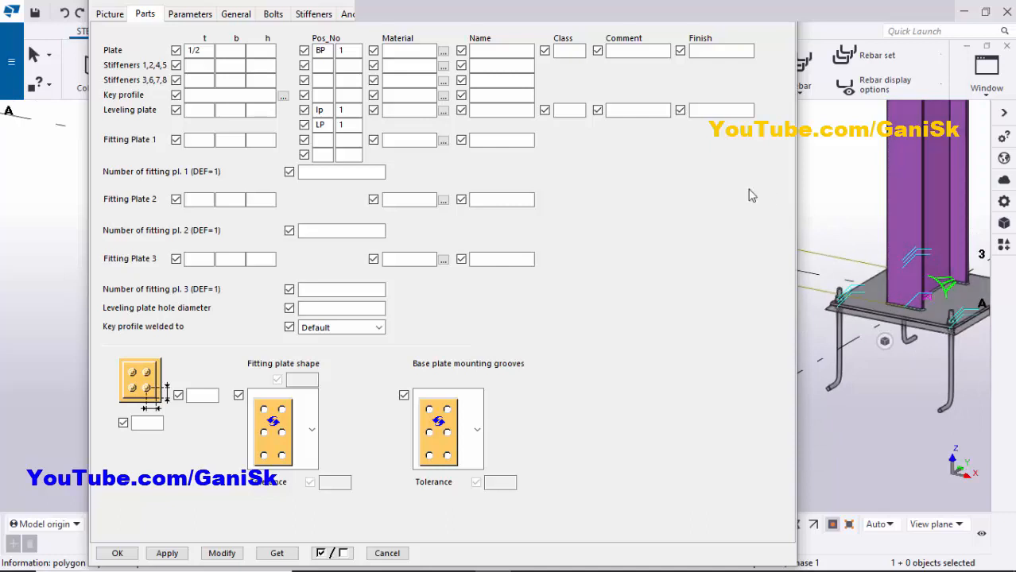
left_click(276, 15)
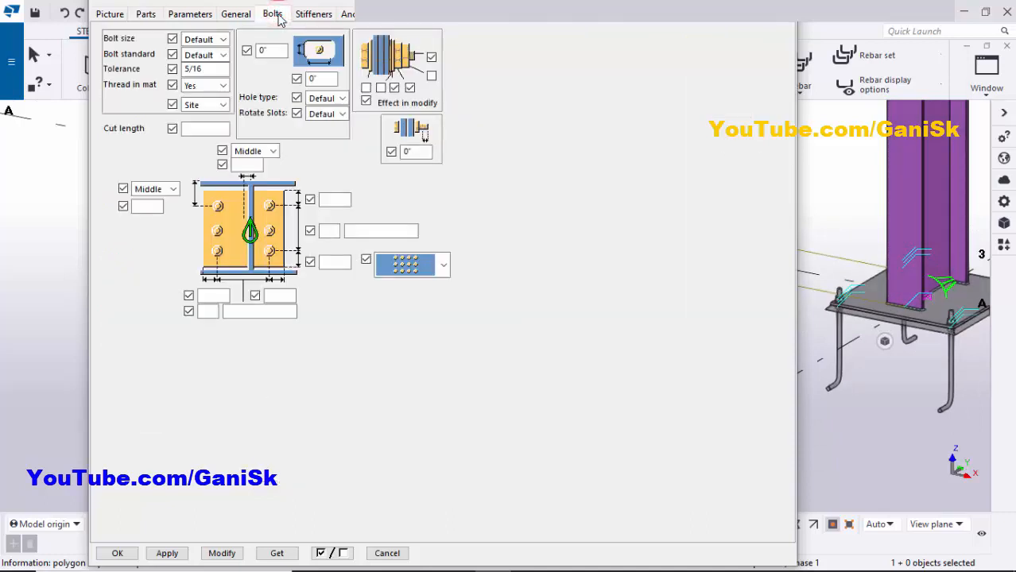
left_click(191, 38)
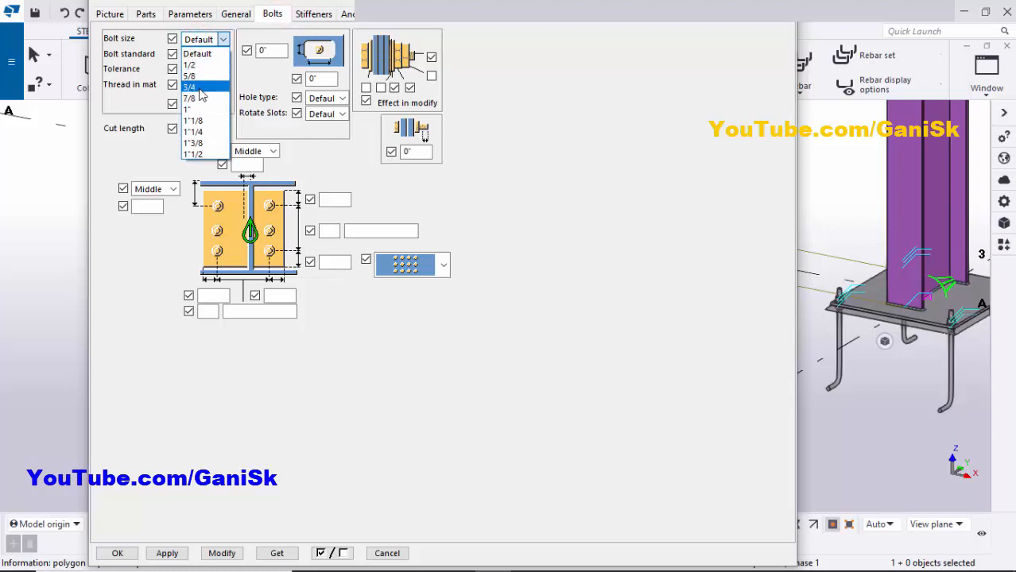
left_click(200, 88)
left_click(204, 70)
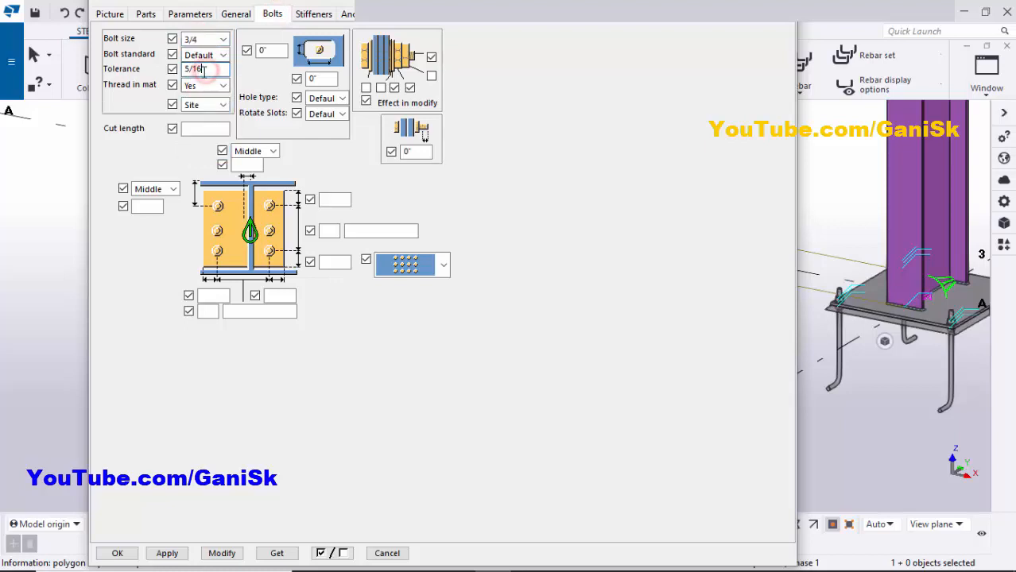
Set both bolt edge distances along the column web to 2", with 2 bolt rows spaced 1'-8", and apply them to the model.
left_click(330, 200)
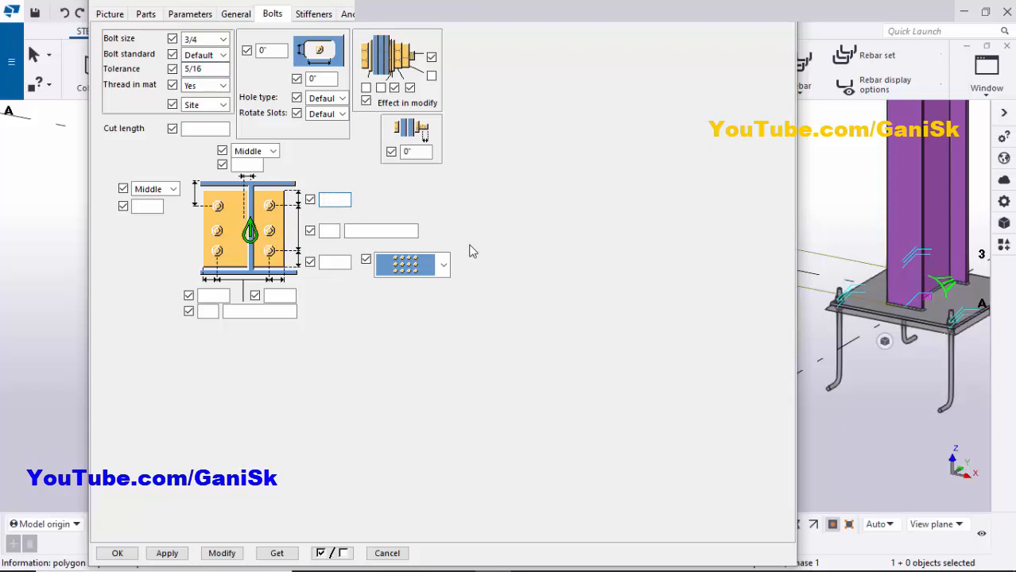
left_click(334, 199)
type("2")
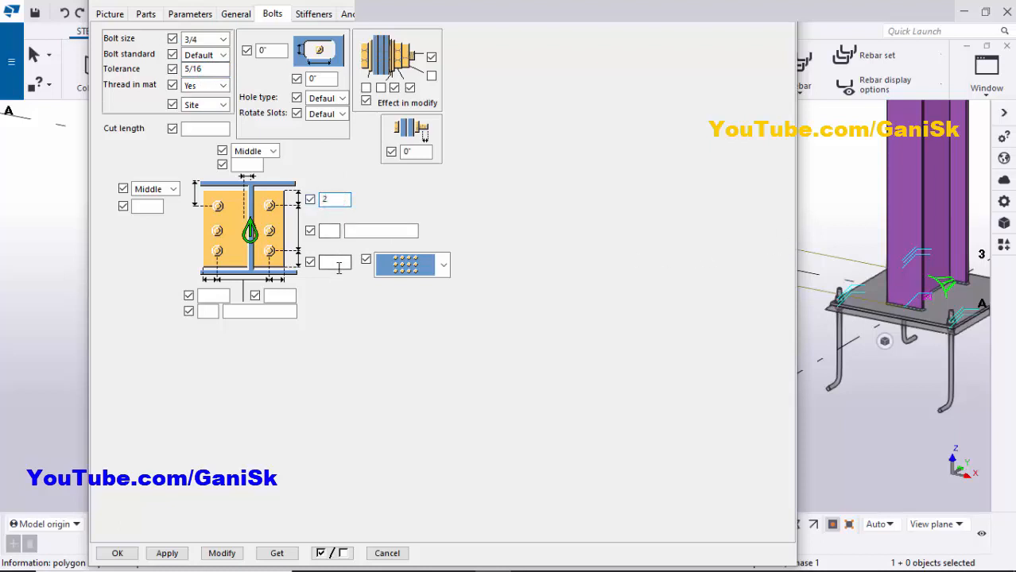
left_click(335, 262)
type("2")
left_click(328, 231)
type("2")
left_click(369, 228)
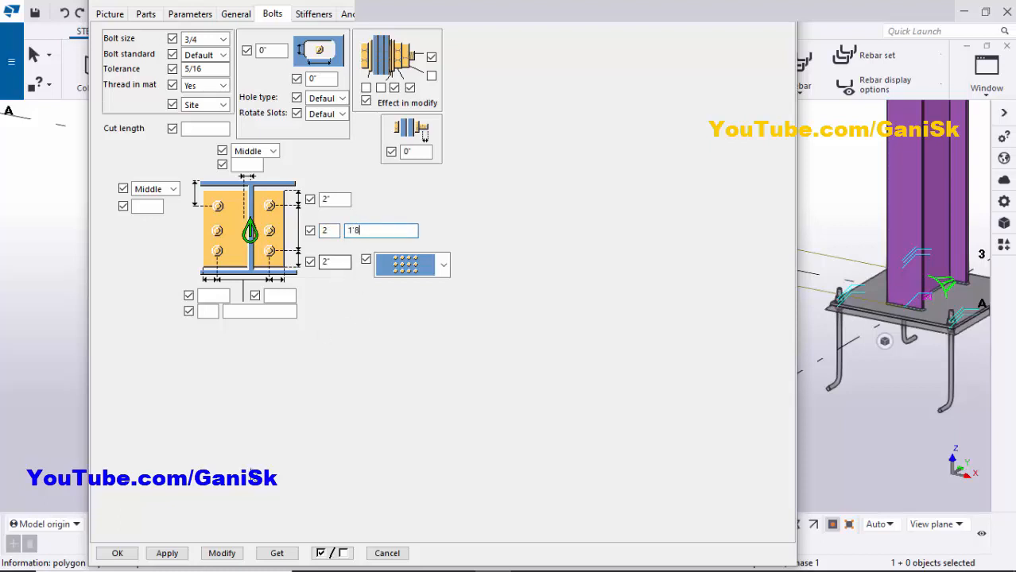
left_click(222, 553)
scroll(941, 348, "up", 1)
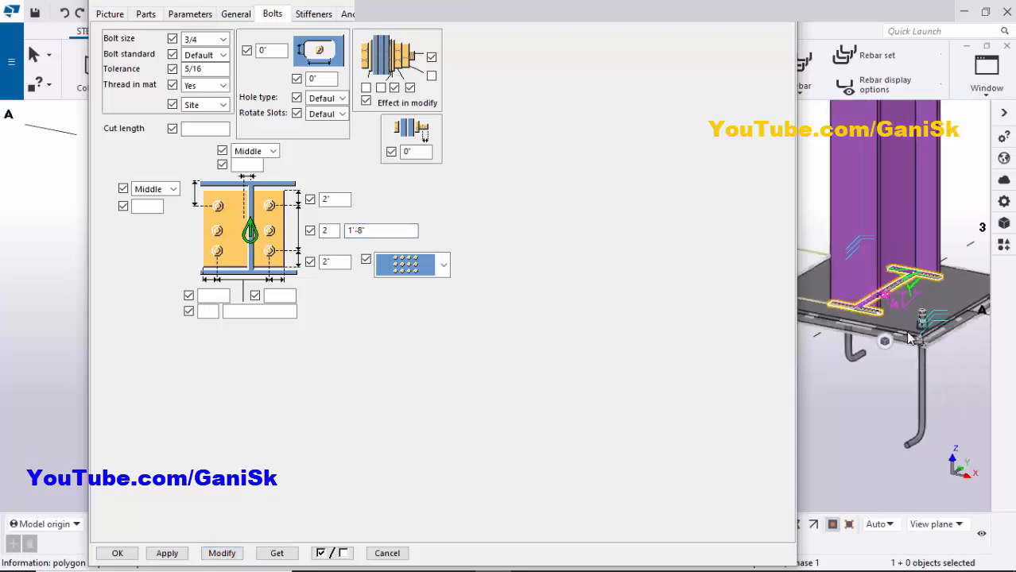
scroll(934, 322, "down", 1)
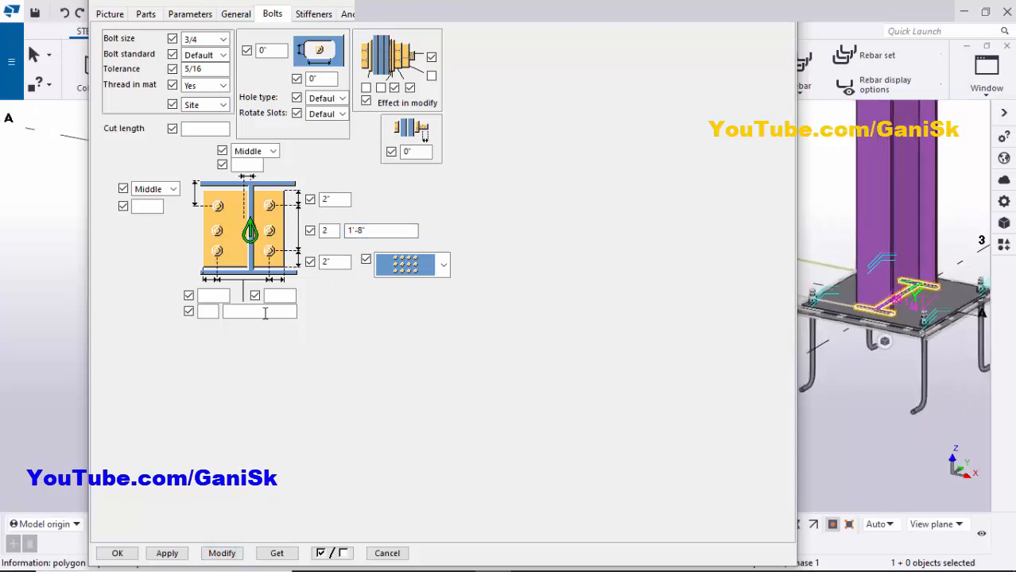
Set both bolt edge distances across the column flanges to 2", with 2 bolts spaced 1'-2", and apply them to the model.
left_click(218, 295)
type("22")
left_click(271, 292)
left_click_drag(214, 294, 166, 307)
type("2")
left_click(272, 295)
type("2")
left_click(209, 312)
type("2")
left_click(239, 311)
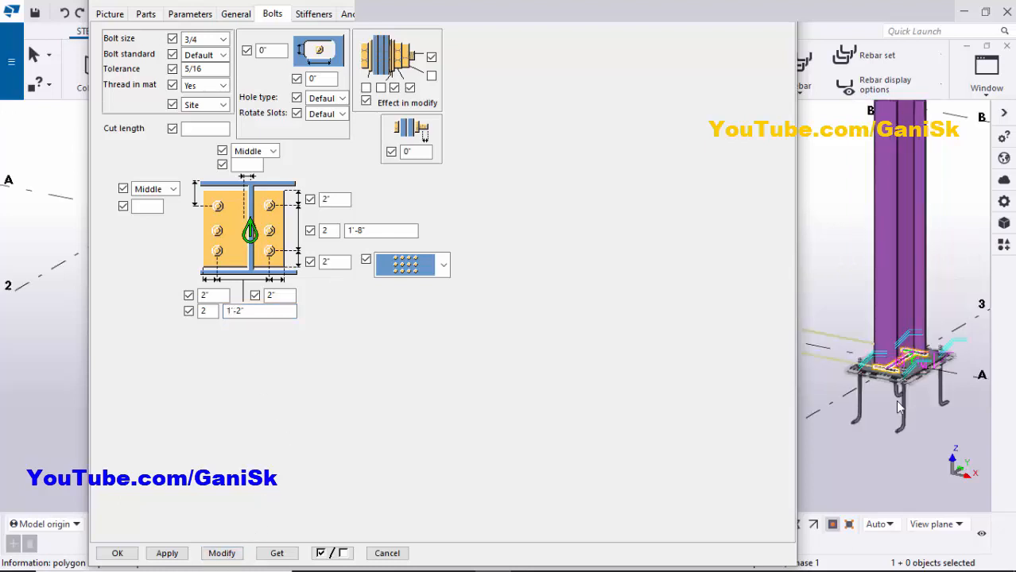
scroll(888, 368, "up", 5)
scroll(889, 367, "down", 3)
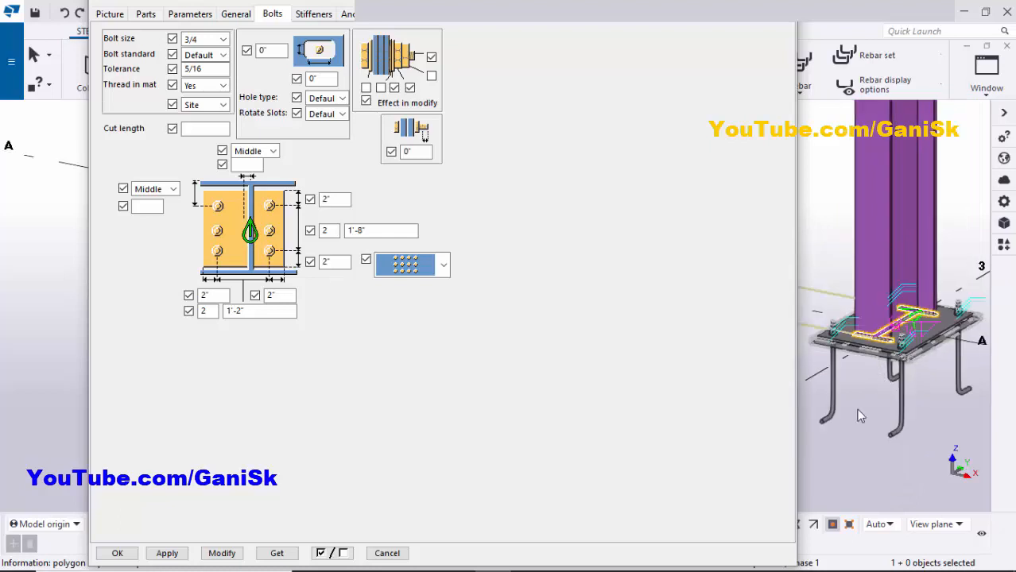
Check the anchor rod profile against the bolt size and confirm ROD3/4 with a 3/4 in diameter in the profile catalog.
left_click(382, 19)
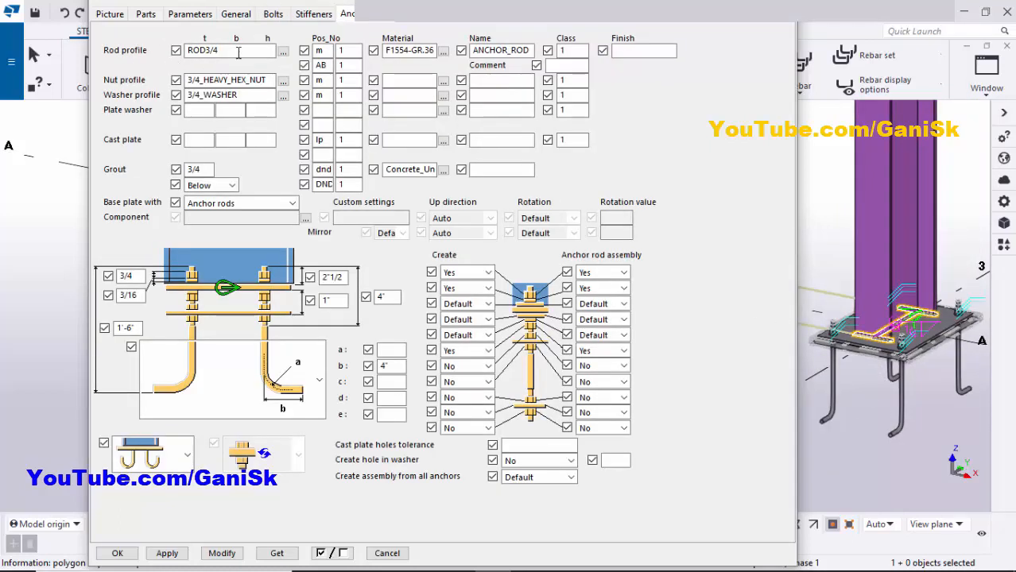
left_click(232, 52)
left_click(272, 14)
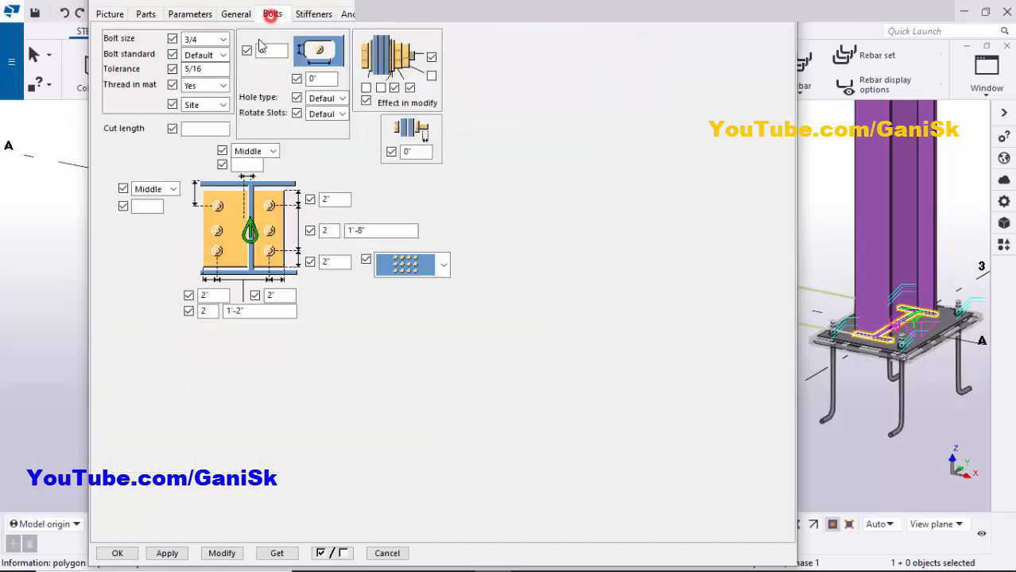
left_click(348, 14)
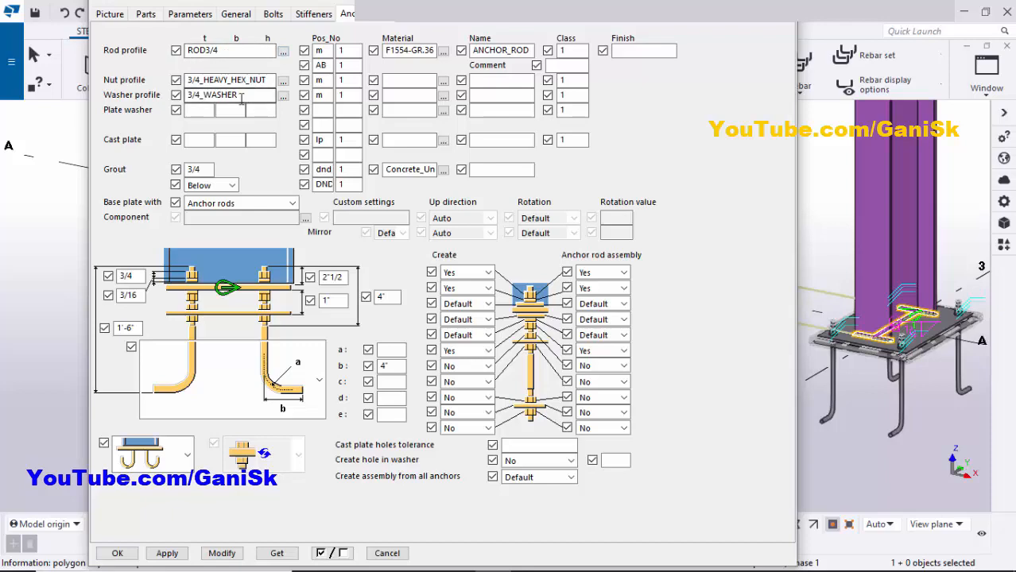
left_click(283, 51)
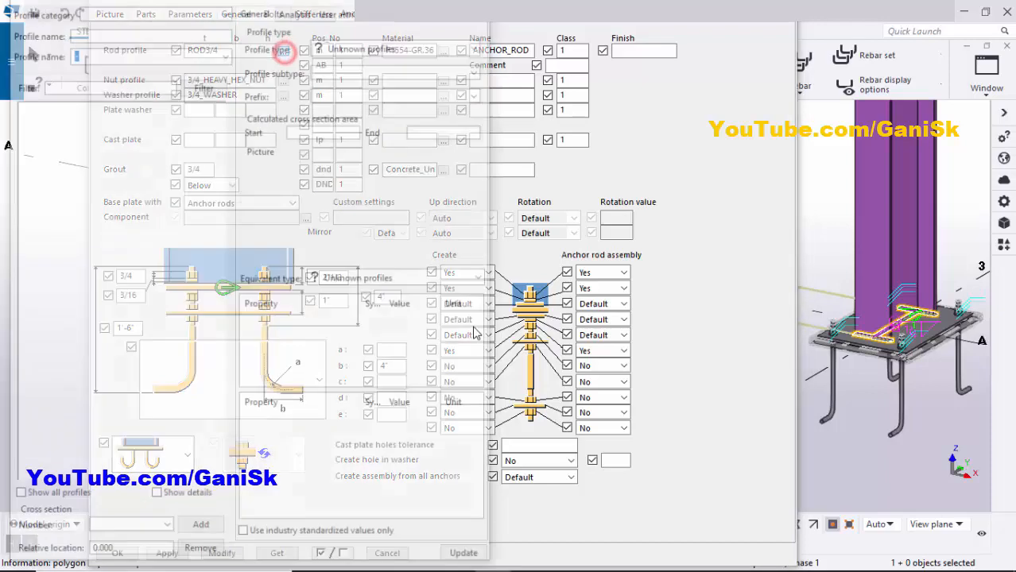
left_click(397, 392)
left_click(402, 393)
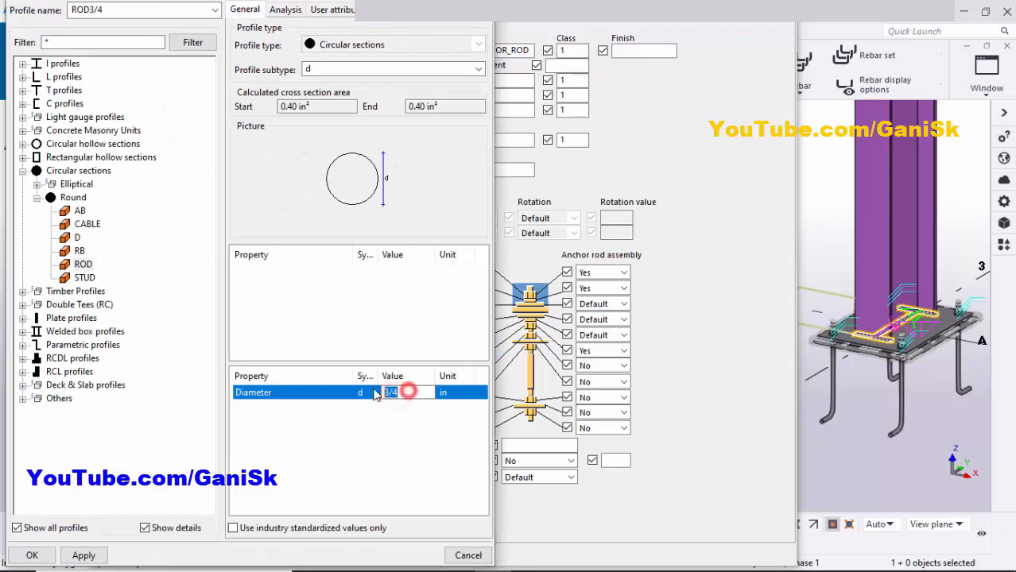
left_click(84, 556)
left_click(32, 556)
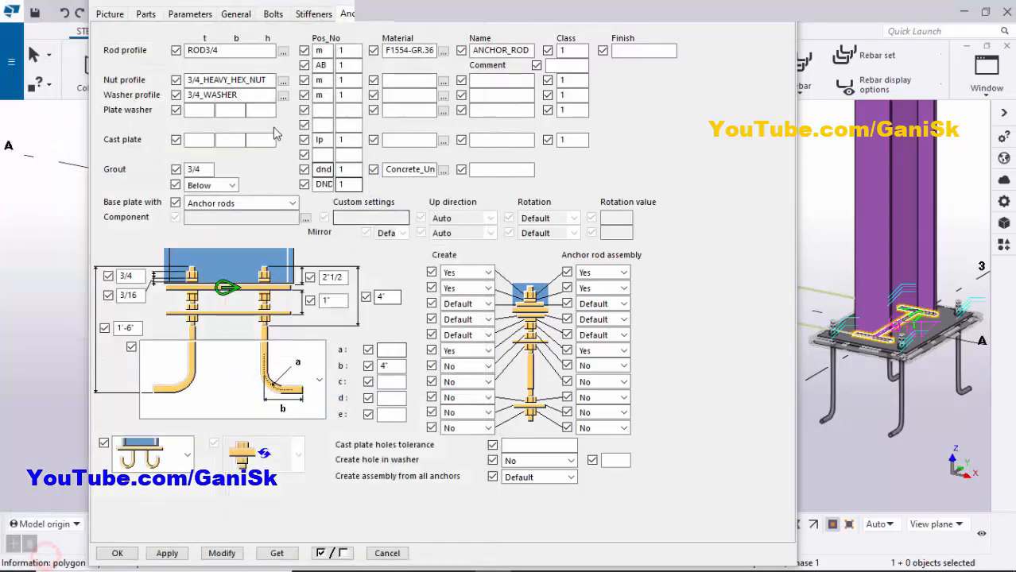
Select the 3/4_HEAVY_HEX_NUT profile for the anchor rod nuts and confirm 3/4_WASHER as the washer profile.
left_click(283, 80)
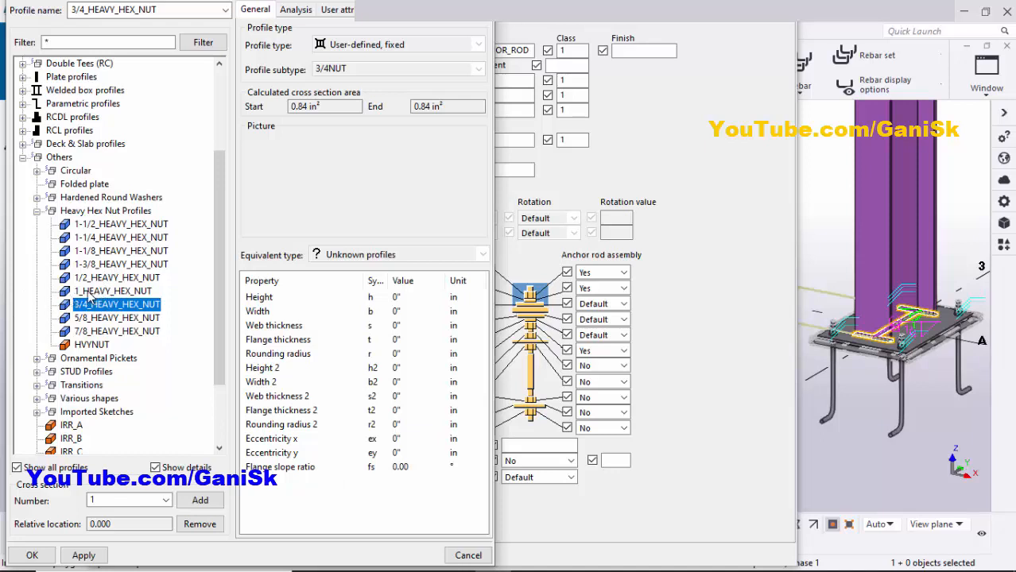
left_click(119, 291)
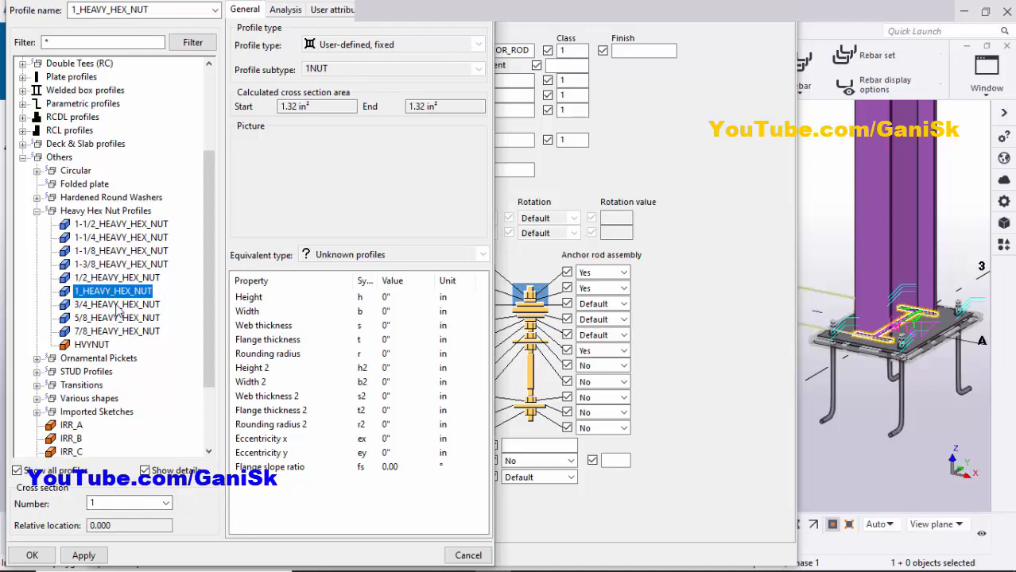
left_click(116, 304)
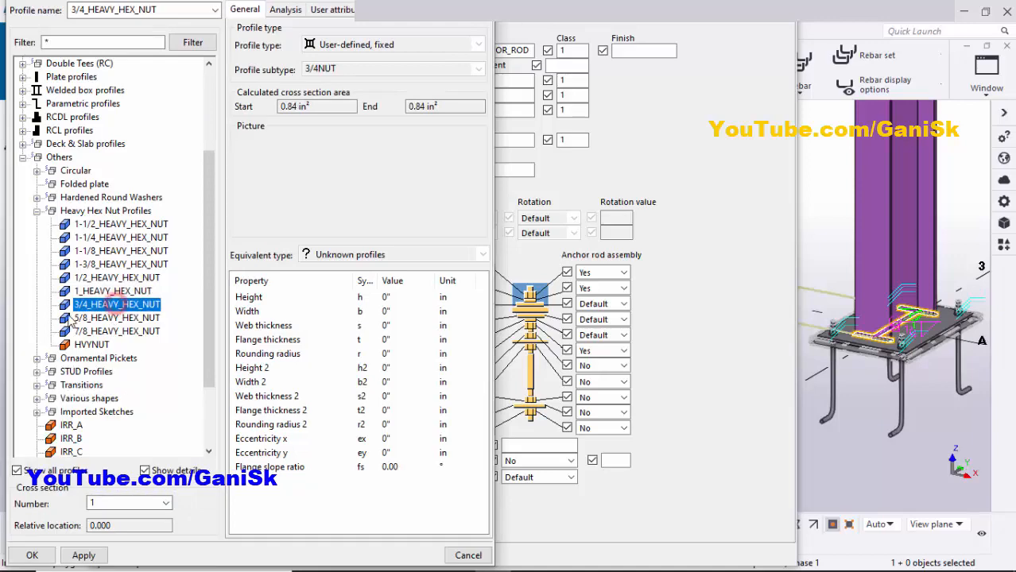
left_click(83, 555)
left_click(32, 556)
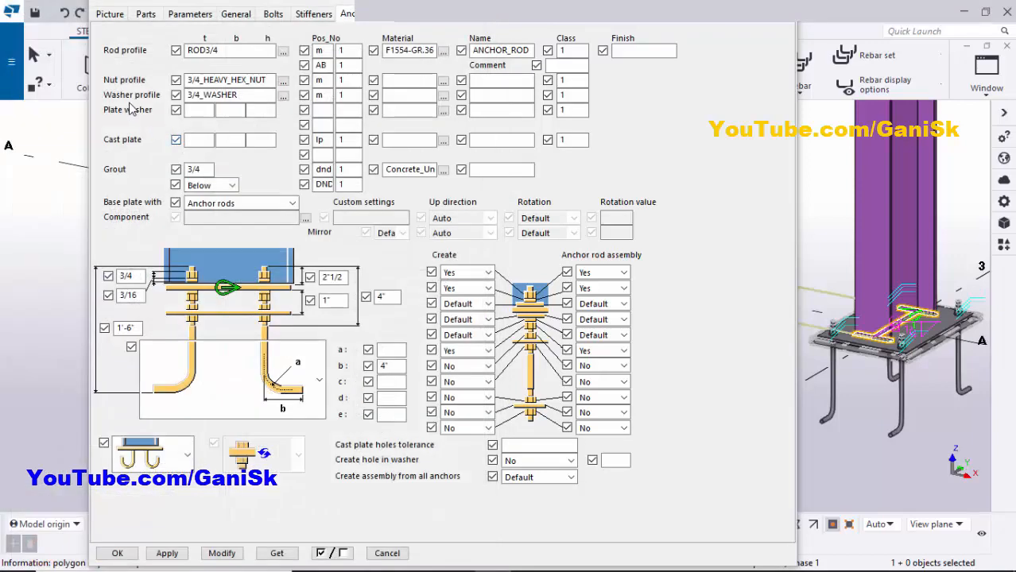
left_click(283, 94)
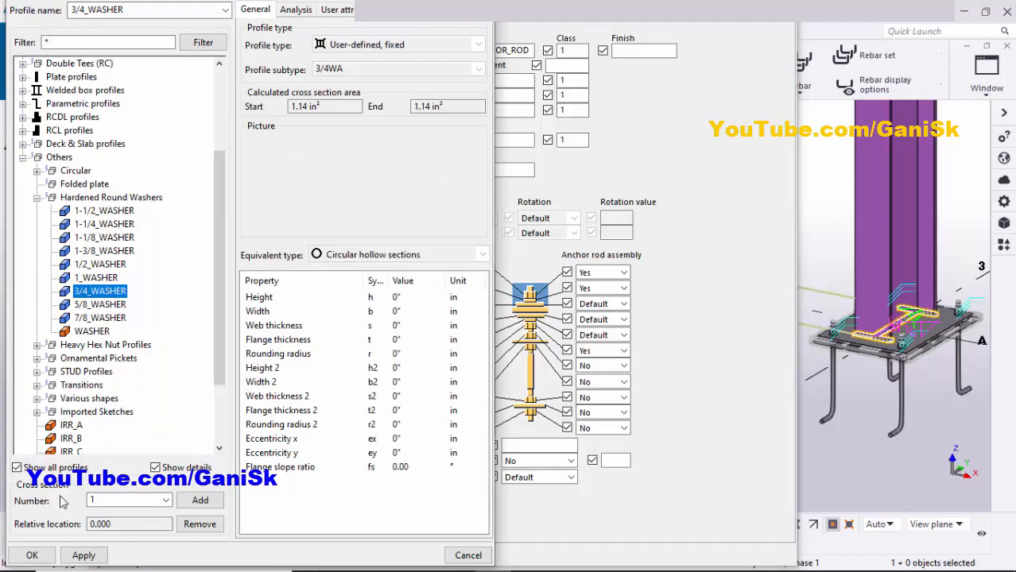
left_click(33, 555)
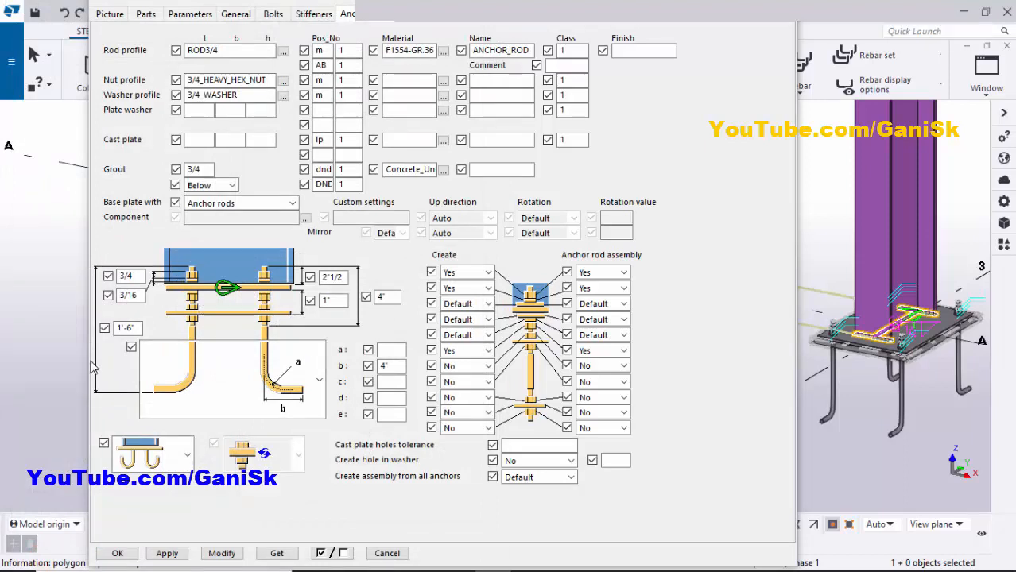
Review the anchor rod's overall length, threaded length and projection above the plate, and compare them with the rods in the model.
double_click(125, 327)
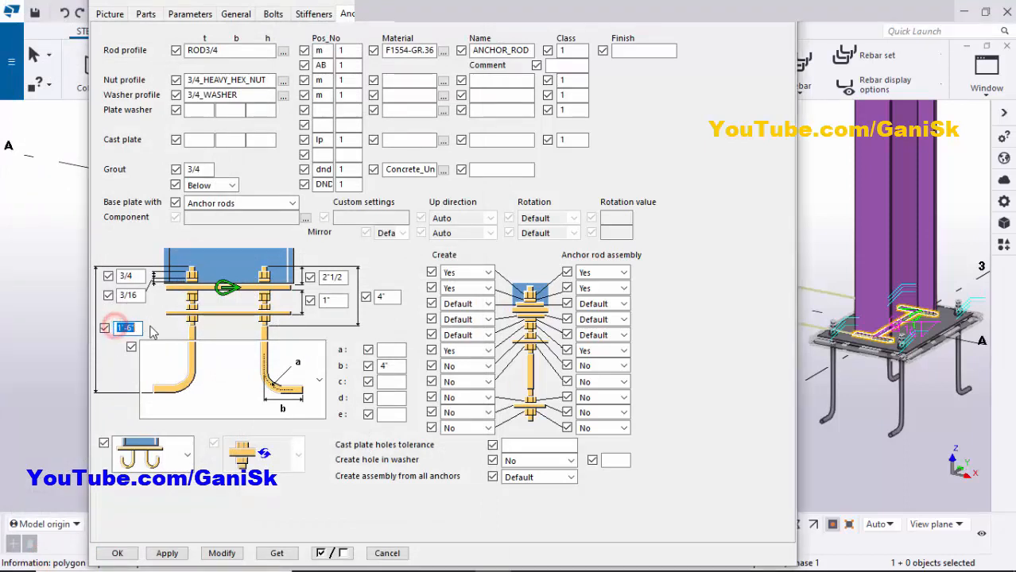
left_click(383, 297)
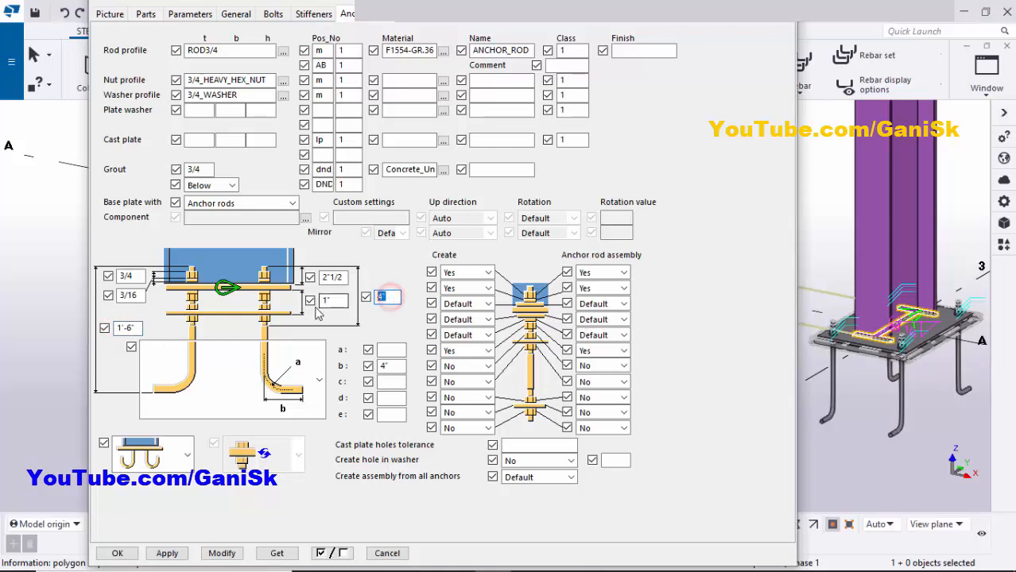
left_click(323, 278)
double_click(323, 278)
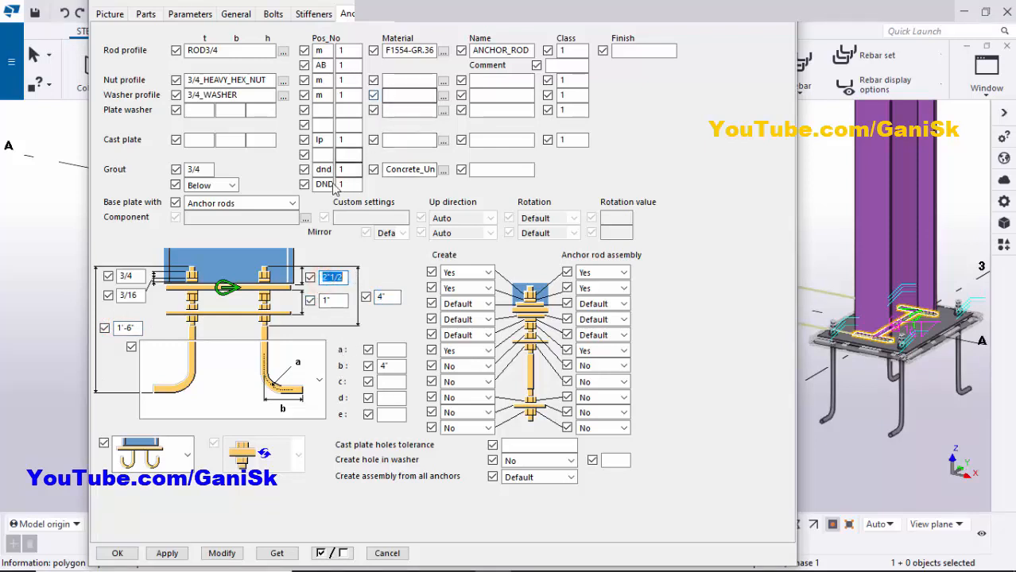
scroll(911, 330, "up", 5)
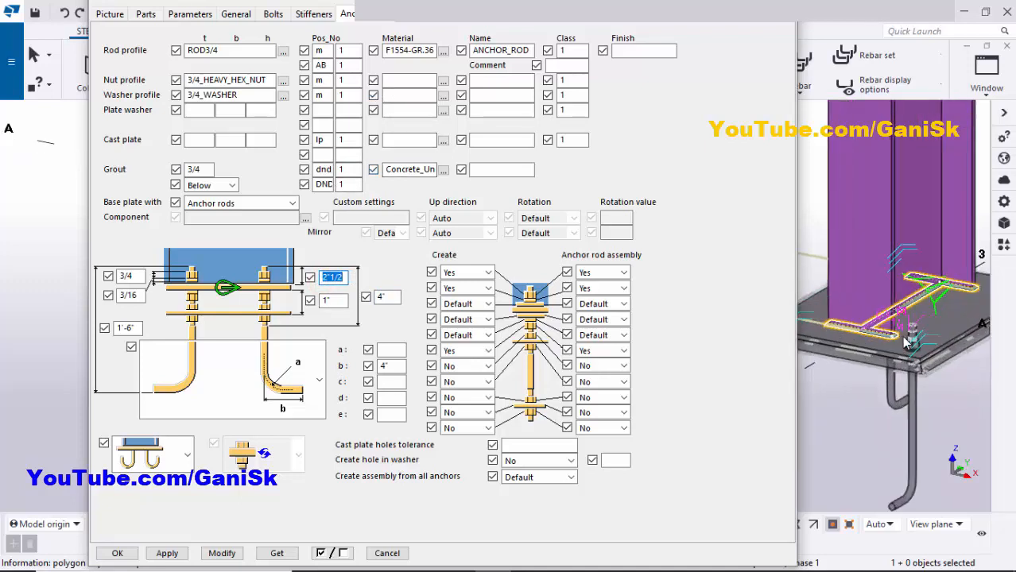
scroll(910, 326, "down", 4)
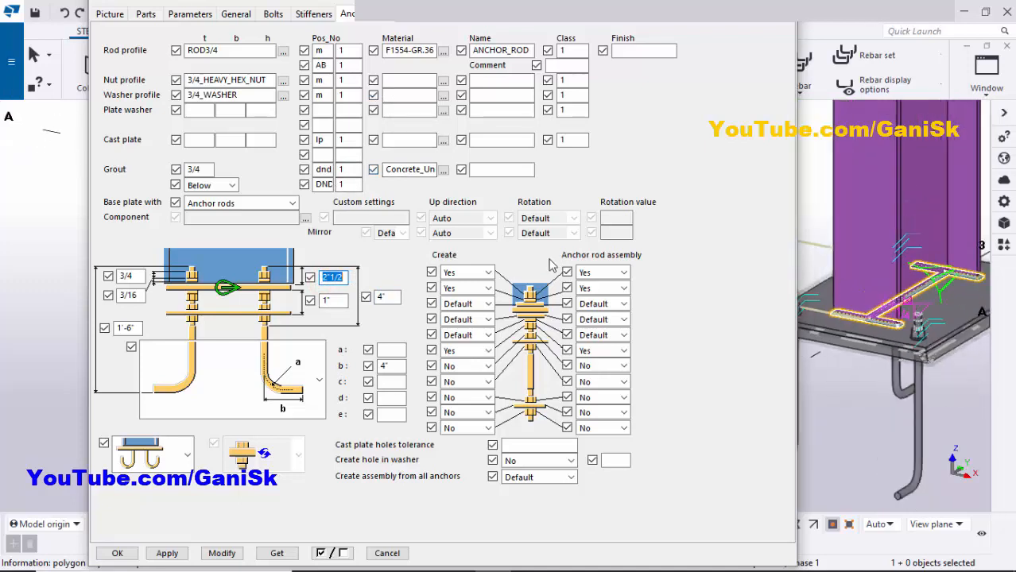
Set the base plate's stiffener positions to 1 2 3 4 5 6 7 8 and apply them to the model.
left_click(318, 15)
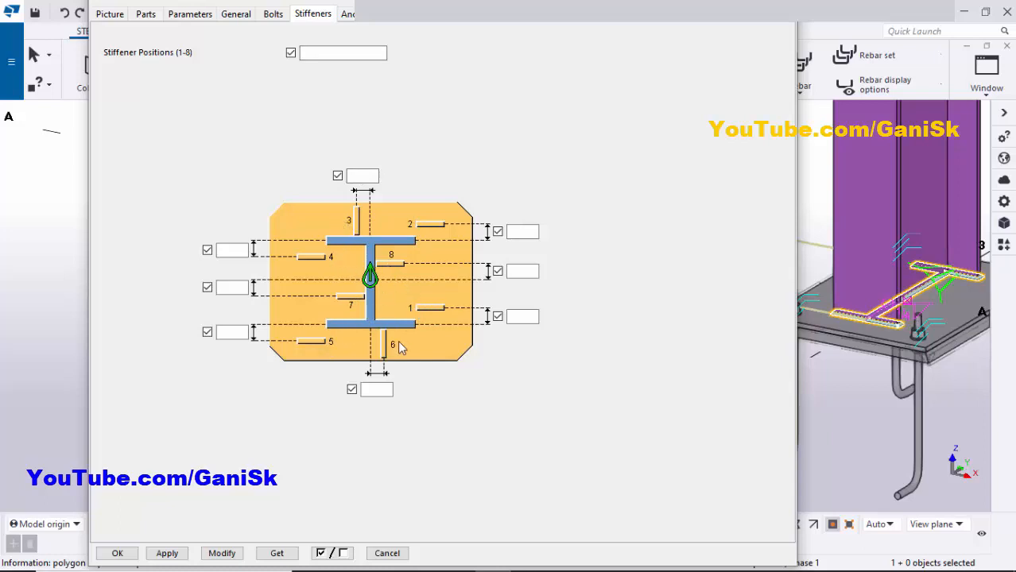
left_click(318, 54)
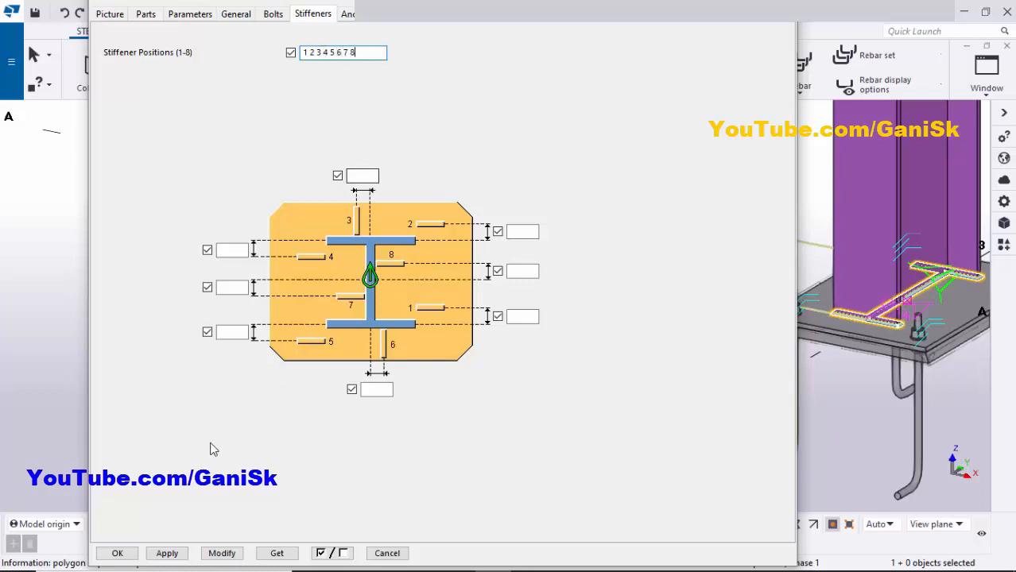
left_click(222, 553)
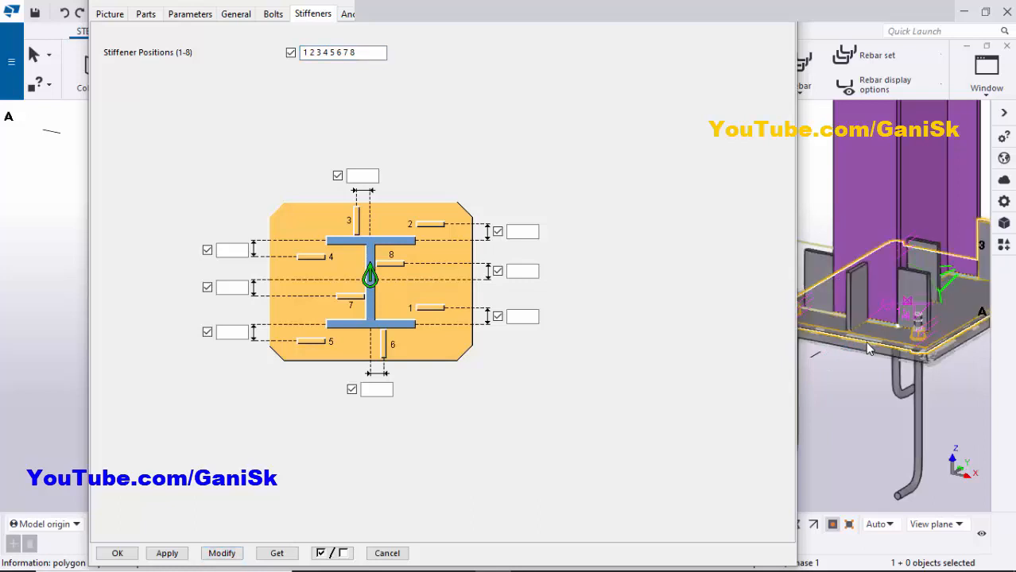
scroll(866, 333, "up", 4)
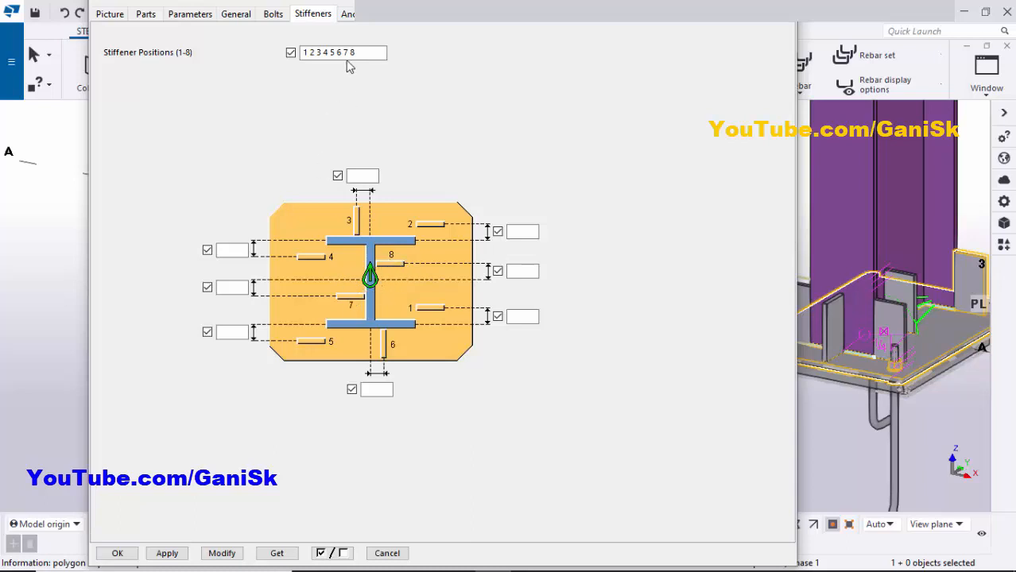
Remove positions 7 and 8 from the stiffener positions, leaving 1 2 3 4 5 6, and apply the change to the model.
left_click_drag(356, 52, 341, 53)
left_click(222, 553)
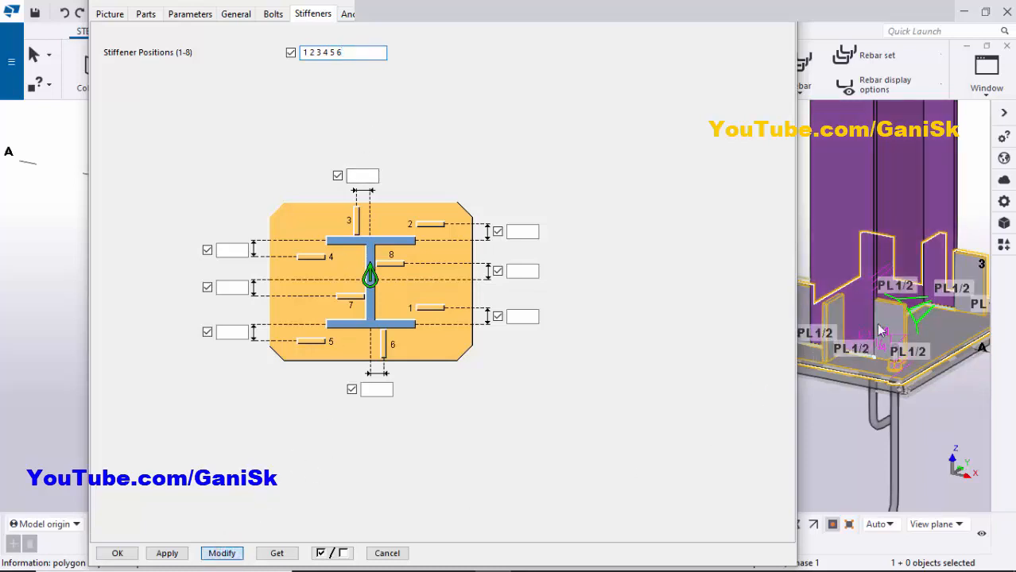
scroll(880, 331, "up", 3)
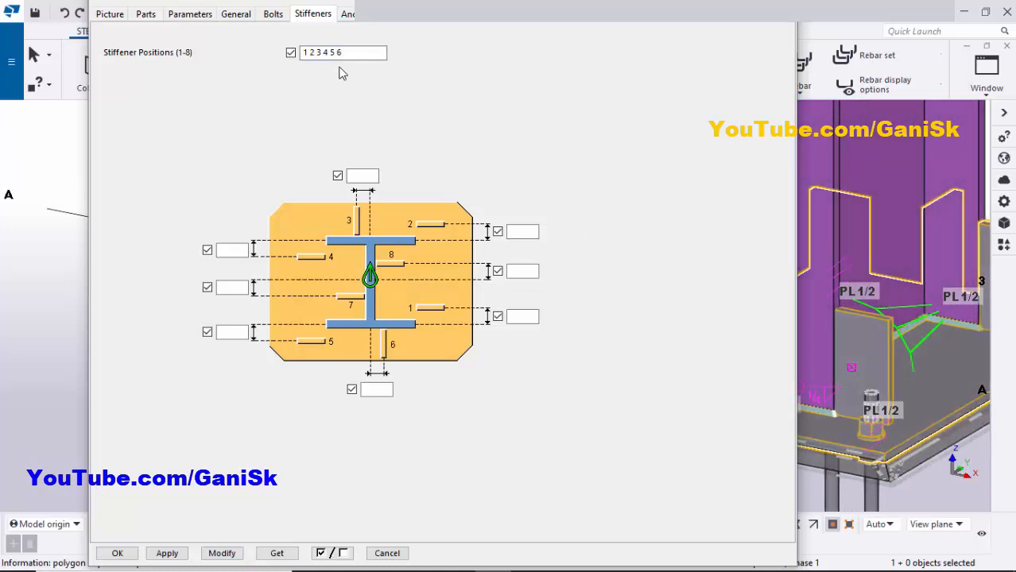
Add positions 7 and 8 back to the stiffener positions, giving 1 2 3 4 5 6 7 8, and apply the change to the model.
left_click(345, 52)
type("7 8")
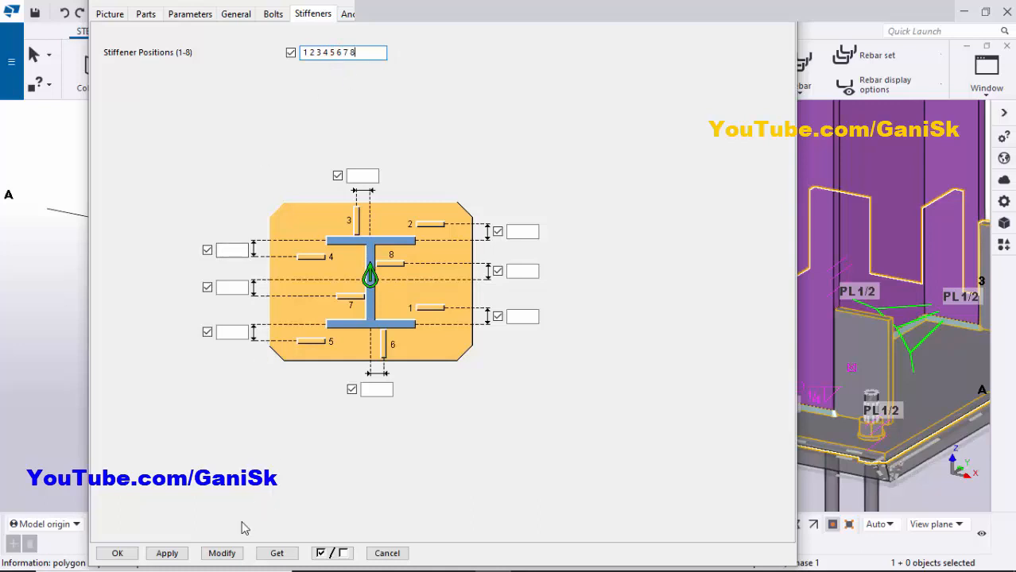
left_click(223, 553)
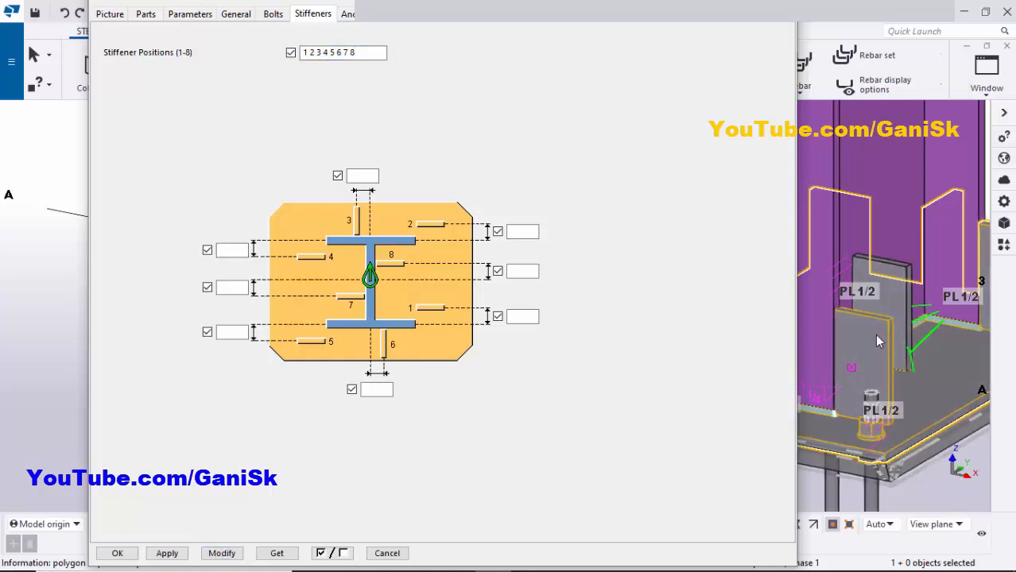
scroll(890, 314, "down", 2)
scroll(899, 298, "down", 4)
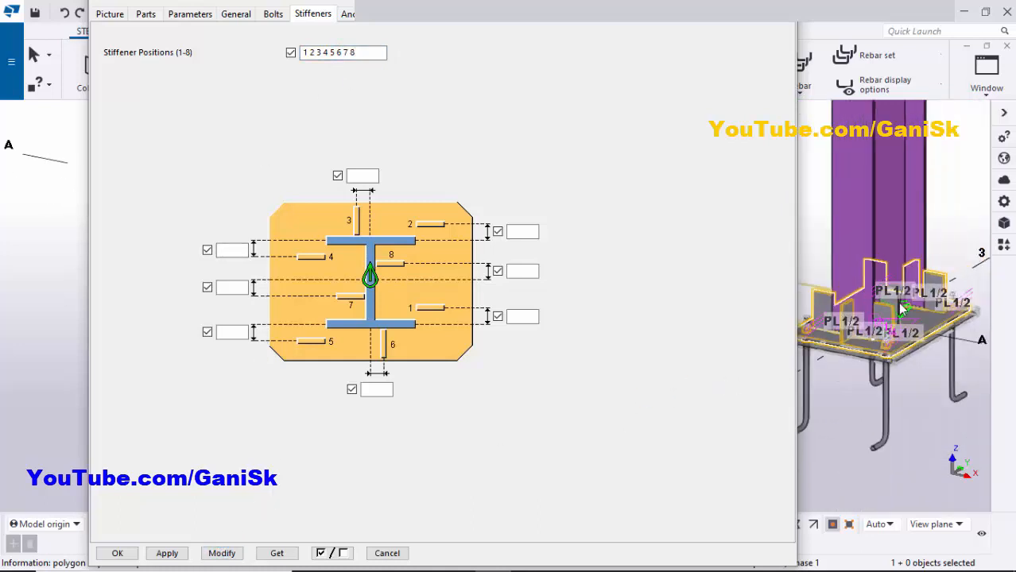
scroll(823, 310, "up", 3)
scroll(822, 295, "down", 3)
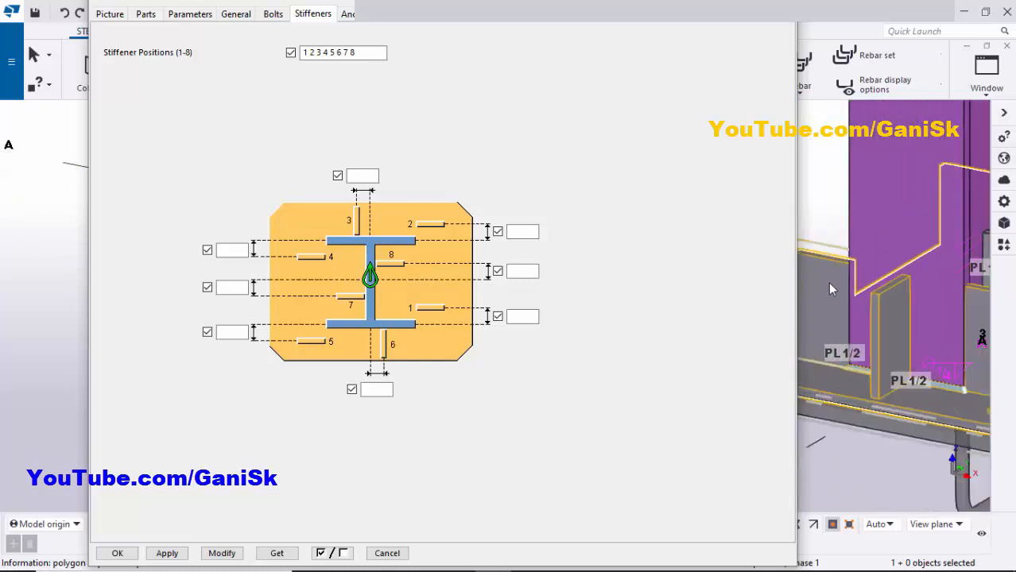
scroll(840, 280, "up", 5)
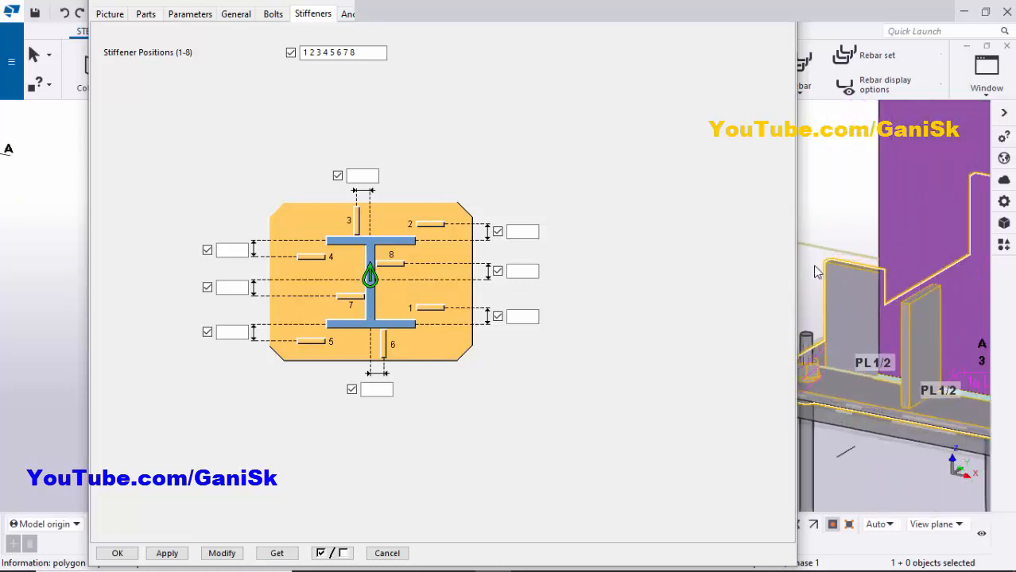
Set the upper corner chamfers of stiffeners 1,2,4,5 and 3,6,7,8 to 2" by 2" and apply them to the model.
left_click(112, 14)
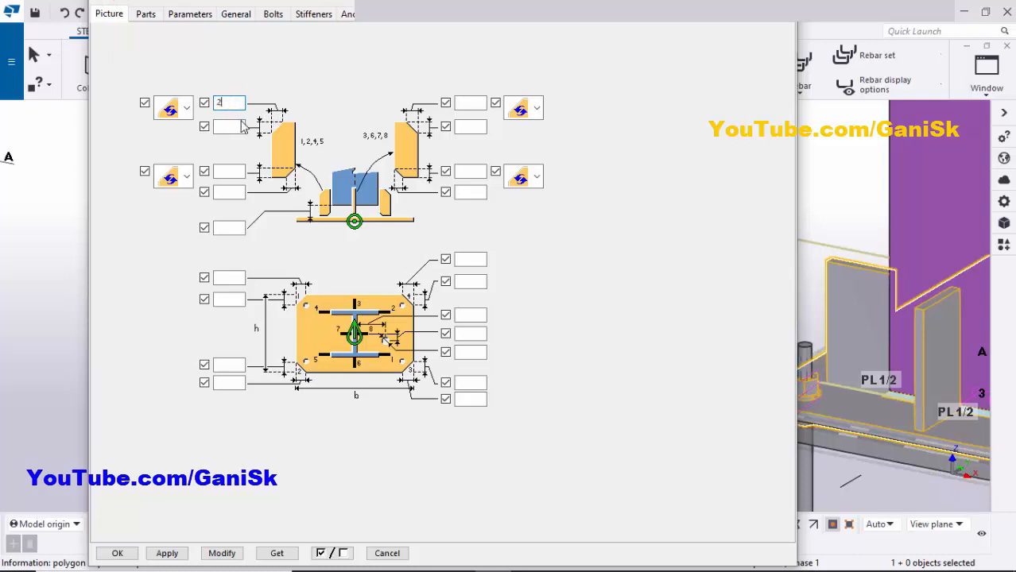
left_click(243, 126)
type("2")
left_click(474, 102)
type("2")
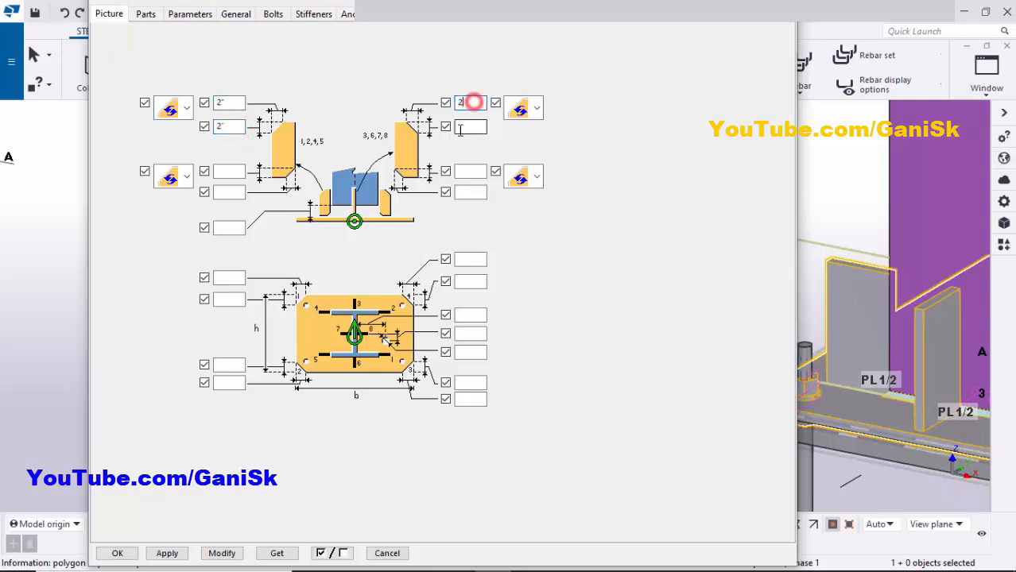
left_click(460, 128)
type("2")
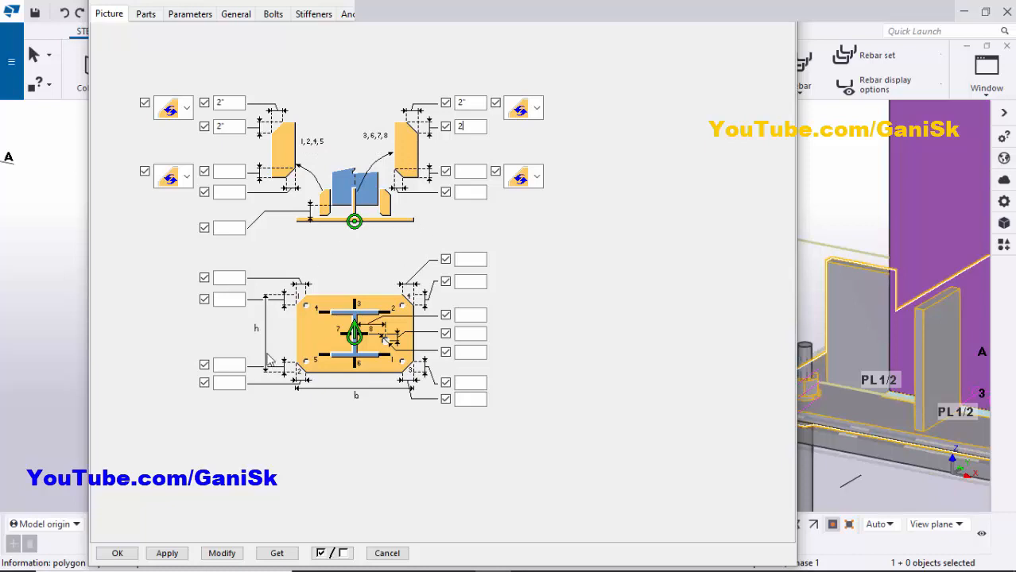
left_click(222, 553)
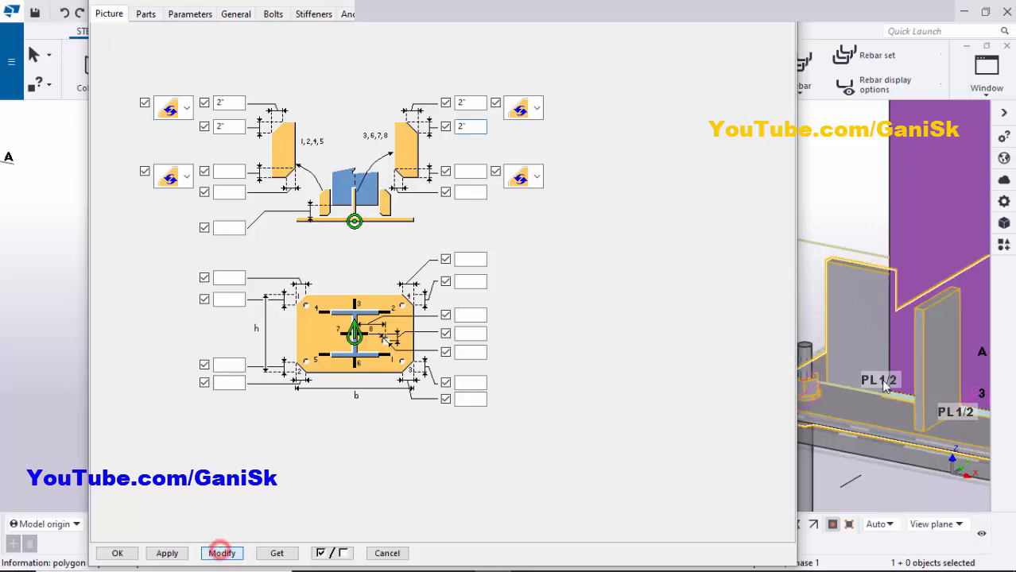
scroll(847, 347, "down", 2)
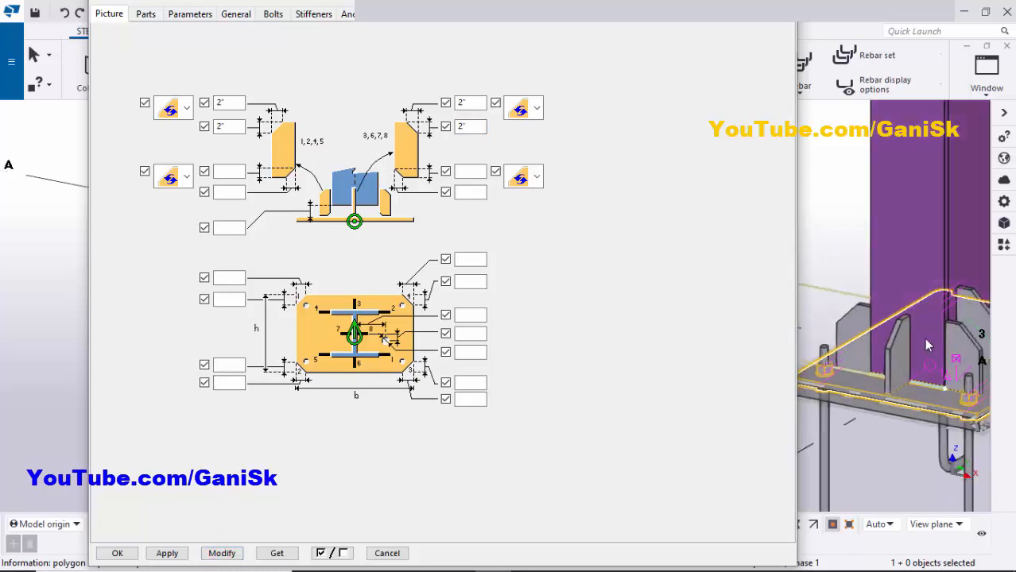
scroll(925, 339, "up", 3)
scroll(860, 321, "down", 5)
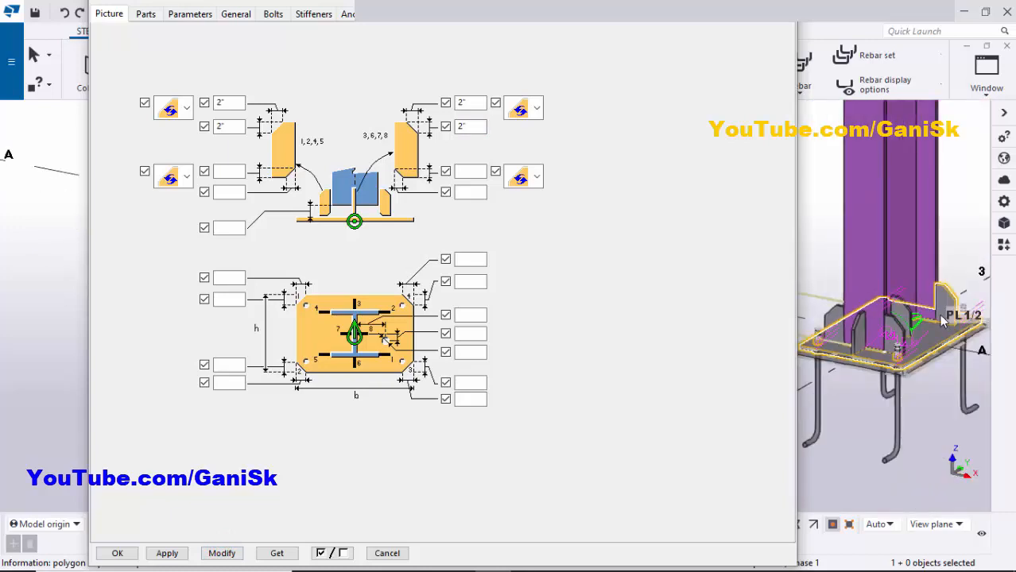
scroll(860, 371, "up", 4)
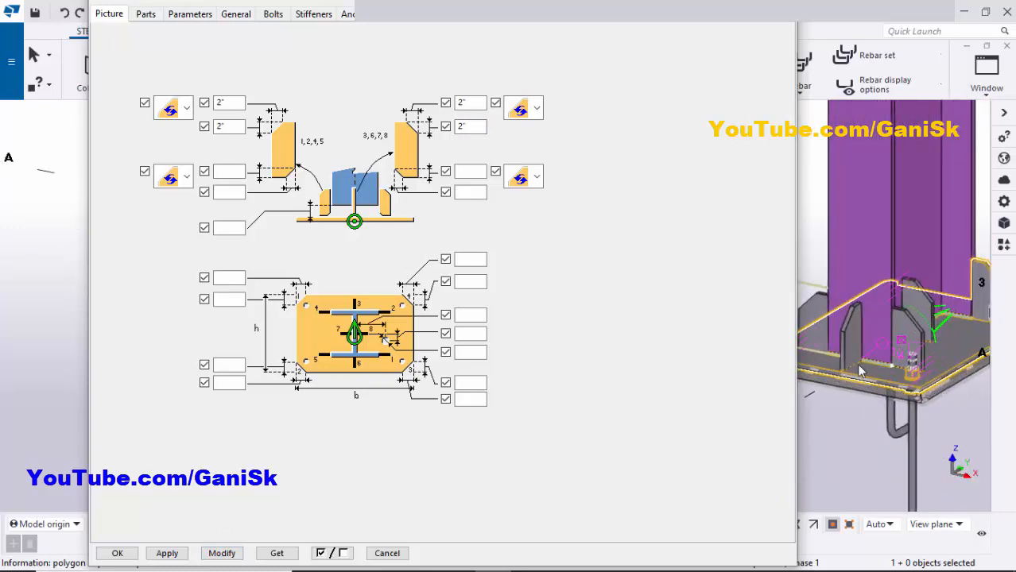
scroll(860, 371, "up", 1)
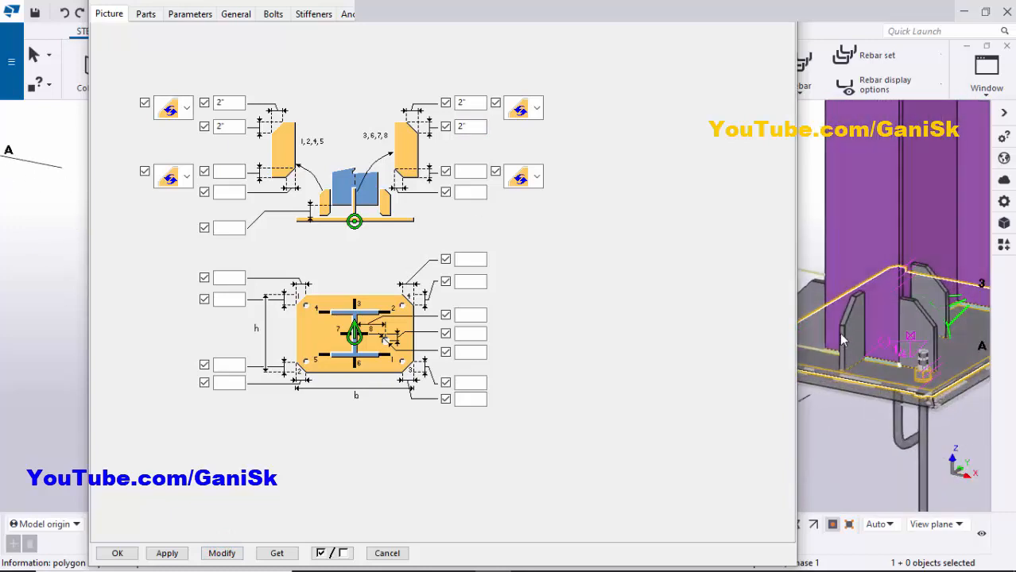
Set the thickness of stiffeners 1,2,4,5 and 3,6,7,8 to 1/4 and apply it to the model.
left_click(145, 13)
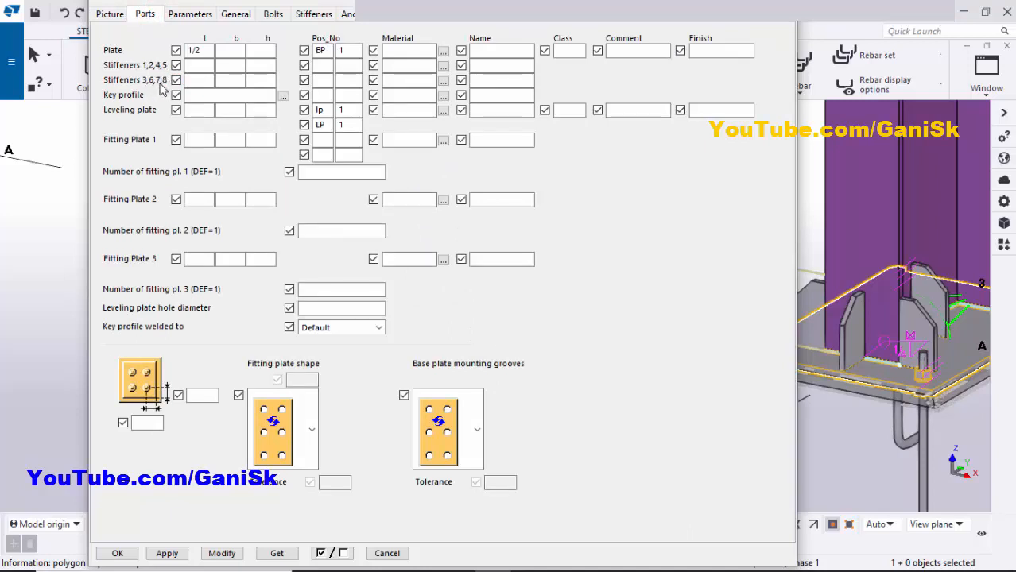
left_click(196, 65)
left_click(199, 80)
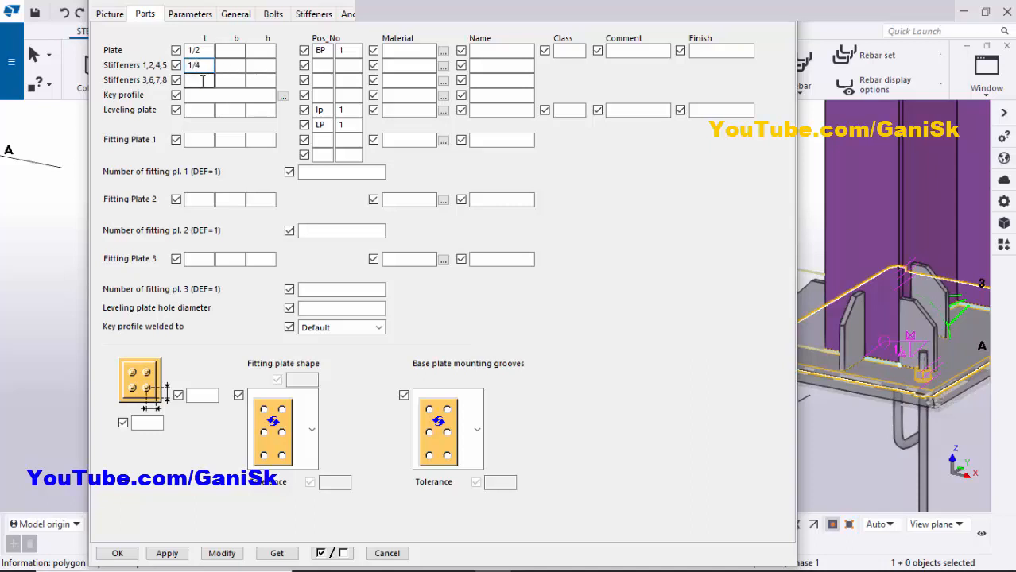
type("1/4")
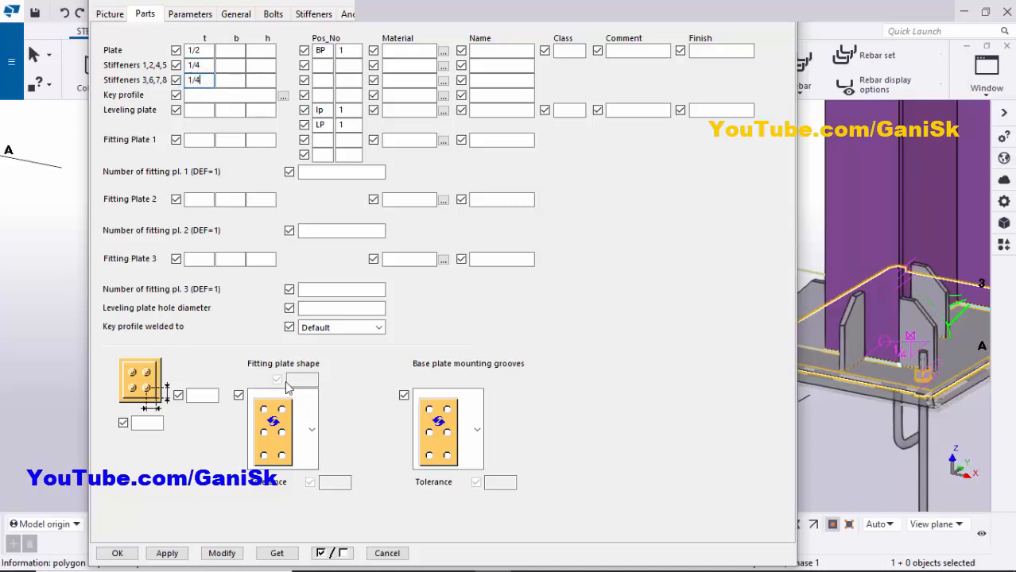
left_click(219, 553)
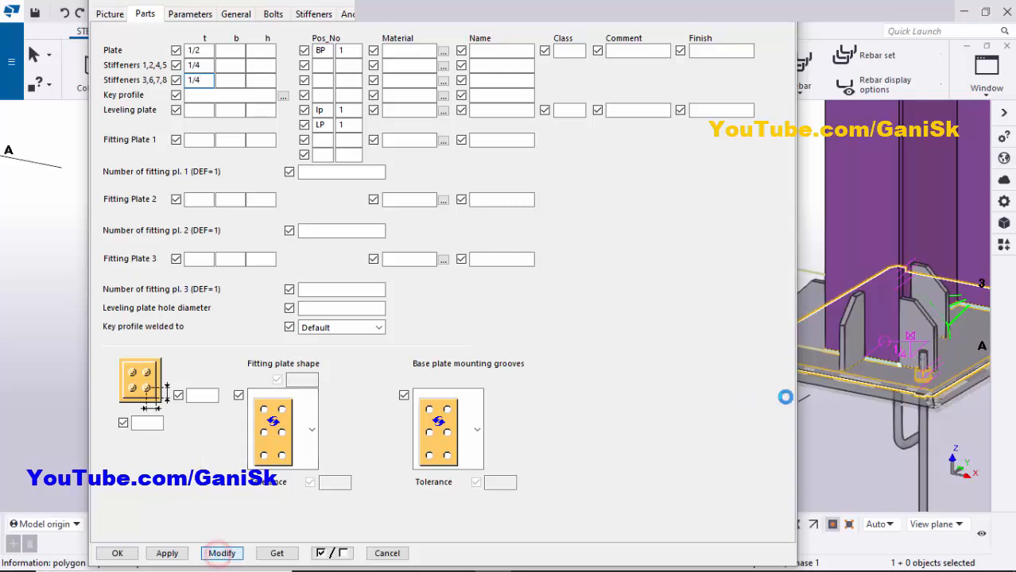
scroll(855, 314, "up", 4)
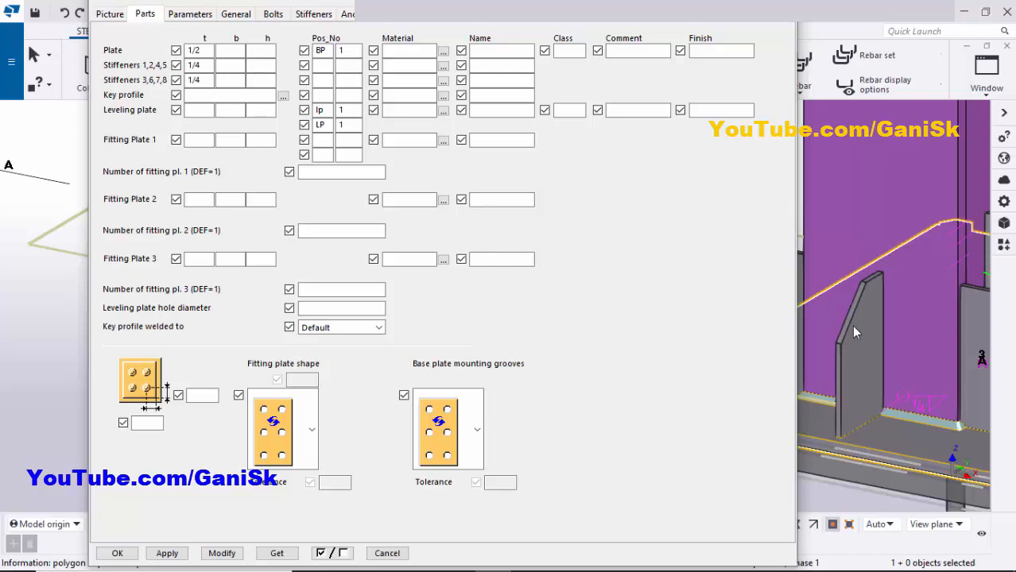
scroll(849, 391, "down", 2)
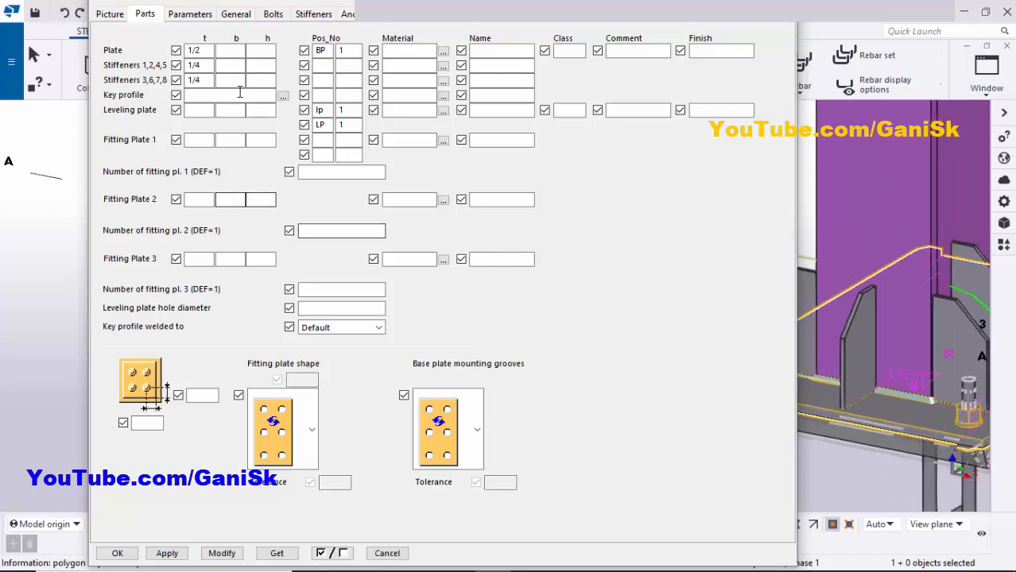
Set the width of both stiffener groups to 4" and apply it to the model.
left_click(235, 66)
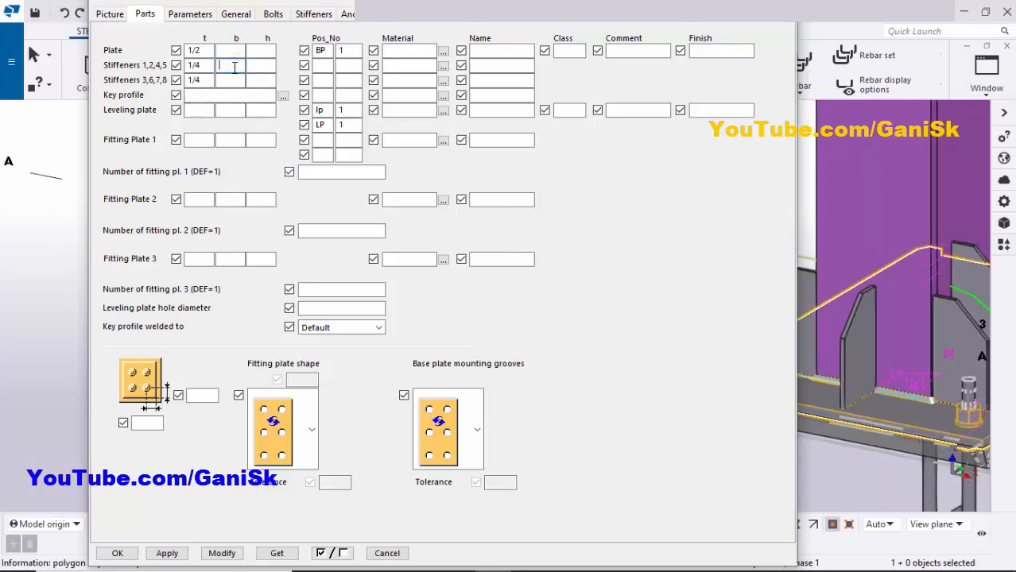
type("4")
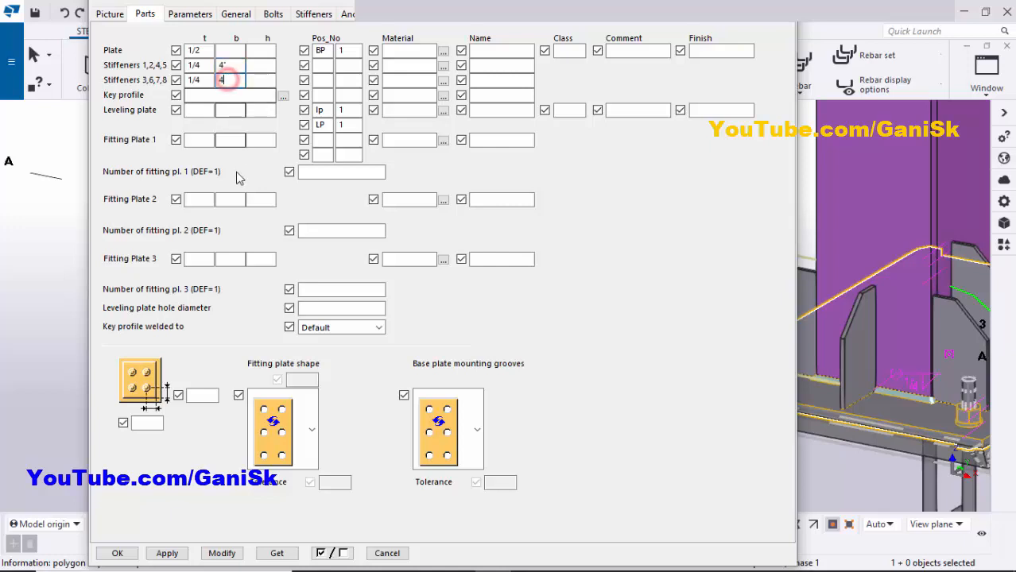
left_click(222, 554)
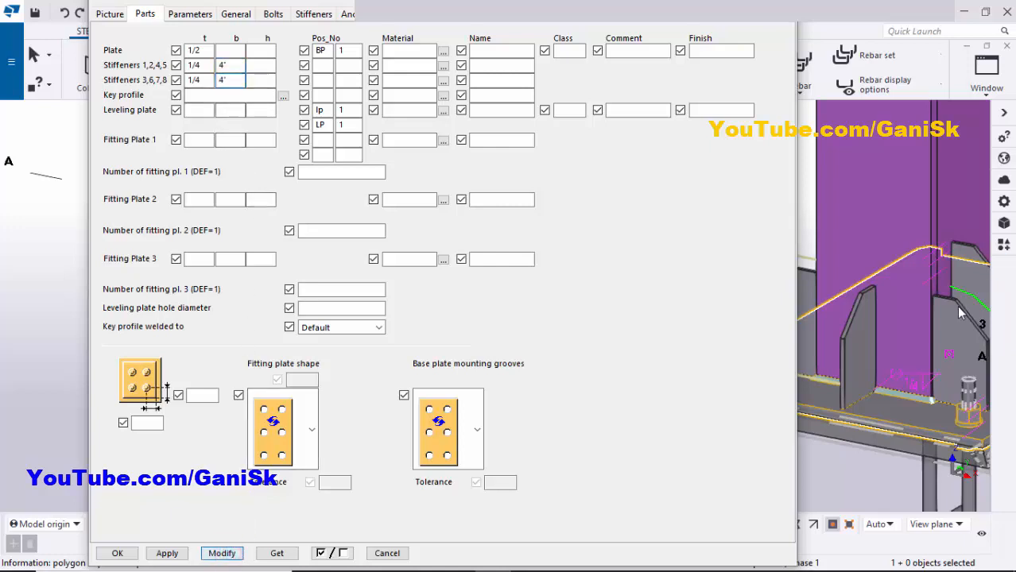
scroll(868, 403, "down", 2)
scroll(966, 411, "up", 4)
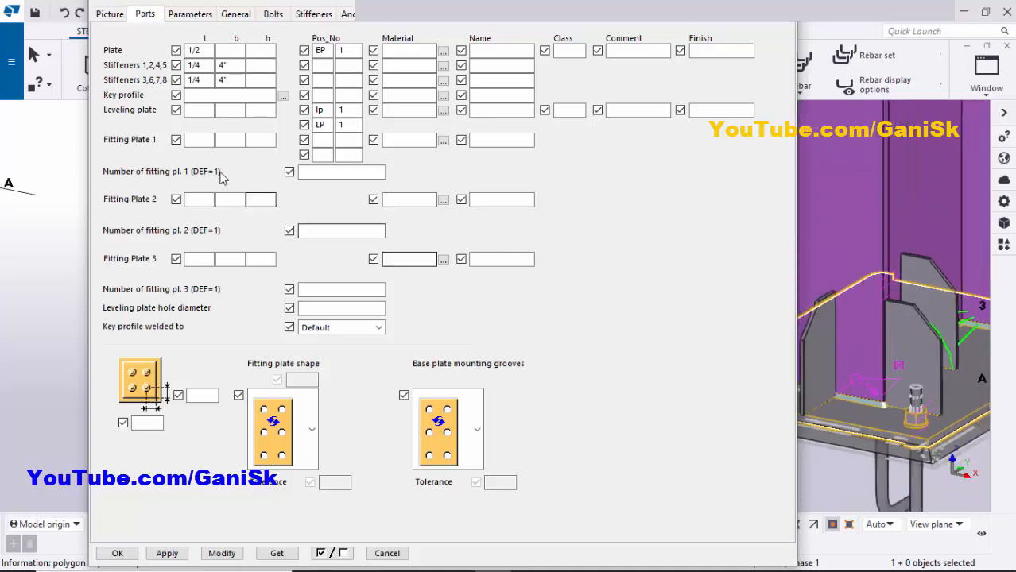
Set the width of stiffeners 1,2,4,5 and 3,6,7,8 to 3"1/2, apply it, and inspect the stiffener edges against the base plate.
double_click(224, 65)
type("3.5")
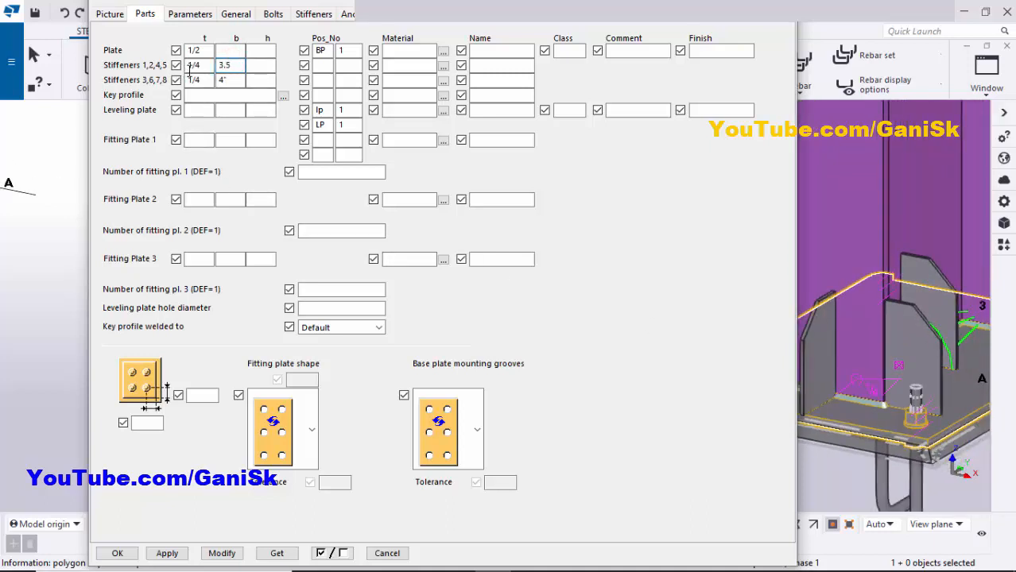
key("Tab")
type("3.5")
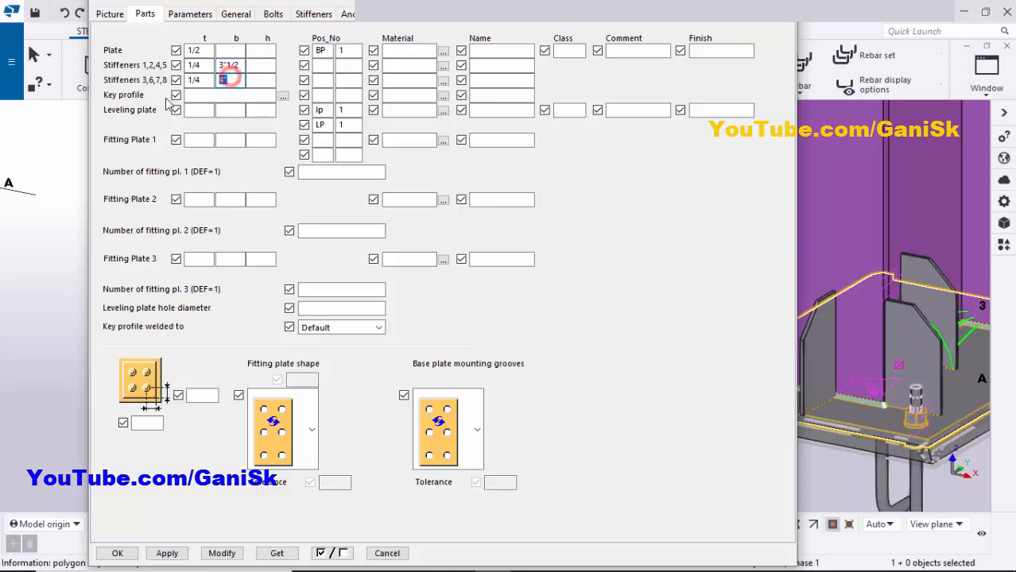
left_click(222, 553)
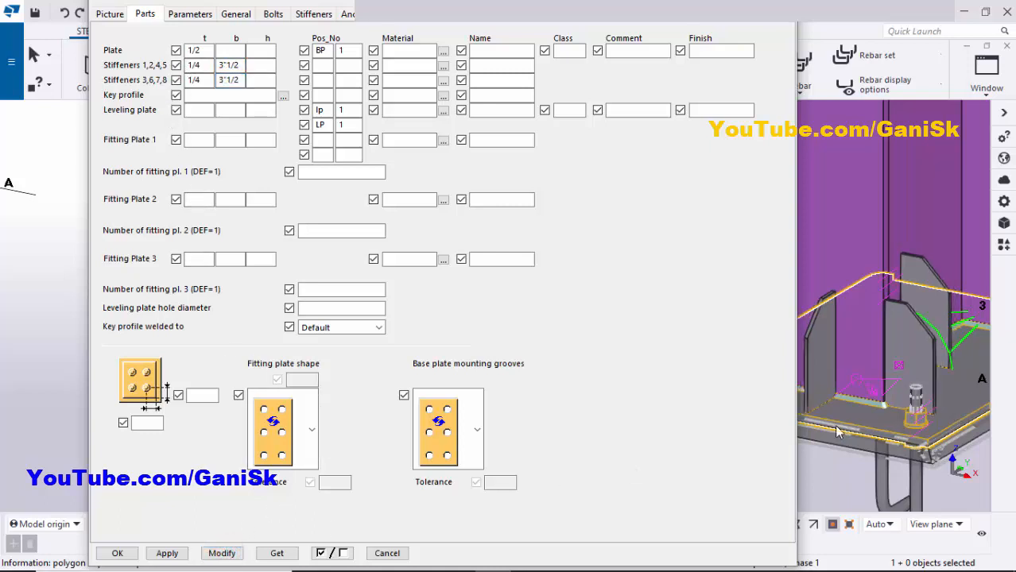
scroll(835, 429, "up", 5)
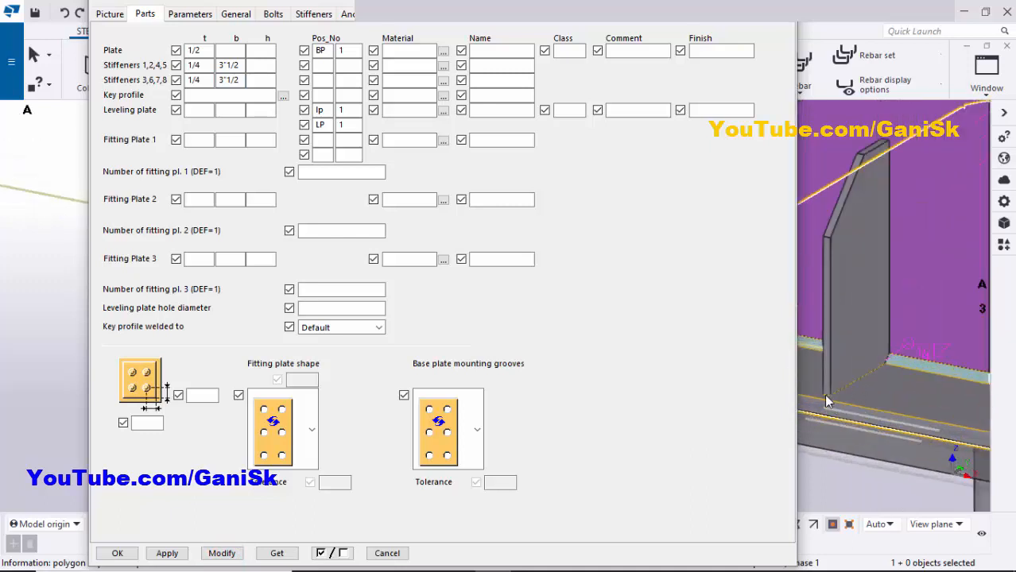
scroll(878, 353, "up", 2)
scroll(875, 363, "down", 4)
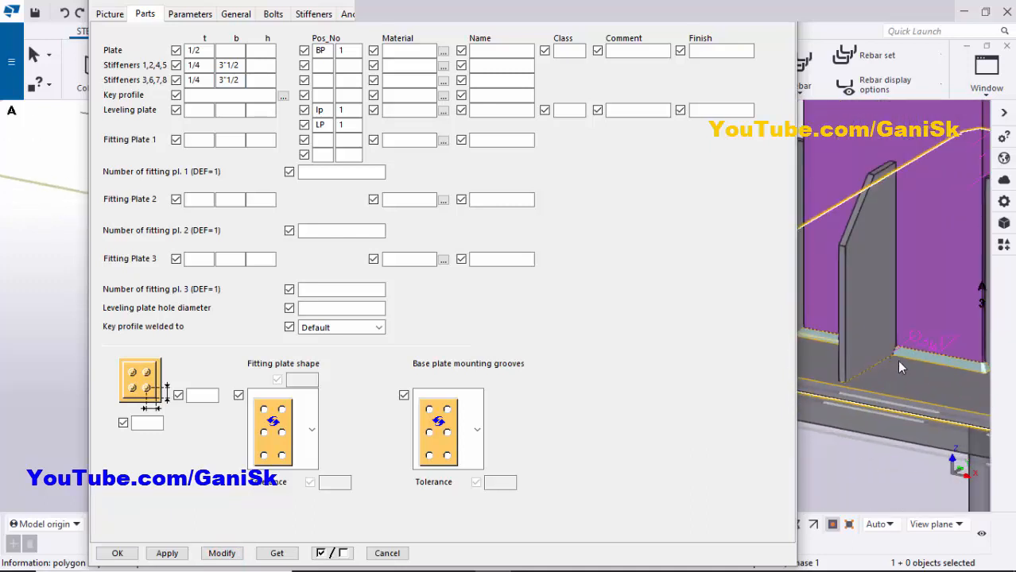
Set the height of both stiffener groups to 6" and apply it to the model.
left_click(261, 66)
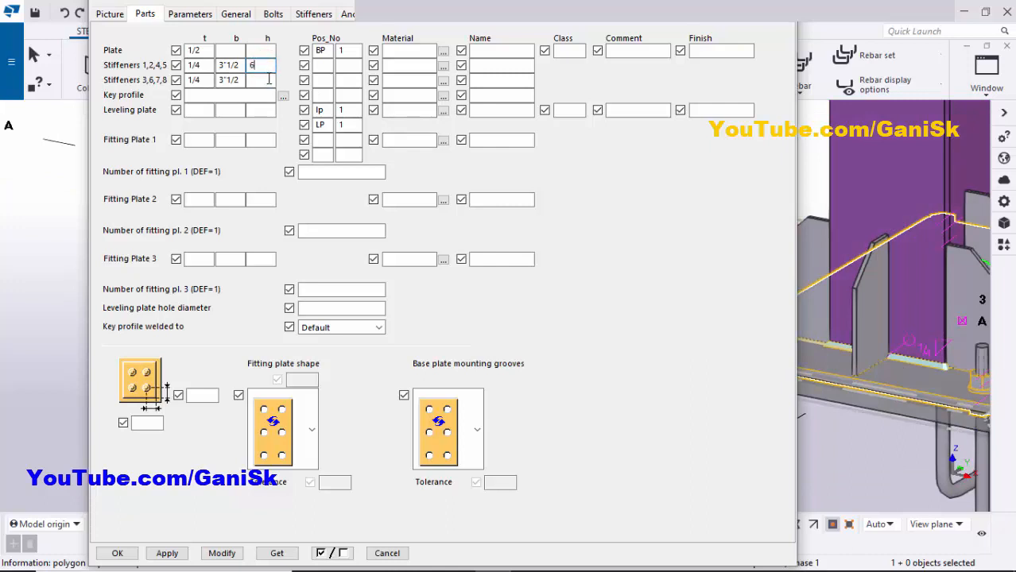
type("6\"")
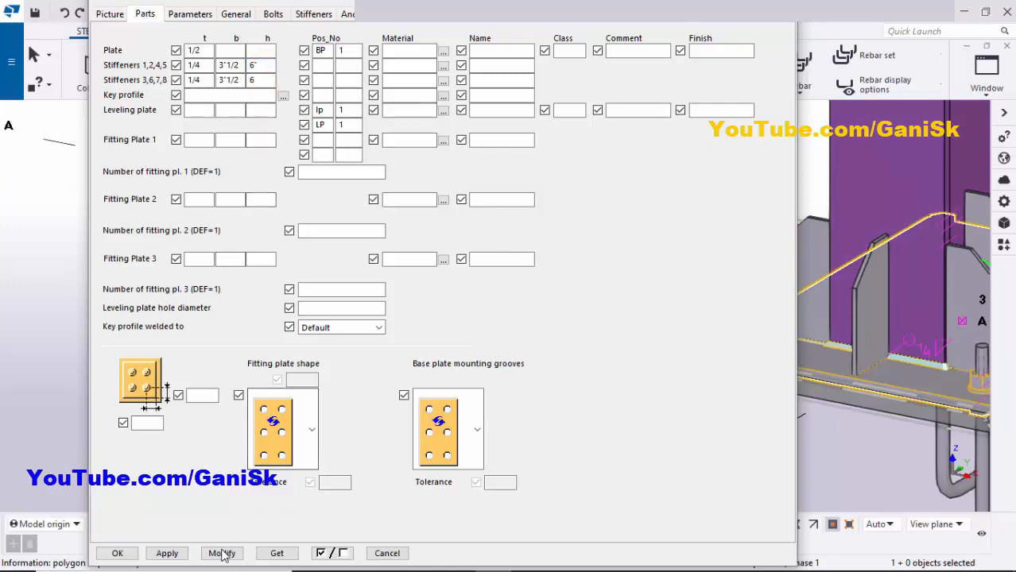
left_click(222, 554)
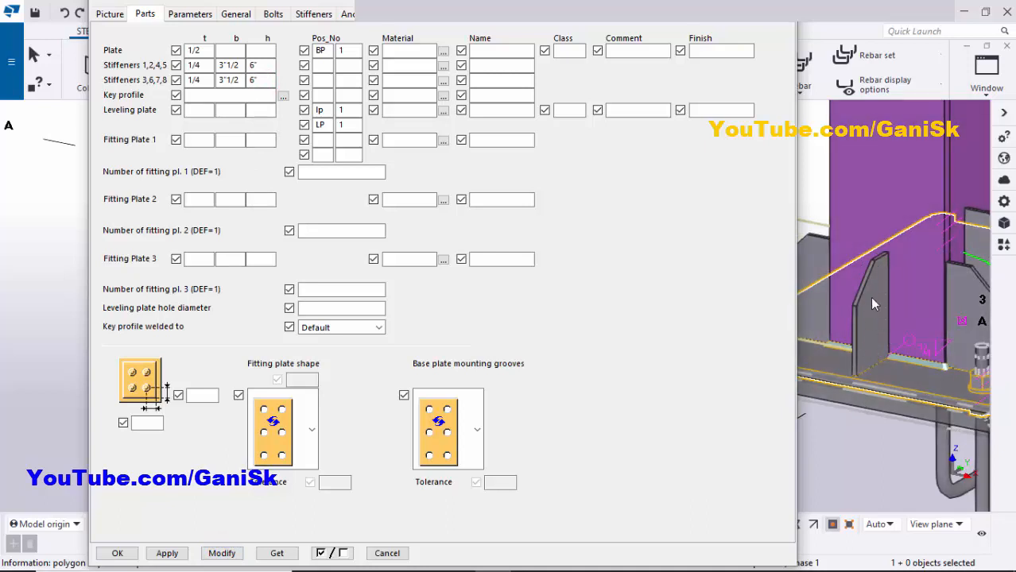
Set the height of stiffeners 1,2,4,5 and 3,6,7,8 to 8" and apply it to the model.
double_click(262, 64)
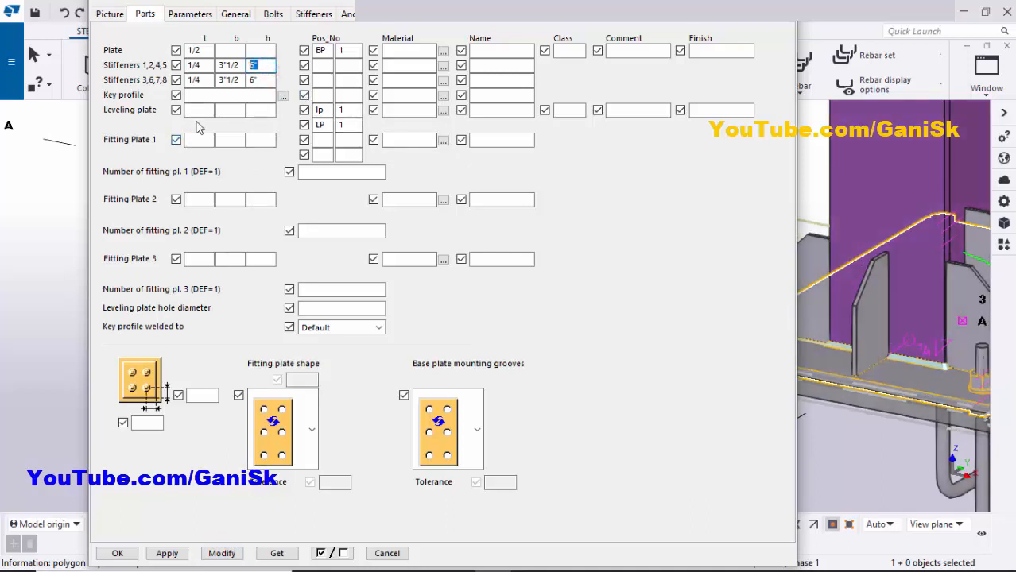
type("8\"")
double_click(262, 80)
type("8")
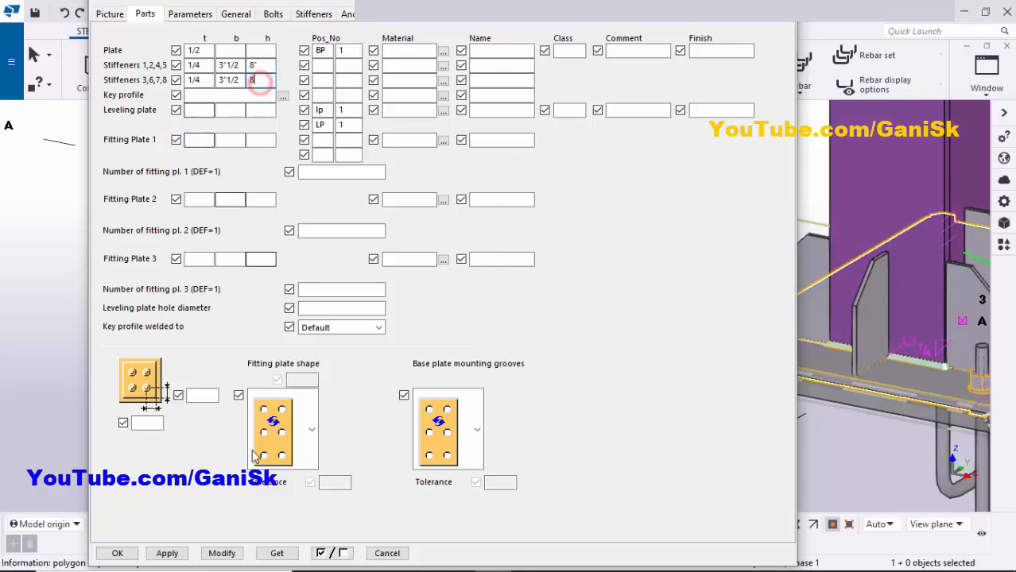
left_click(223, 555)
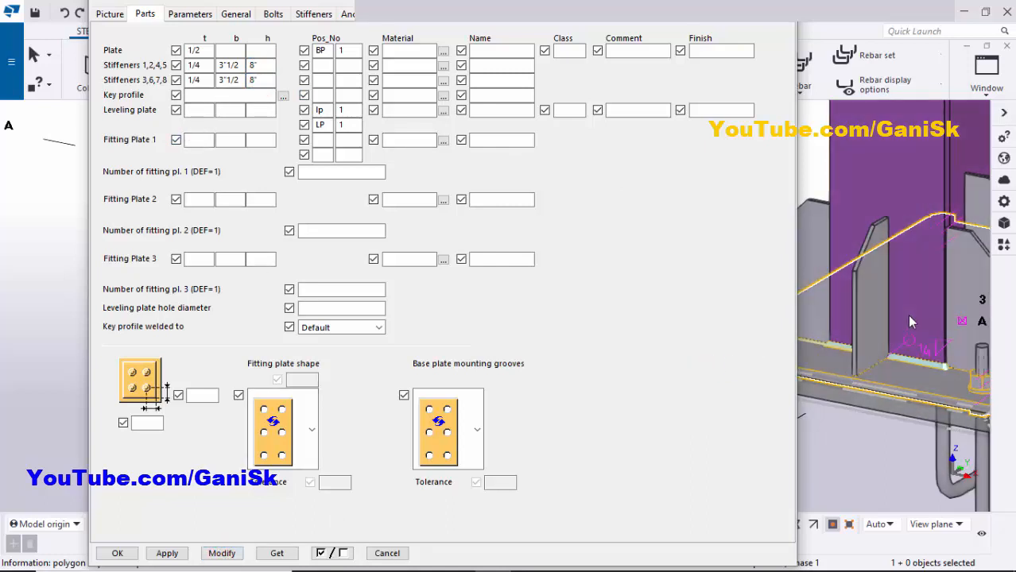
scroll(907, 314, "down", 5)
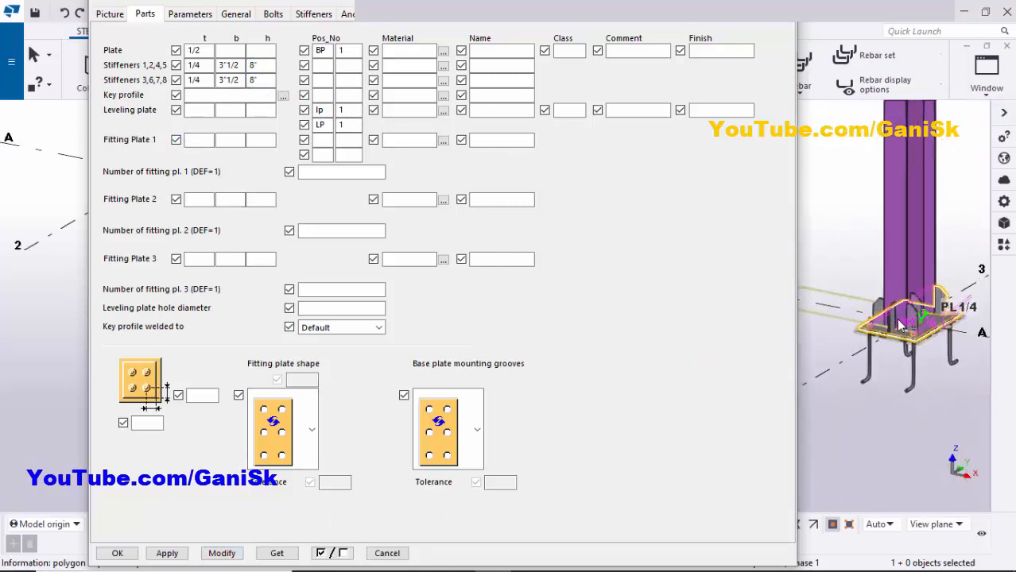
Apply the stiffener settings to the base plate connection, close its properties, and redraw the model view.
scroll(900, 326, "up", 5)
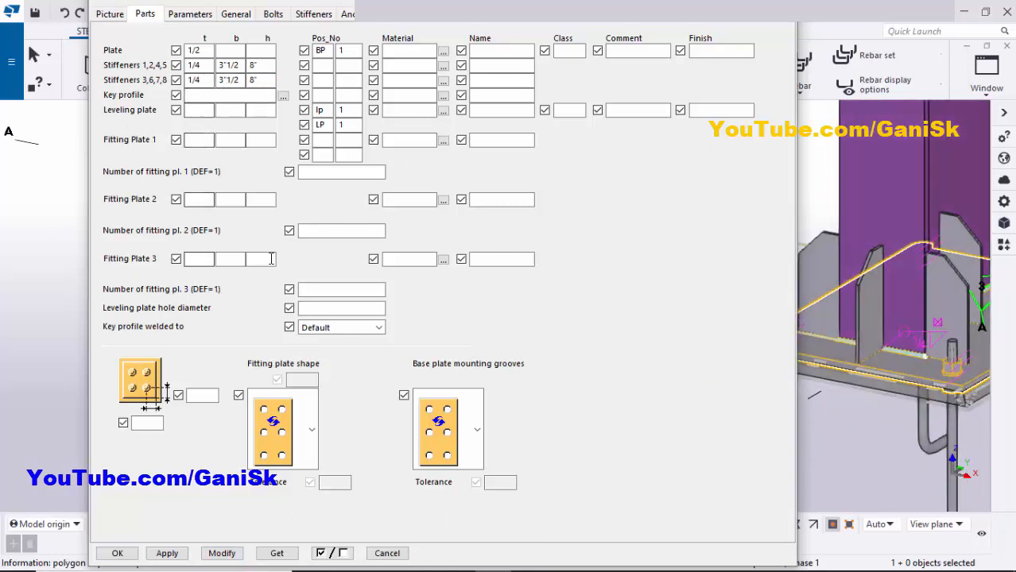
left_click(221, 552)
left_click(117, 554)
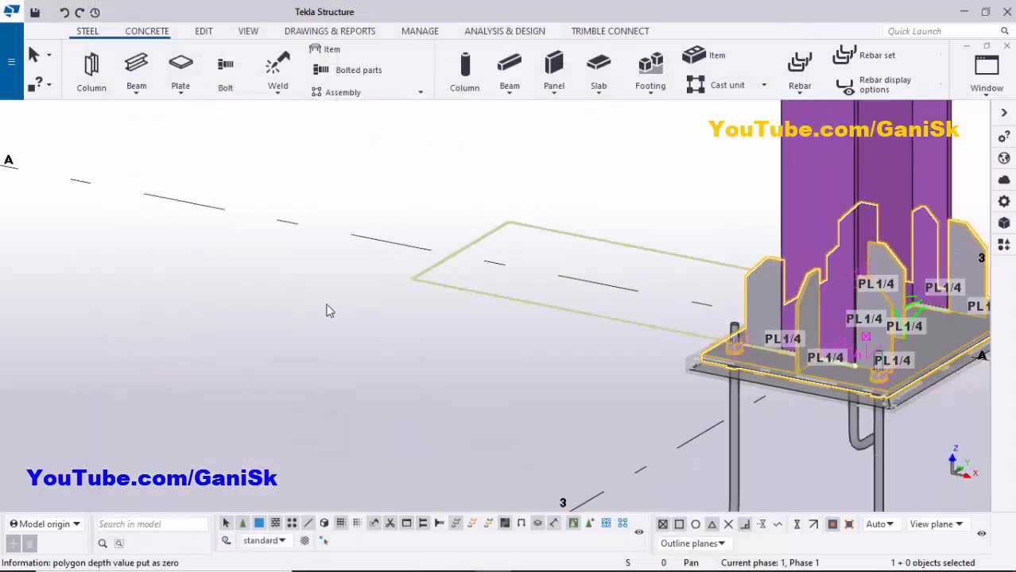
scroll(327, 310, "down", 2)
right_click(257, 322)
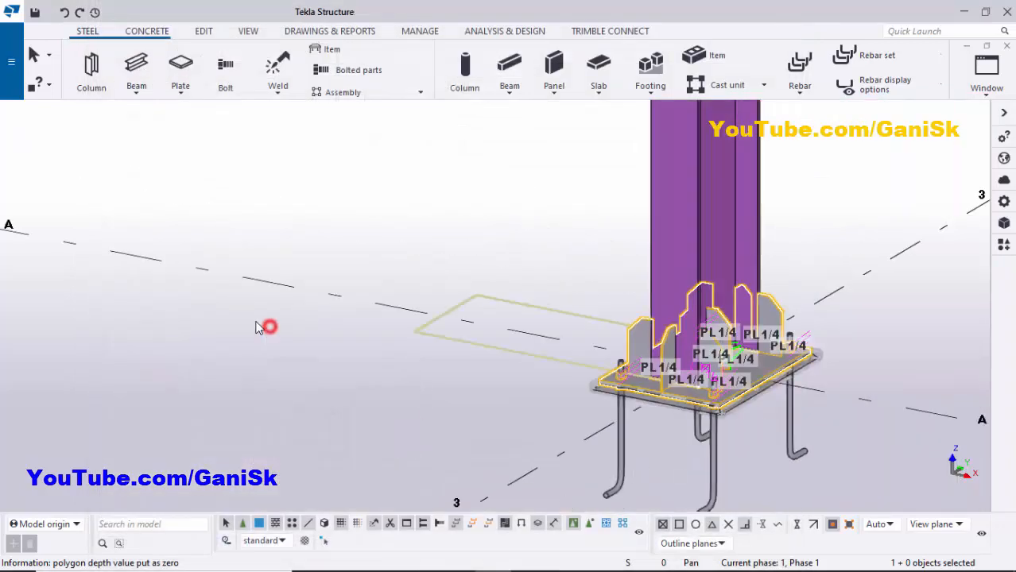
left_click(292, 406)
right_click(294, 410)
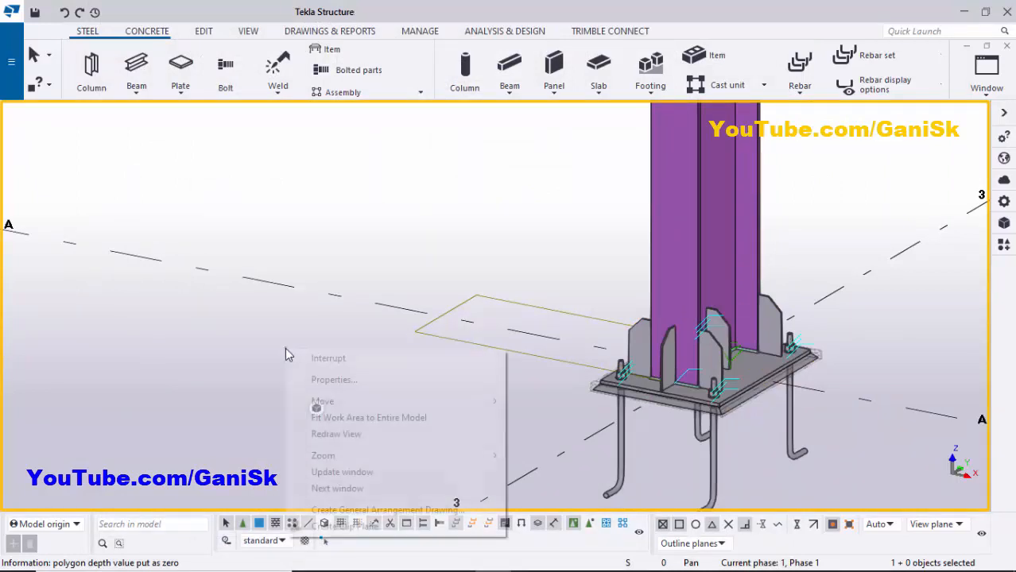
left_click(318, 430)
scroll(342, 418, "down", 4)
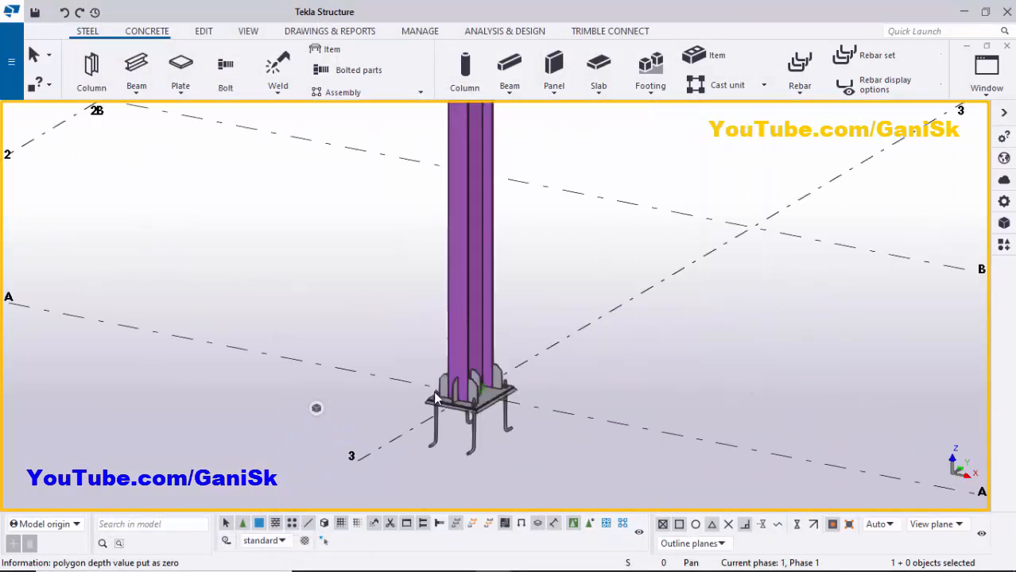
Open the anchor rod settings of the base plate connection.
scroll(449, 410, "up", 7)
scroll(485, 423, "up", 5)
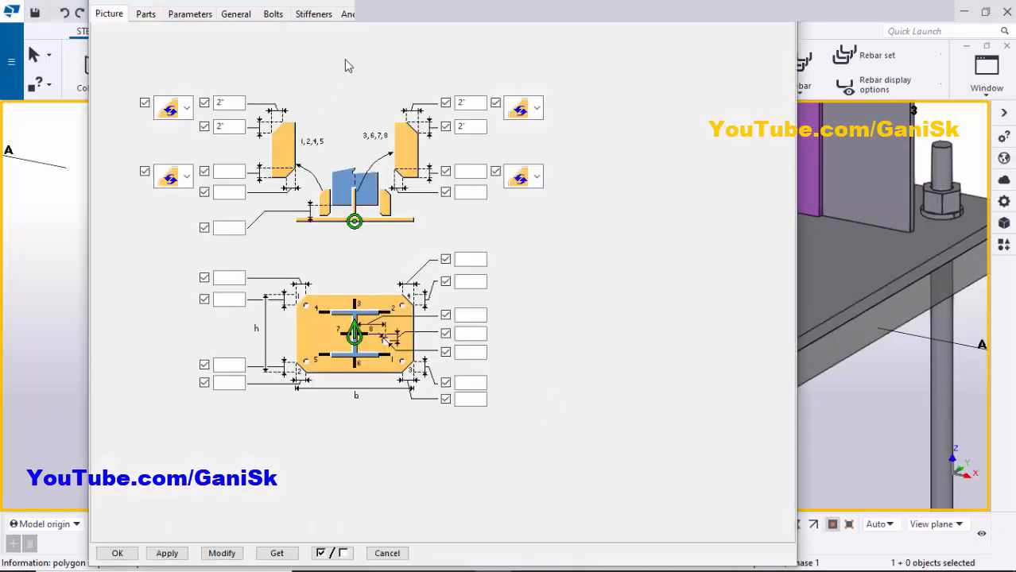
left_click(360, 16)
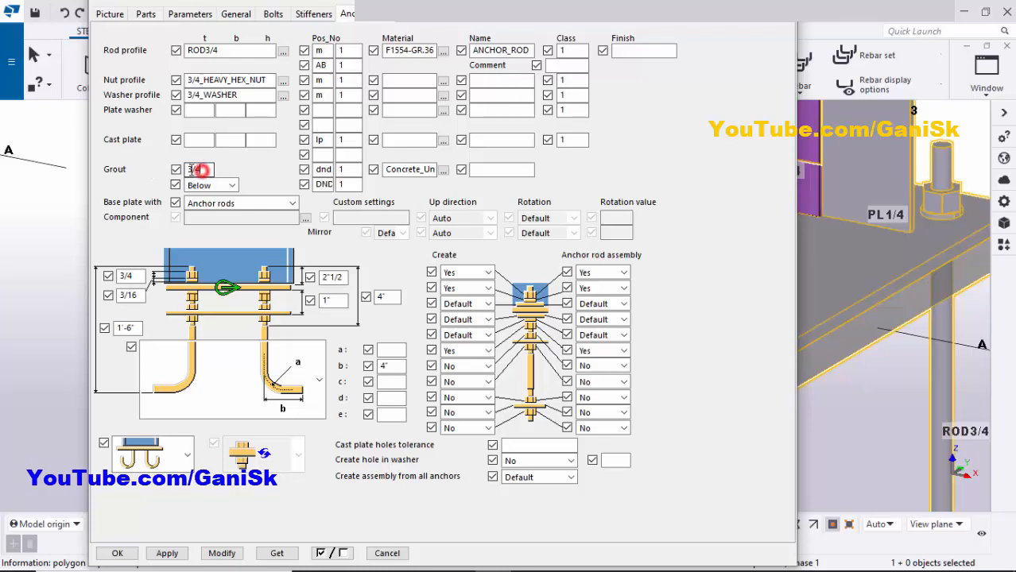
Set the grout thickness below the base plate to 1" and apply it to the model.
double_click(199, 170)
scroll(915, 258, "down", 6)
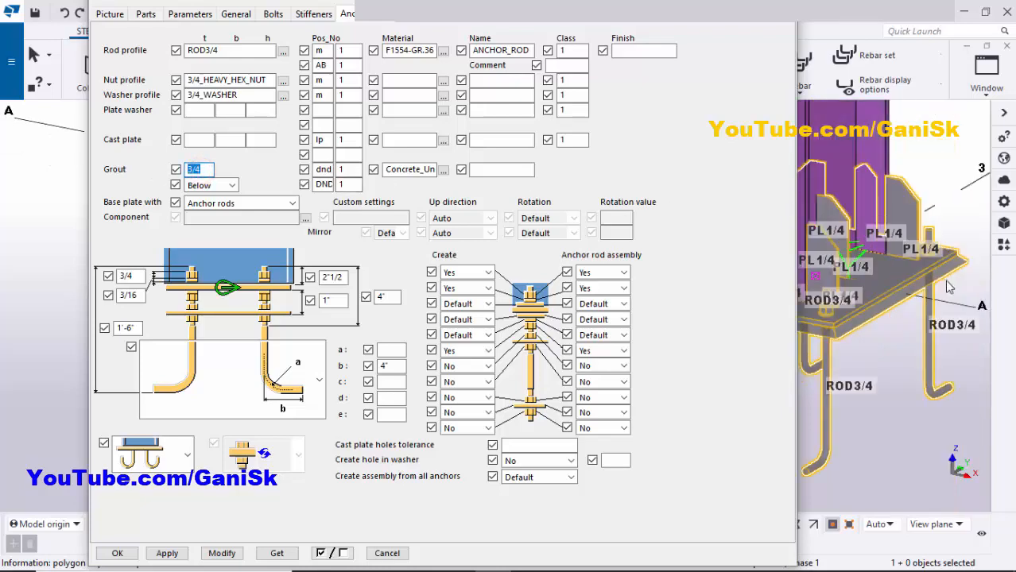
scroll(888, 295, "up", 2)
scroll(889, 295, "up", 5)
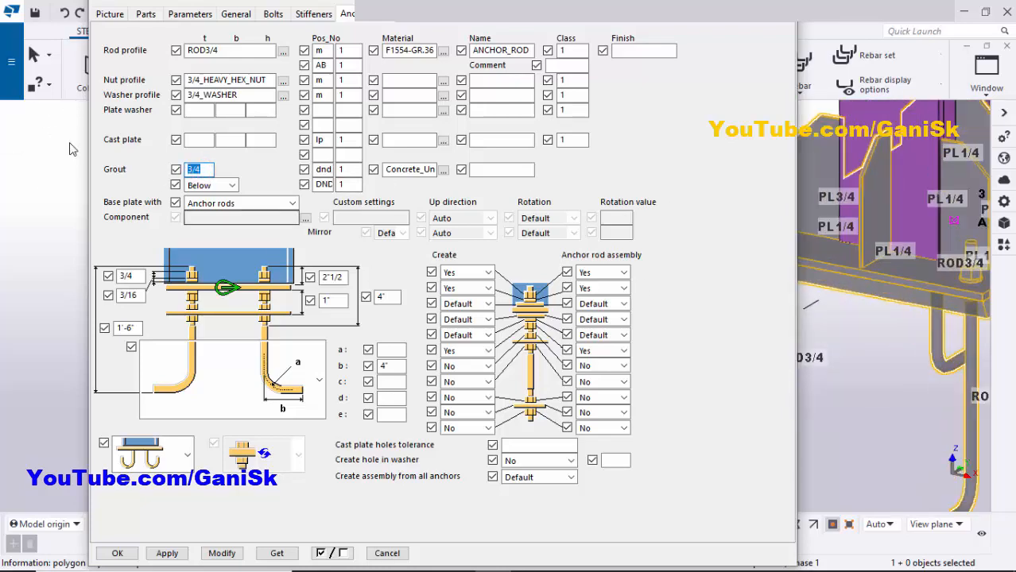
type("1")
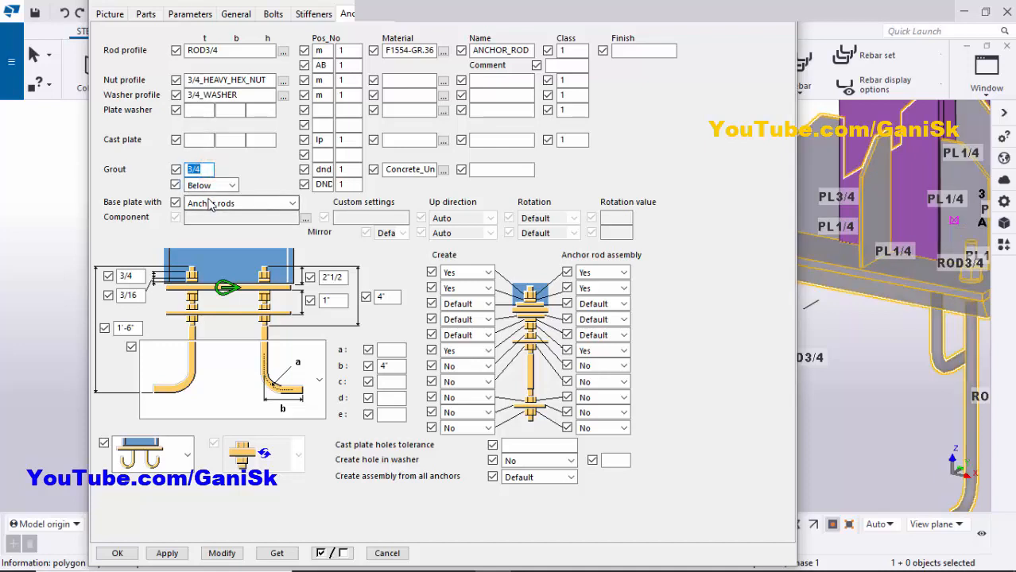
left_click(223, 552)
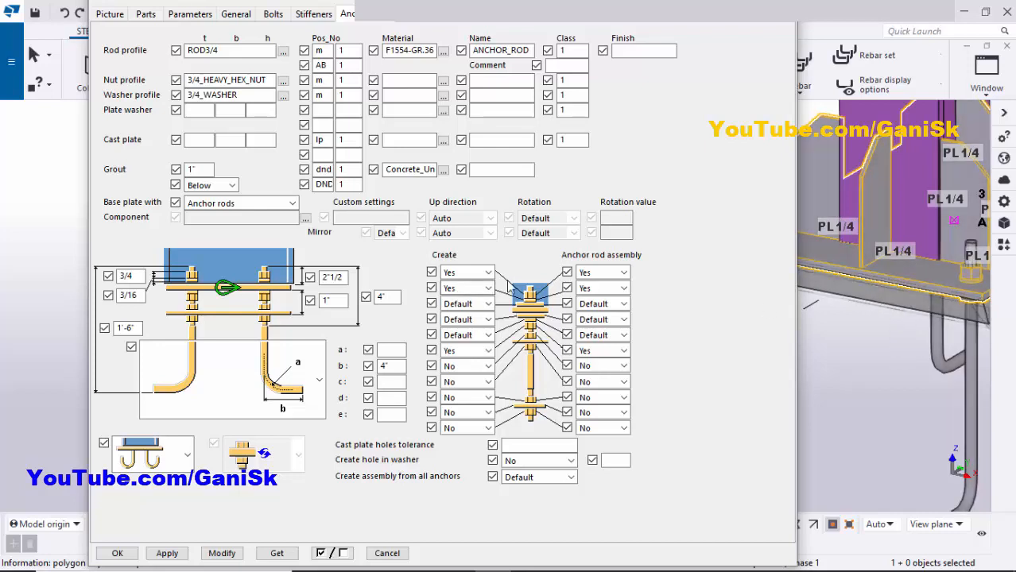
Set the grout thickness to 0", apply it to the connection, and close the connection properties.
double_click(189, 169)
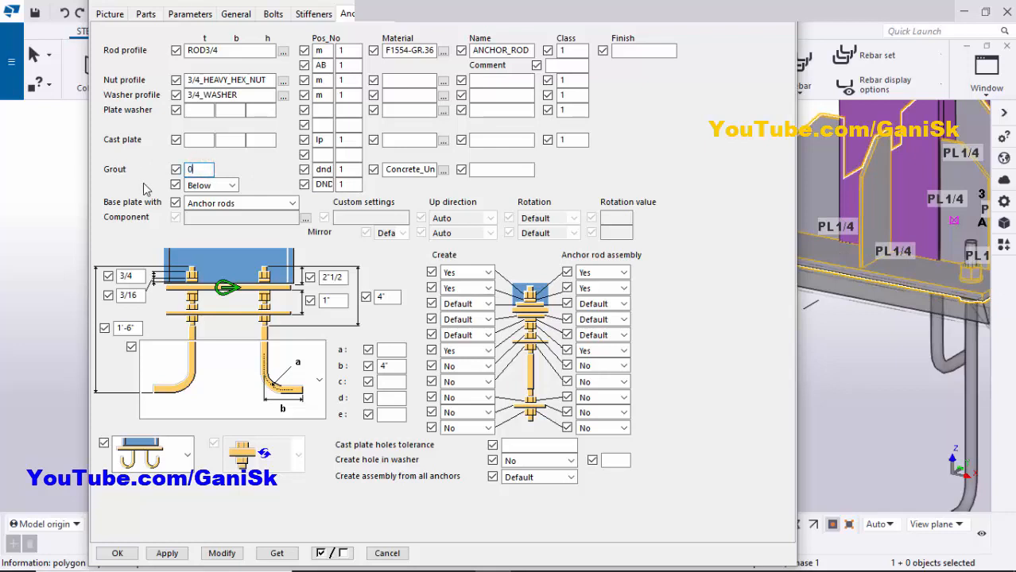
left_click(225, 552)
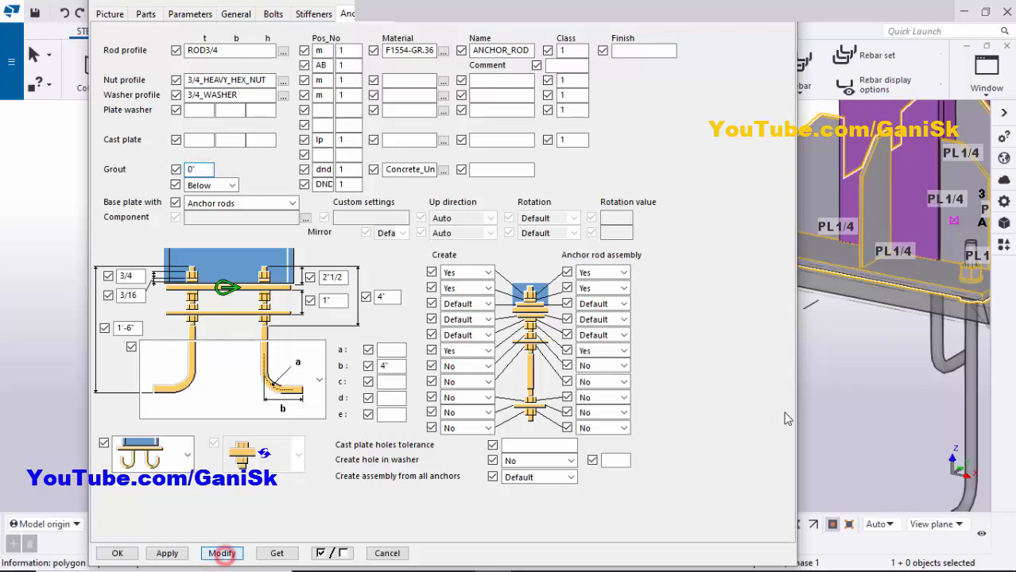
scroll(827, 362, "down", 2)
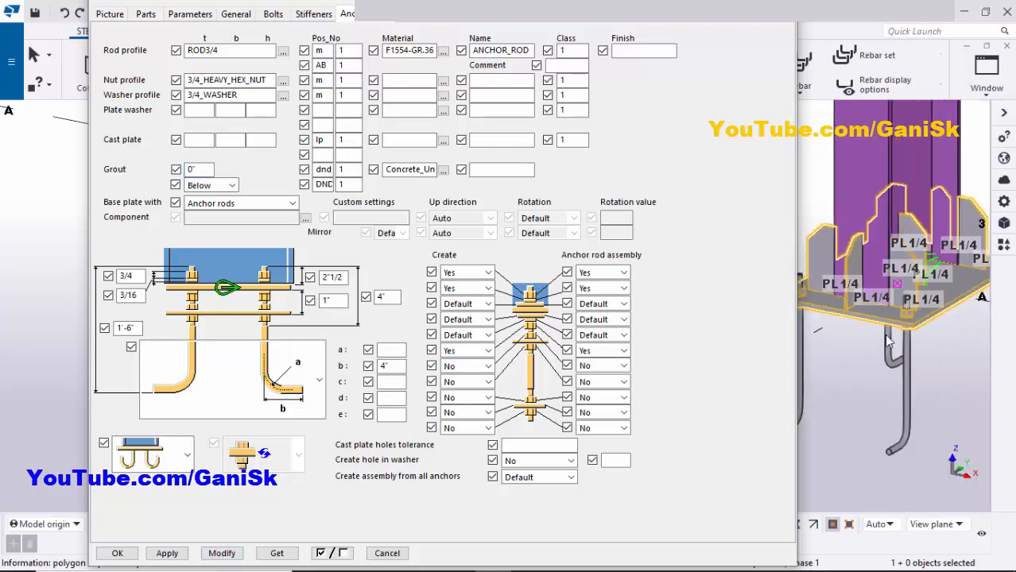
scroll(888, 341, "up", 3)
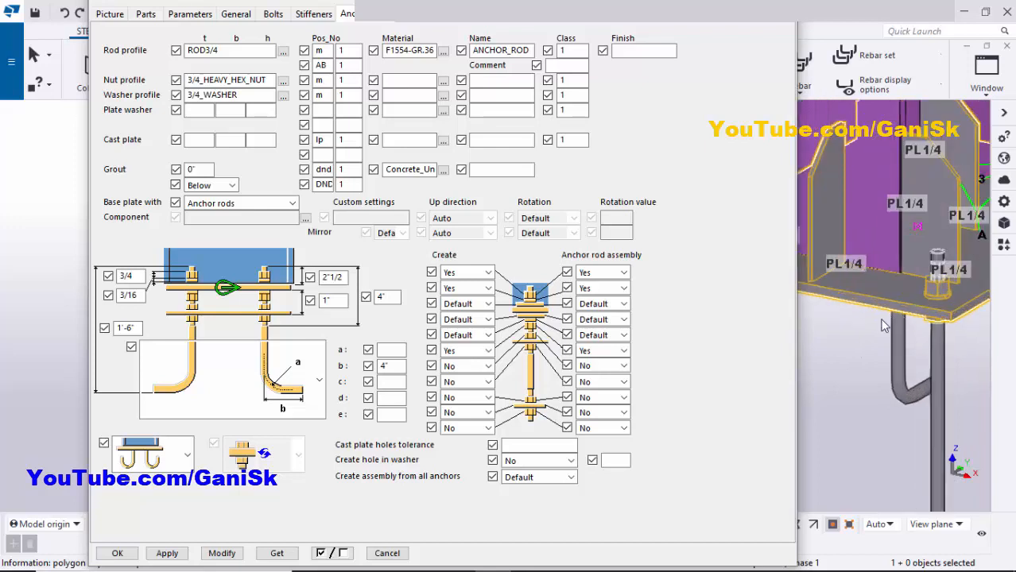
left_click(222, 553)
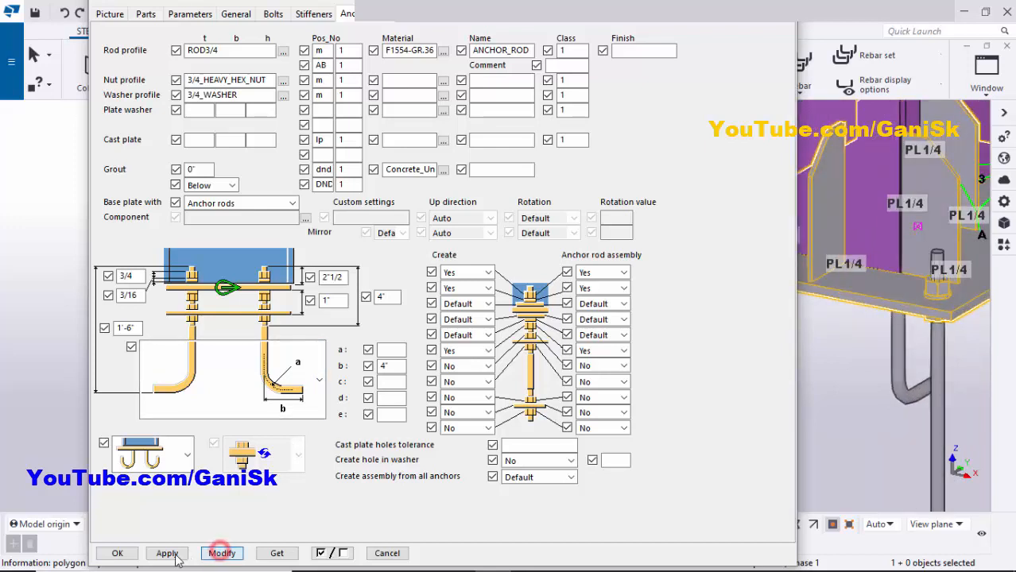
left_click(171, 556)
left_click(118, 553)
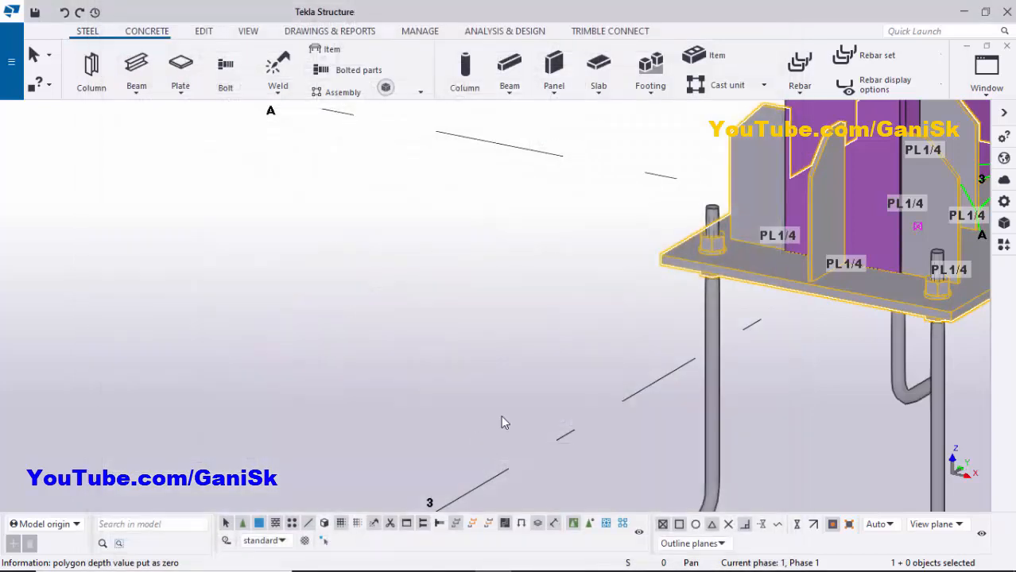
Deselect the connection, redraw the model view, and inspect the base plate without grout.
scroll(433, 333, "down", 2)
right_click(422, 316)
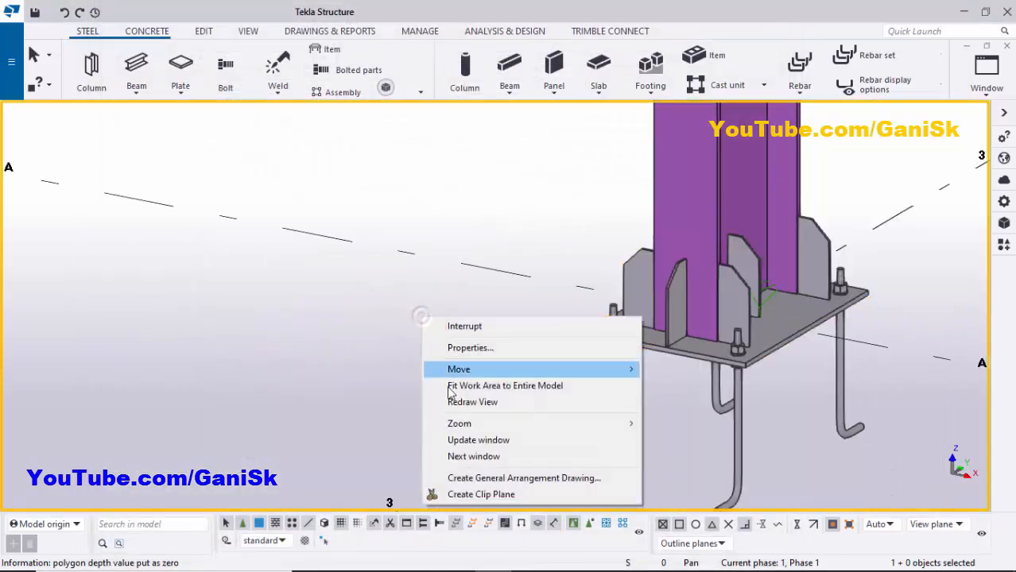
left_click(452, 401)
scroll(477, 410, "down", 3)
scroll(568, 407, "up", 3)
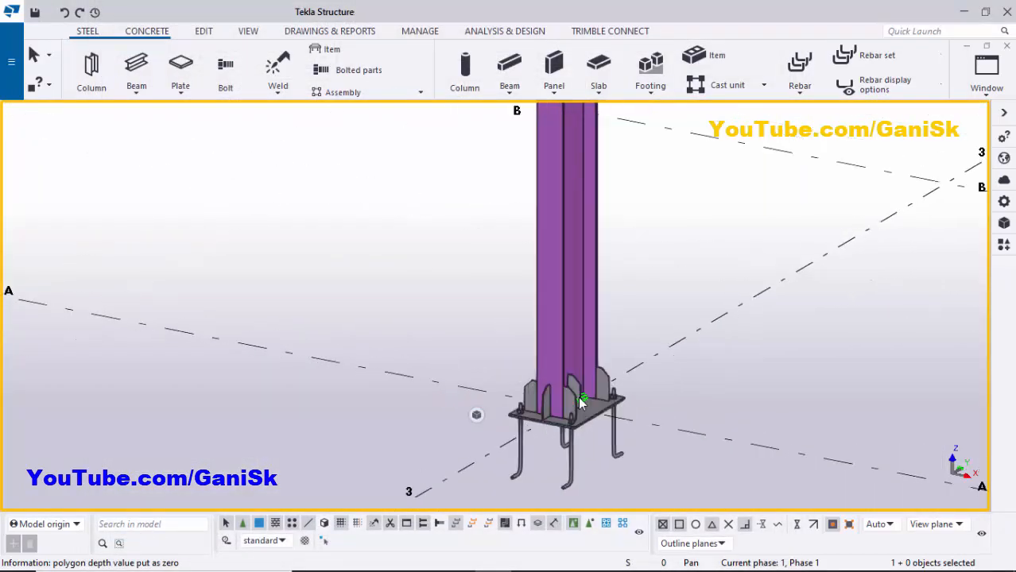
scroll(579, 403, "up", 3)
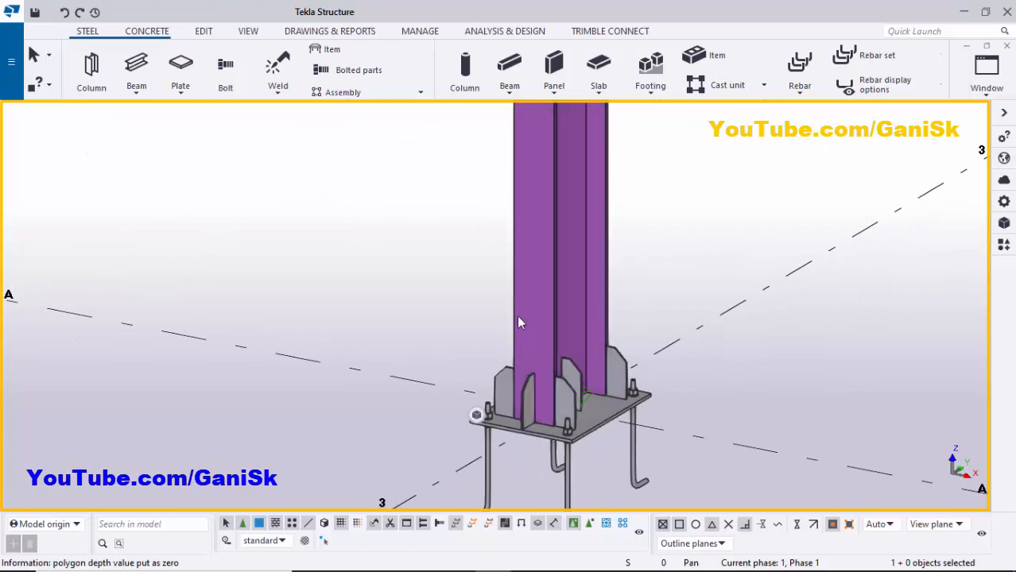
Inquire the column's assembly to check which parts belong to it, then close the report and clear the selection.
left_click(548, 188)
right_click(549, 188)
left_click(587, 221)
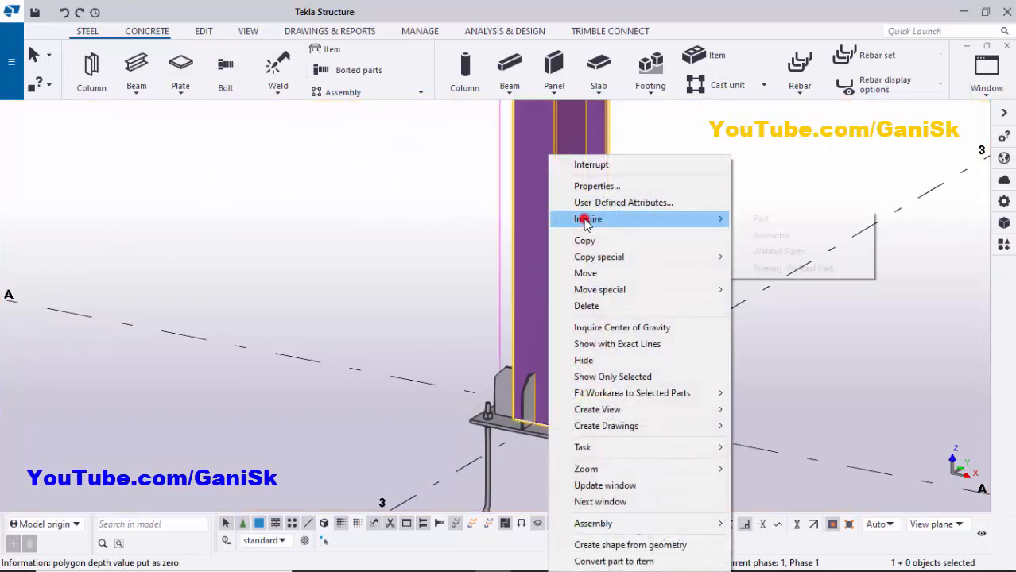
left_click(771, 236)
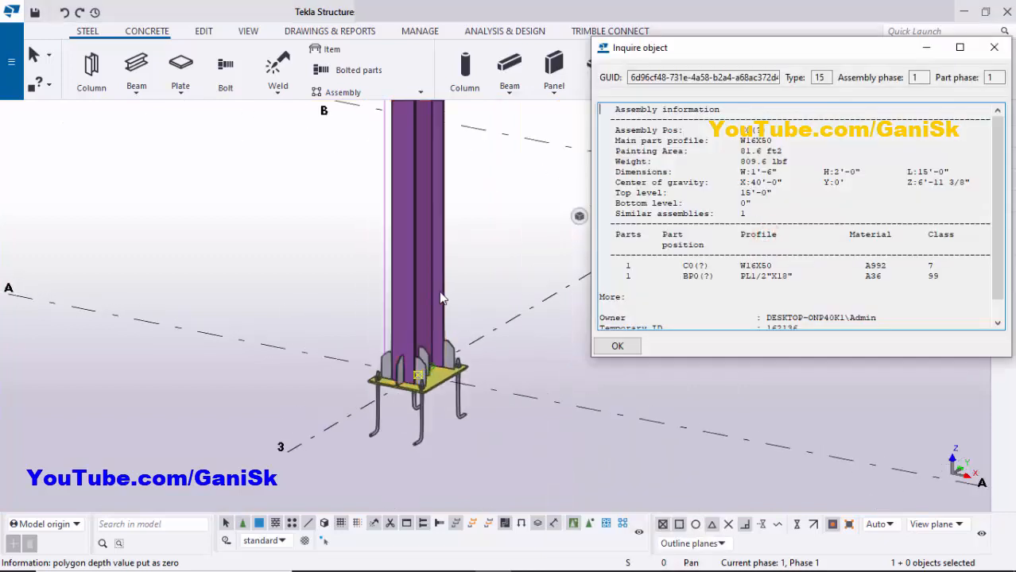
scroll(443, 298, "up", 2)
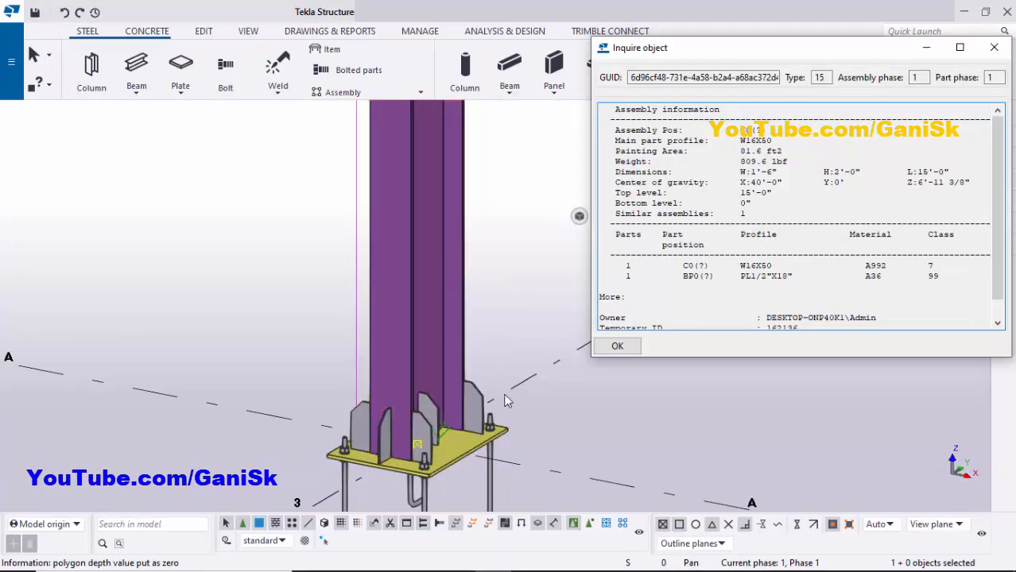
scroll(465, 458, "up", 4)
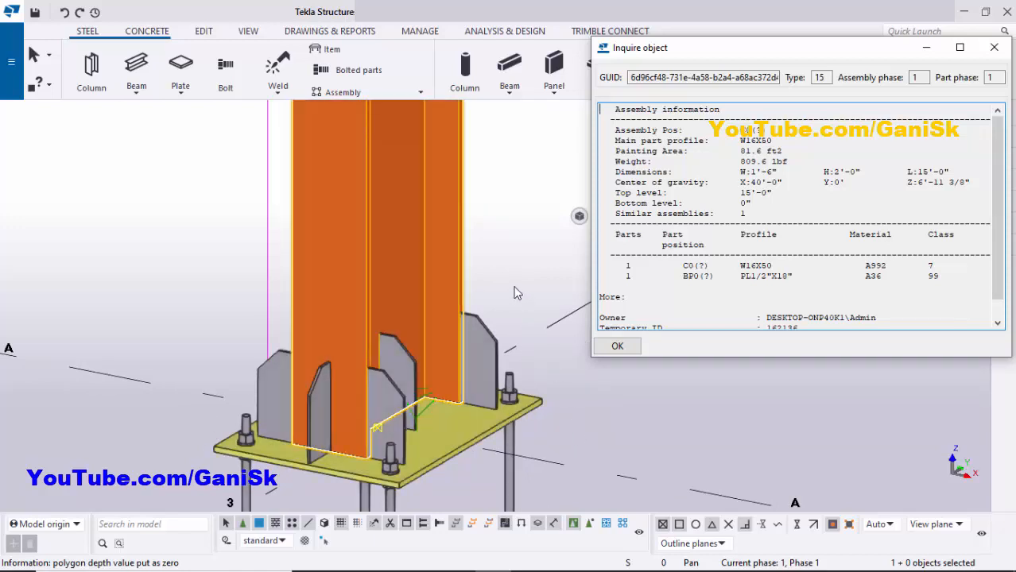
scroll(497, 370, "up", 4)
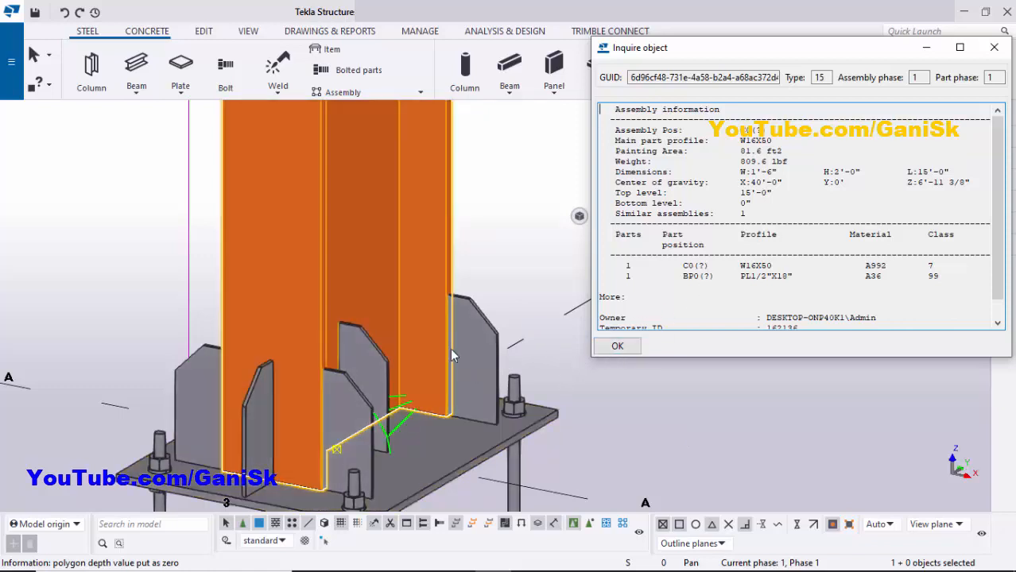
left_click(630, 343)
scroll(654, 238, "down", 3)
left_click(648, 189)
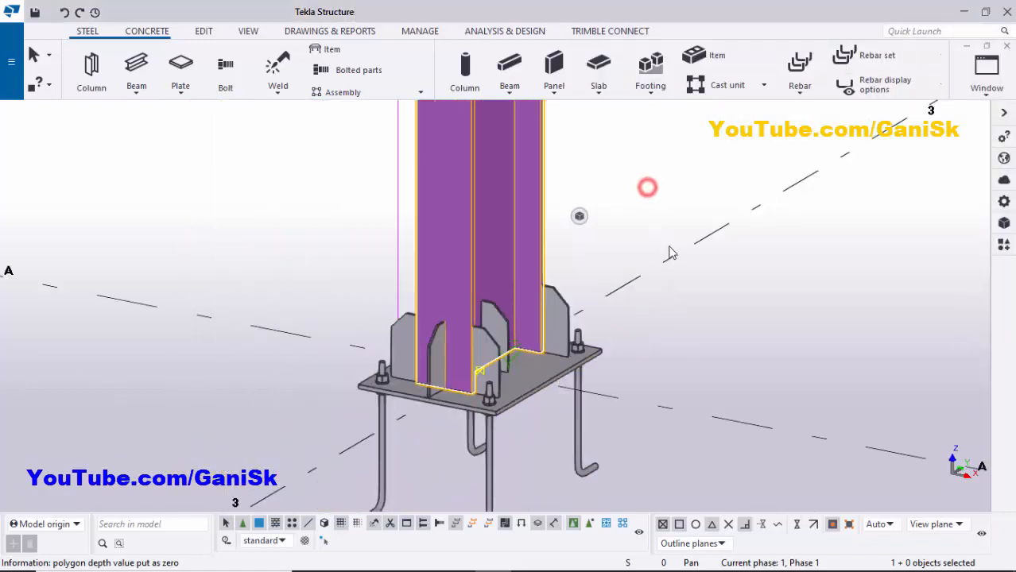
Switch the selection mode to objects in components so the individual stiffeners can be picked.
scroll(563, 324, "up", 2)
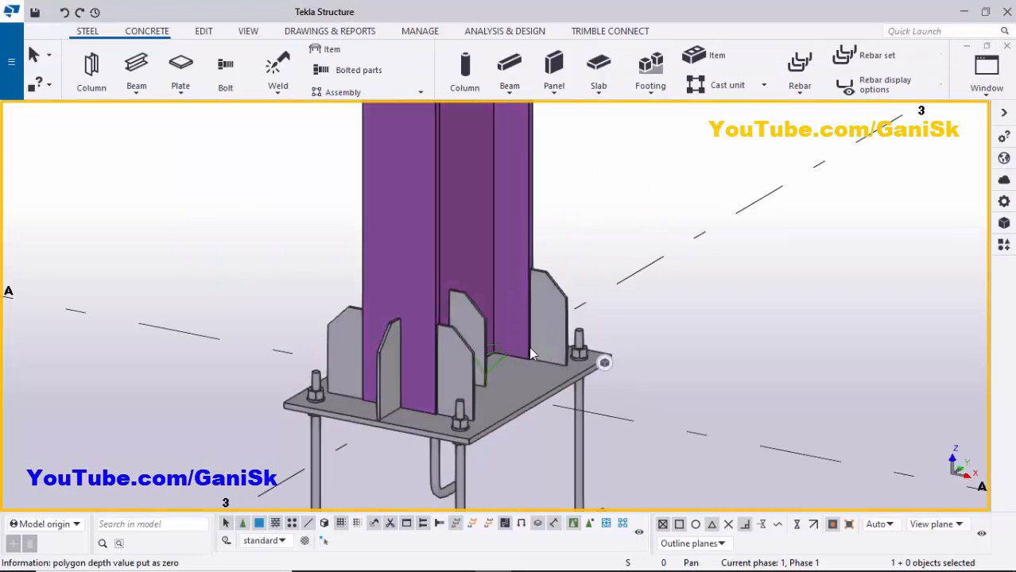
left_click(620, 205)
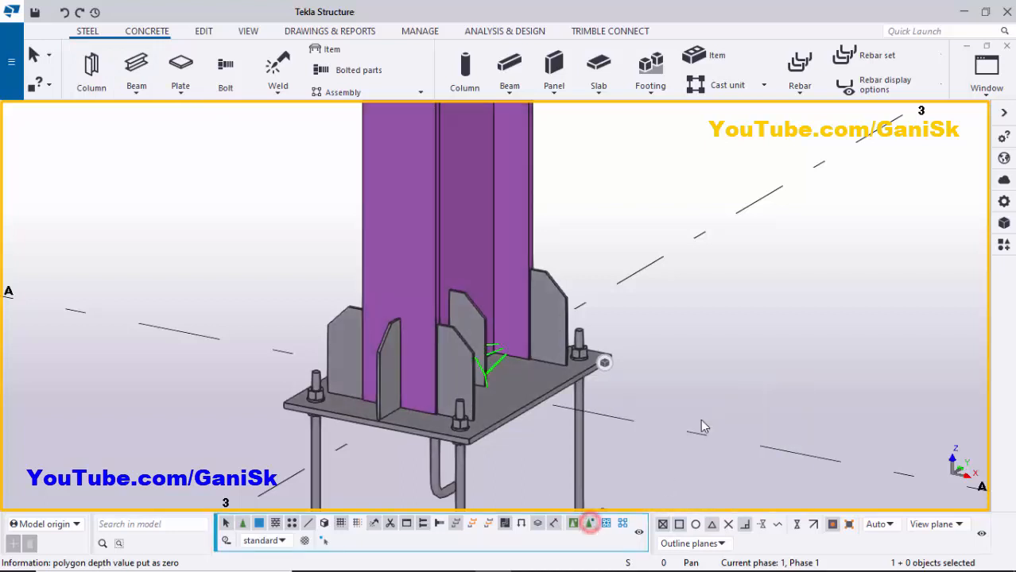
left_click(589, 525)
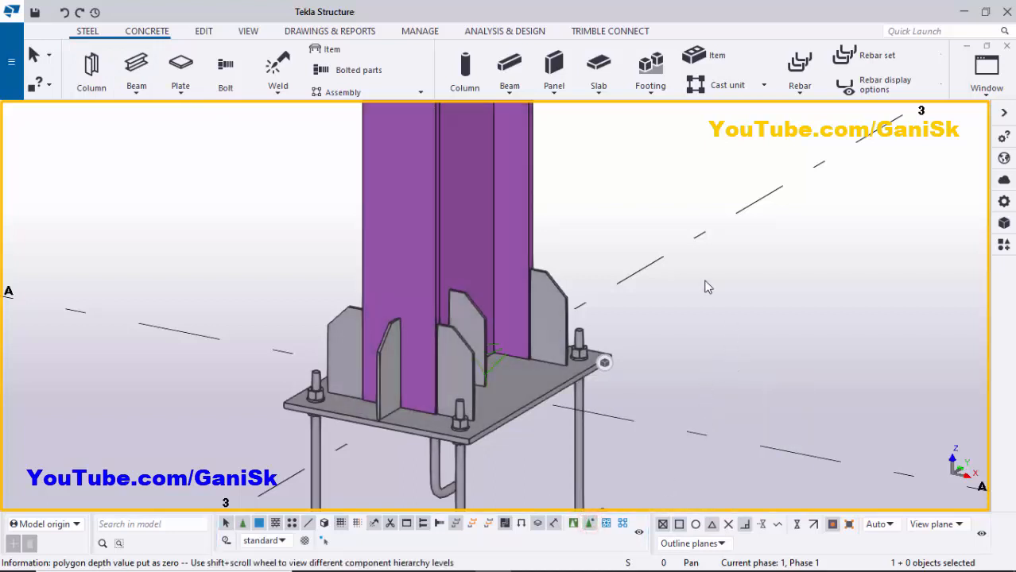
Weld the far flange-edge, web, near flange-edge and outer flange-face stiffeners on the visible side to the column.
left_click(278, 70)
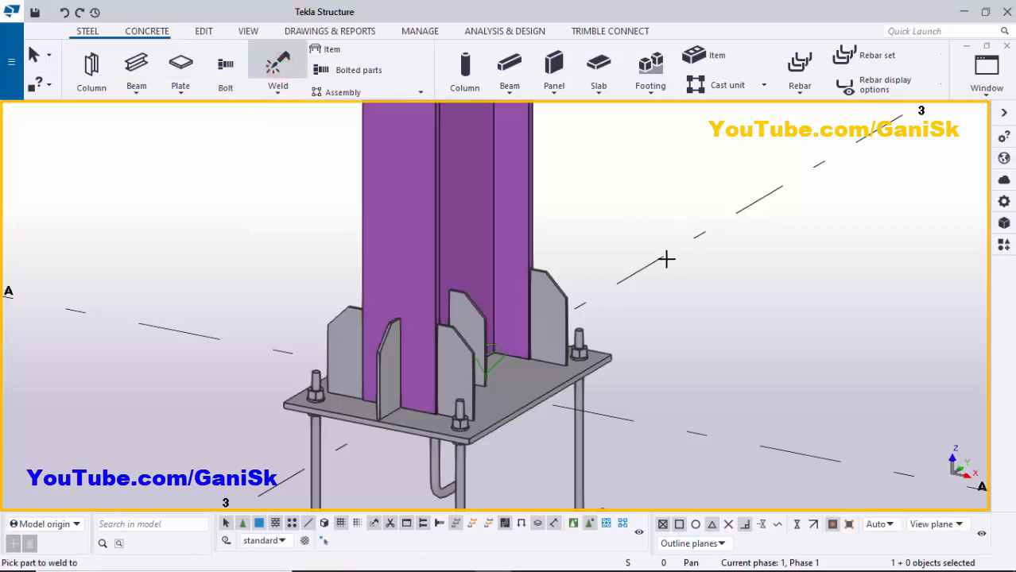
left_click(498, 238)
scroll(551, 298, "up", 4)
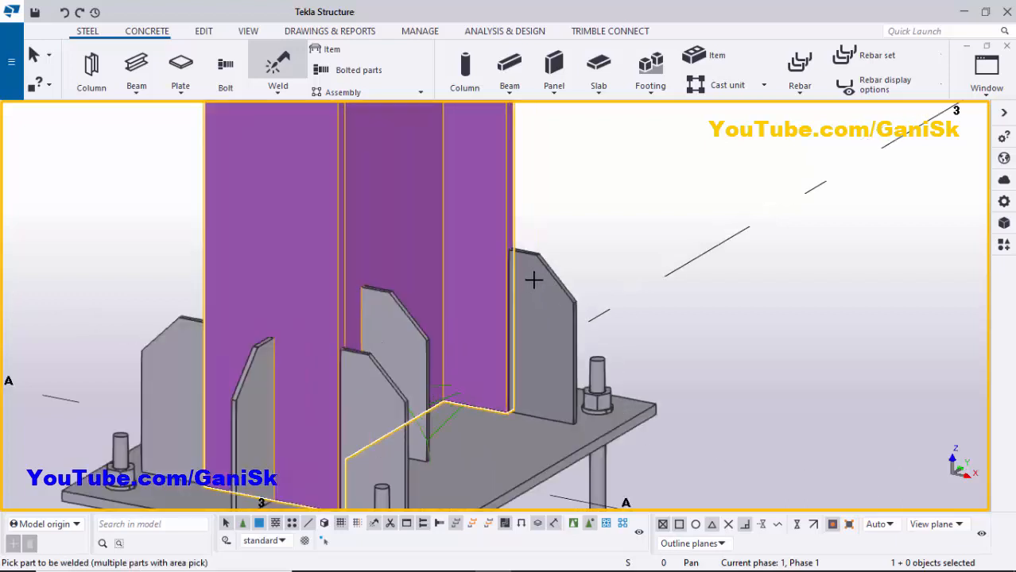
left_click(551, 309)
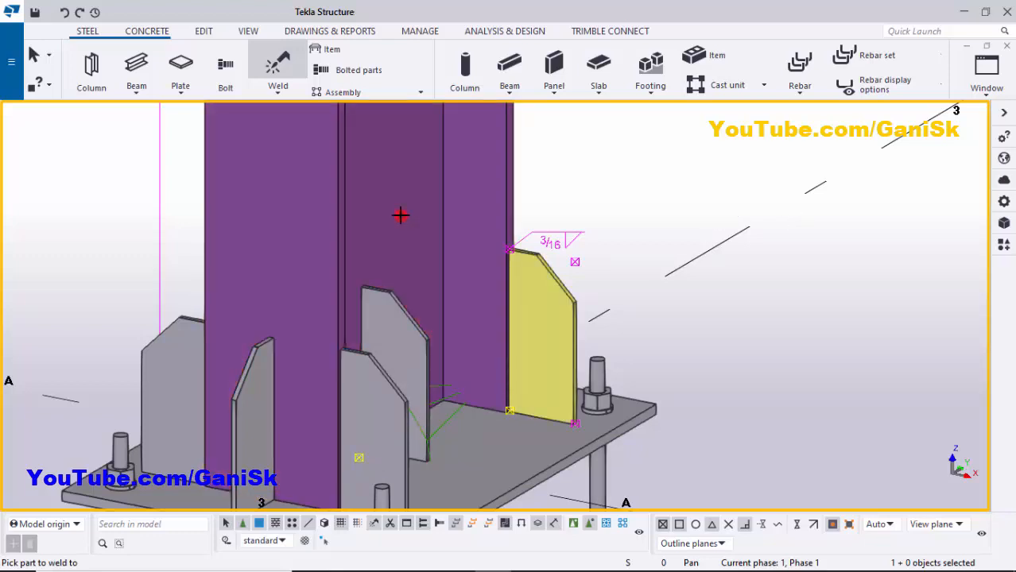
left_click(398, 324)
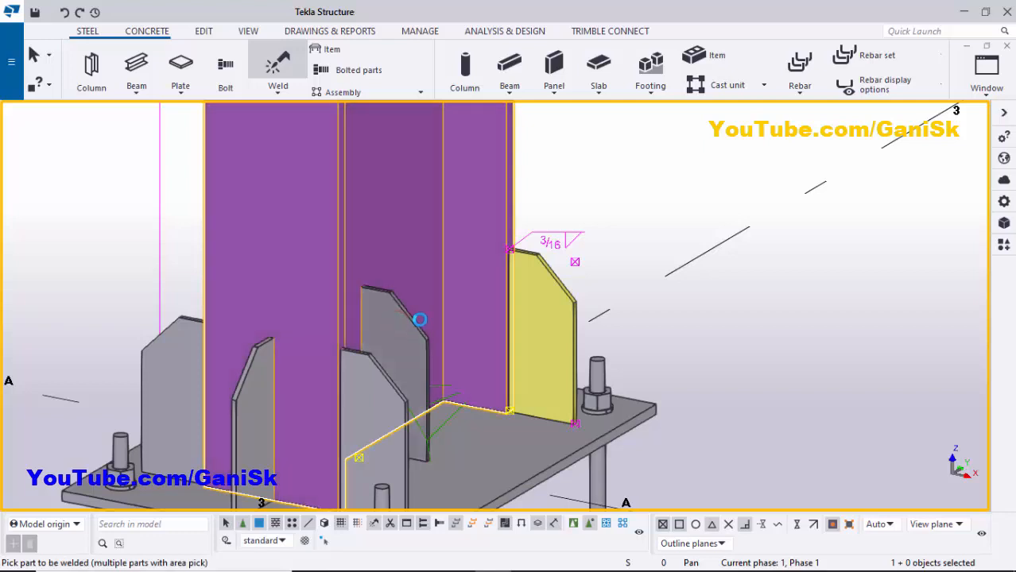
left_click(425, 315)
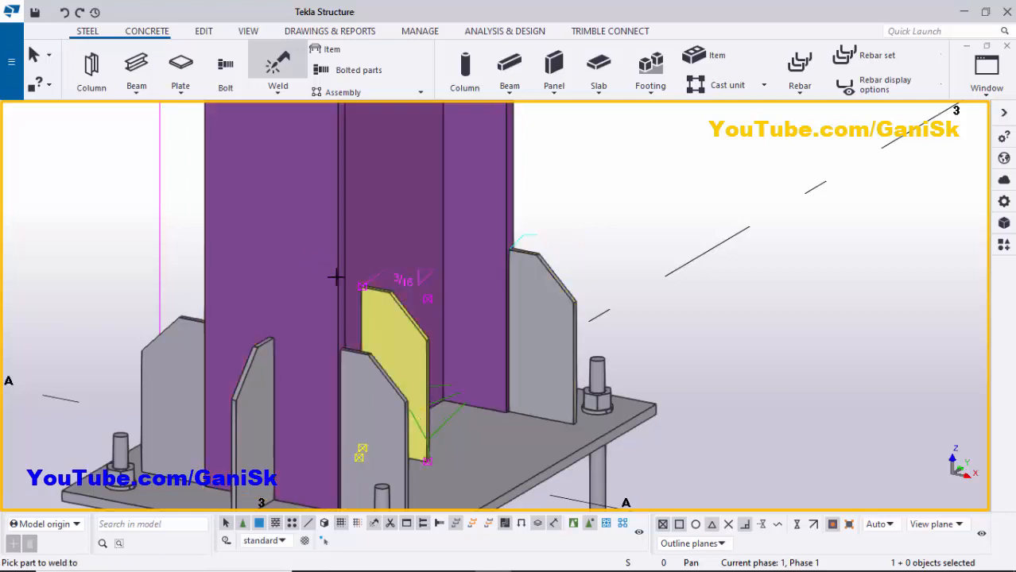
left_click(368, 387)
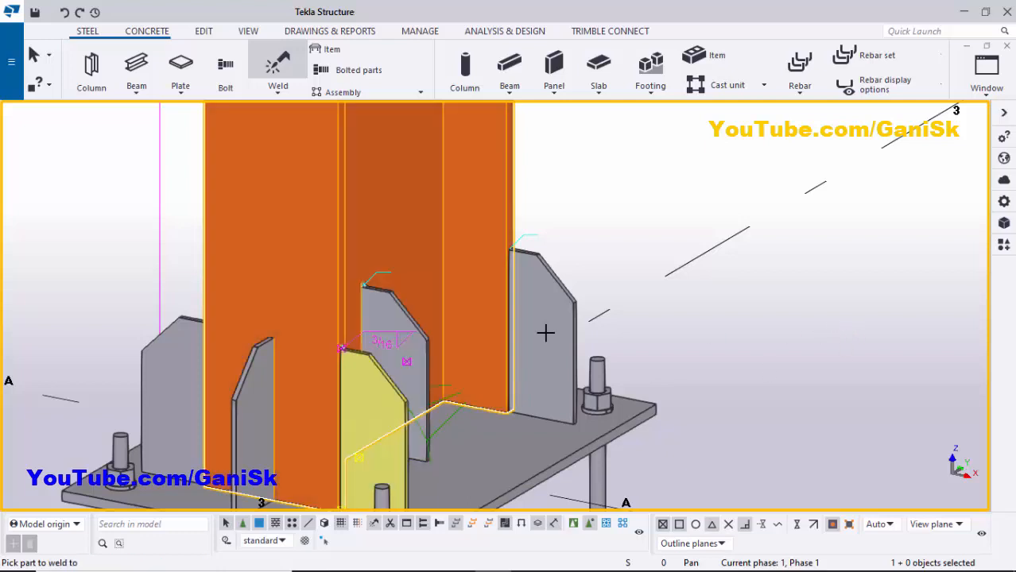
left_click(283, 286)
left_click(248, 389)
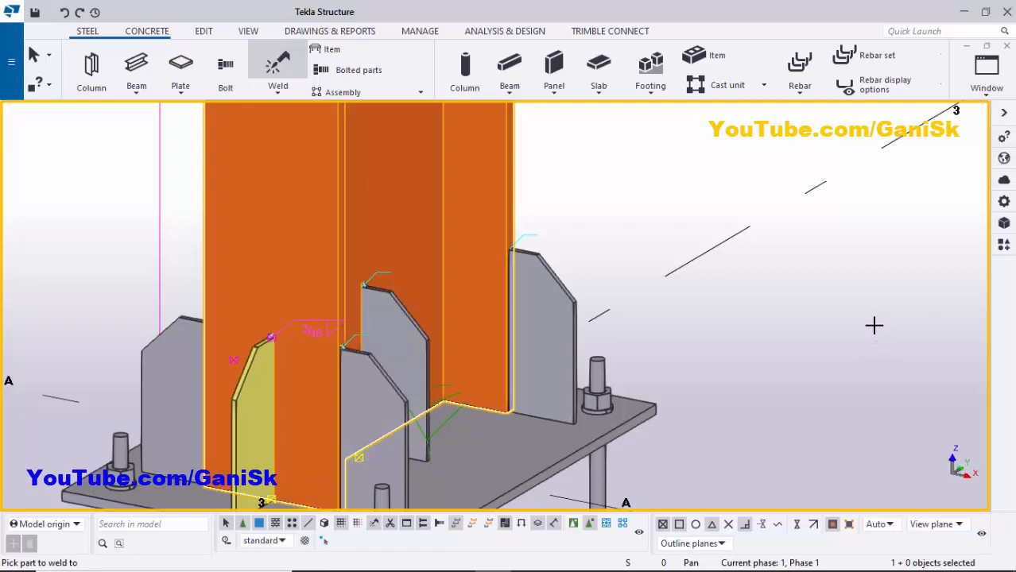
Weld the stiffener at the near flange's opposite edge to the column, end the weld command and redraw the view.
scroll(874, 325, "down", 5)
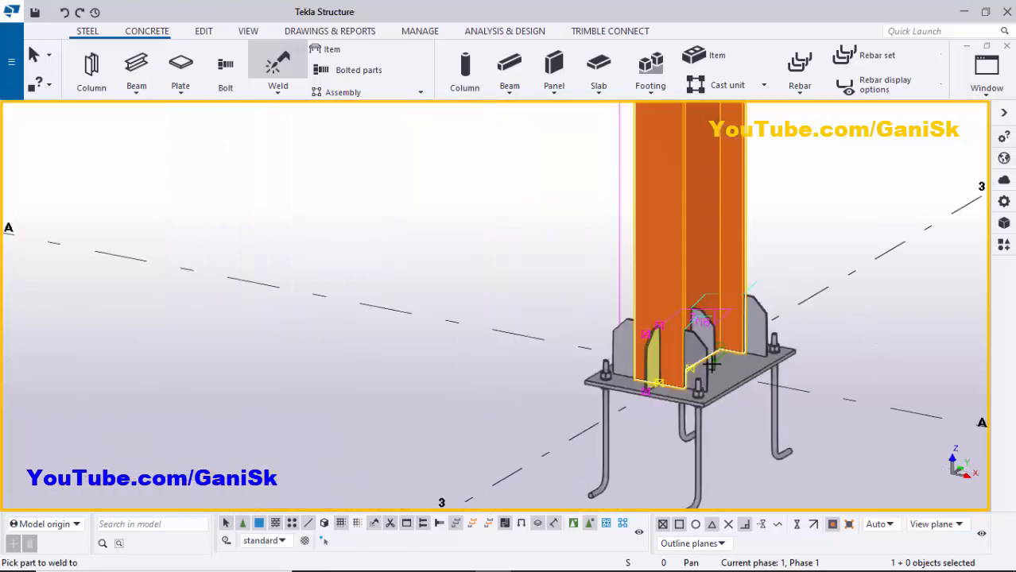
scroll(660, 364, "down", 3)
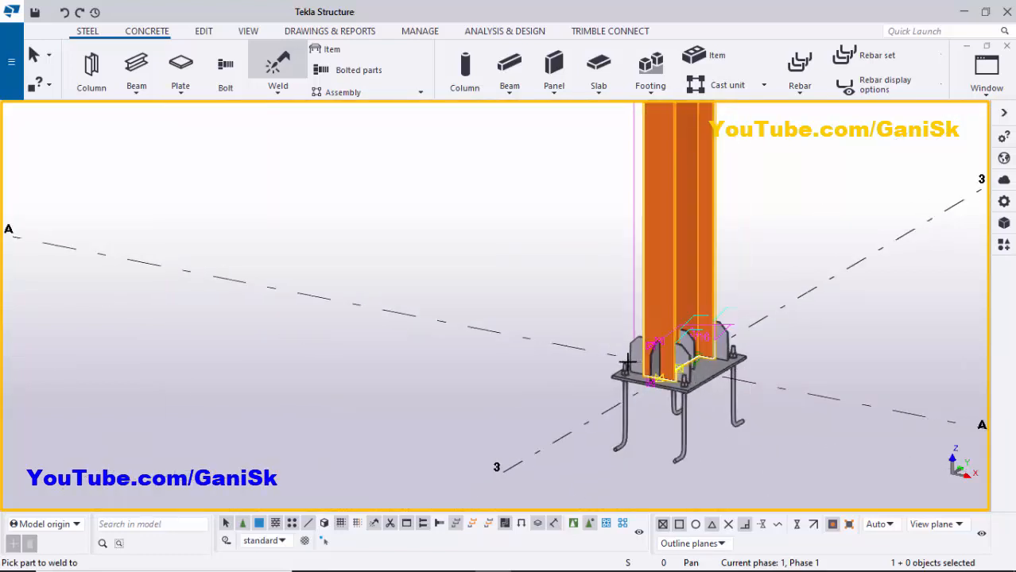
scroll(627, 364, "up", 2)
scroll(657, 290, "up", 1)
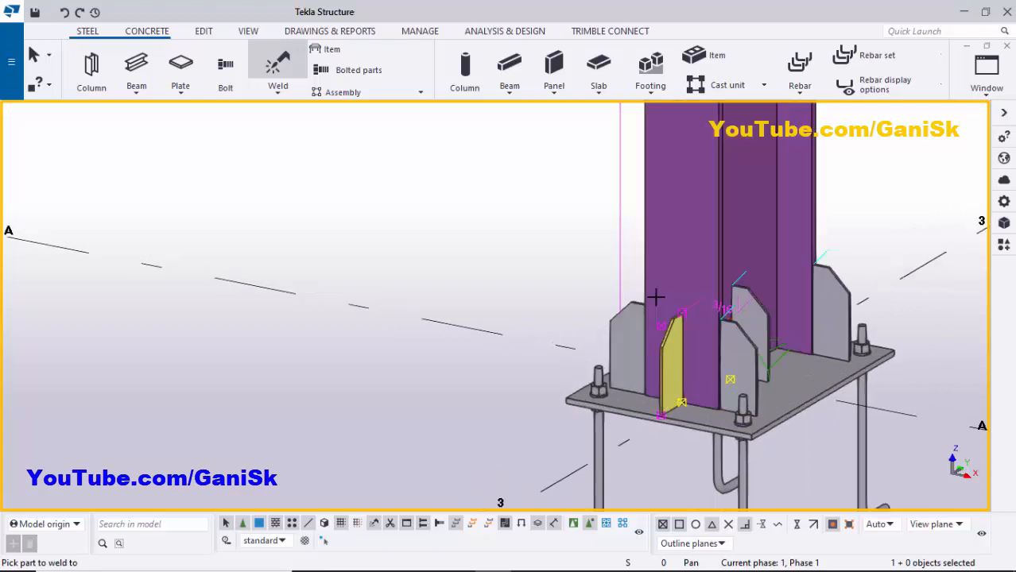
left_click(673, 265)
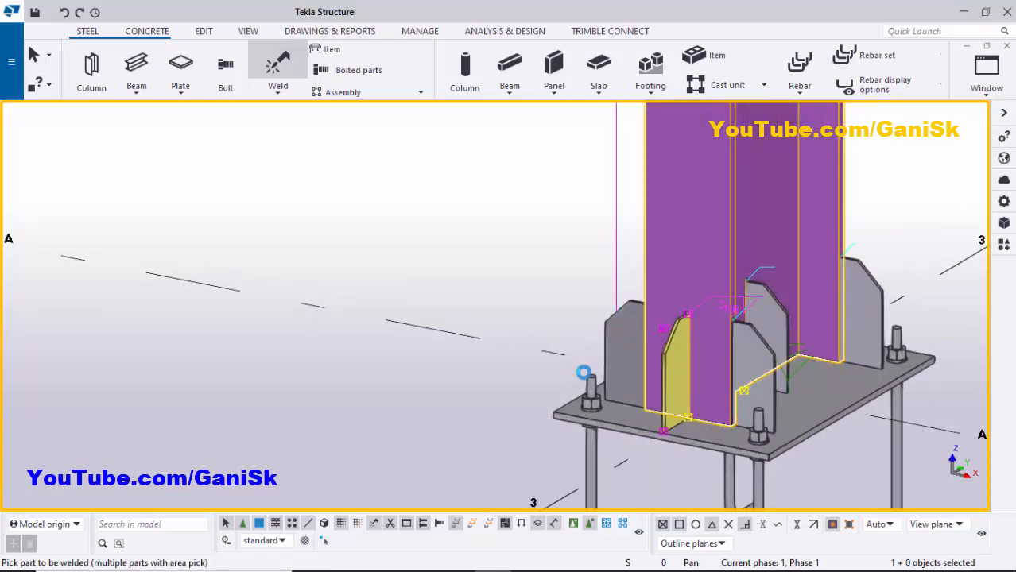
left_click(583, 364)
scroll(576, 363, "down", 4)
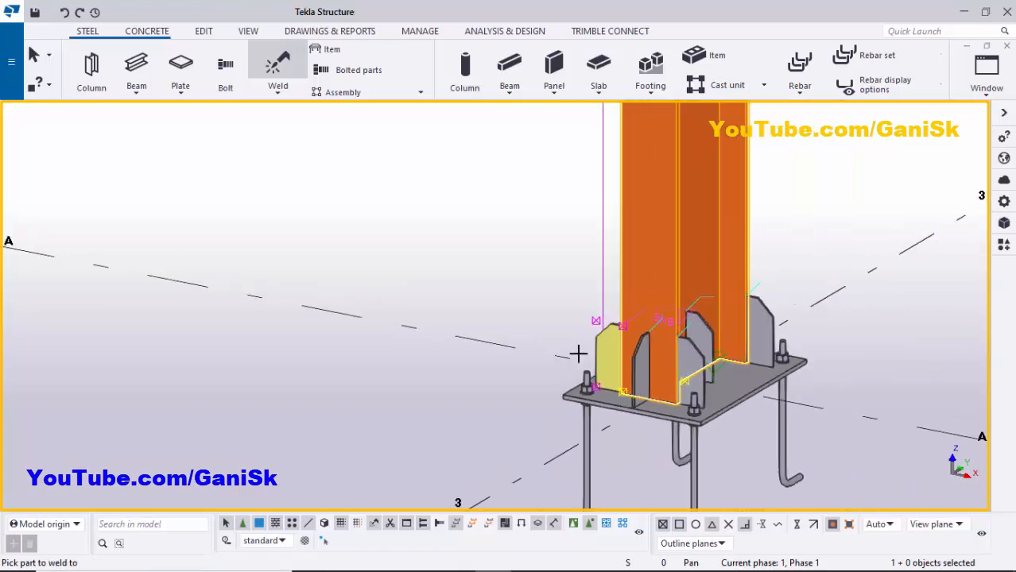
right_click(462, 256)
left_click(473, 264)
left_click(447, 275)
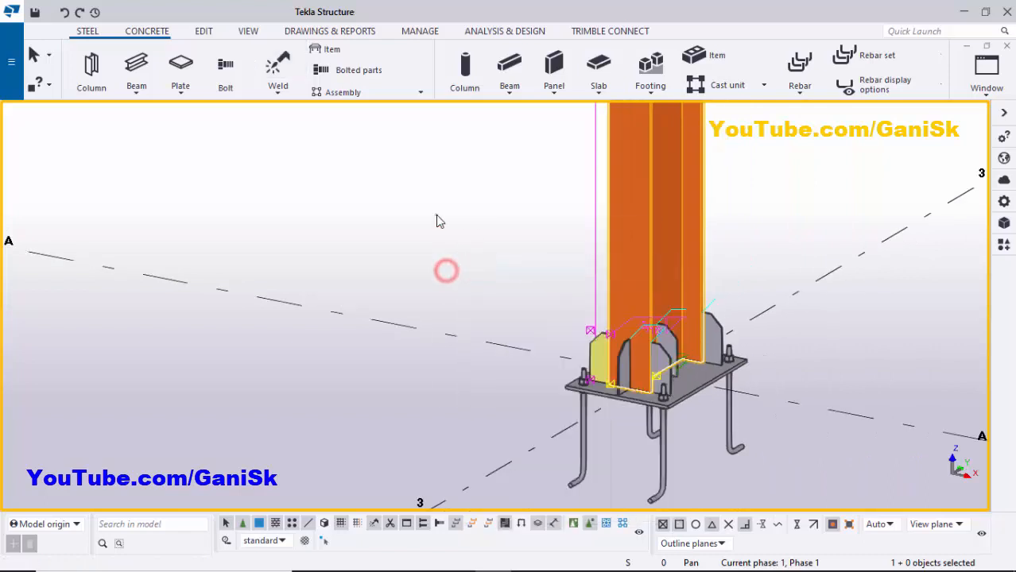
right_click(438, 220)
left_click(477, 298)
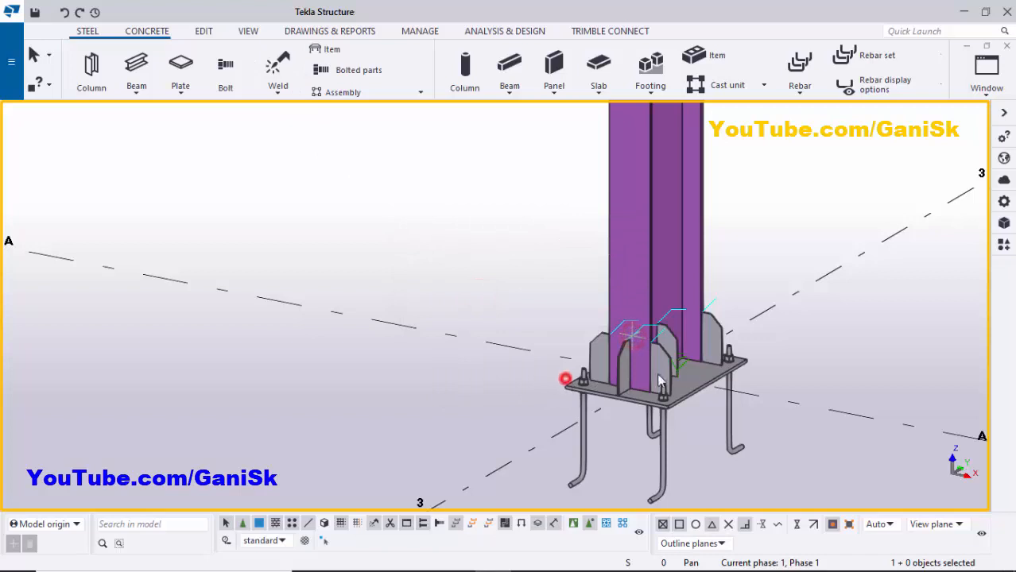
Weld the middle stiffener on the opposite side of the web to the column.
middle_click_drag(567, 379, 766, 283, "ctrl")
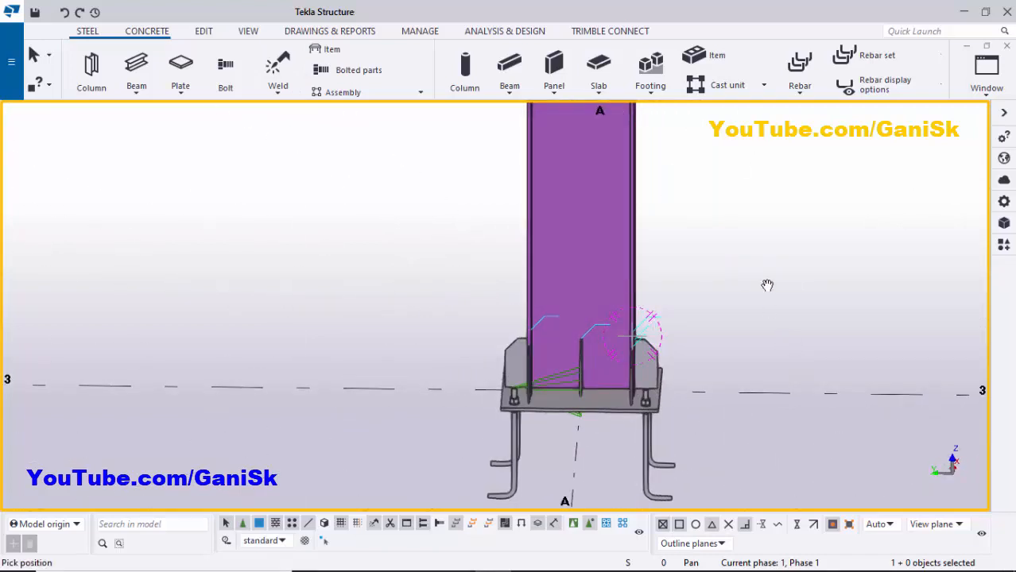
right_click(751, 233)
left_click(766, 253)
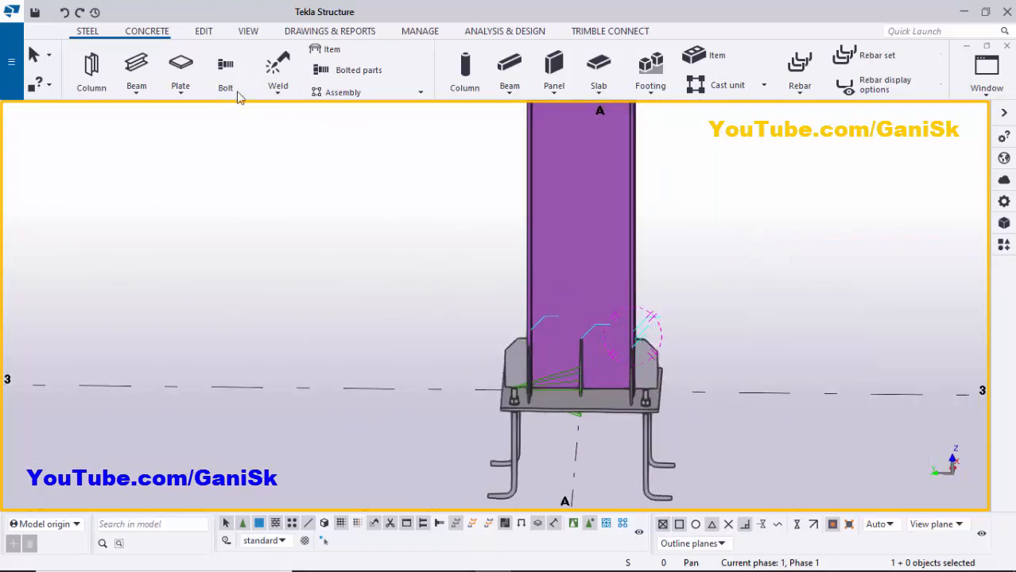
left_click(270, 63)
scroll(580, 311, "up", 1)
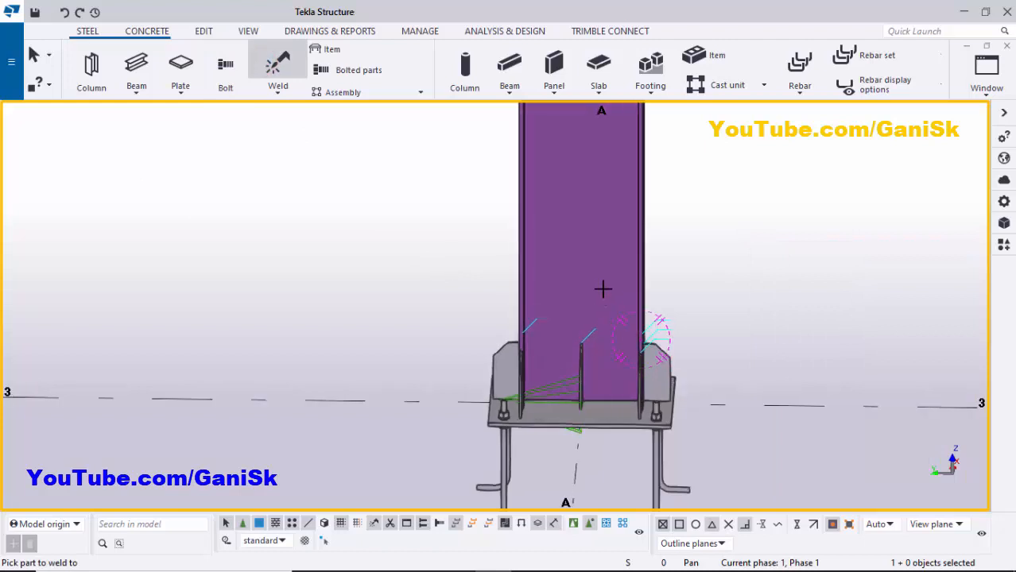
scroll(656, 370, "up", 5)
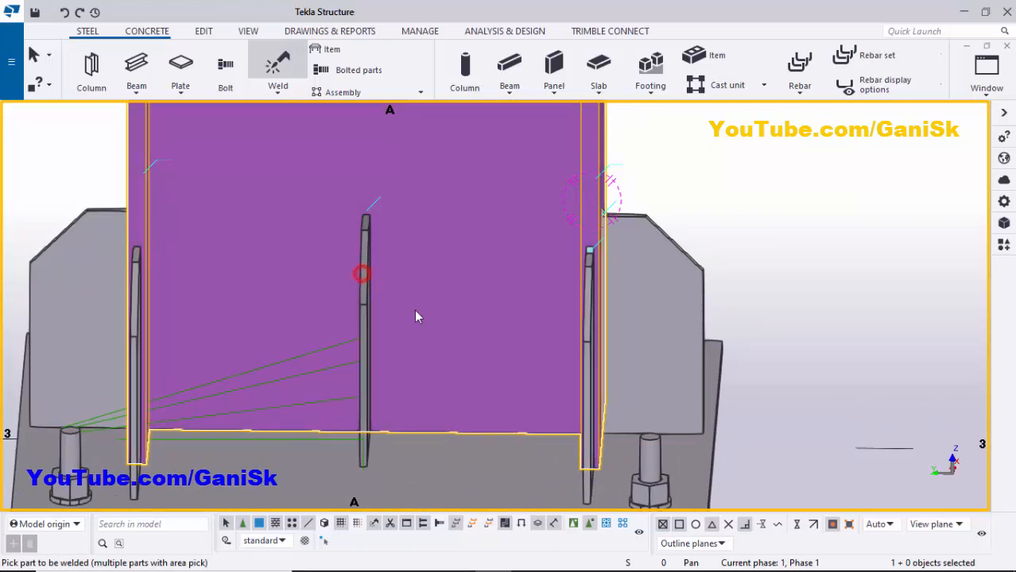
left_click(421, 343)
scroll(448, 327, "down", 2)
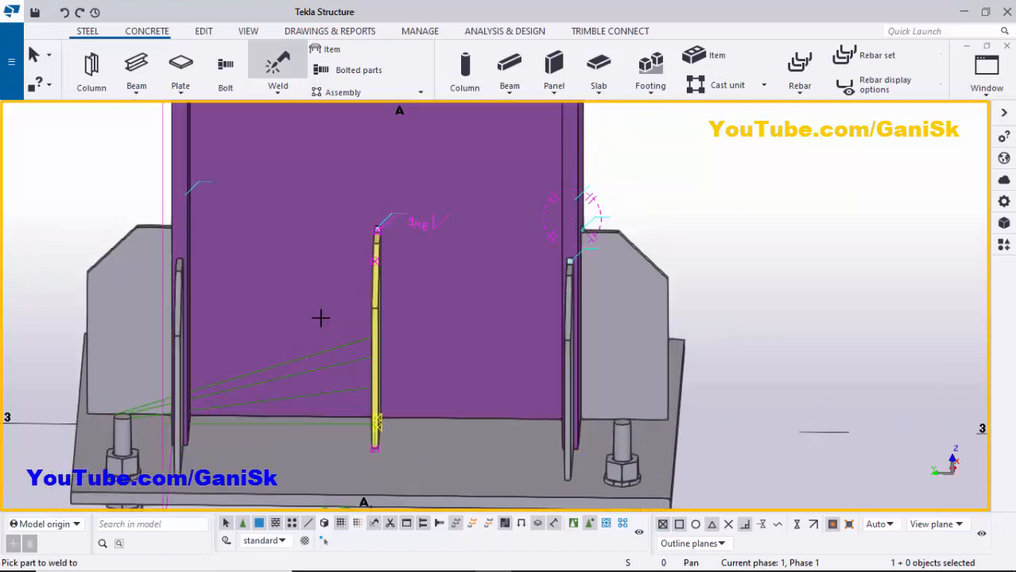
Weld the unwelded flange-edge stiffener on the web's opposite side to the column, then redraw the view.
scroll(279, 256, "up", 2)
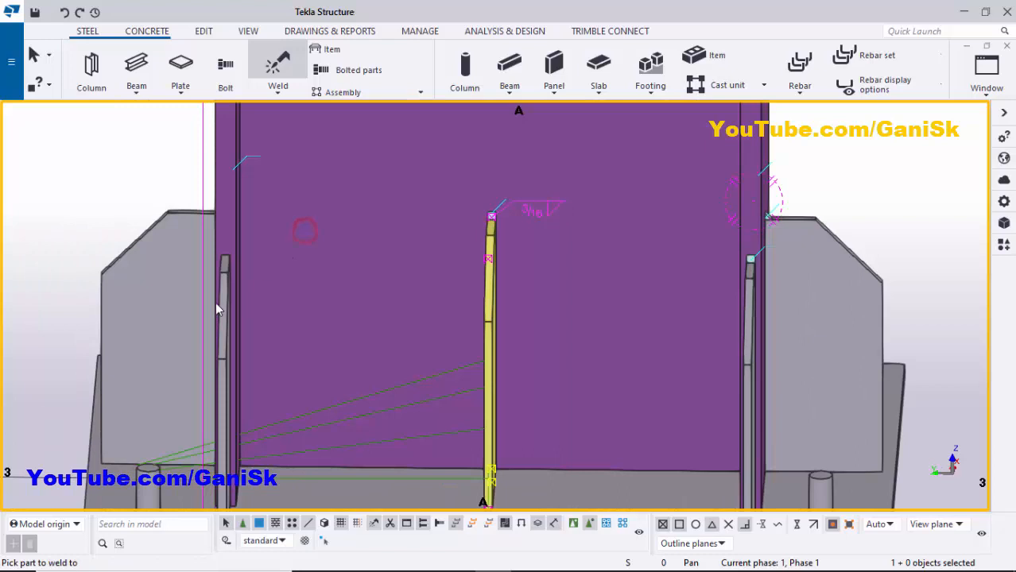
left_click(228, 288)
scroll(213, 285, "up", 3)
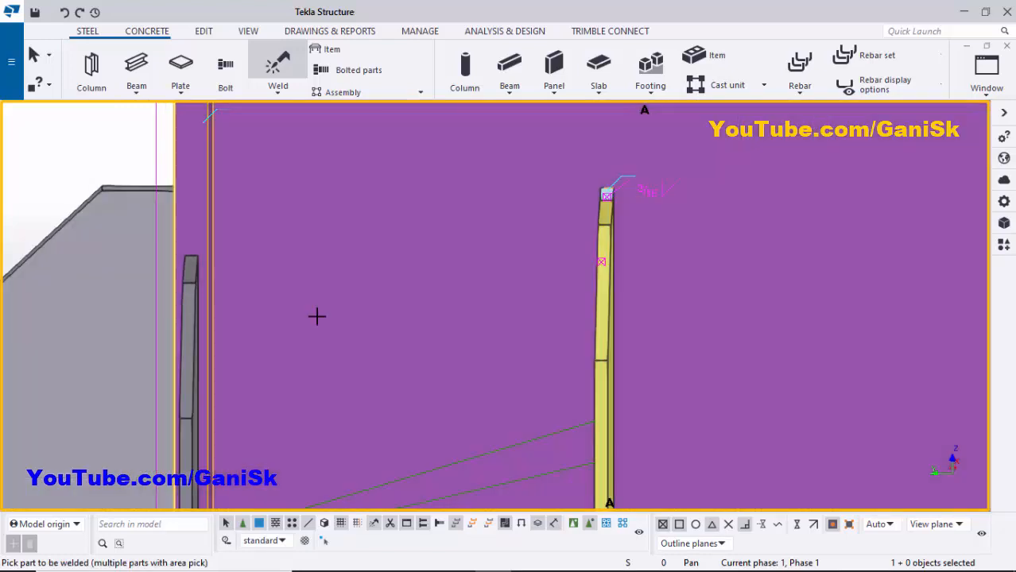
scroll(316, 317, "down", 5)
right_click(181, 190)
left_click(261, 274)
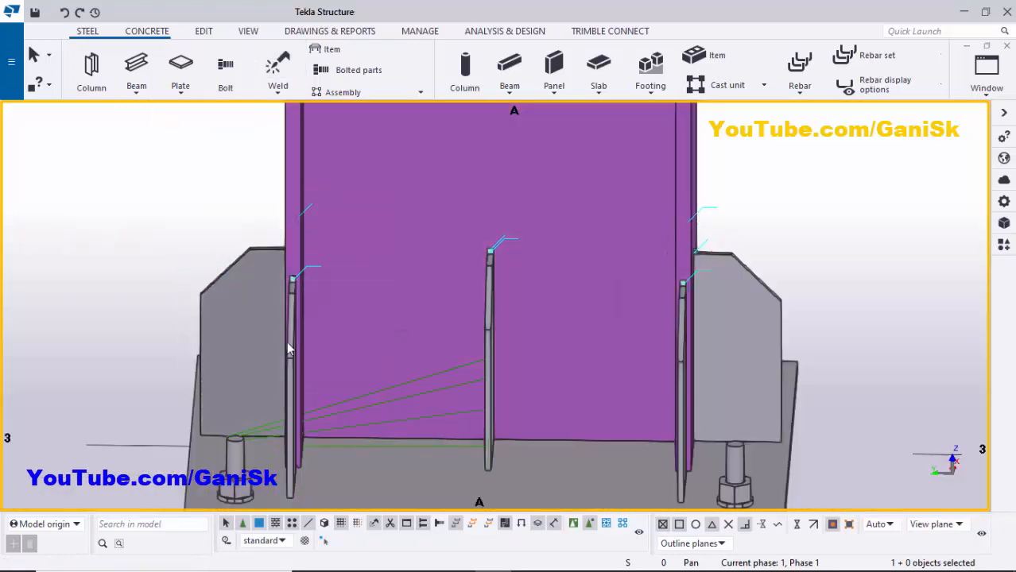
Weld the last stiffener, on the outer face of the other flange, to the column and redraw the view.
left_click(116, 200)
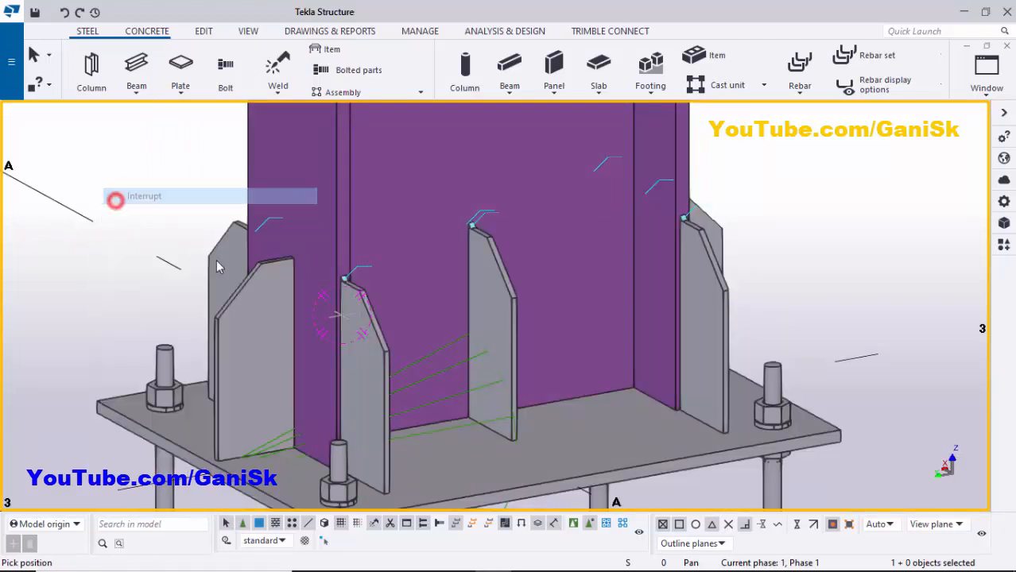
scroll(263, 284, "up", 5)
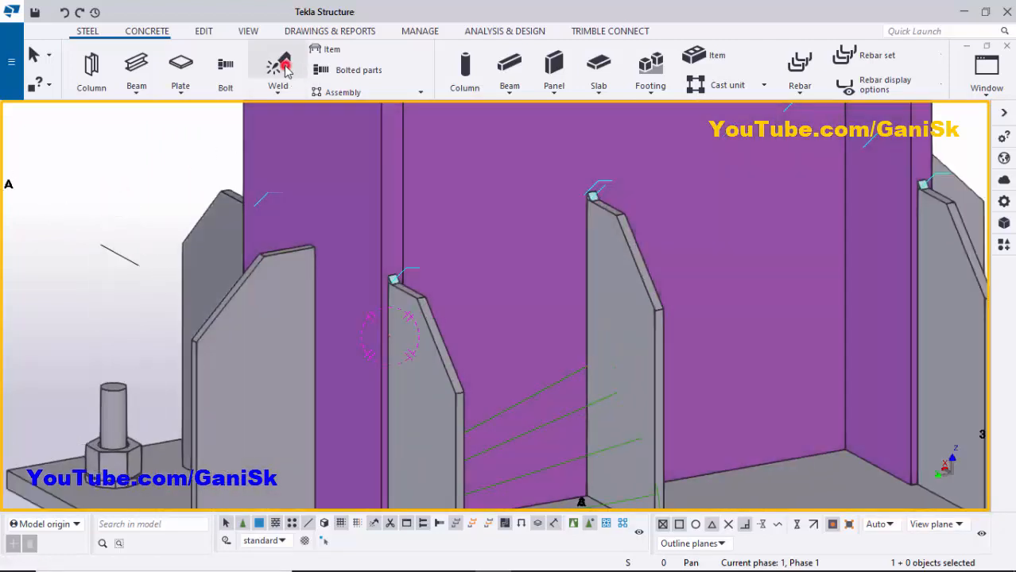
left_click(285, 69)
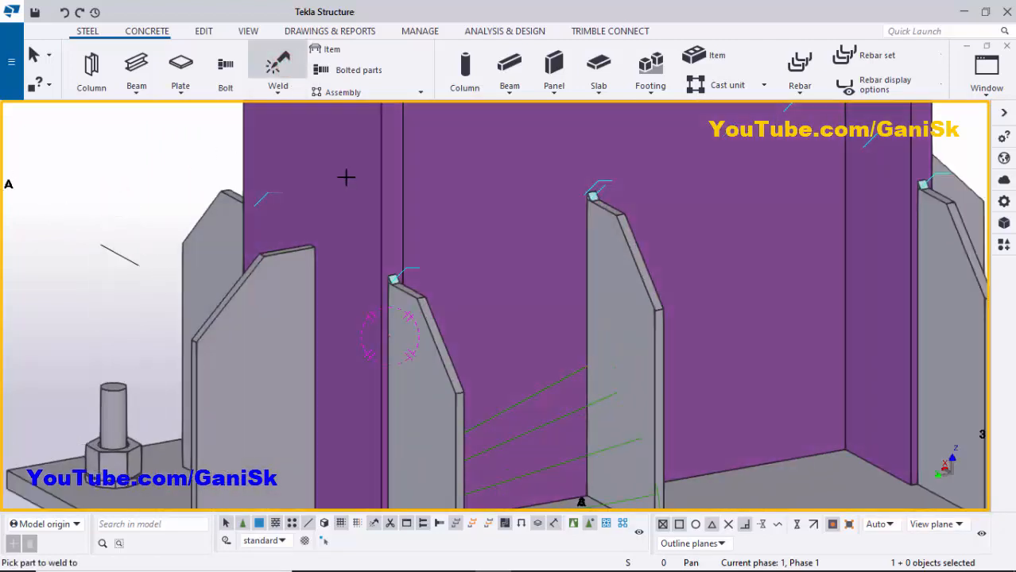
left_click(276, 318)
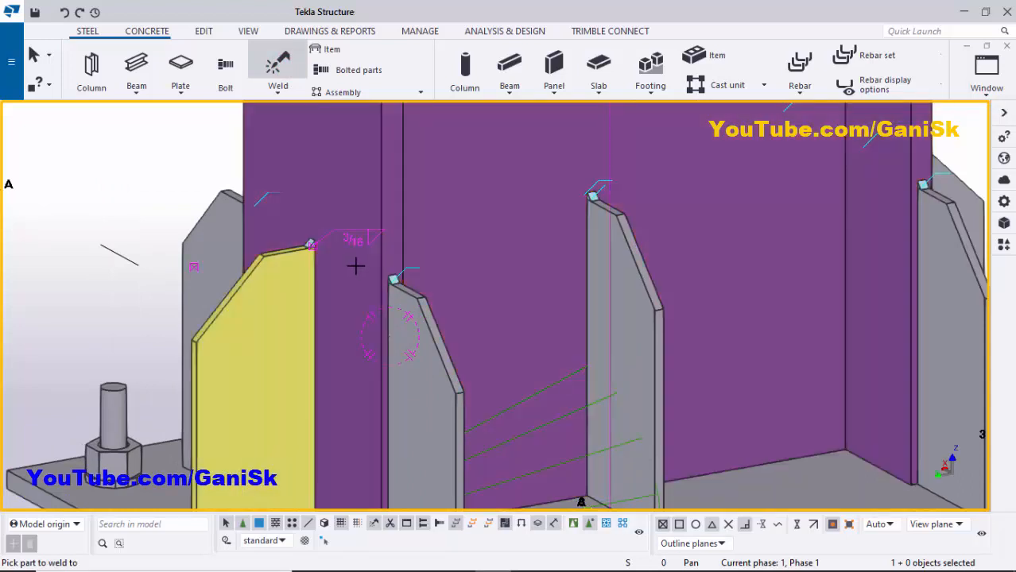
scroll(358, 265, "down", 5)
right_click(656, 194)
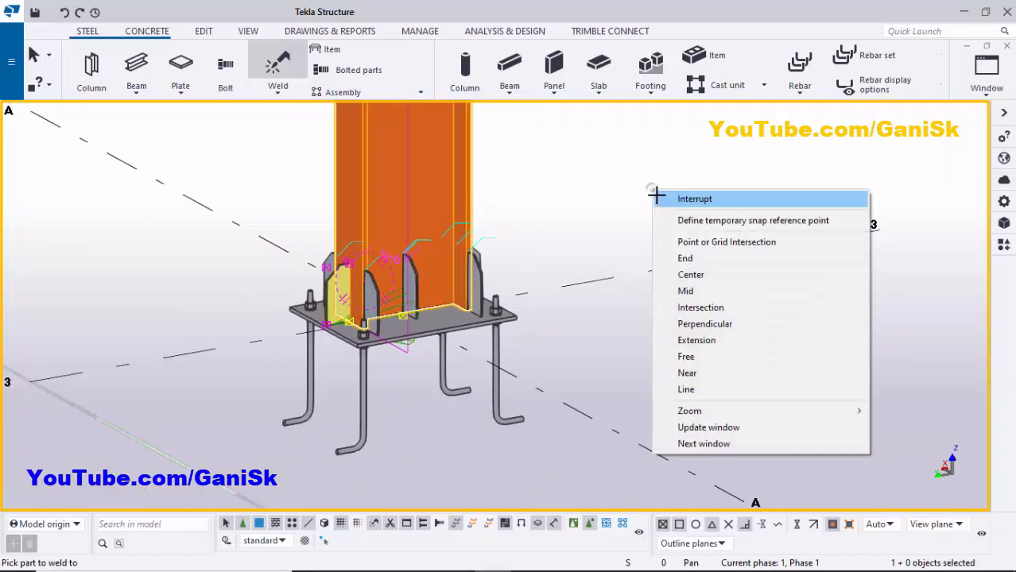
left_click(657, 196)
right_click(636, 146)
left_click(680, 231)
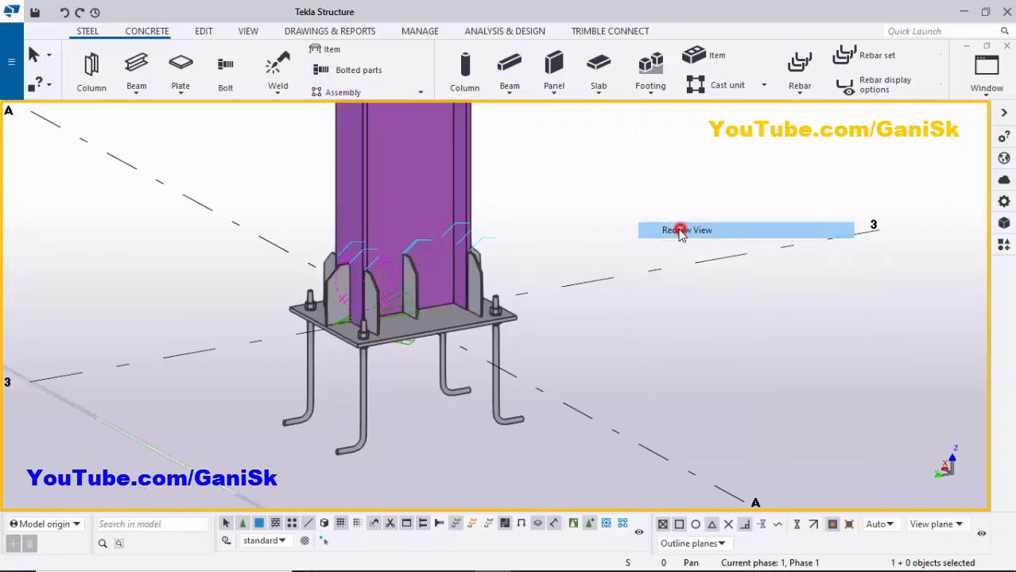
Inquire the column's assembly and check that the base plate and all stiffeners belong to it.
scroll(640, 254, "down", 8)
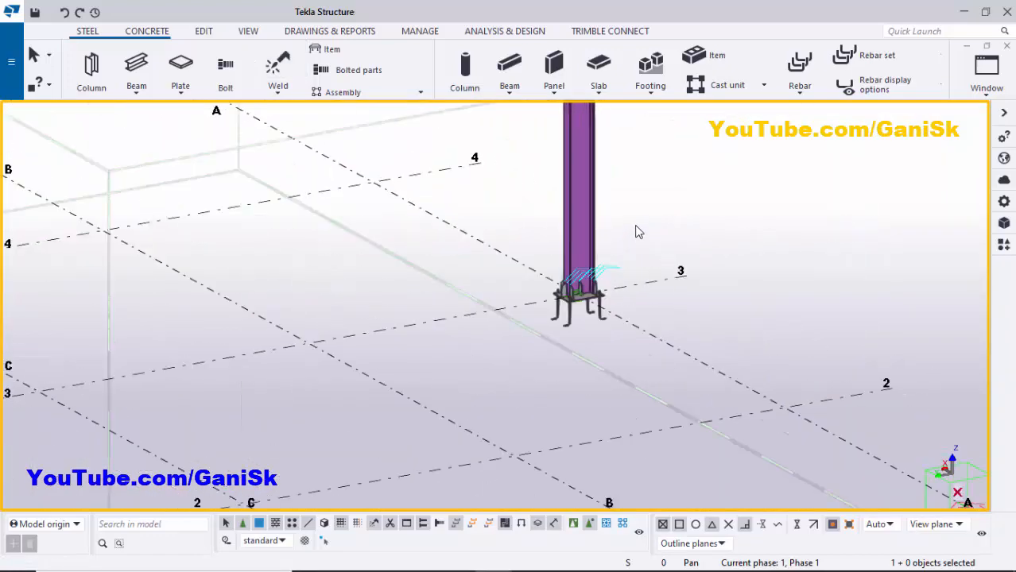
scroll(631, 229, "up", 3)
left_click(546, 212)
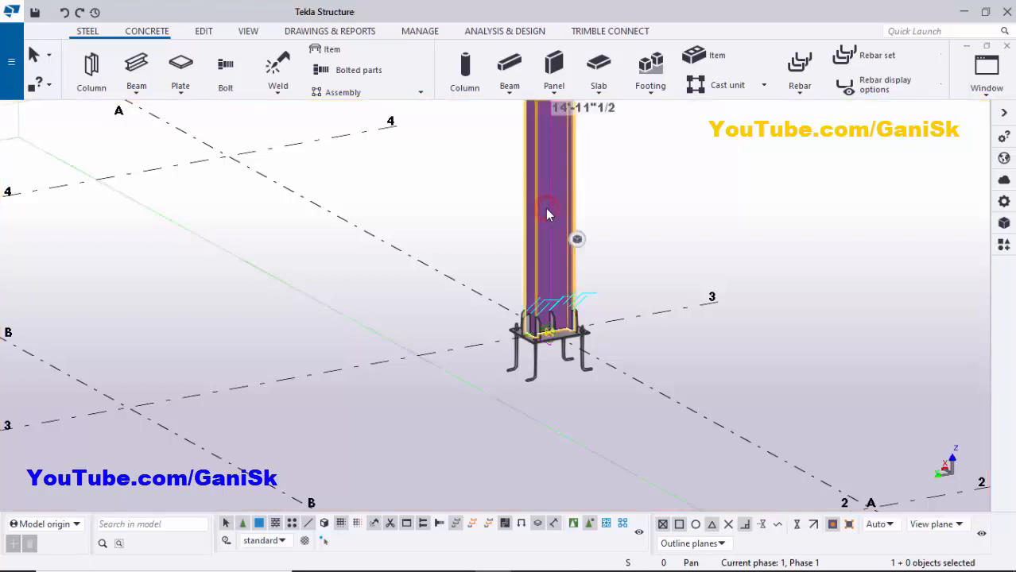
right_click(547, 211)
left_click(611, 219)
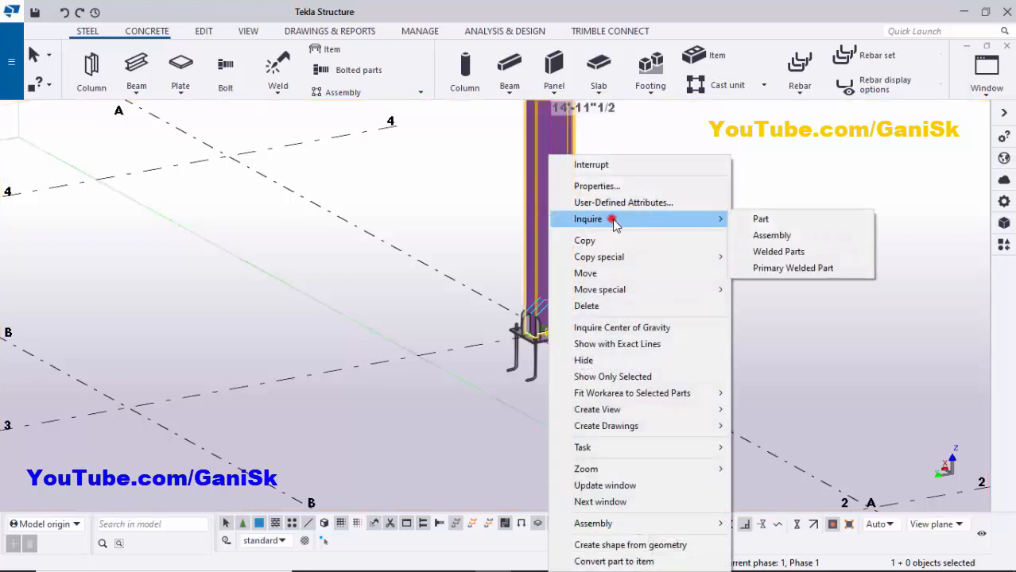
left_click(770, 236)
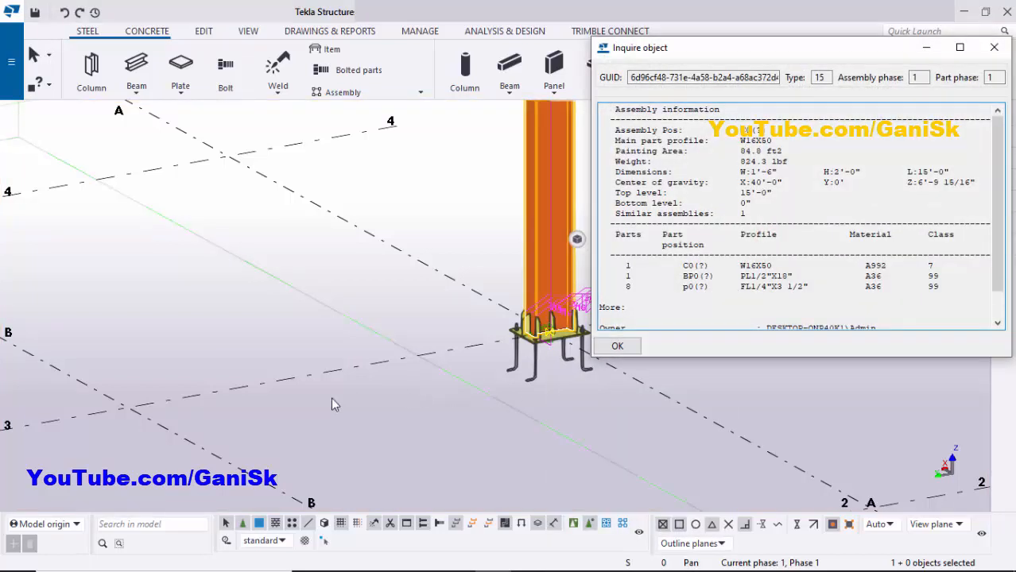
scroll(484, 382, "up", 5)
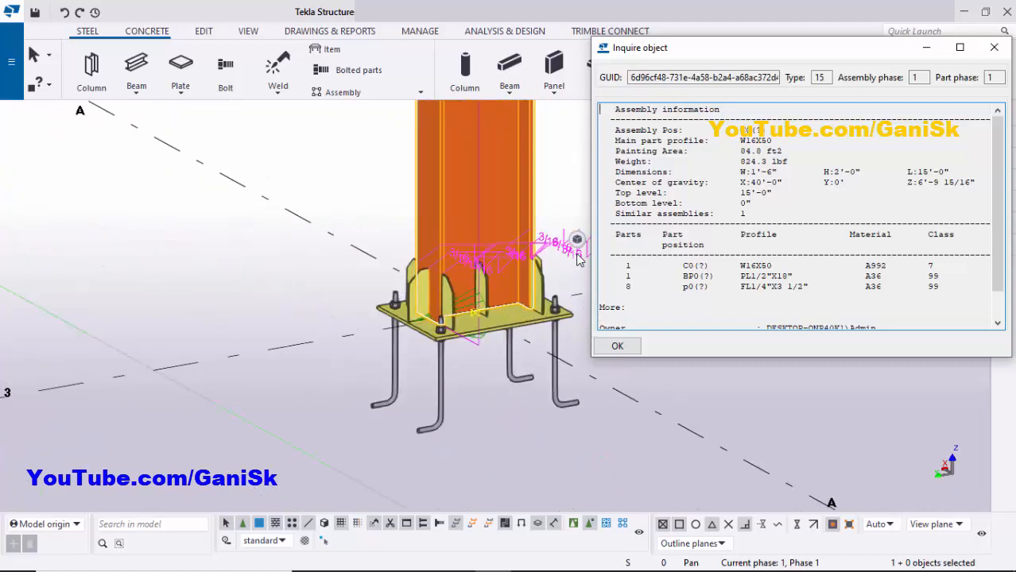
scroll(534, 297, "up", 5)
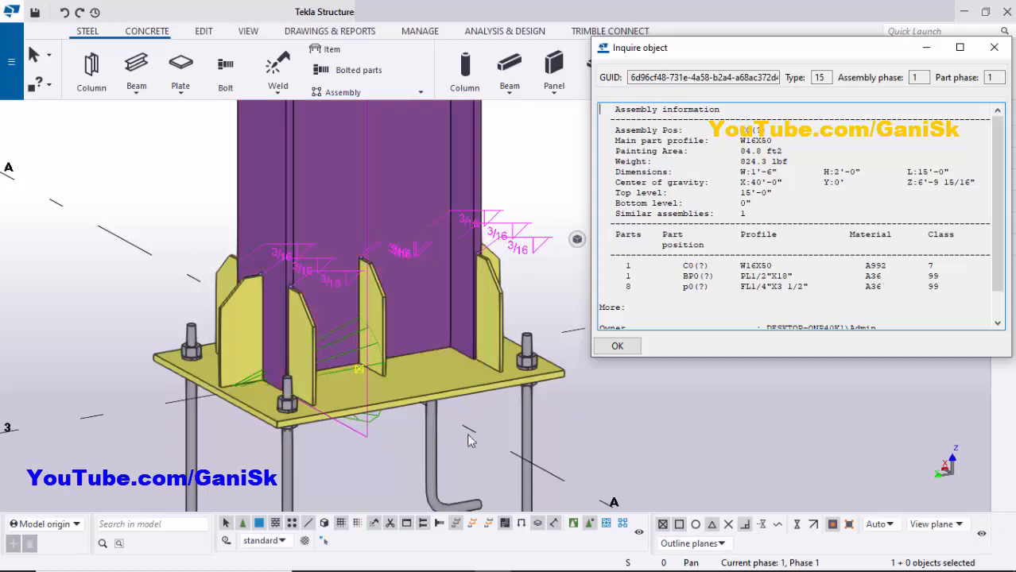
scroll(466, 445, "down", 4)
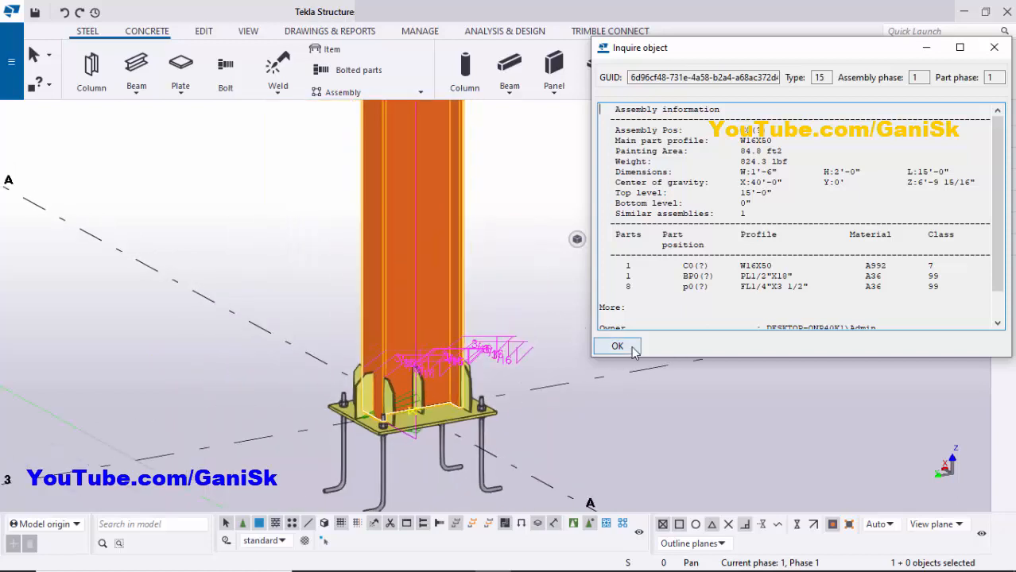
Close the column's assembly inquiry and redraw the model view.
left_click(617, 346)
right_click(686, 207)
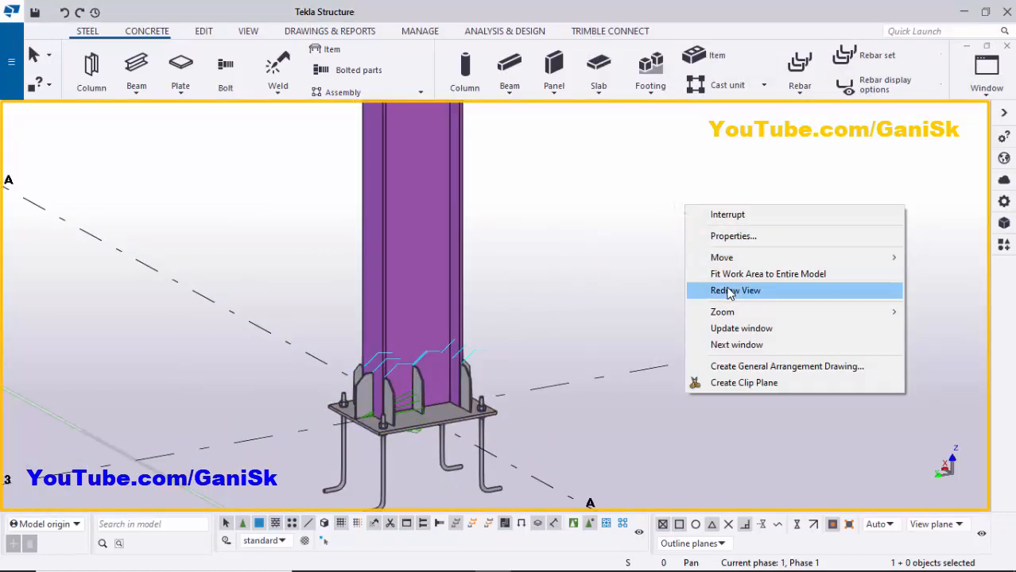
left_click(729, 291)
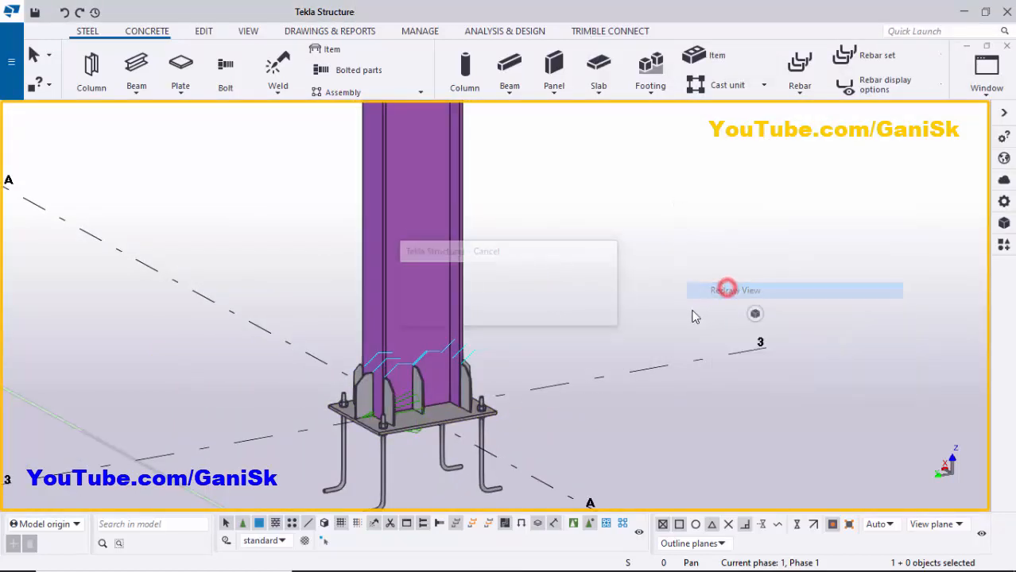
Number the modified objects in the model.
left_click(338, 33)
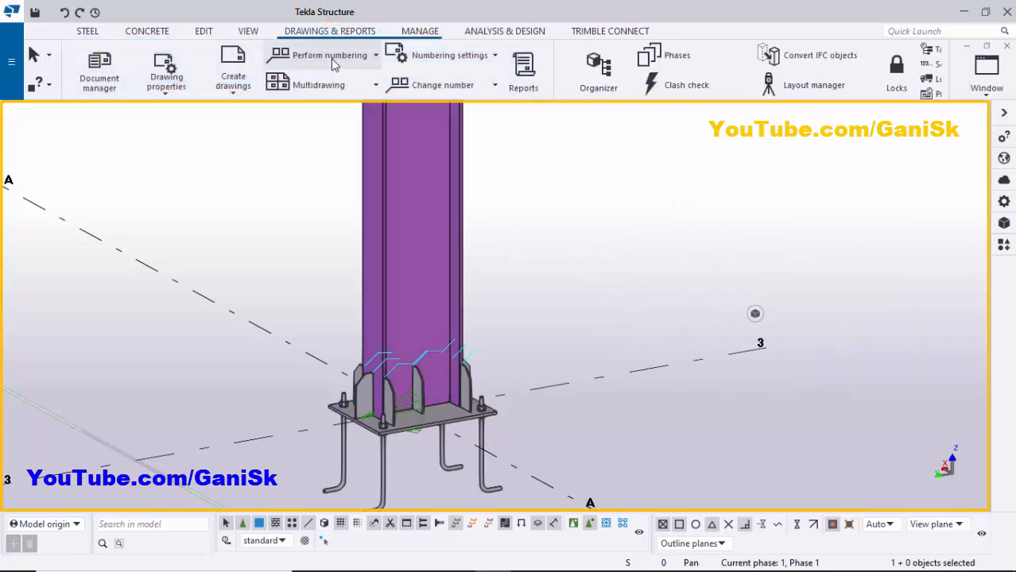
left_click(332, 60)
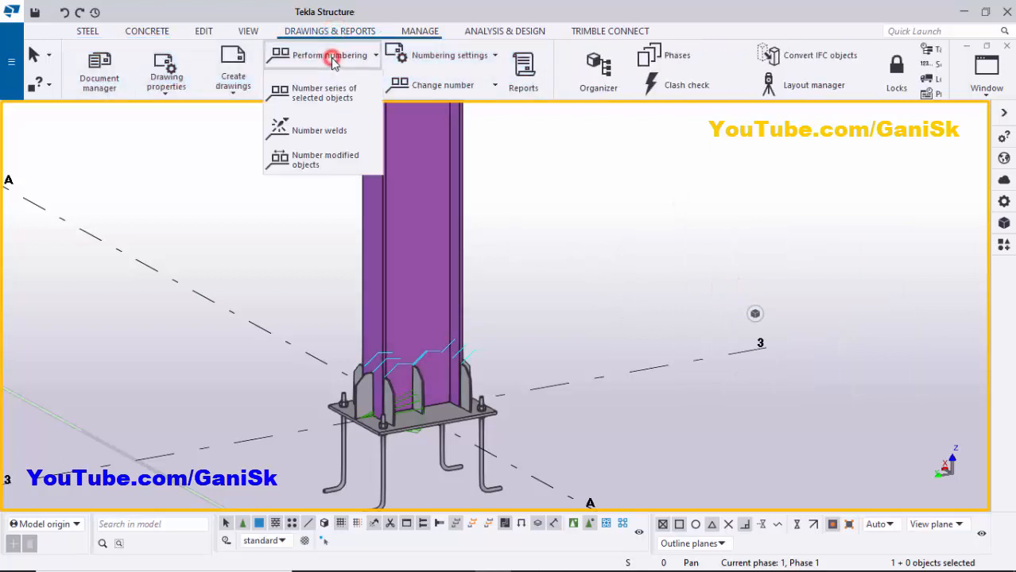
left_click(340, 166)
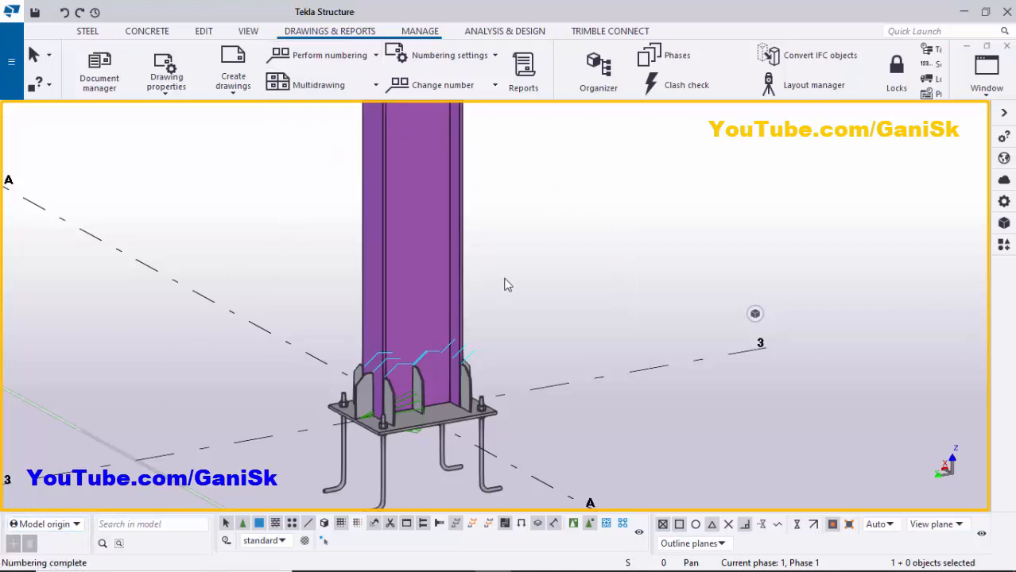
Create a single-part drawing of the W16X50 column and list the single-part drawings in the Document manager.
scroll(545, 242, "down", 3)
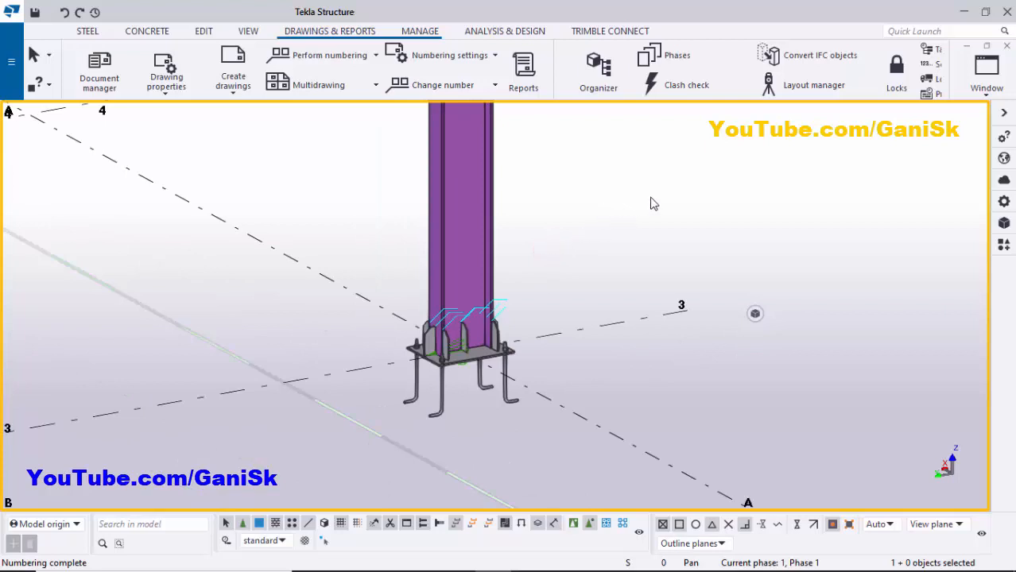
scroll(650, 204, "down", 3)
scroll(565, 250, "down", 2)
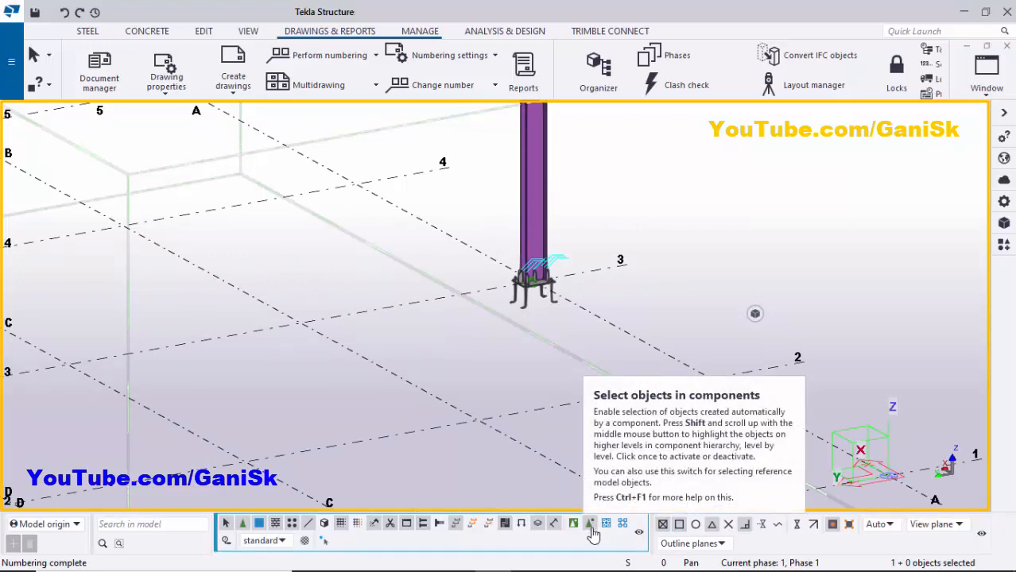
middle_click_drag(470, 467, 554, 302, "ctrl")
scroll(591, 288, "up", 3)
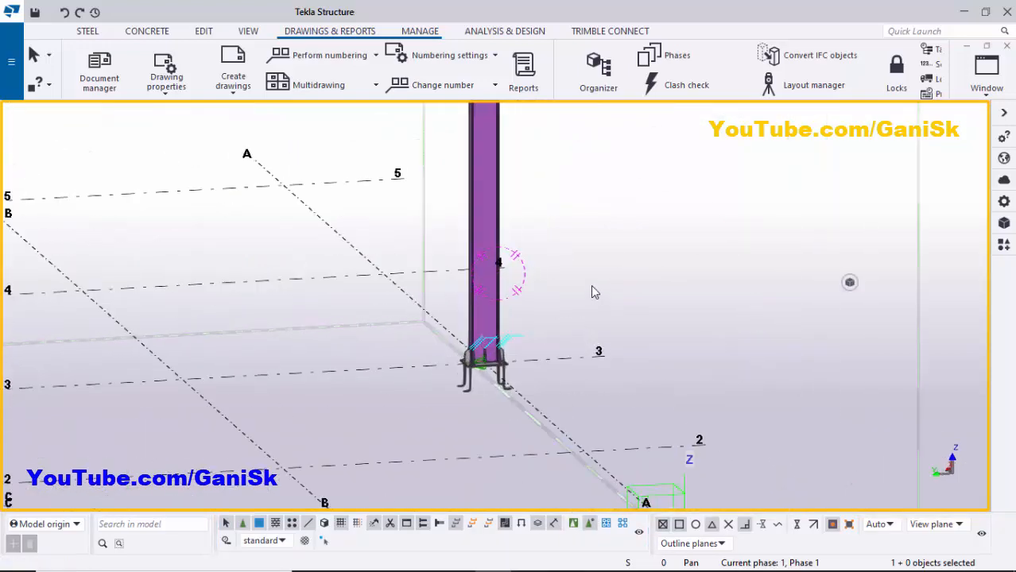
scroll(556, 299, "up", 2)
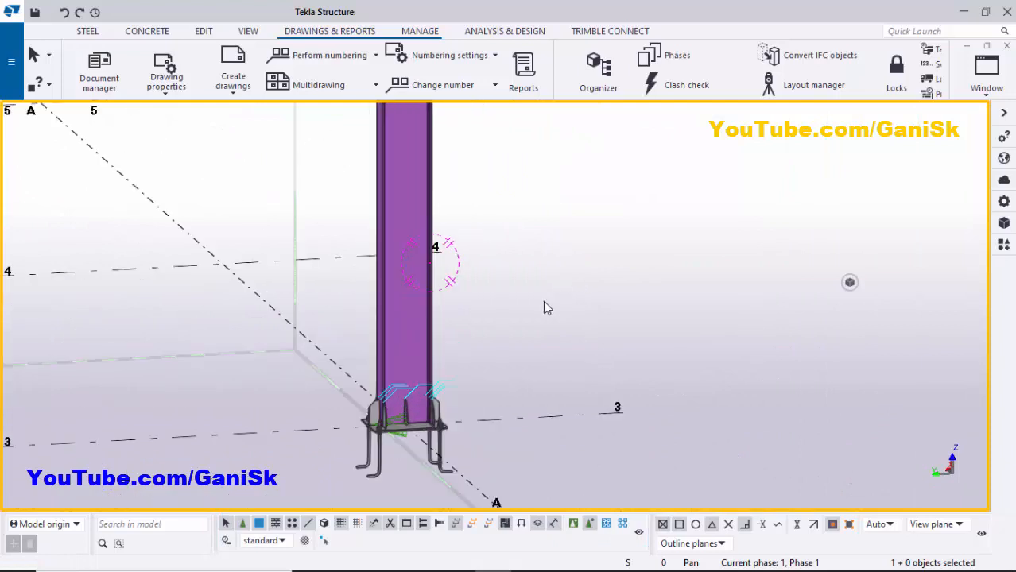
left_click(404, 193)
right_click(401, 188)
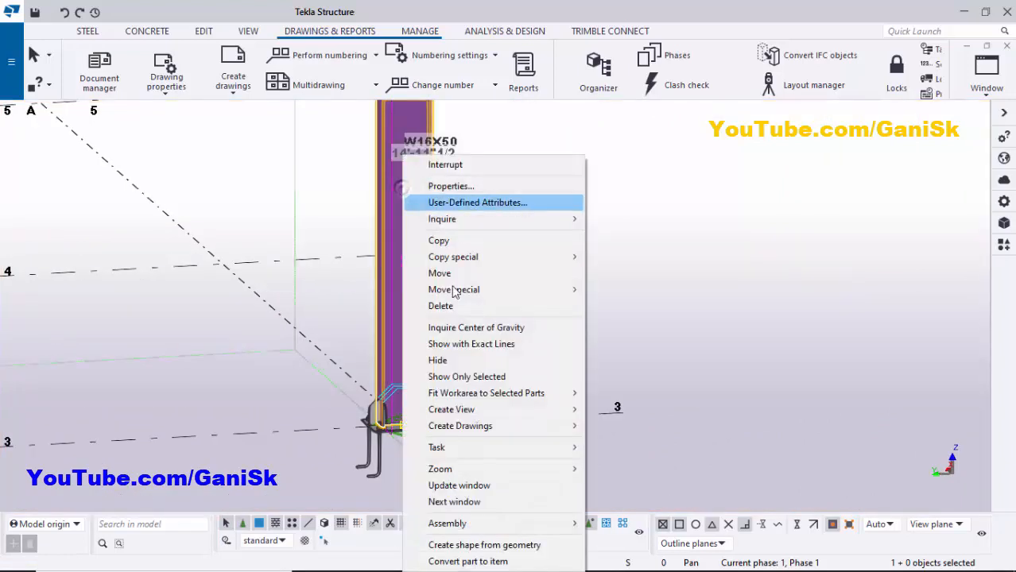
mouse_move(509, 428)
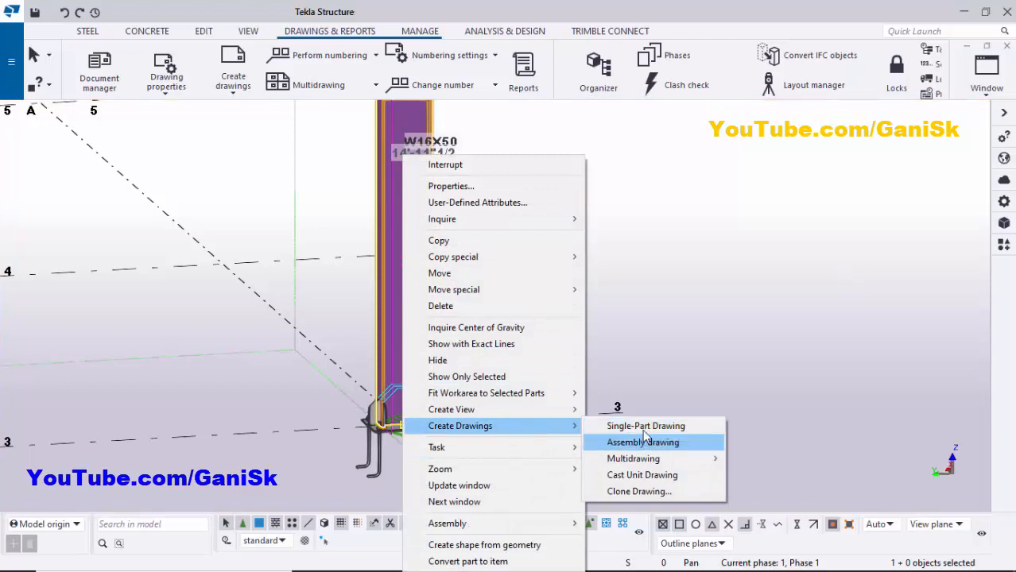
left_click(645, 426)
left_click(559, 292)
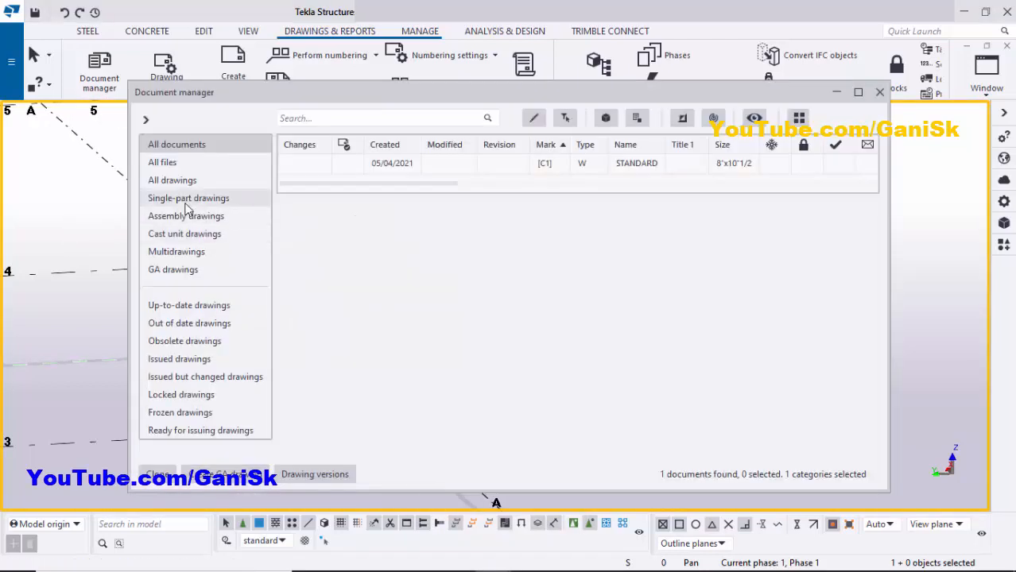
left_click(190, 200)
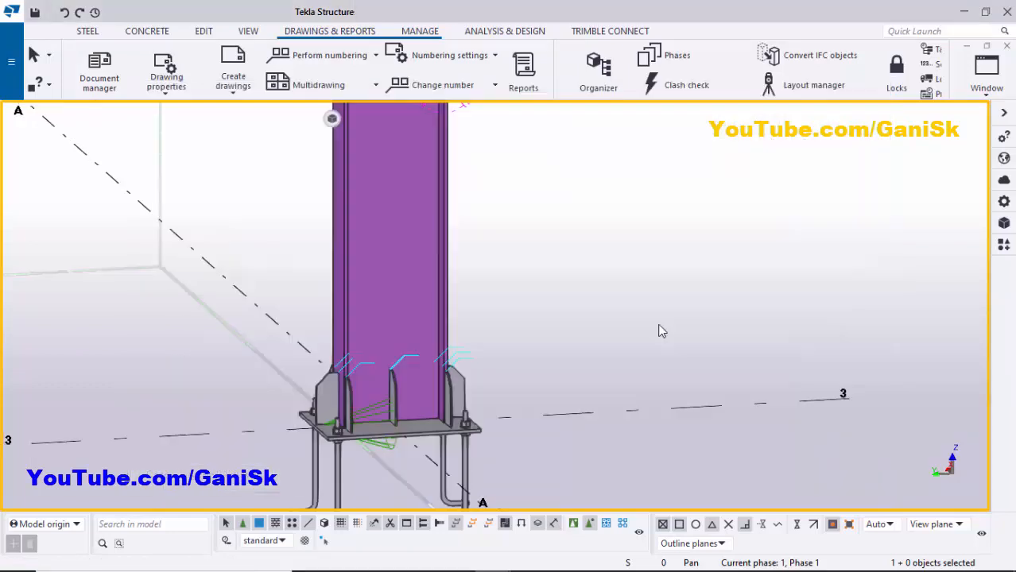
Load and apply the Steel_Plate_profile selection filter so that only plates can be selected.
middle_click_drag(660, 332, 578, 379, "ctrl")
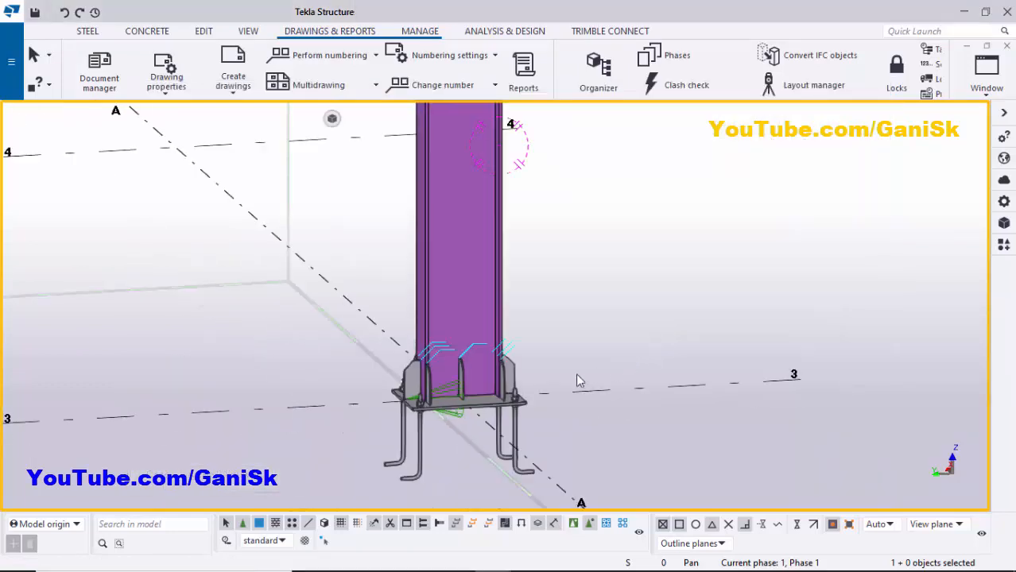
scroll(453, 391, "up", 3)
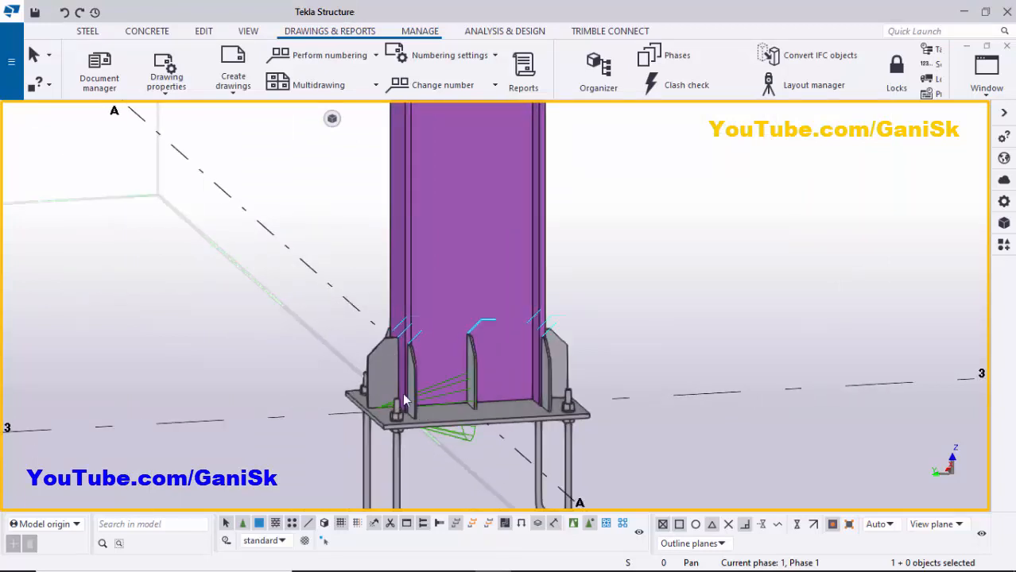
left_click(304, 541)
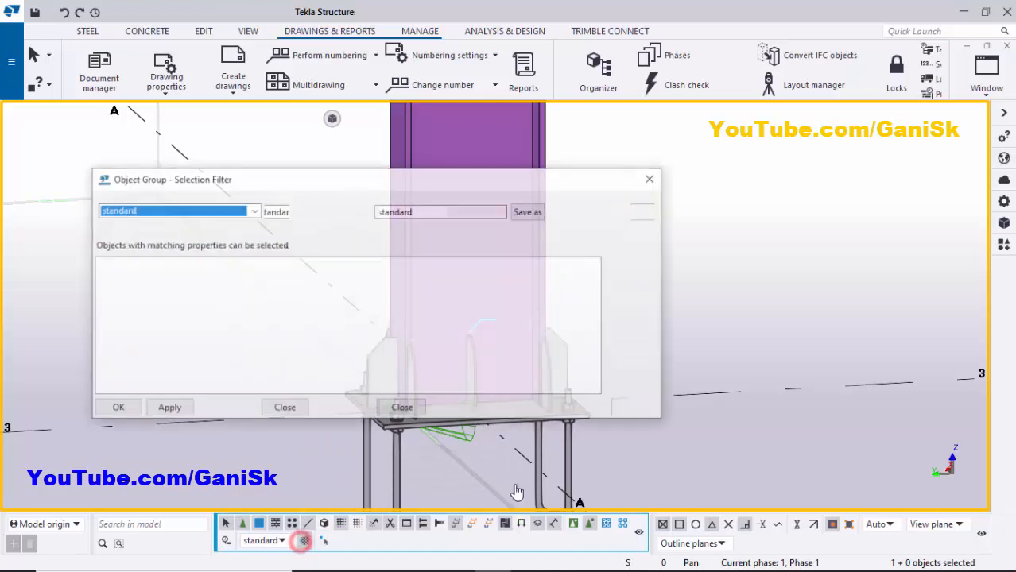
left_click(304, 211)
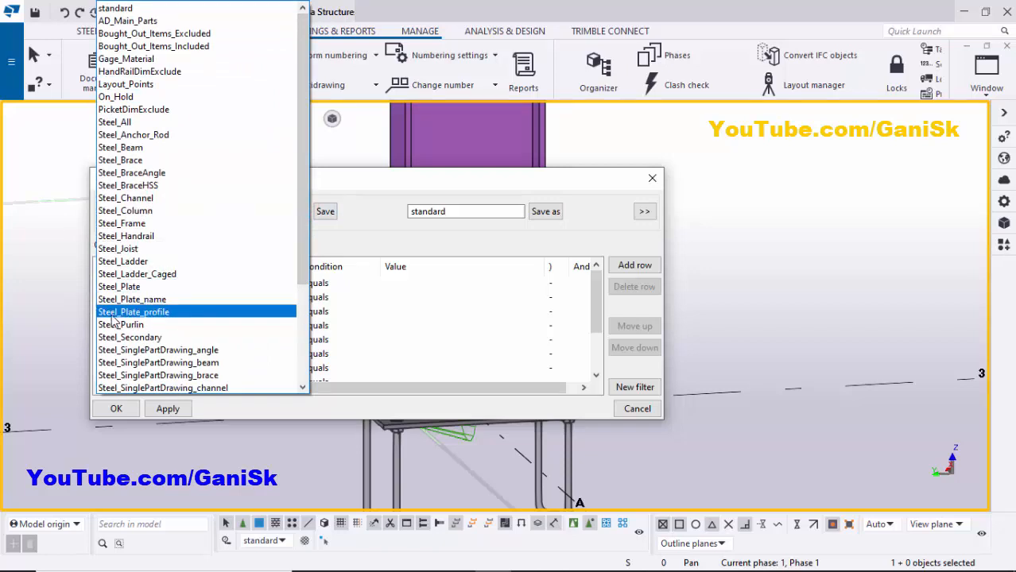
left_click(157, 313)
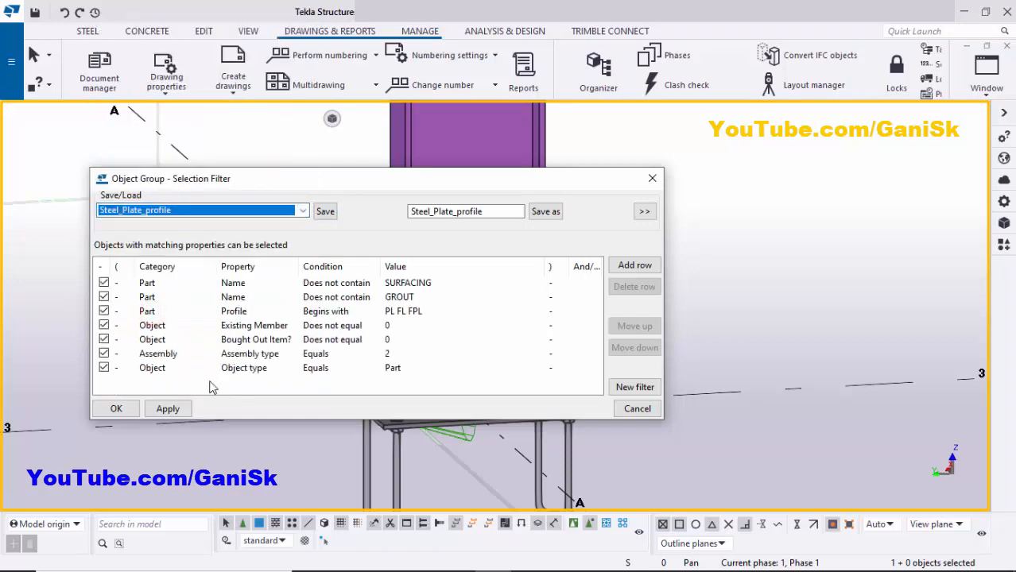
left_click(167, 410)
left_click(117, 411)
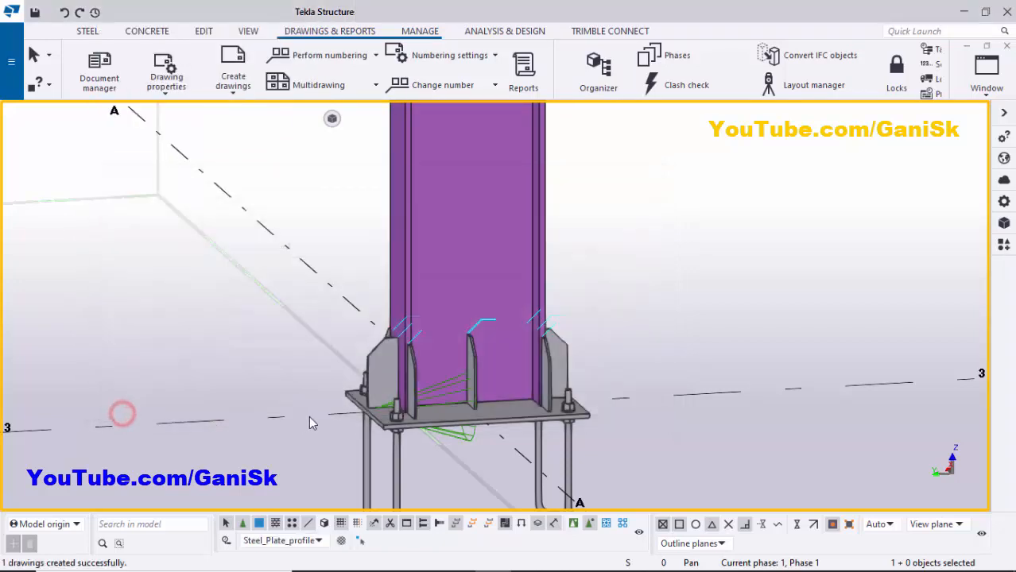
Create single-part drawings for the base plate and all its stiffeners, and redraw the view.
scroll(308, 416, "down", 2)
left_click_drag(245, 278, 530, 458)
scroll(395, 416, "up", 3)
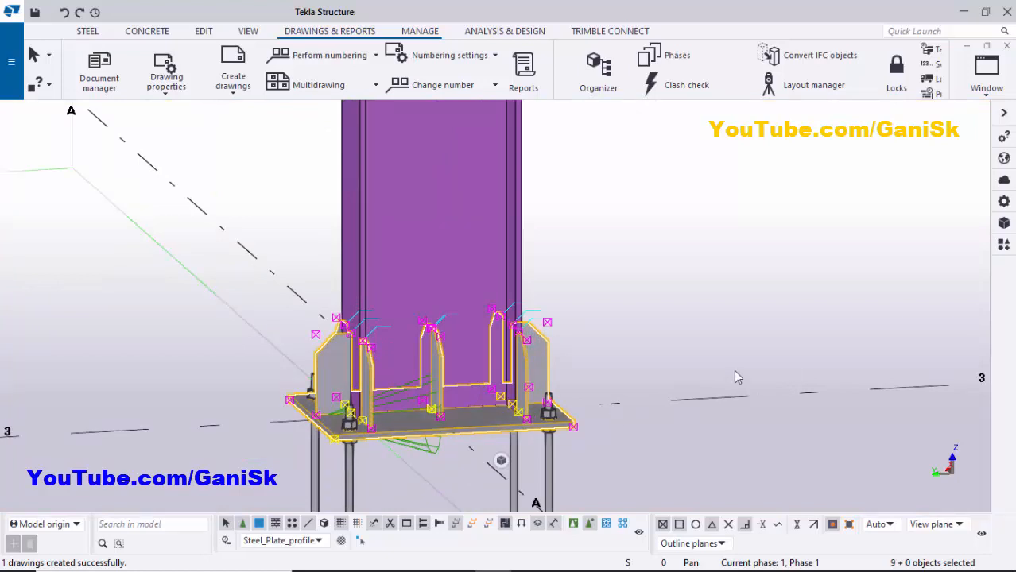
right_click(667, 248)
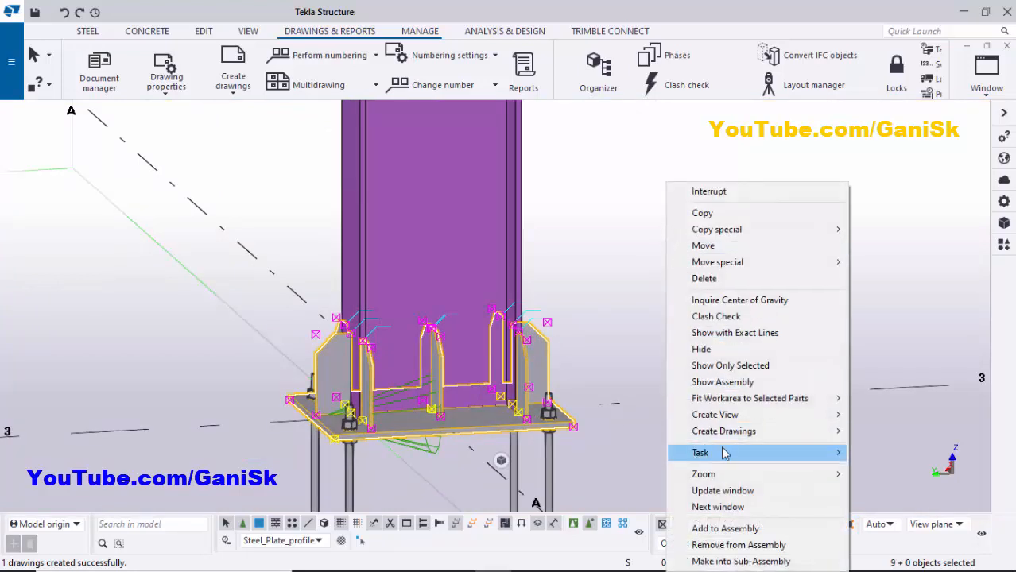
mouse_move(741, 434)
left_click(883, 430)
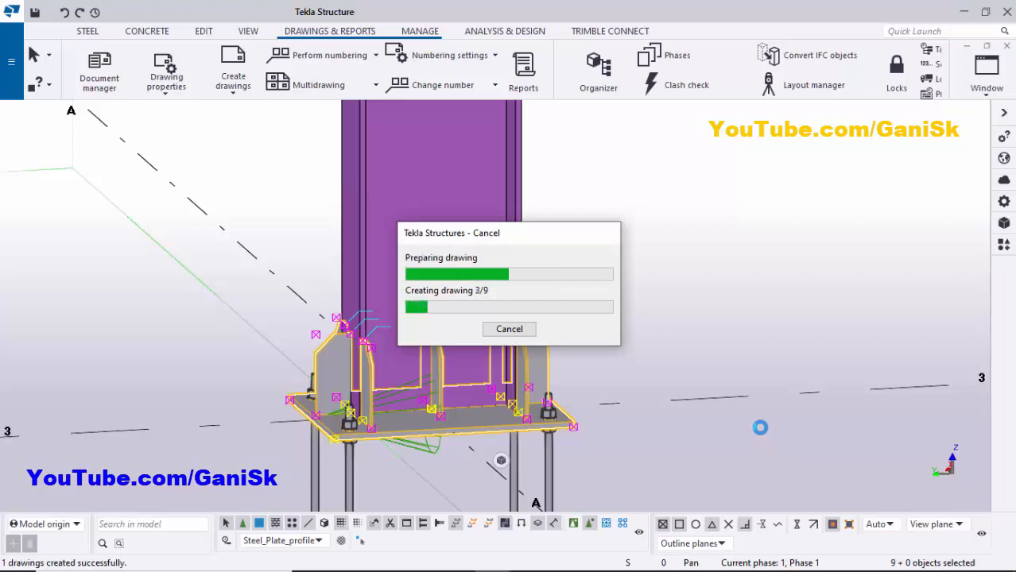
left_click(706, 264)
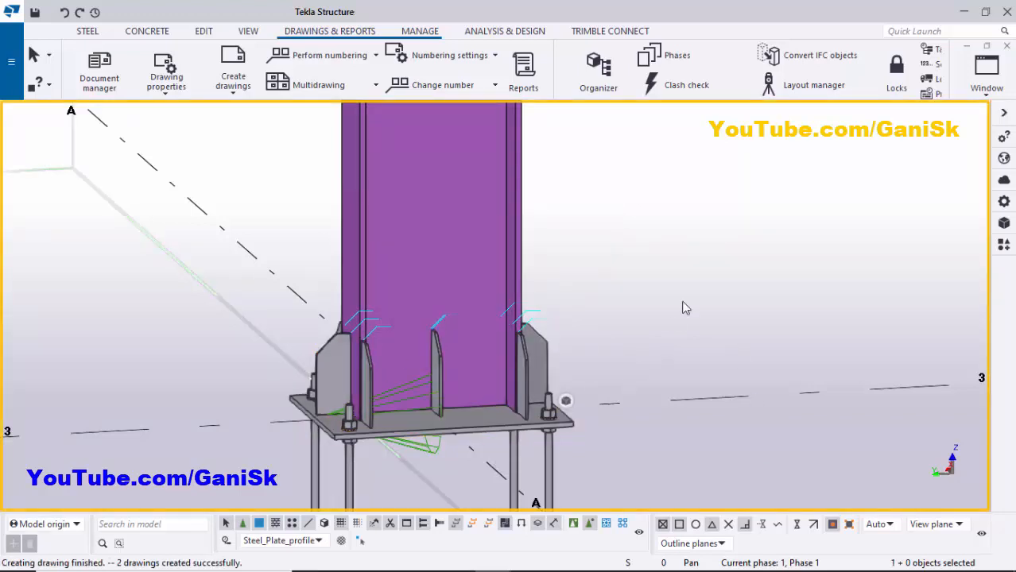
right_click(627, 236)
left_click(656, 317)
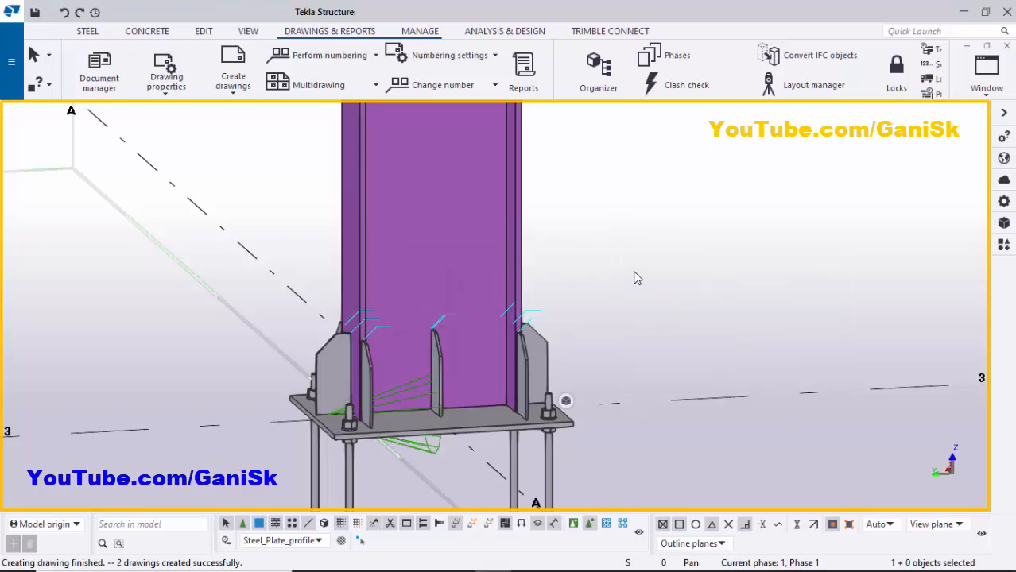
Open the base plate's single-part drawing BP.1 from the Document manager and close the manager.
key("ctrl+l")
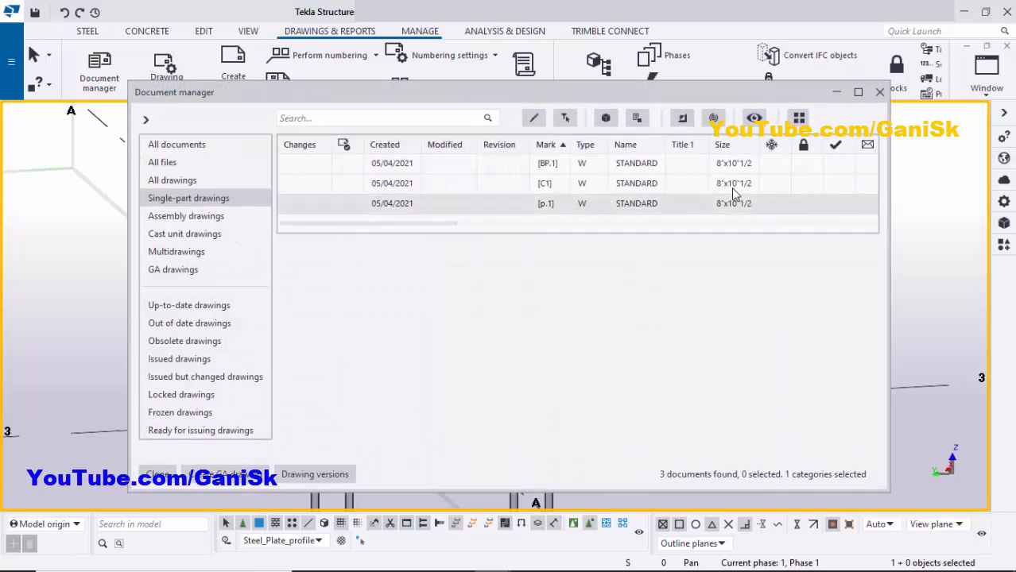
left_click(551, 169)
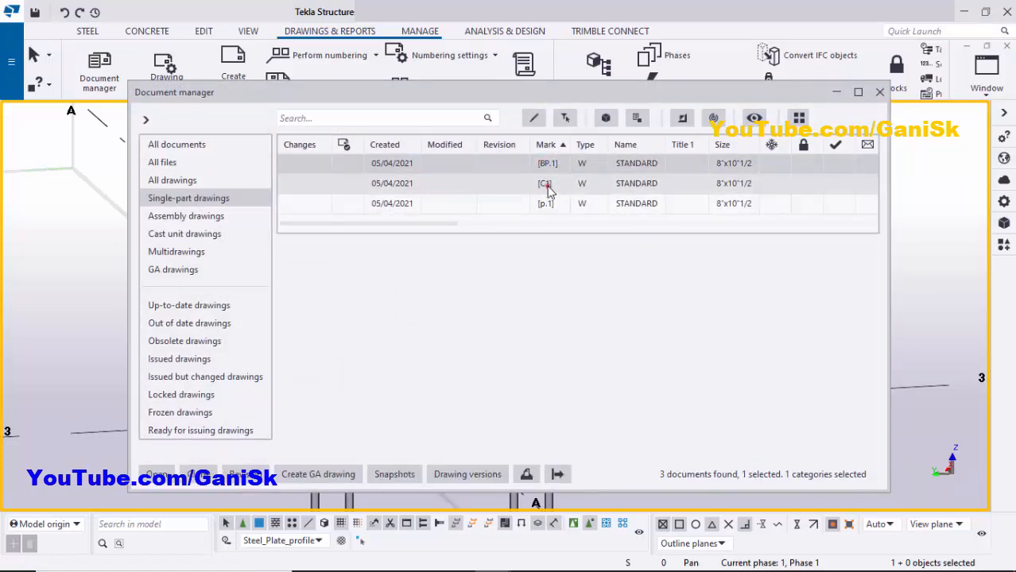
left_click(546, 188)
left_click(548, 206)
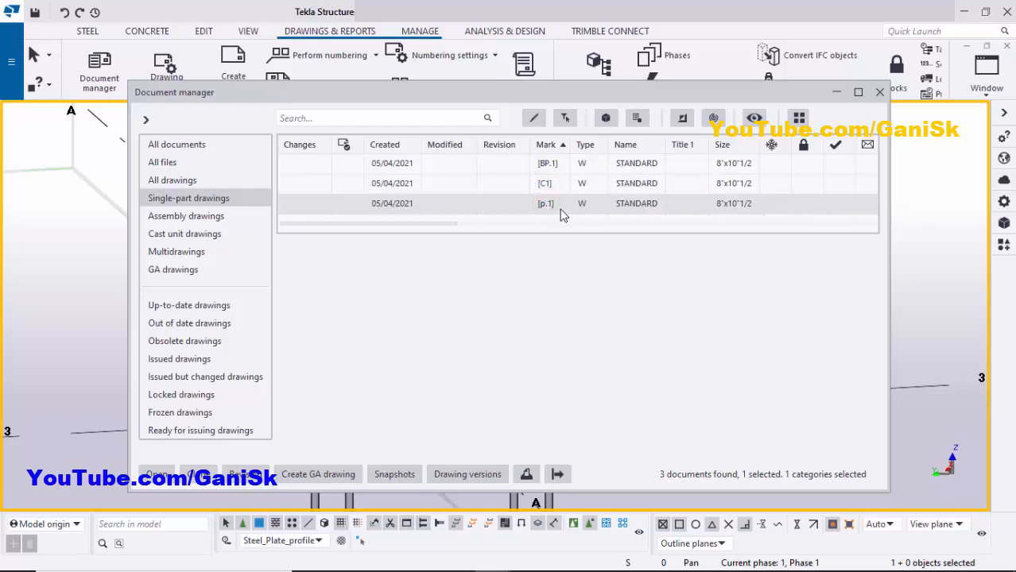
left_click(554, 169)
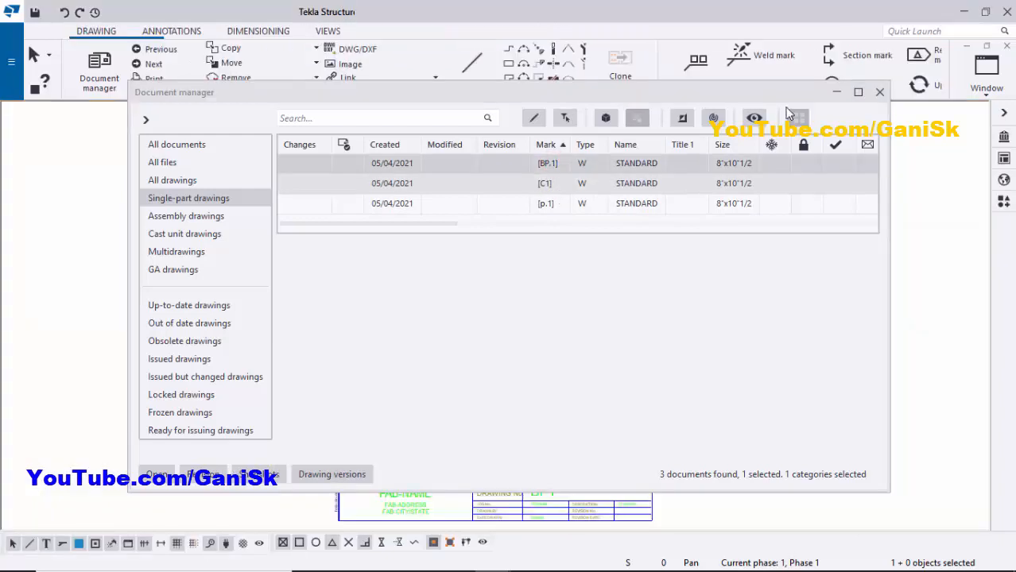
left_click(879, 92)
Move the base plate's 1'-6 overall width dimension closer to the plate edge.
scroll(469, 264, "up", 5)
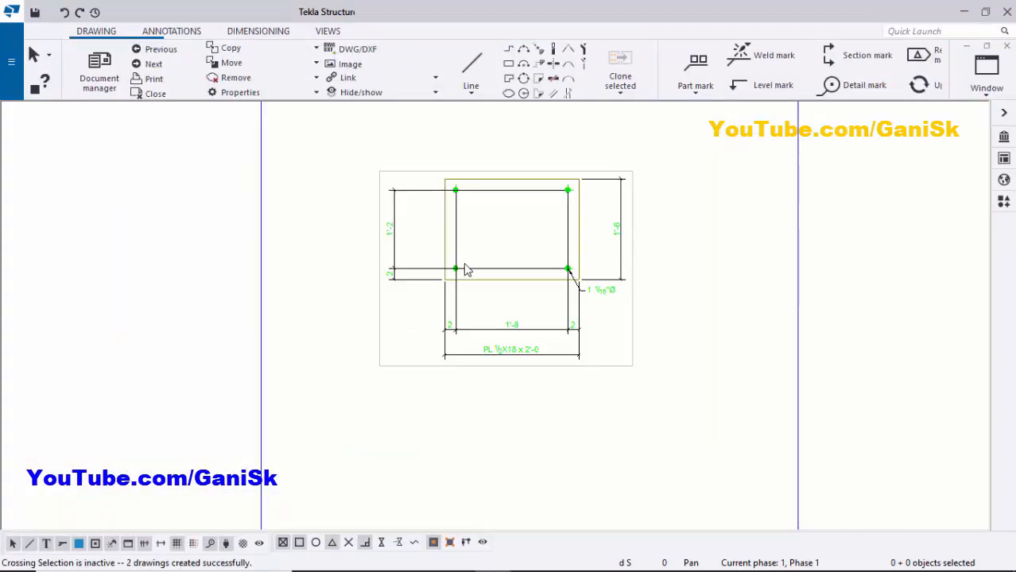
scroll(491, 268, "up", 2)
scroll(601, 232, "down", 1)
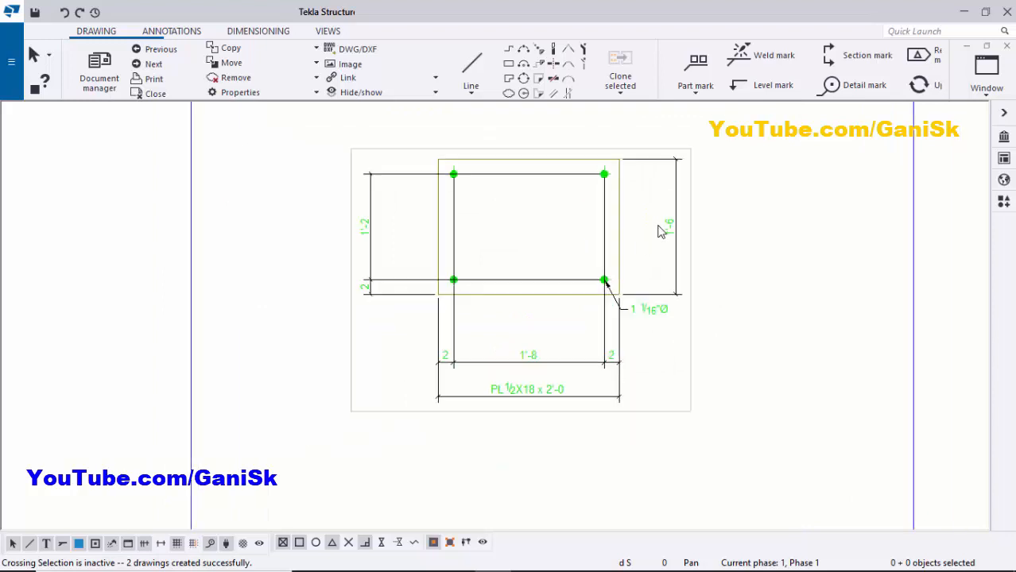
scroll(662, 227, "up", 1)
scroll(641, 263, "down", 1)
scroll(626, 285, "up", 1)
scroll(623, 287, "up", 2)
scroll(671, 256, "down", 2)
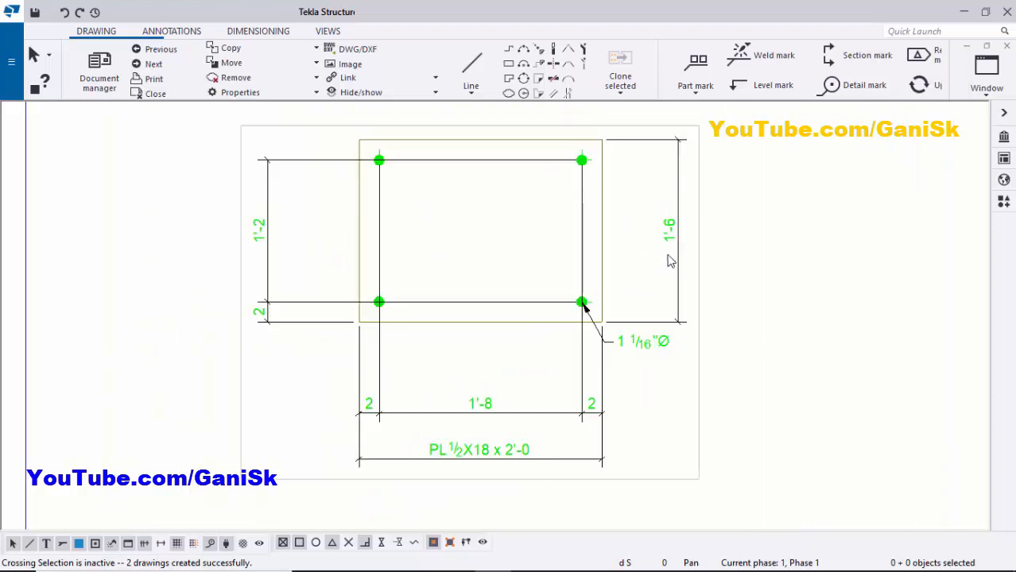
scroll(671, 255, "up", 1)
scroll(672, 254, "up", 2)
left_click_drag(670, 226, 643, 224)
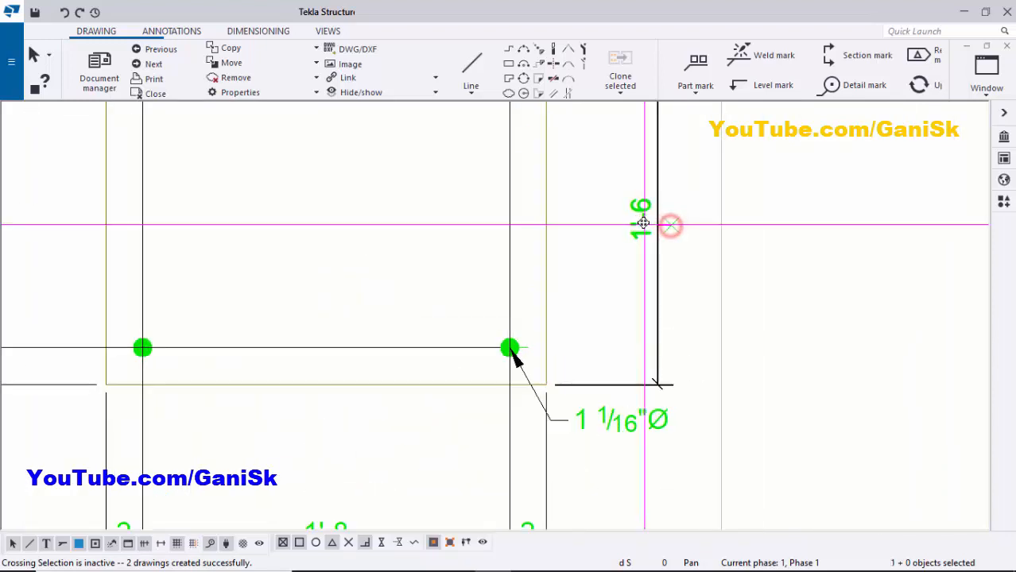
Move the vertical hole dimensions 1'-2 and 2 closer to the base plate's edge.
scroll(658, 252, "down", 4)
scroll(377, 266, "up", 2)
scroll(358, 251, "up", 1)
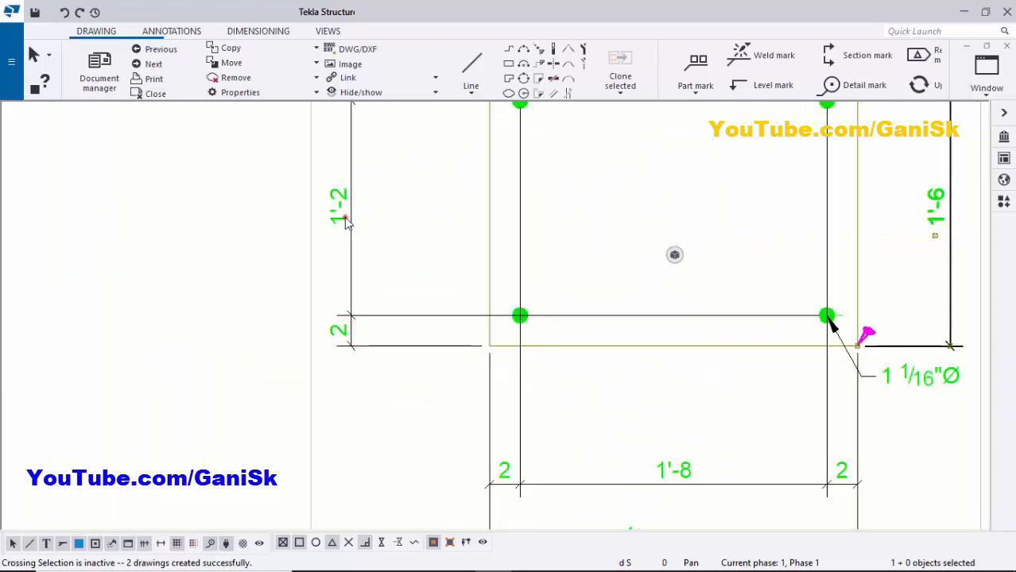
left_click(338, 218, "shift")
left_click_drag(337, 218, 424, 229)
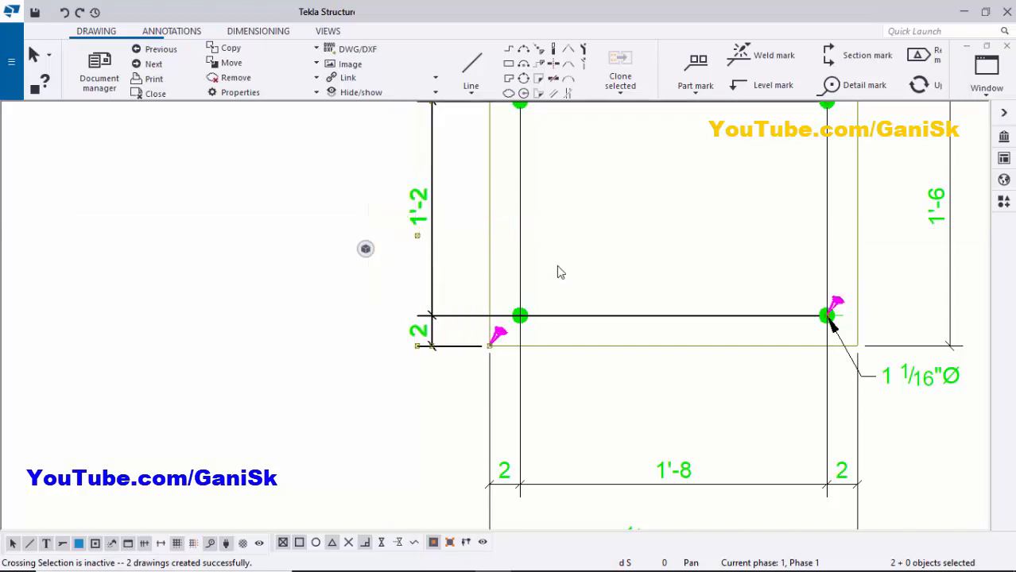
Move the horizontal hole dimensions 2, 1'-8 and 2 up closer to the base plate's lower edge.
scroll(556, 268, "down", 2)
left_click(583, 242)
left_click(624, 398)
left_click_drag(619, 404, 624, 355)
scroll(609, 386, "up", 2)
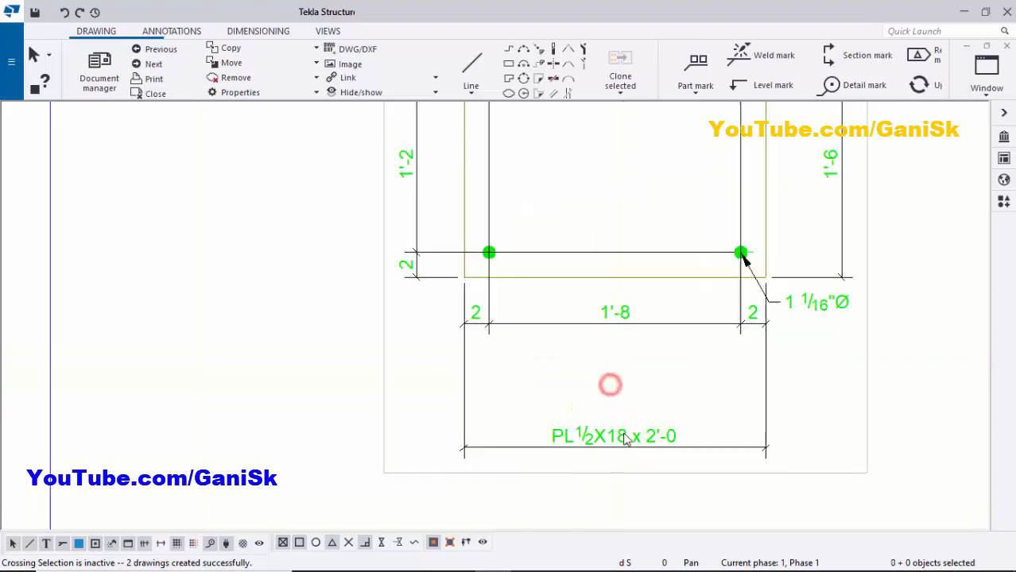
Move the overall PL1/2X18 x 2'-0 dimension up closer to the base plate's lower hole dimensions.
left_click(602, 442)
left_click_drag(605, 415, 610, 369)
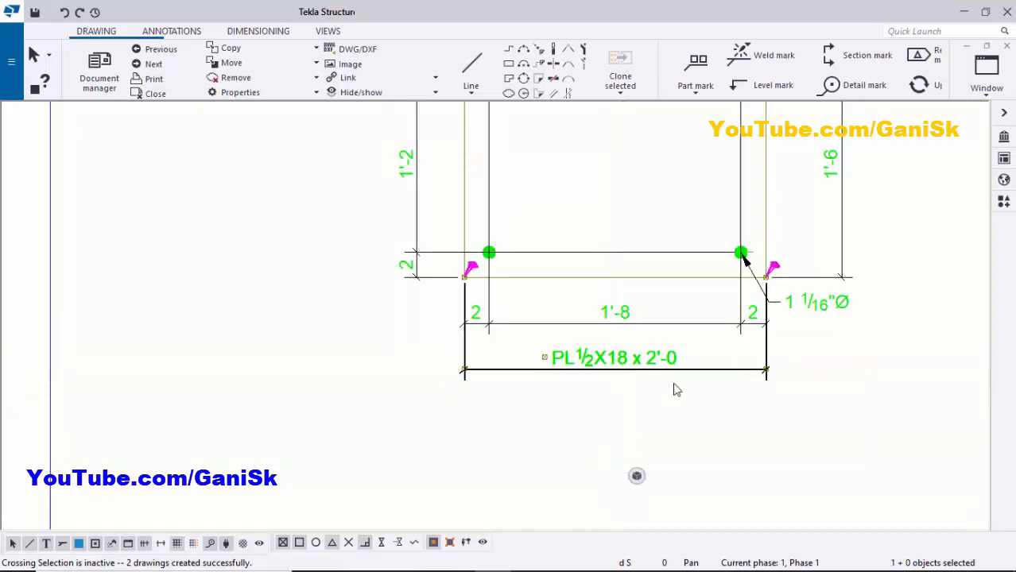
left_click(853, 376)
Move the 1 1/16"Ø hole mark slightly outward from the base plate's lower right corner.
scroll(784, 327, "down", 2)
scroll(811, 330, "up", 3)
left_click(789, 318)
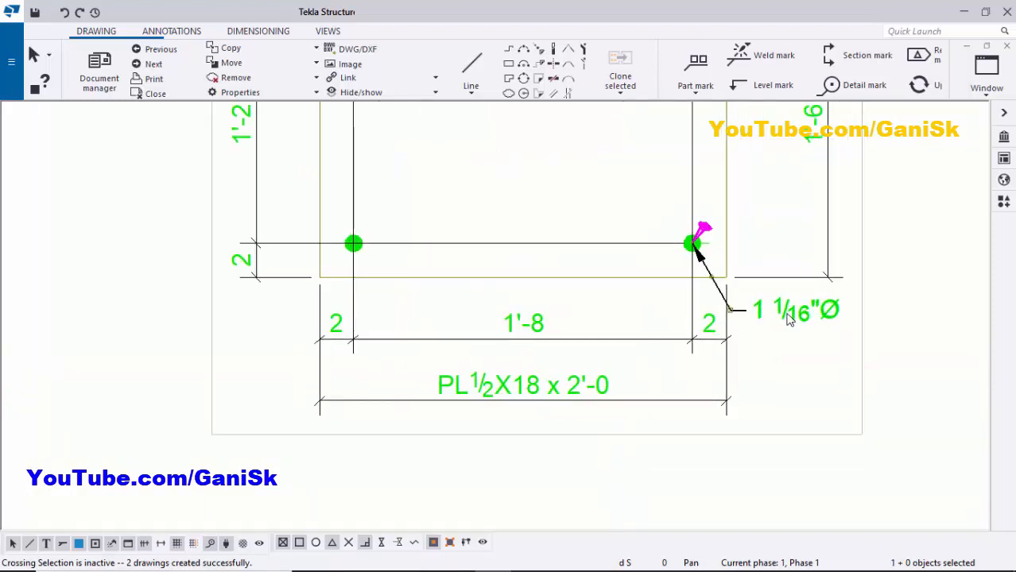
scroll(788, 316, "down", 2)
mouse_move(787, 318)
left_mouse_down()
mouse_move(809, 320)
mouse_move(753, 291)
mouse_move(761, 295)
left_mouse_up()
scroll(778, 318, "up", 3)
left_click(760, 345)
scroll(767, 350, "down", 3)
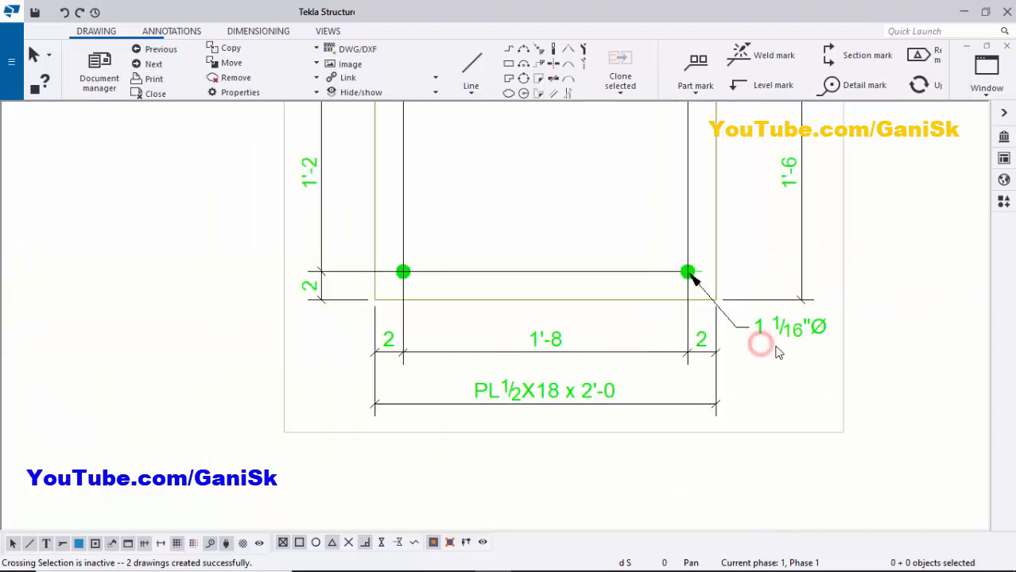
Add a part mark to the base plate in the drawing view.
scroll(728, 293, "up", 1)
scroll(686, 290, "down", 4)
scroll(713, 287, "up", 3)
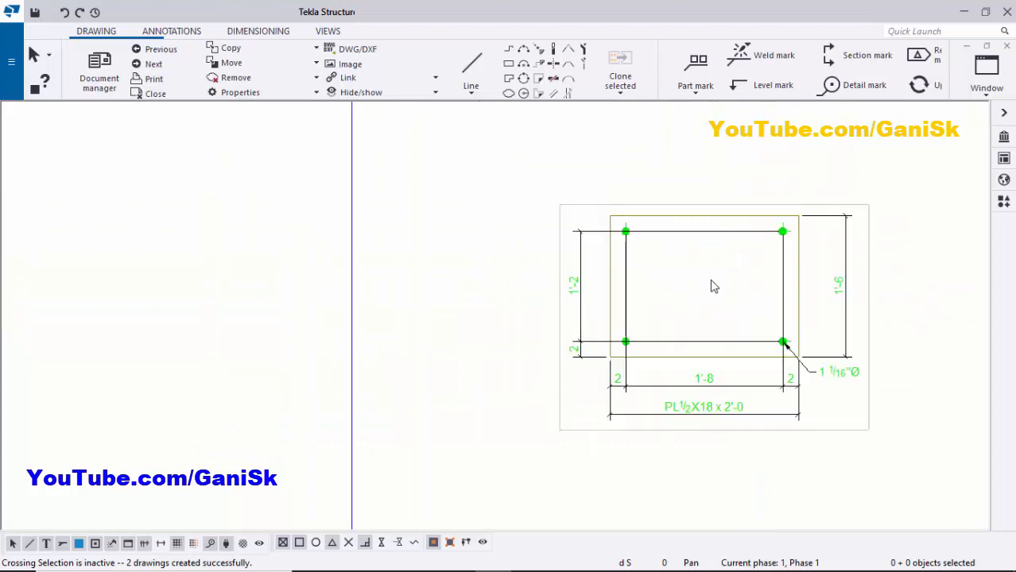
scroll(703, 216, "up", 3)
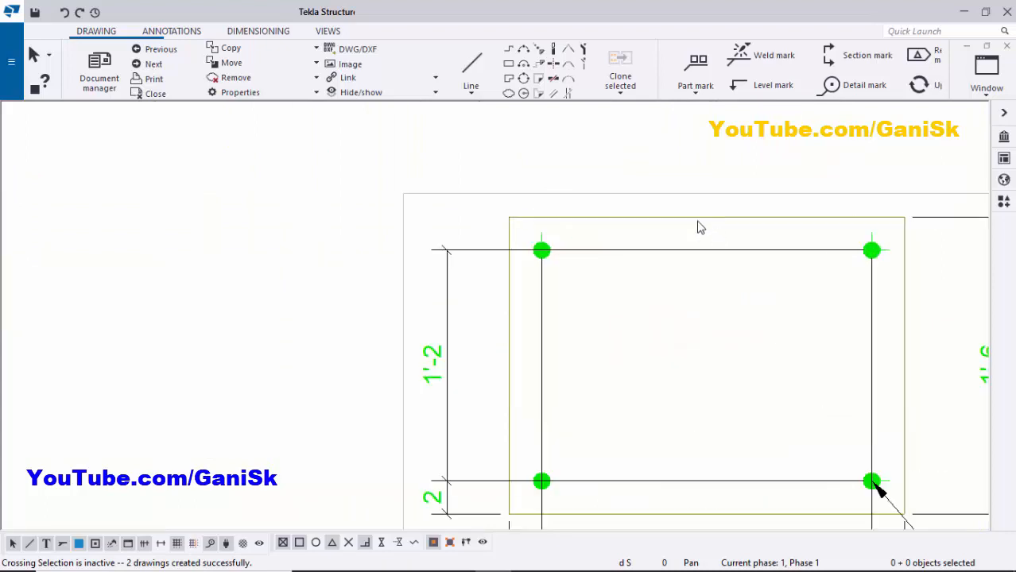
right_click(644, 221)
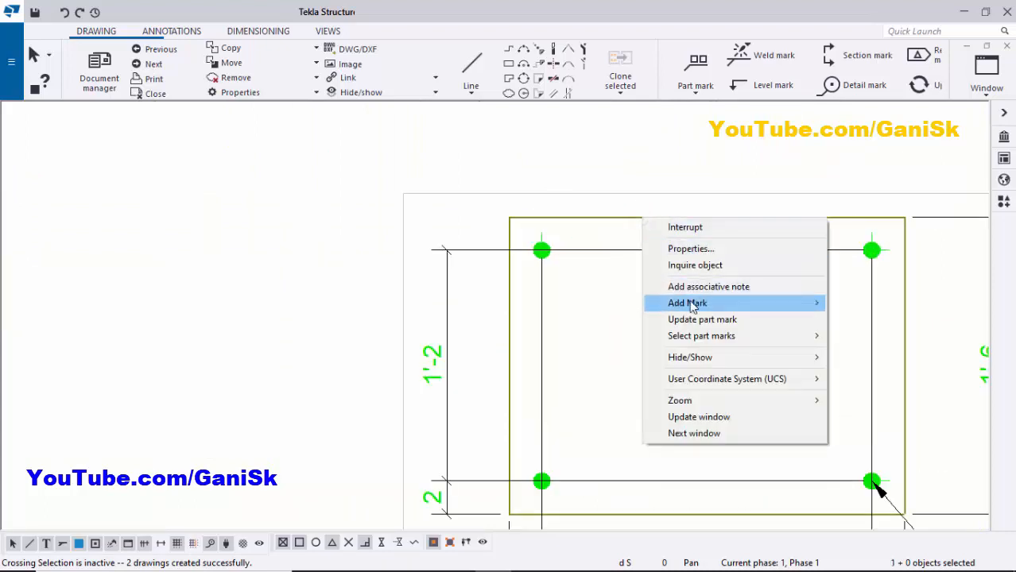
mouse_move(710, 303)
left_click(846, 319)
Move the BP1 part mark just above the base plate's upper edge, with its arrow ending at that edge.
left_click(681, 199)
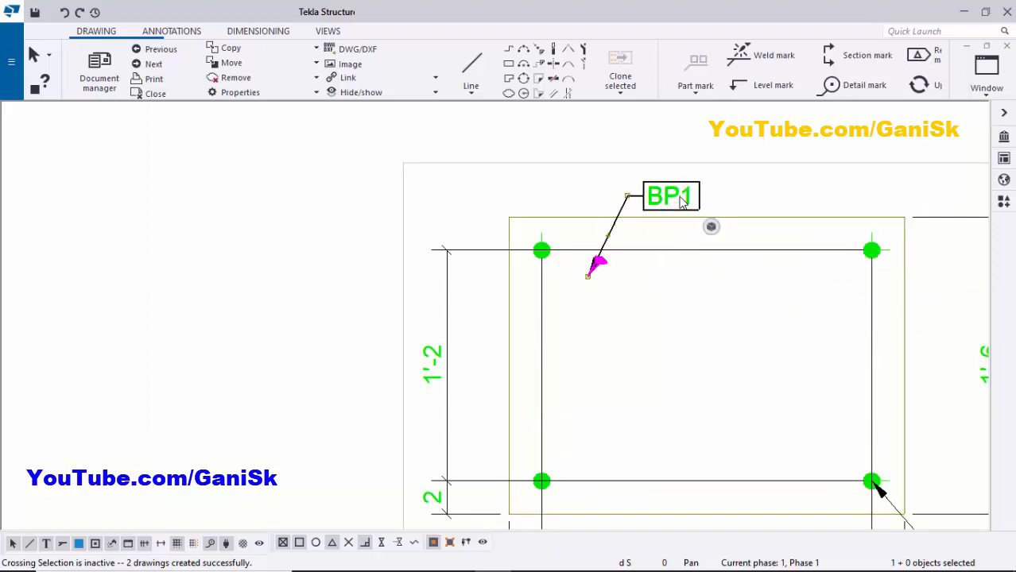
left_click_drag(685, 198, 716, 147)
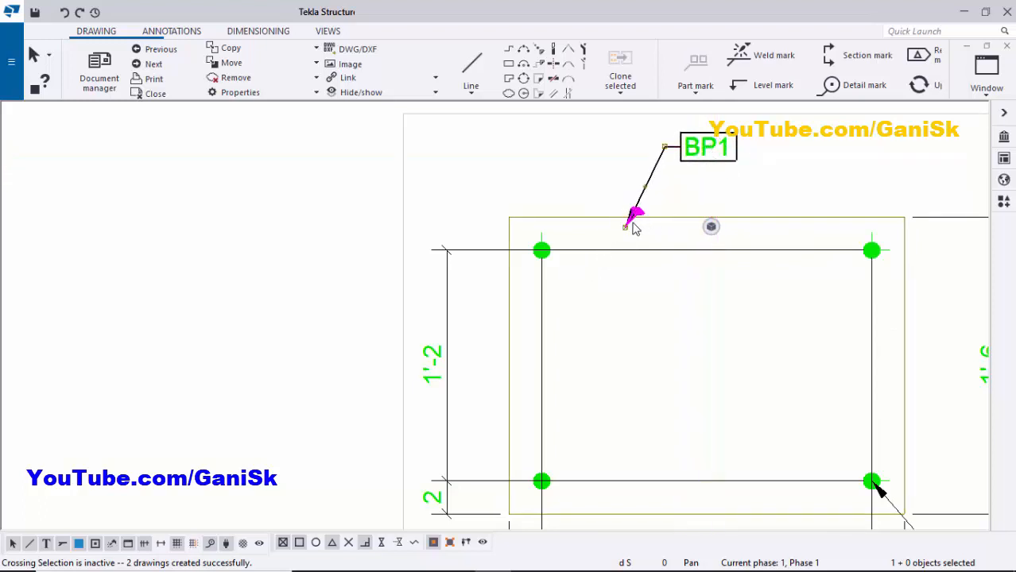
scroll(634, 231, "up", 5)
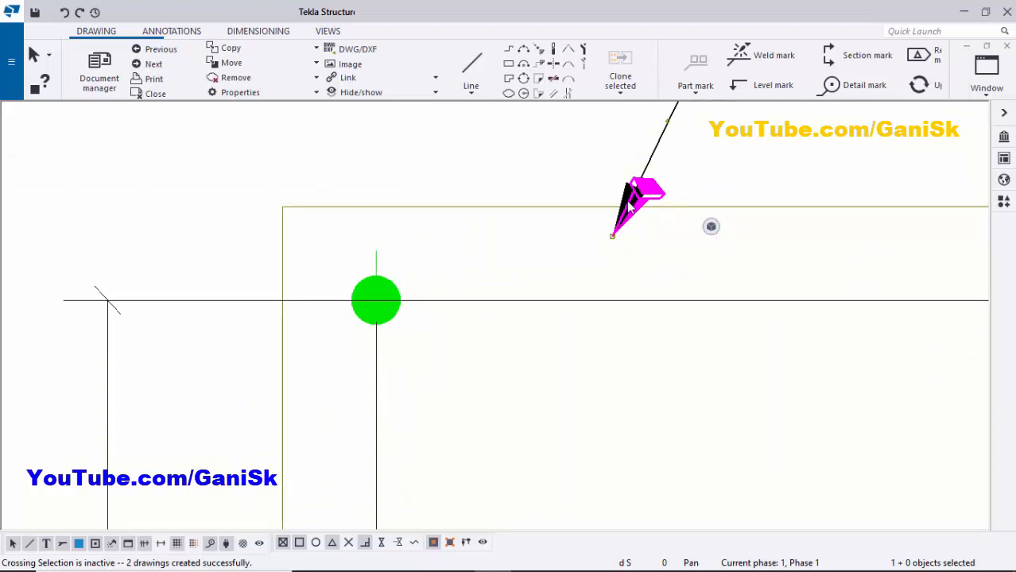
scroll(626, 209, "down", 5)
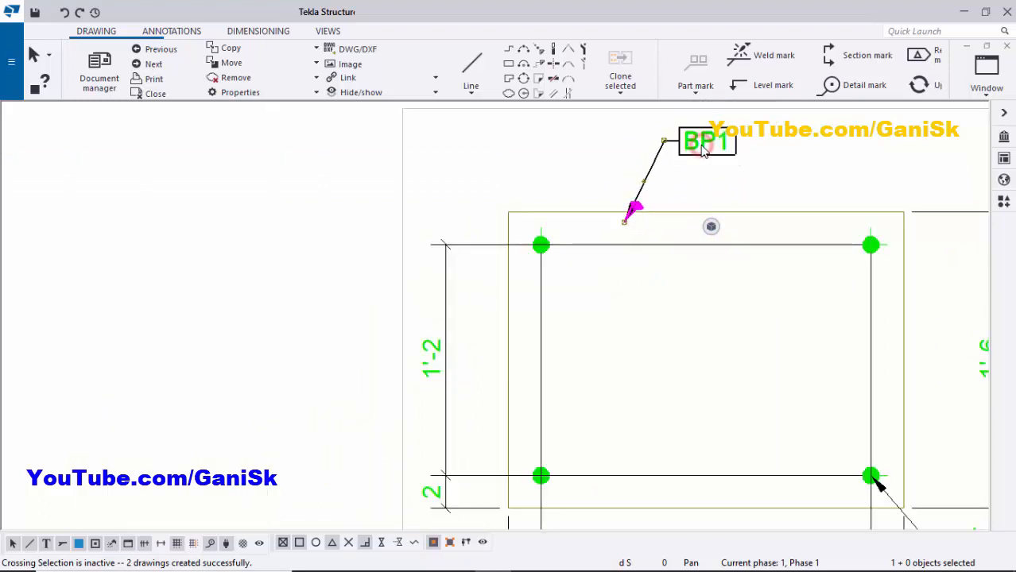
mouse_move(702, 154)
left_mouse_down()
mouse_move(670, 172)
mouse_move(689, 178)
left_mouse_up()
scroll(644, 218, "up", 5)
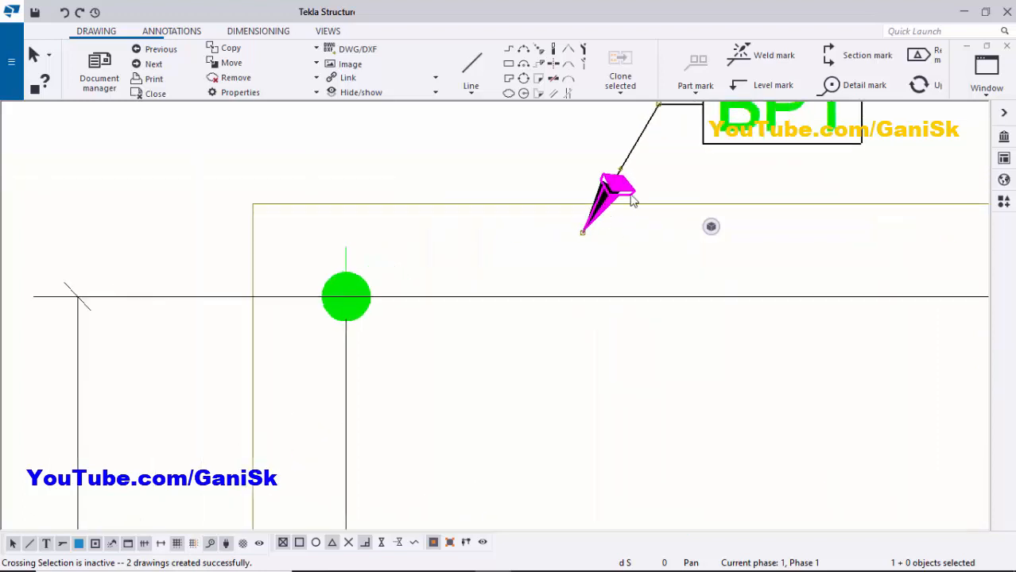
scroll(628, 230, "down", 4)
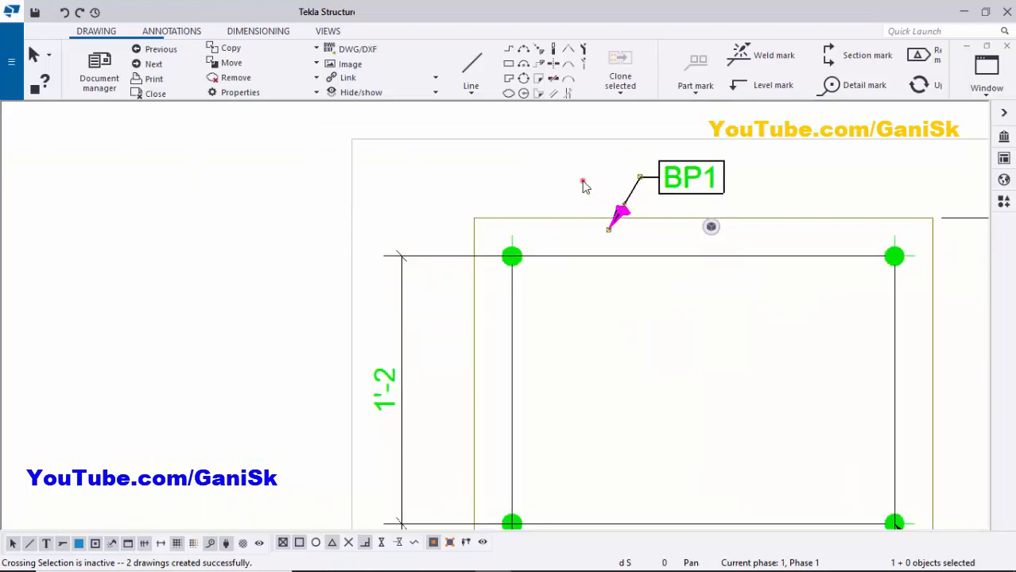
left_click(582, 182)
scroll(590, 191, "down", 6)
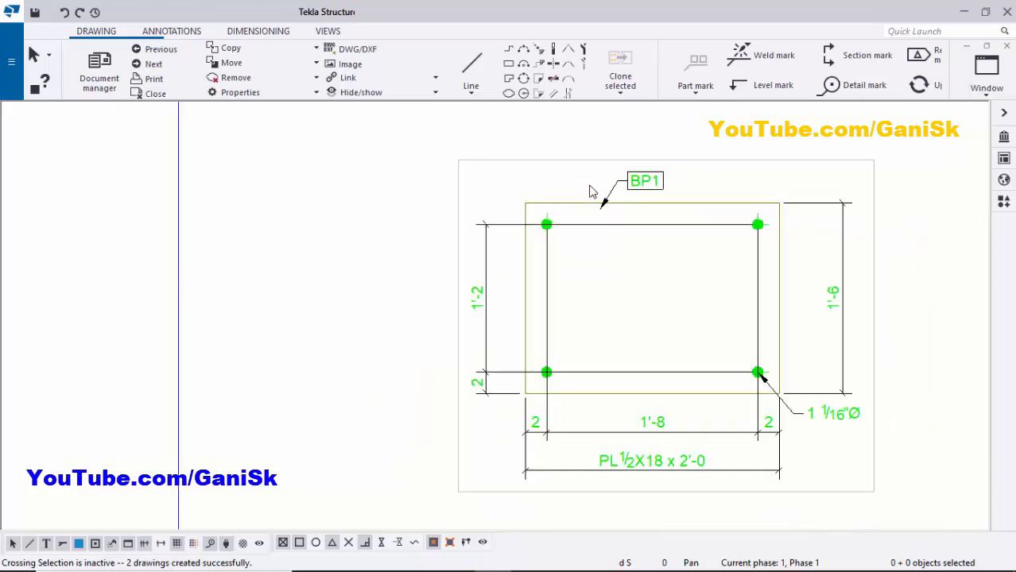
Set the base plate view's scale to 1/8 in its view properties and apply the change.
scroll(612, 206, "up", 5)
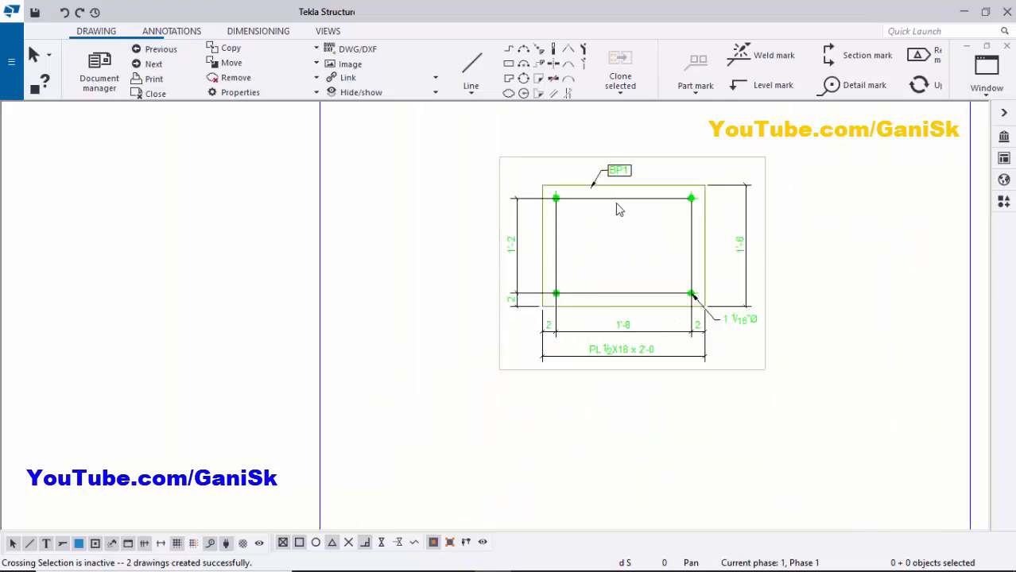
scroll(684, 200, "down", 4)
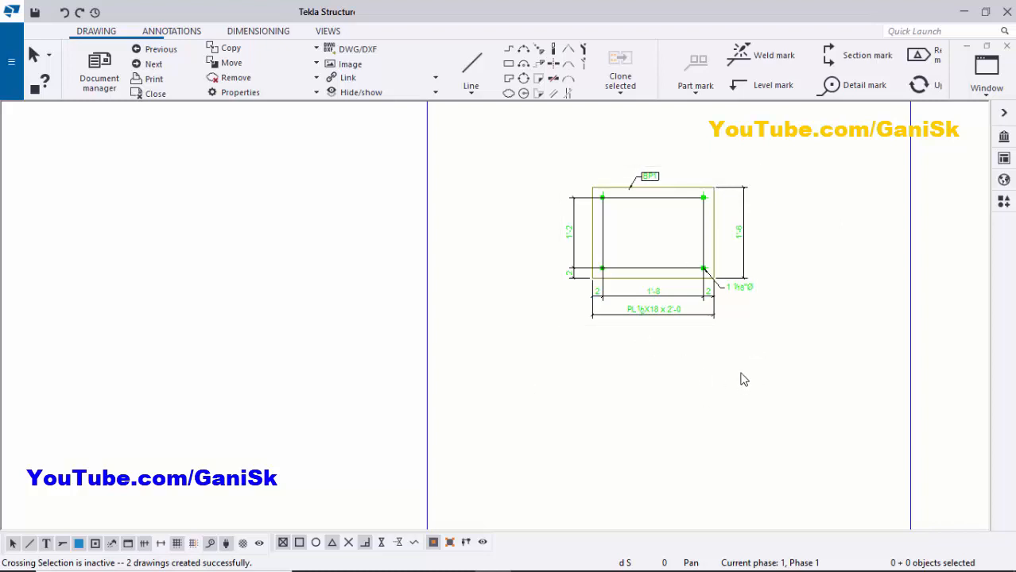
double_click(748, 326)
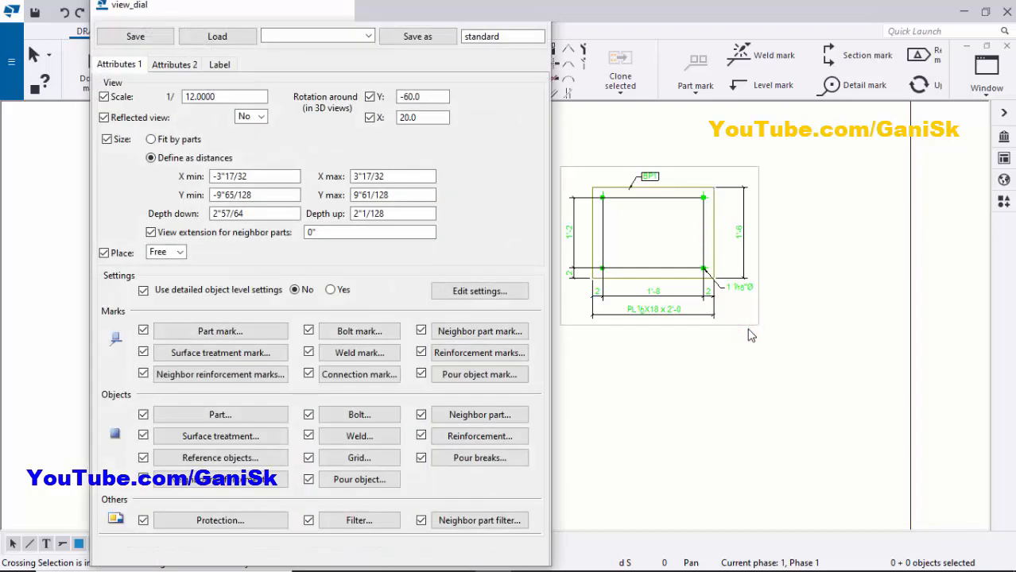
mouse_move(229, 95)
left_mouse_down()
mouse_move(139, 102)
mouse_move(150, 109)
left_mouse_up()
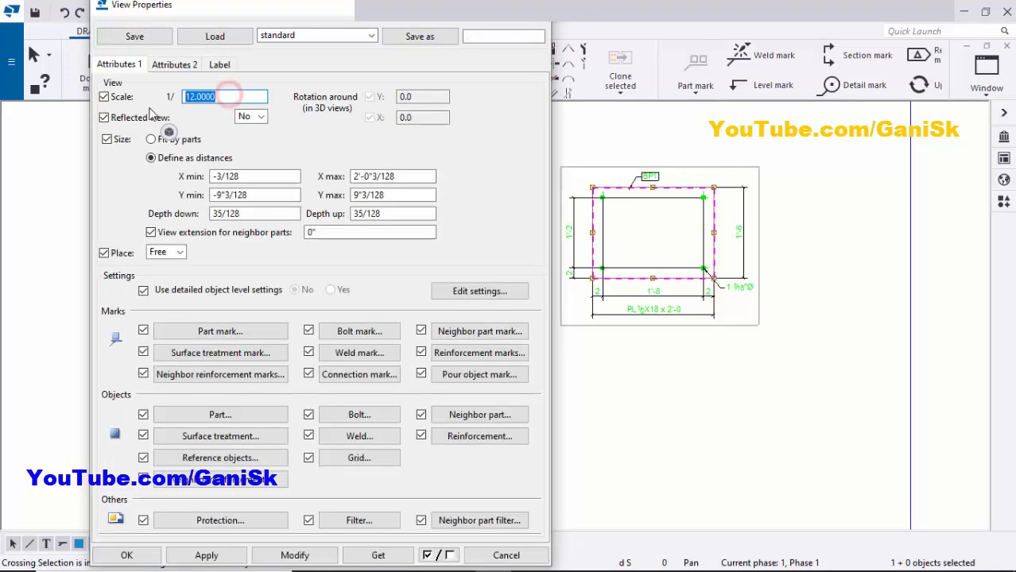
type("8")
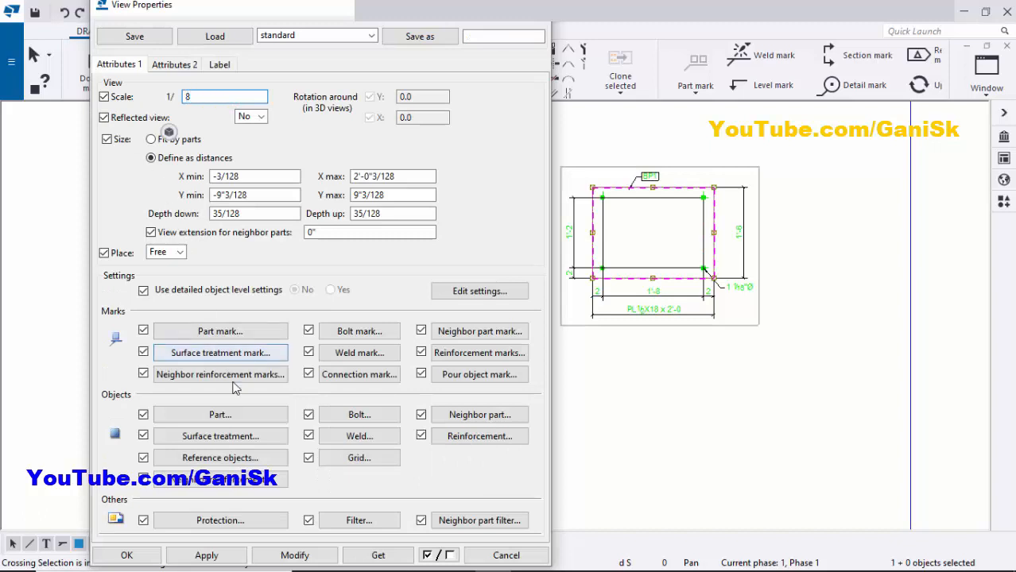
left_click(294, 555)
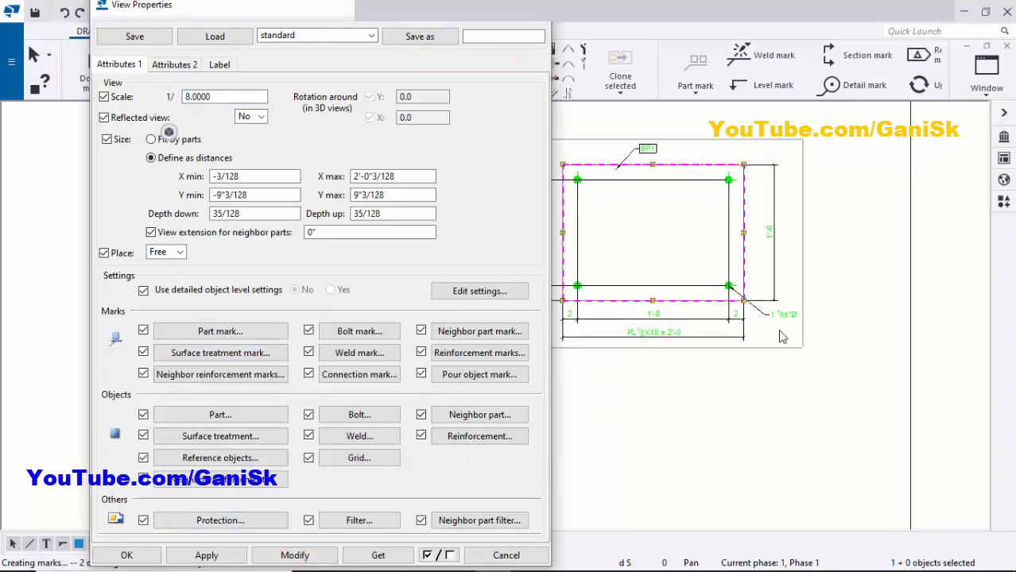
scroll(781, 337, "down", 2)
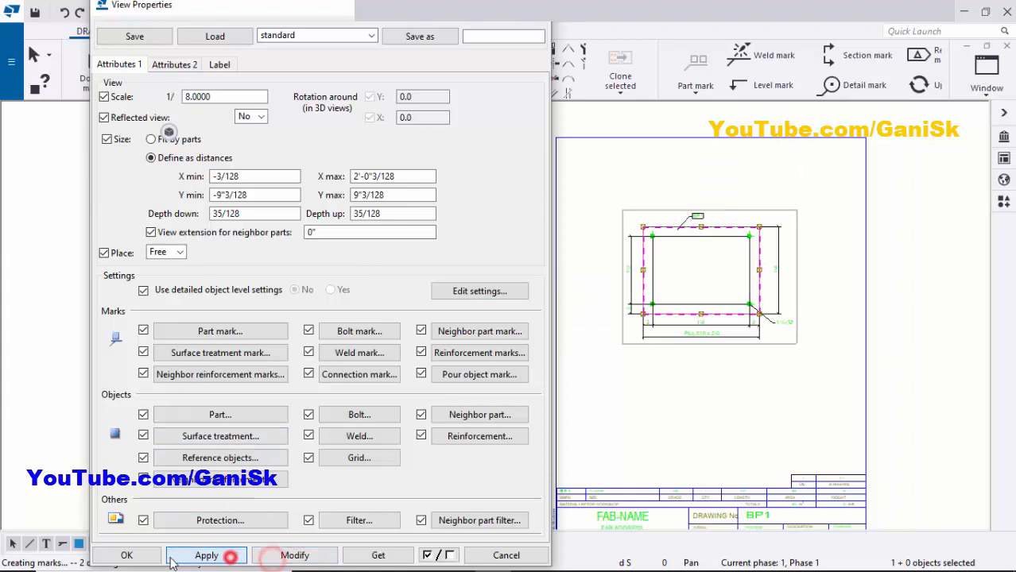
left_click(131, 555)
Examine the rescaled base plate view, the workshop material list and the title block on the sheet.
scroll(845, 322, "up", 4)
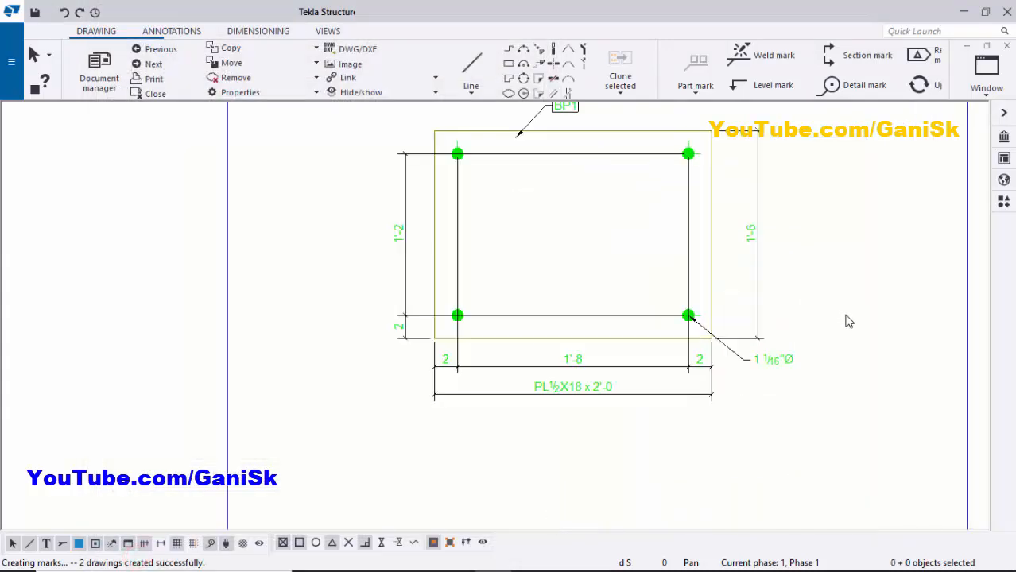
scroll(845, 322, "down", 3)
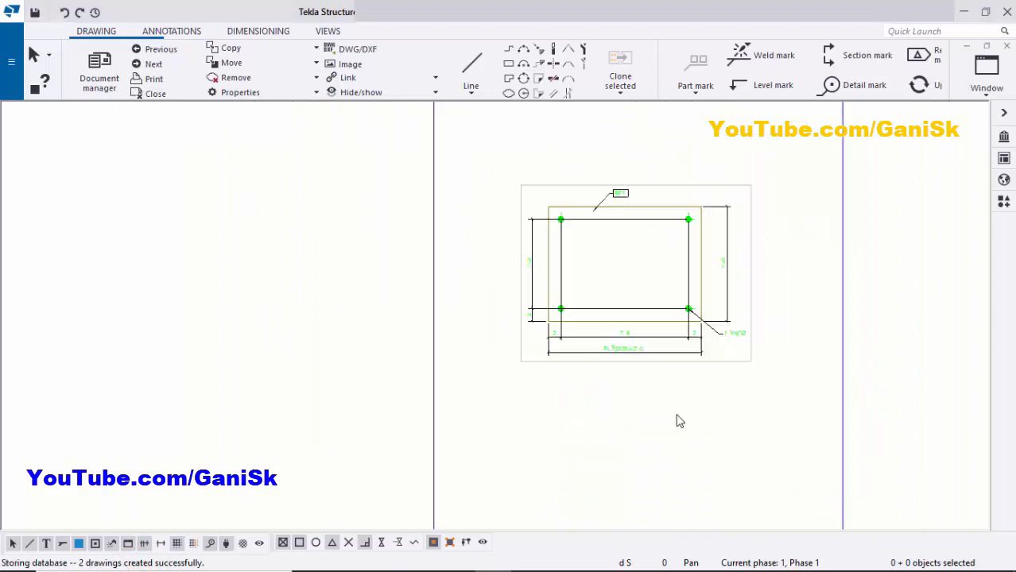
scroll(662, 320, "up", 2)
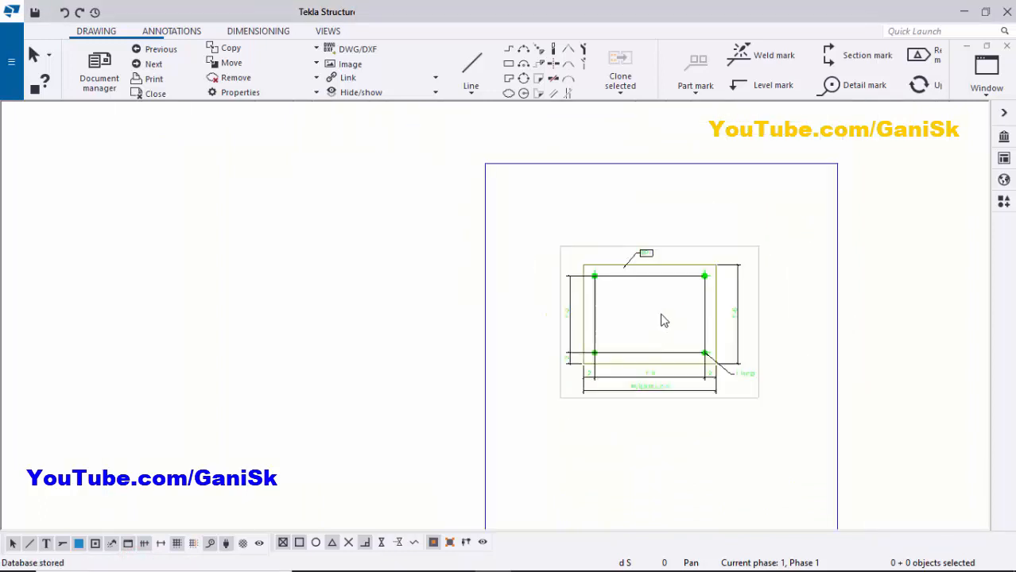
scroll(580, 408, "down", 2)
scroll(561, 504, "up", 5)
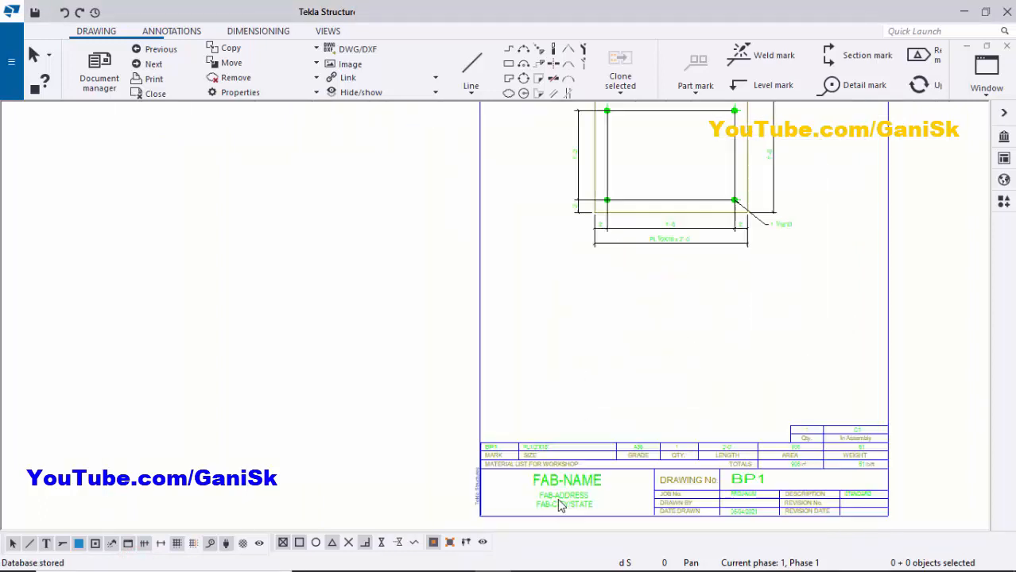
scroll(442, 410, "down", 4)
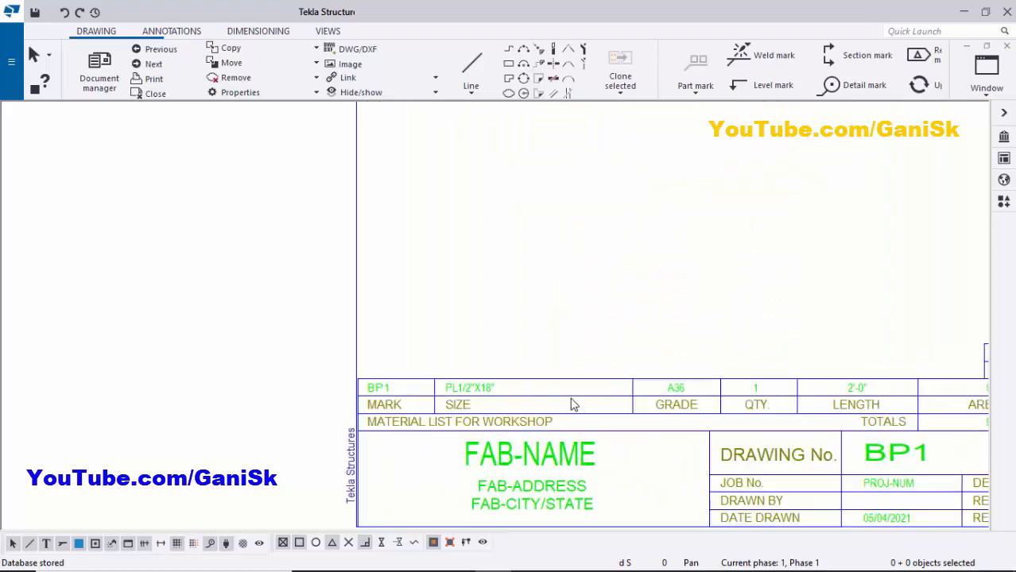
scroll(795, 403, "up", 3)
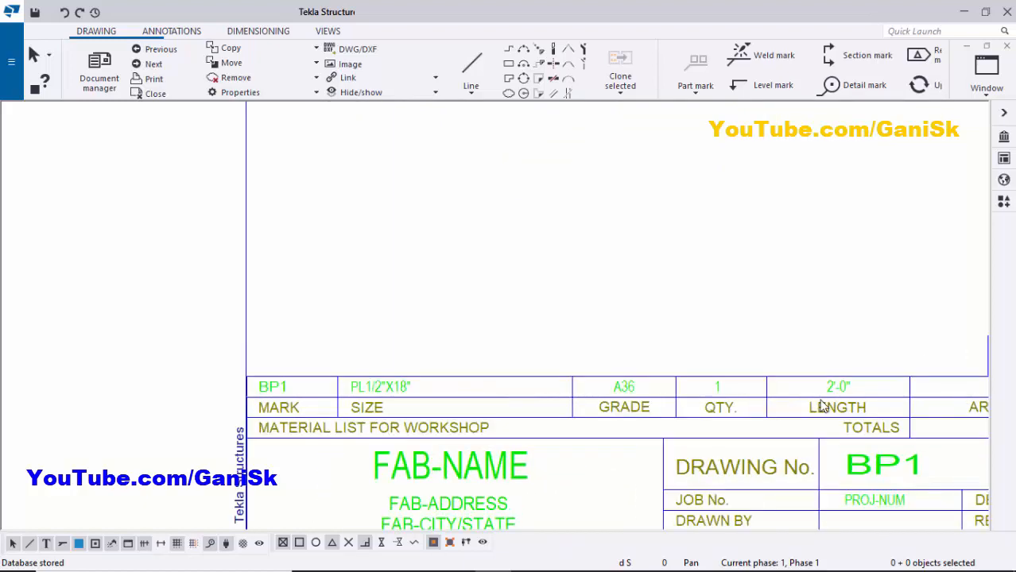
scroll(707, 410, "down", 5)
scroll(728, 397, "down", 1)
scroll(821, 409, "up", 3)
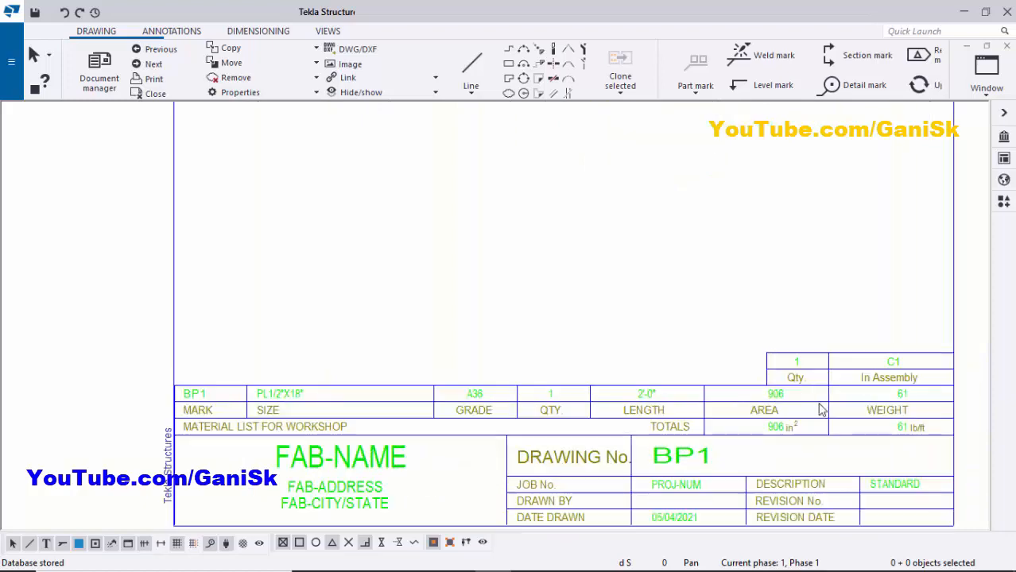
scroll(834, 413, "down", 1)
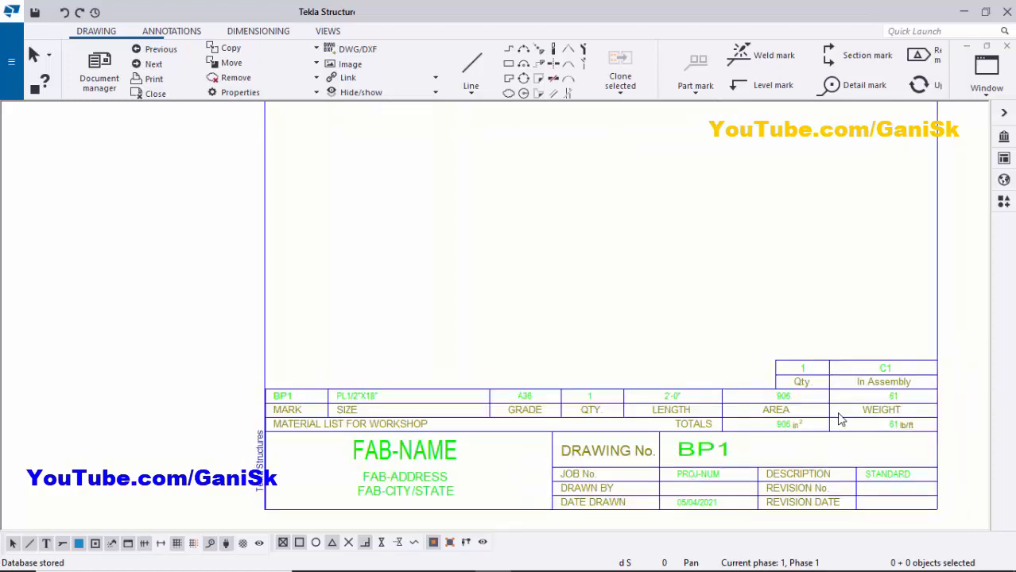
scroll(819, 318, "down", 4)
scroll(795, 327, "up", 1)
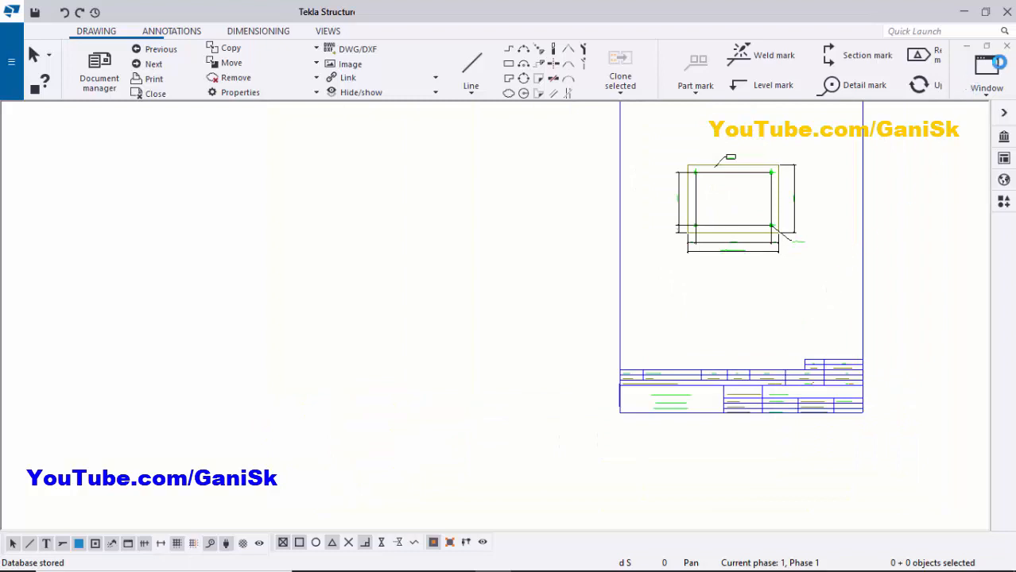
Close the base plate drawing and open the column's single-part drawing C1 from the Document manager, closing the manager.
left_click(1006, 46)
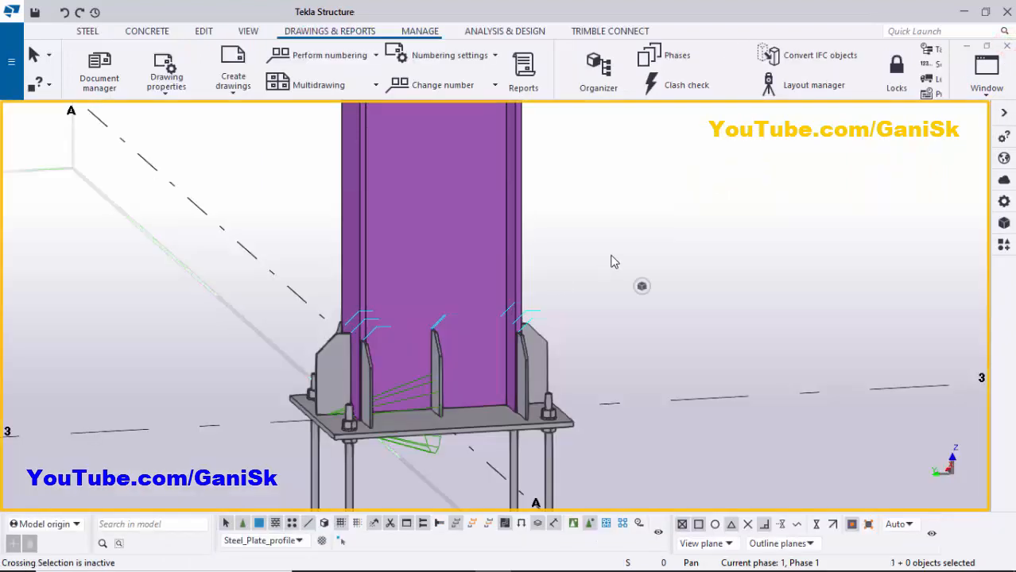
key("ctrl+l")
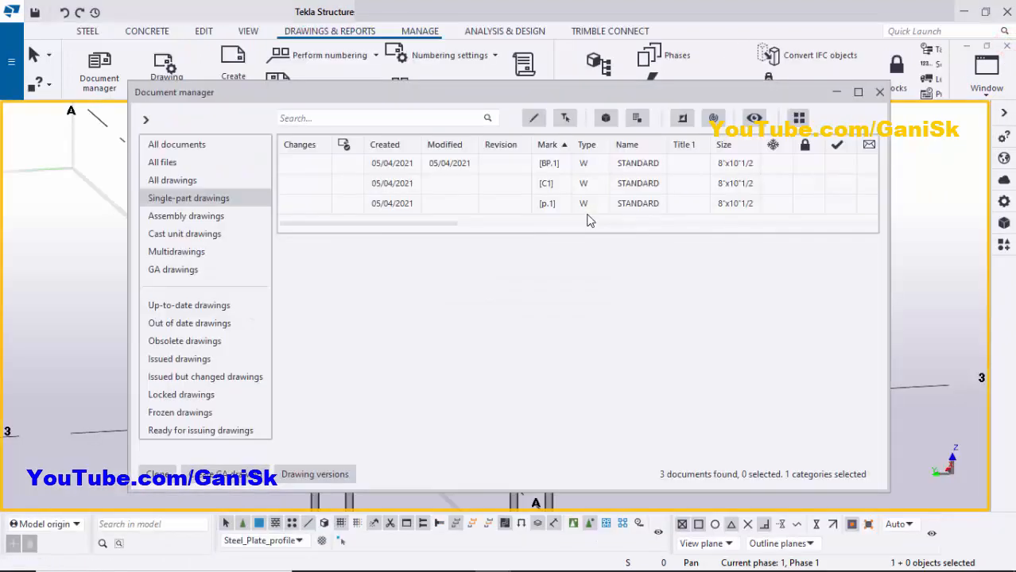
double_click(550, 184)
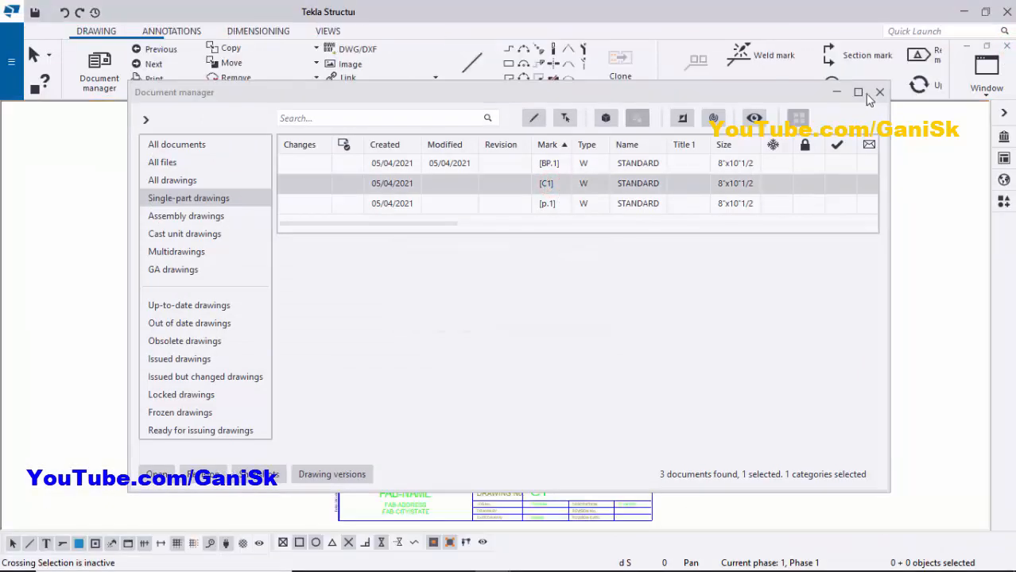
left_click(880, 92)
Examine the column's front view and its profile-and-length dimension on the C1 drawing.
scroll(438, 283, "up", 5)
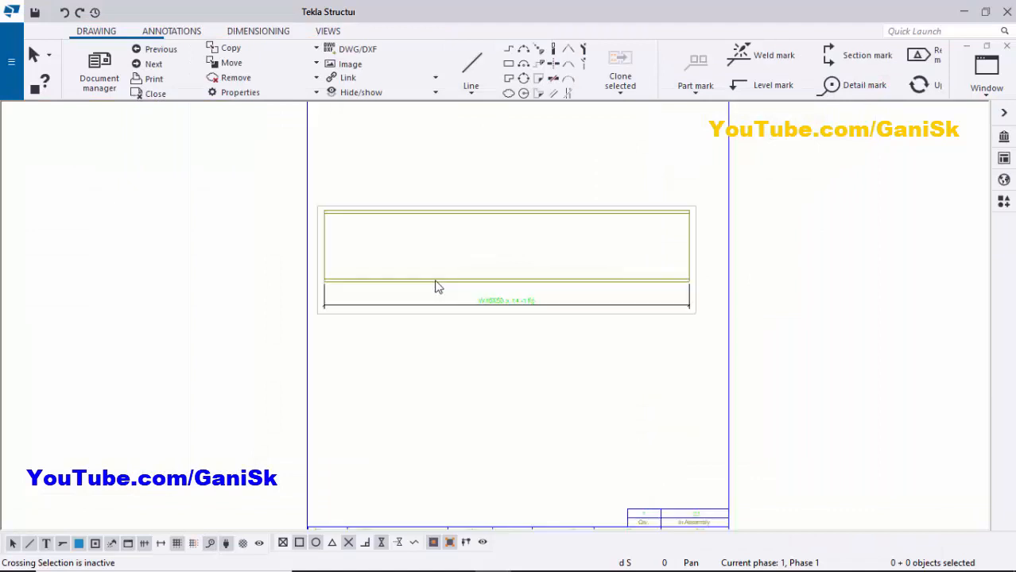
scroll(538, 264, "down", 3)
scroll(470, 323, "up", 4)
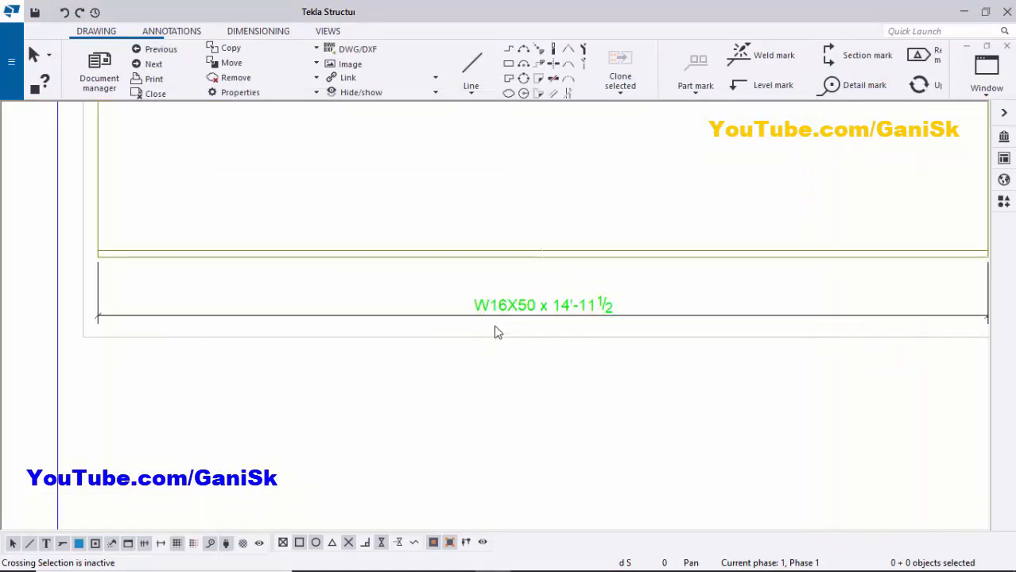
scroll(424, 321, "down", 3)
scroll(424, 321, "up", 2)
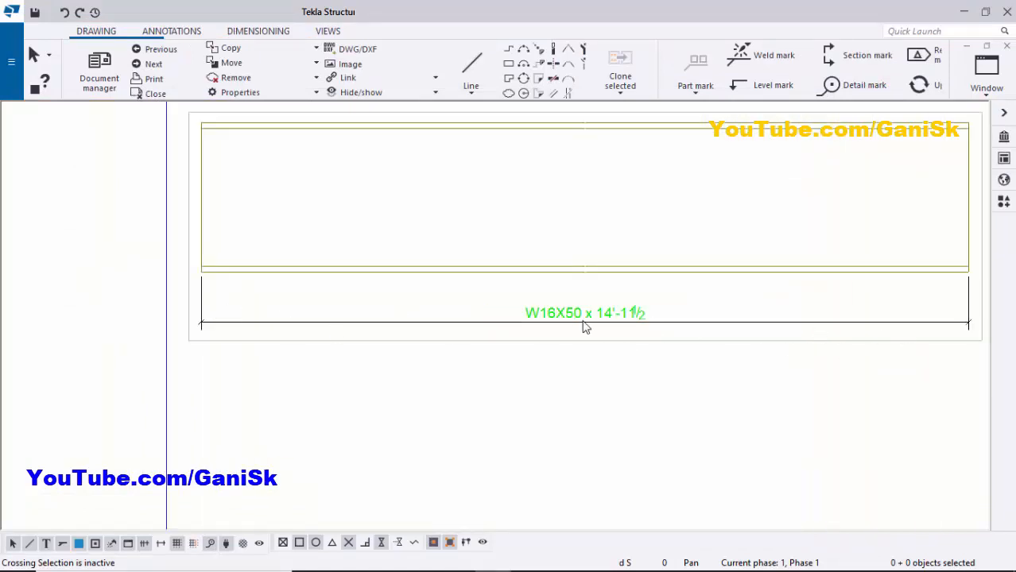
scroll(557, 324, "up", 2)
scroll(613, 297, "down", 4)
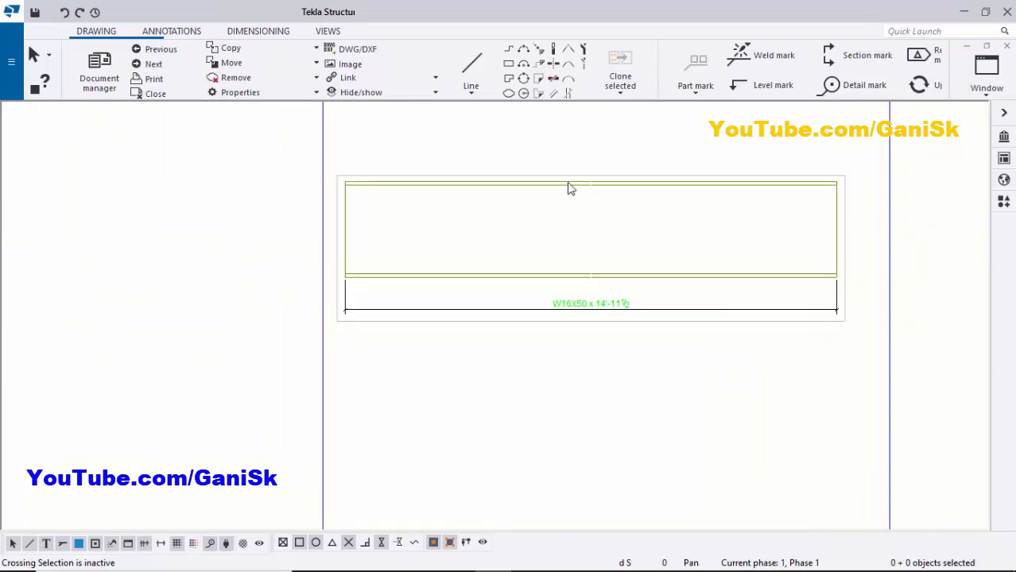
Add a part mark to the column in the front view of the C1 drawing.
scroll(569, 188, "up", 1)
left_click(532, 184)
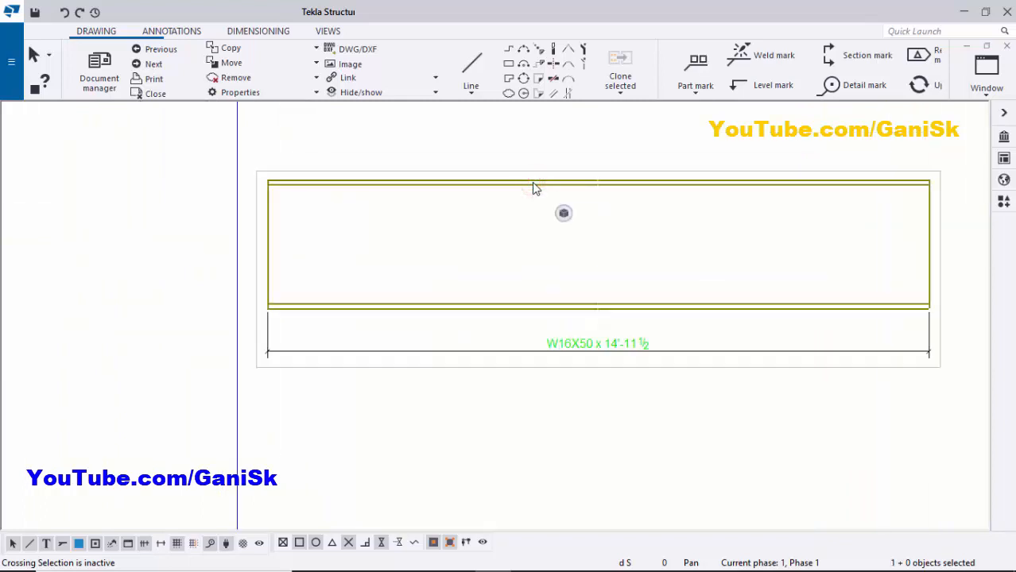
right_click(533, 185)
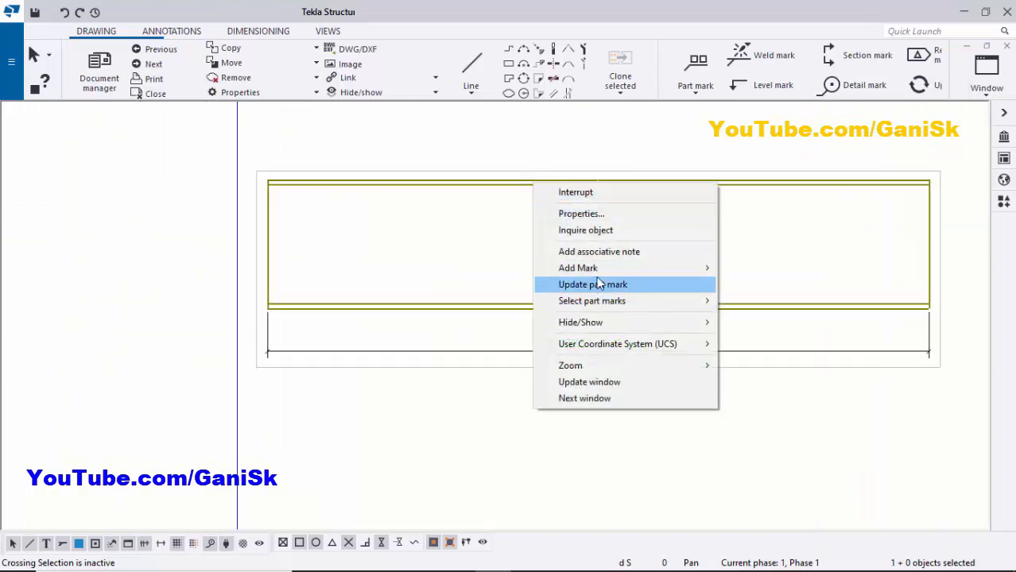
left_click(608, 269)
left_click(843, 284)
Move the C1 part mark slightly up and to the right, clear of the column's upper flange.
scroll(442, 170, "up", 2)
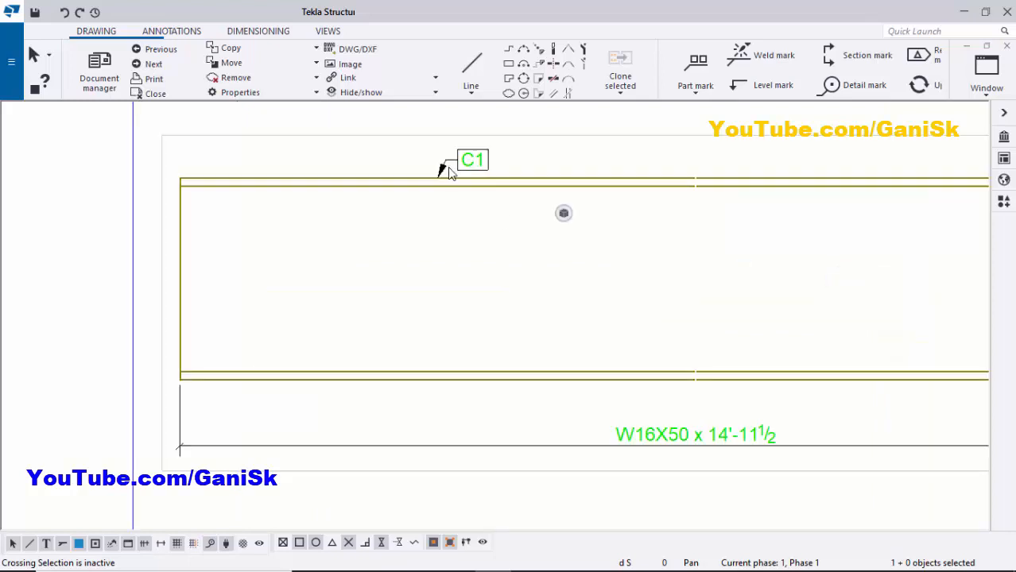
left_click_drag(487, 156, 510, 146)
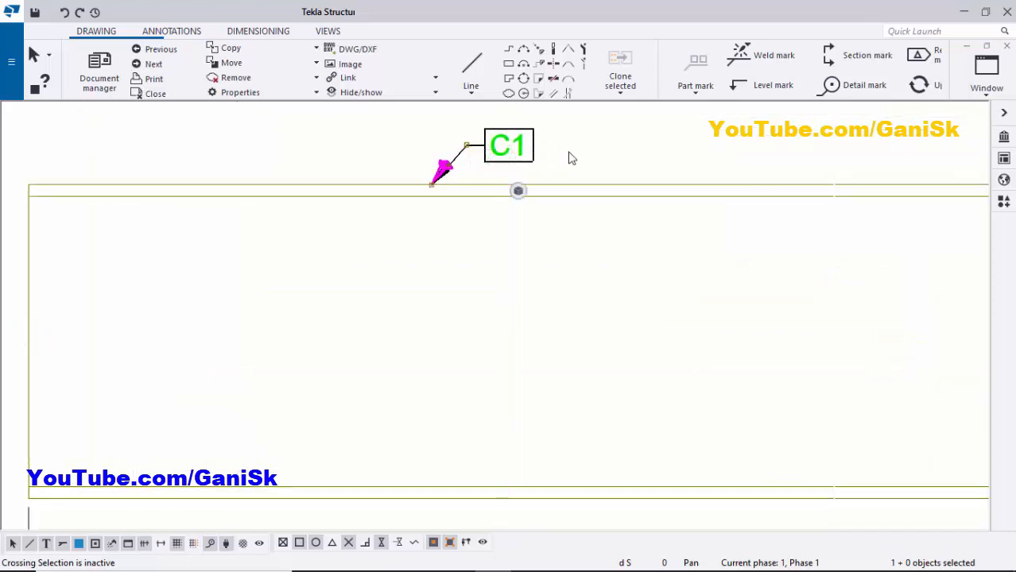
left_click(569, 152)
scroll(569, 152, "down", 2)
scroll(562, 176, "down", 3)
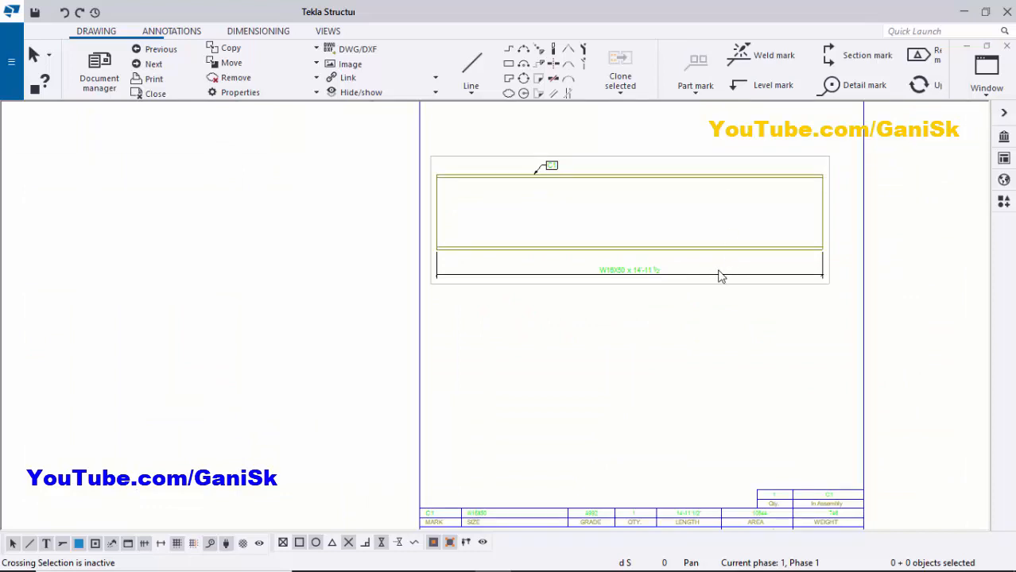
Start a section view of the column, placing the cut plane's first point in the right half of the front view.
left_click(327, 31)
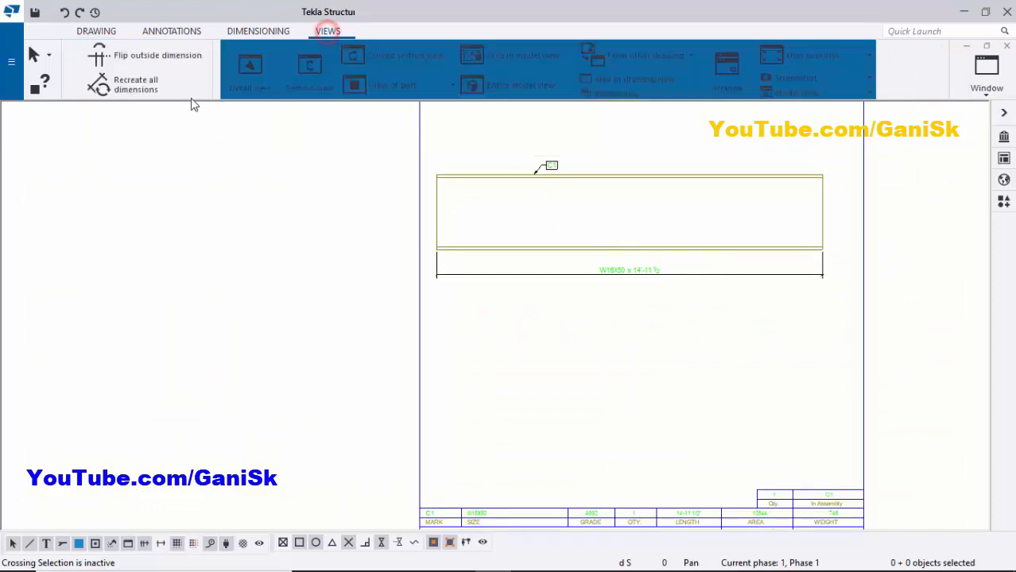
left_click(158, 70)
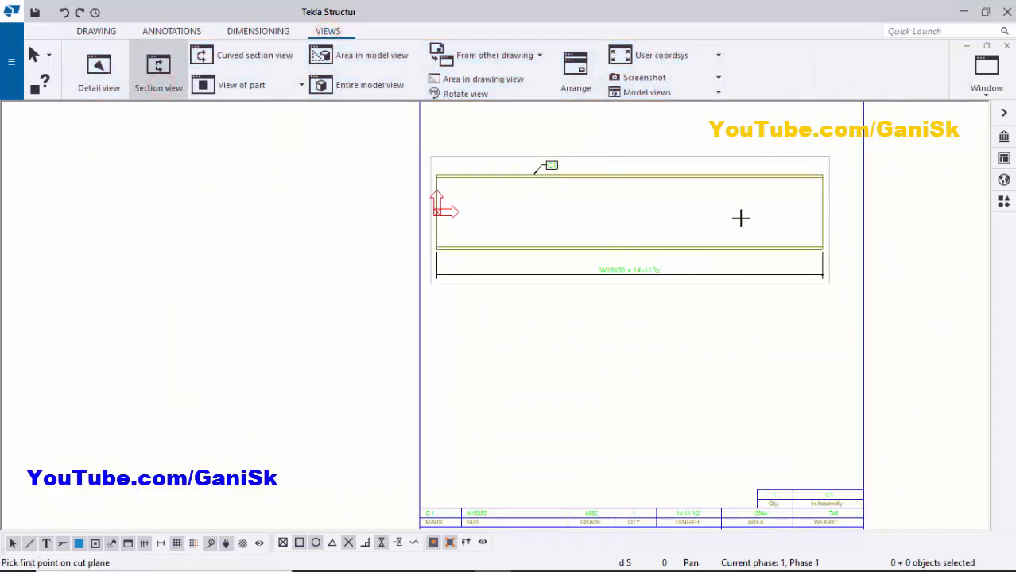
scroll(738, 207, "up", 2)
scroll(740, 161, "up", 2)
left_click(725, 152)
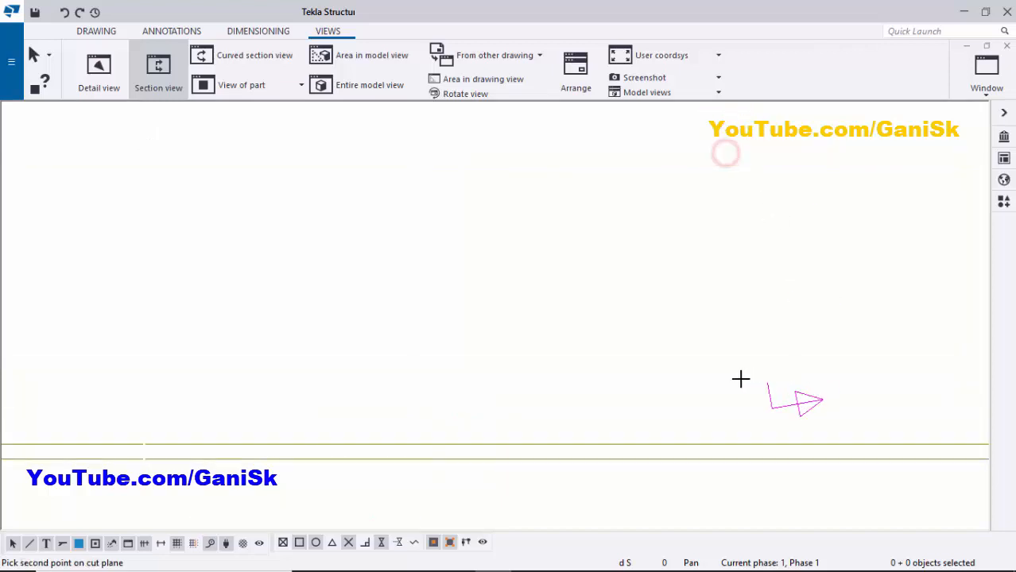
Finish the section's cut plane by snapping its second point perpendicular to the bottom flange's lower edge.
scroll(694, 482, "down", 8)
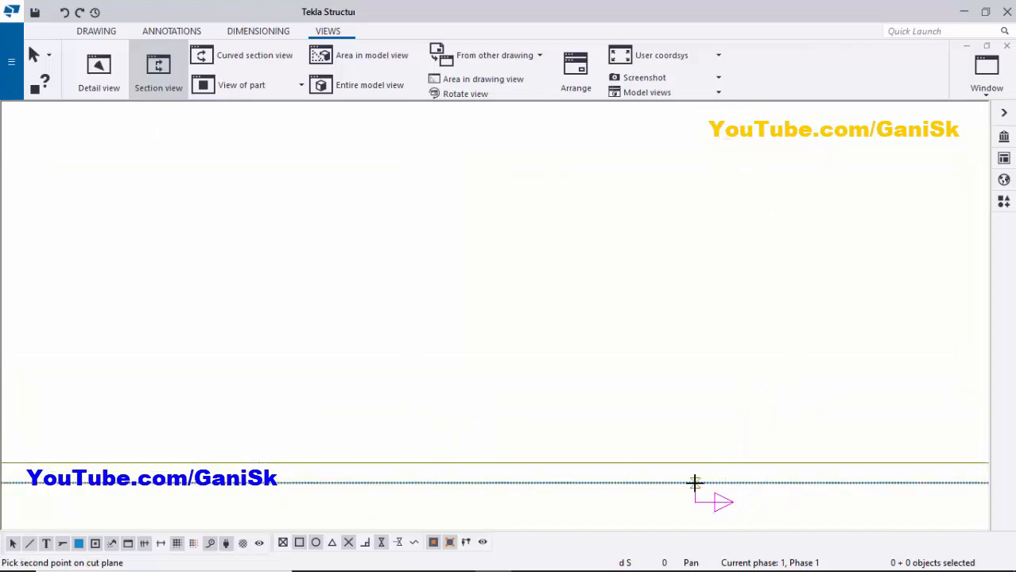
scroll(694, 484, "up", 1)
scroll(689, 485, "up", 2)
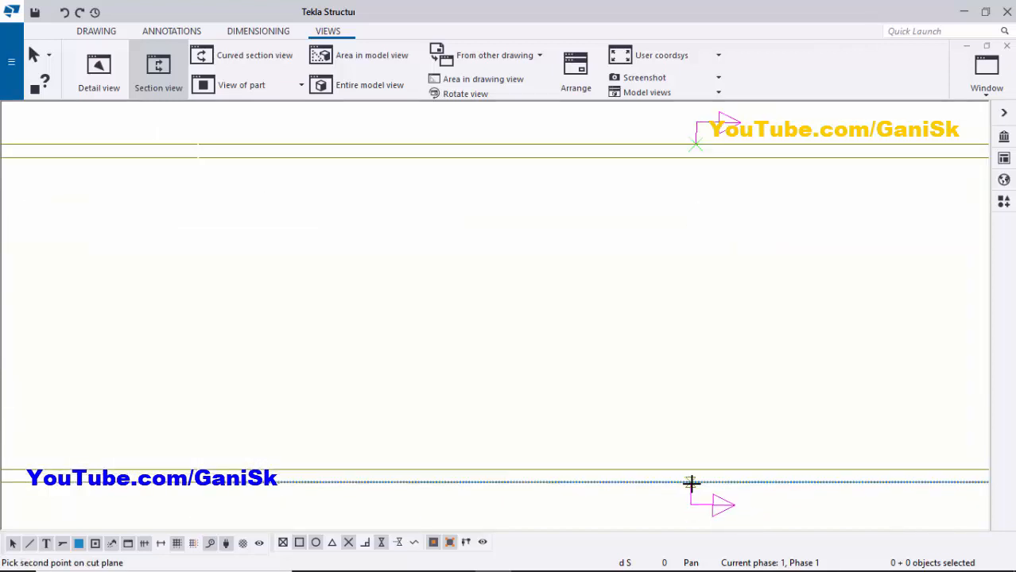
scroll(678, 484, "up", 2)
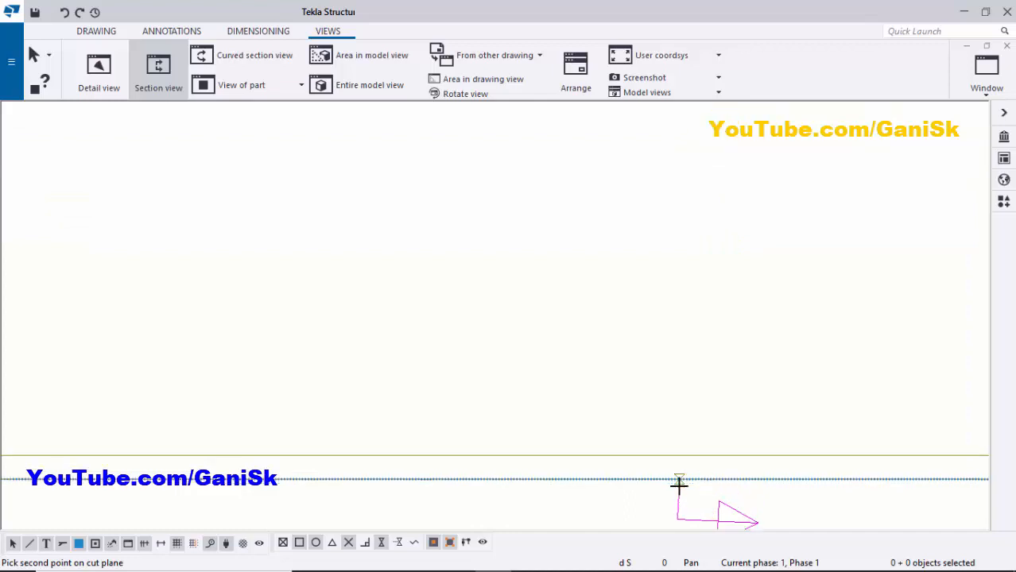
left_click(366, 545)
scroll(533, 436, "down", 3)
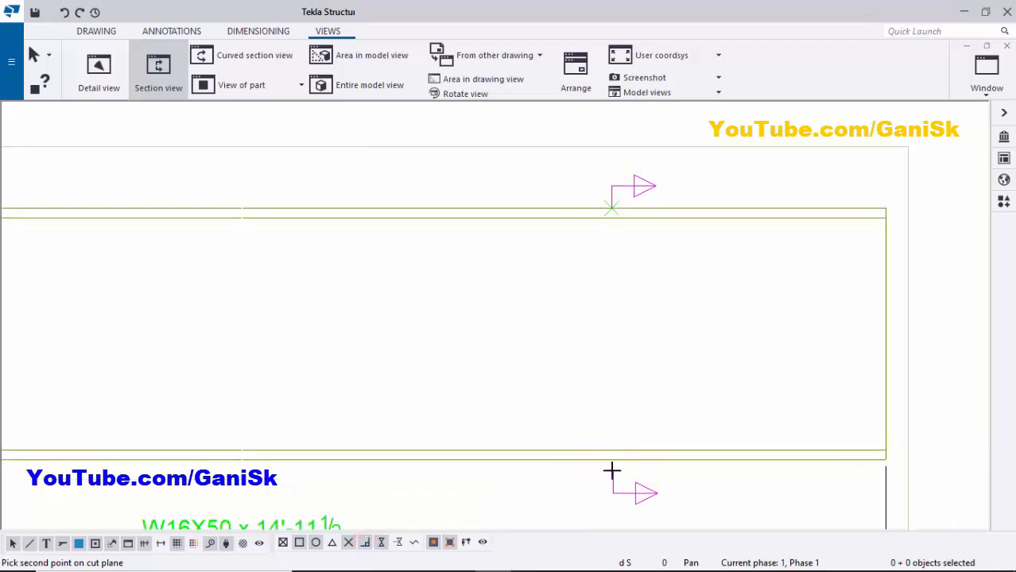
scroll(612, 461, "up", 2)
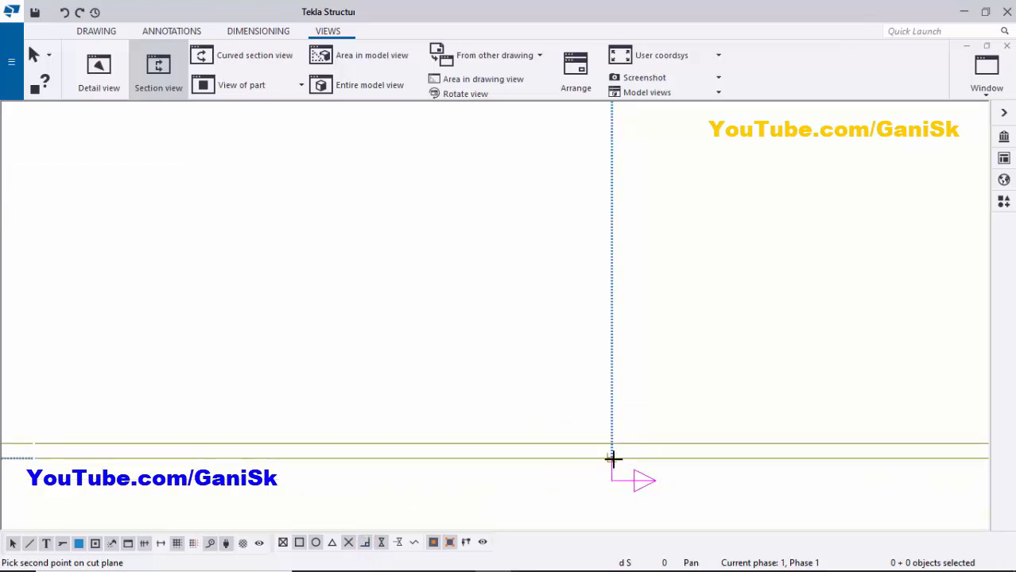
left_click(613, 458)
Define a cut box spanning the full beam depth around the cut line and place the section view below the beam.
scroll(608, 465, "down", 2)
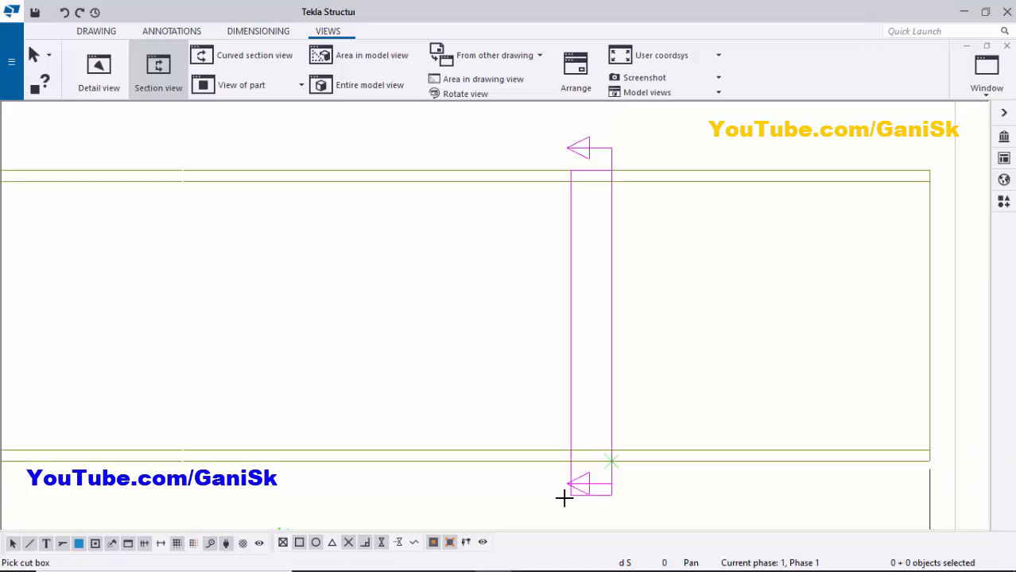
left_click(541, 508)
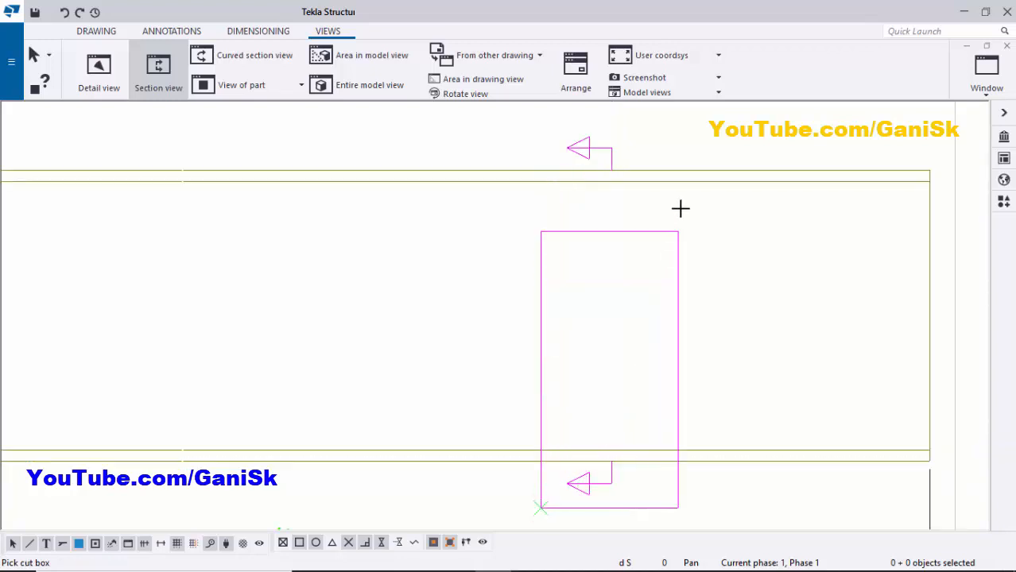
left_click(684, 130)
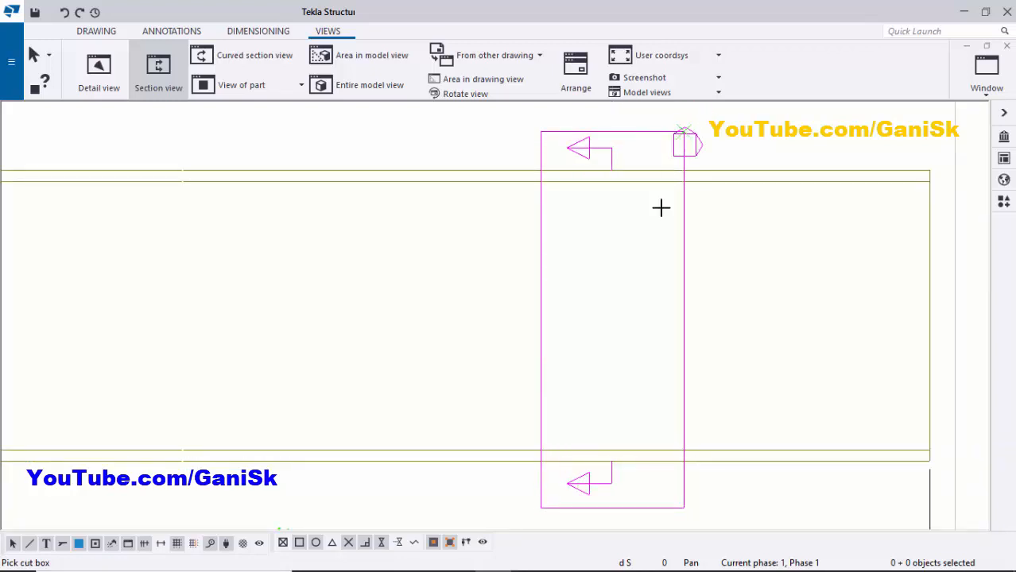
scroll(601, 286, "down", 5)
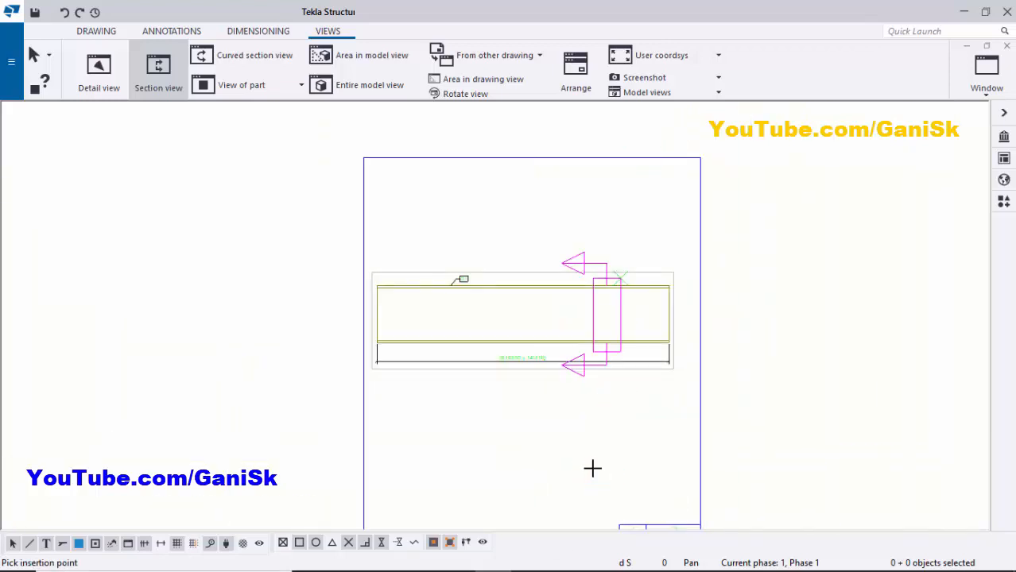
left_click(590, 461)
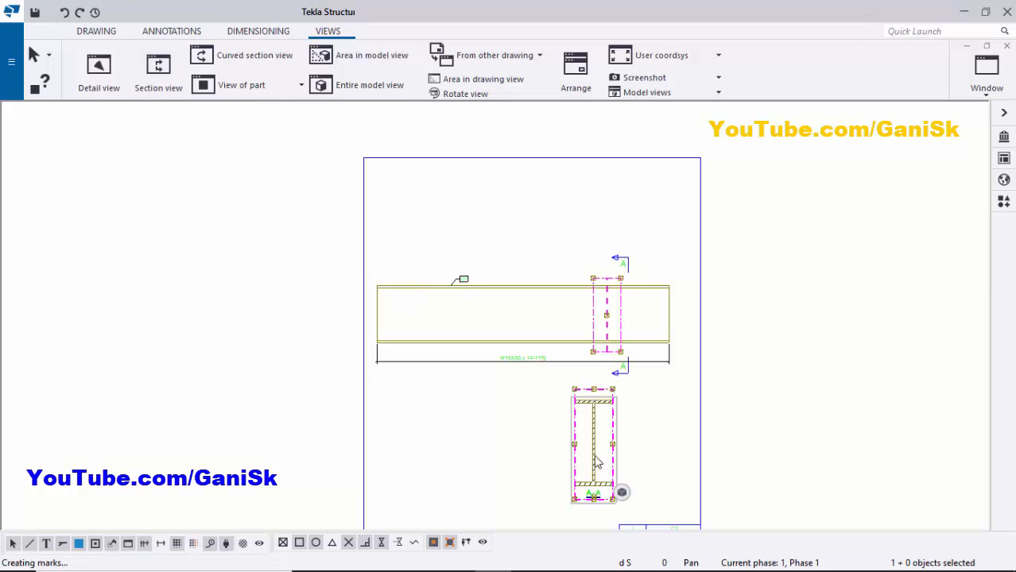
left_click(657, 430)
Check the beam view's scale in its properties and set section view A-A to the same 1/12 scale.
scroll(596, 413, "up", 2)
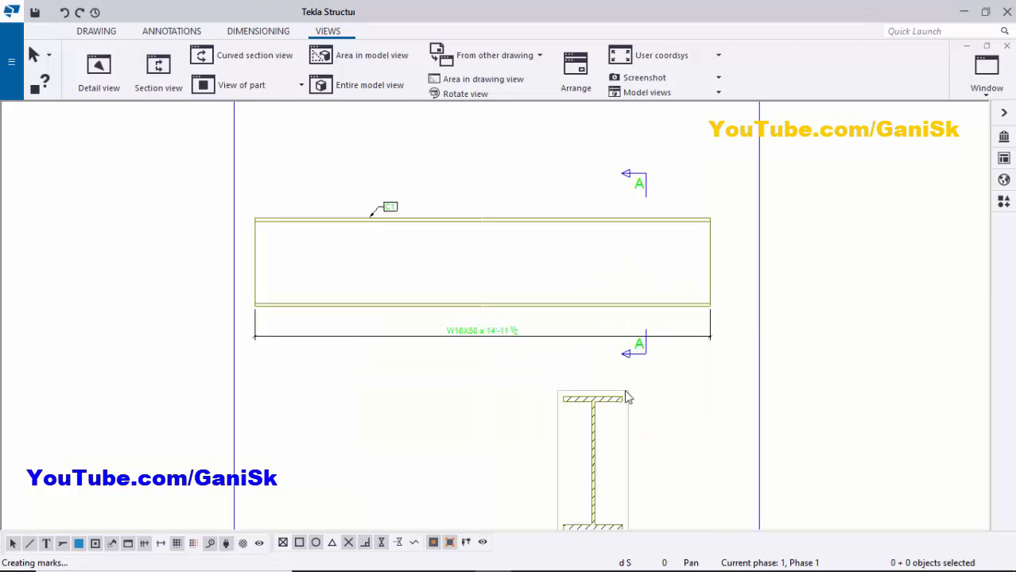
double_click(687, 368)
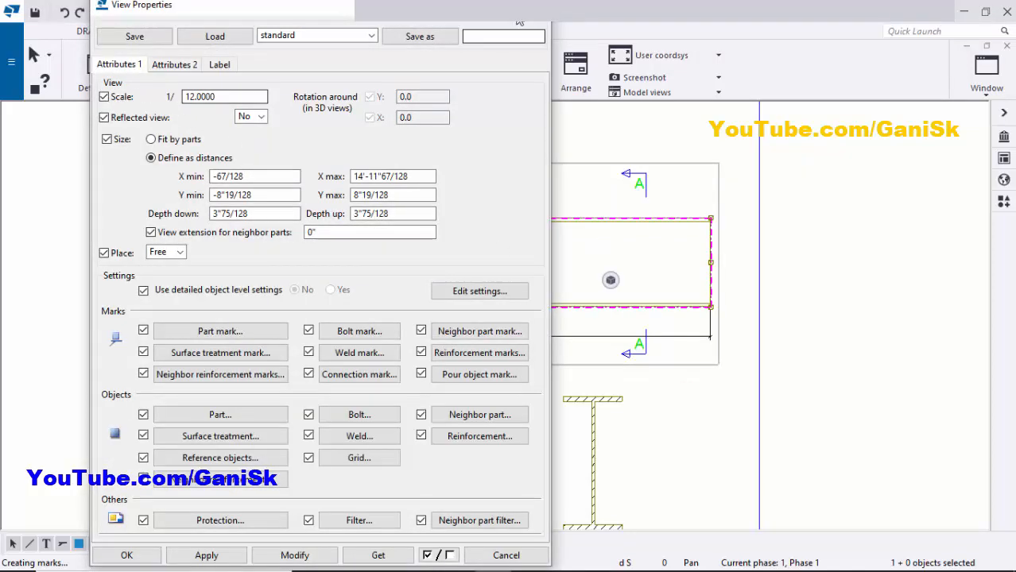
left_click(535, 7)
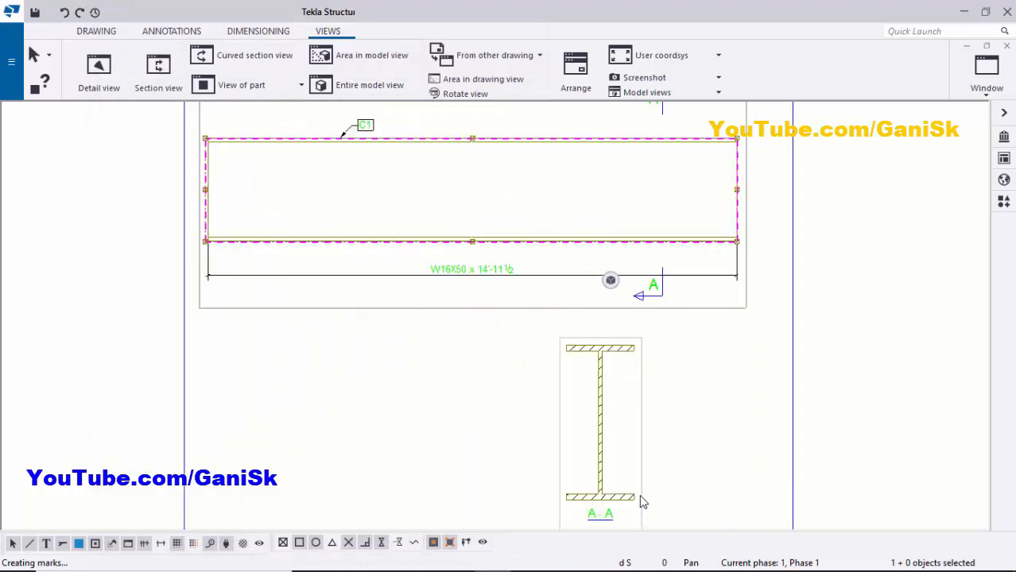
double_click(643, 500)
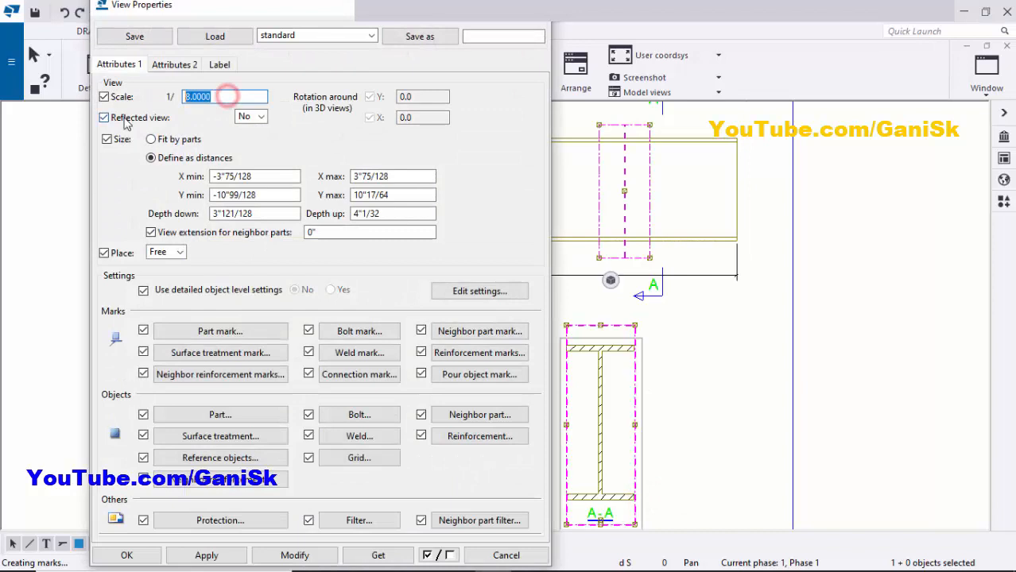
left_click(290, 557)
left_click(155, 555)
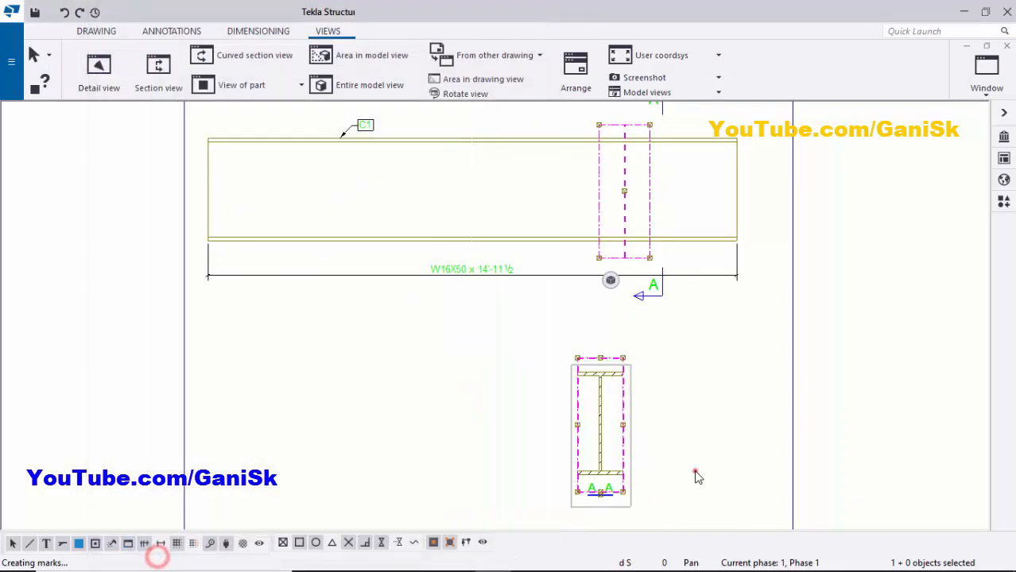
Move section view A-A sideways so that it sits beneath the beam's section marks.
left_click(696, 473)
left_click(637, 490)
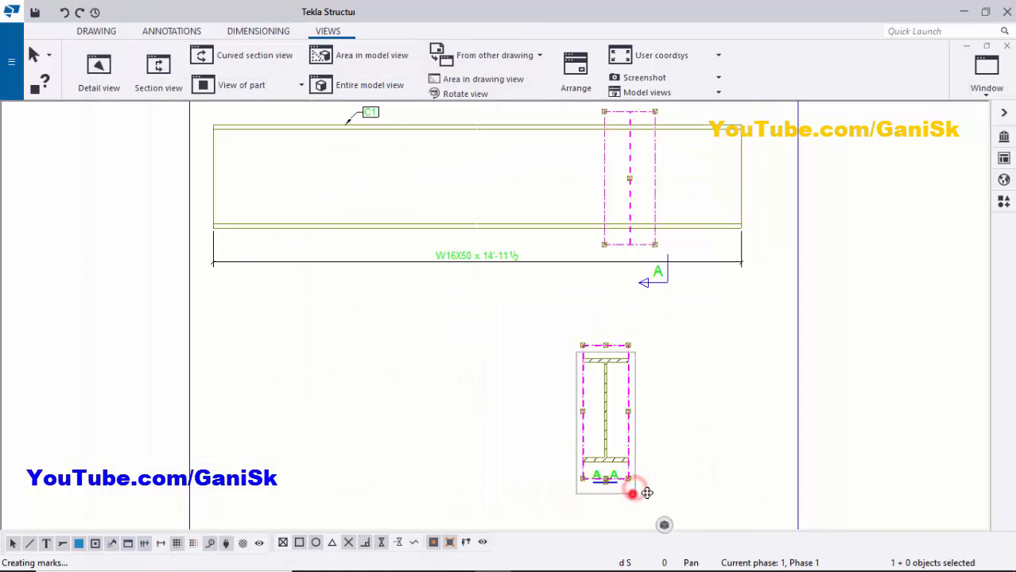
left_click(709, 453)
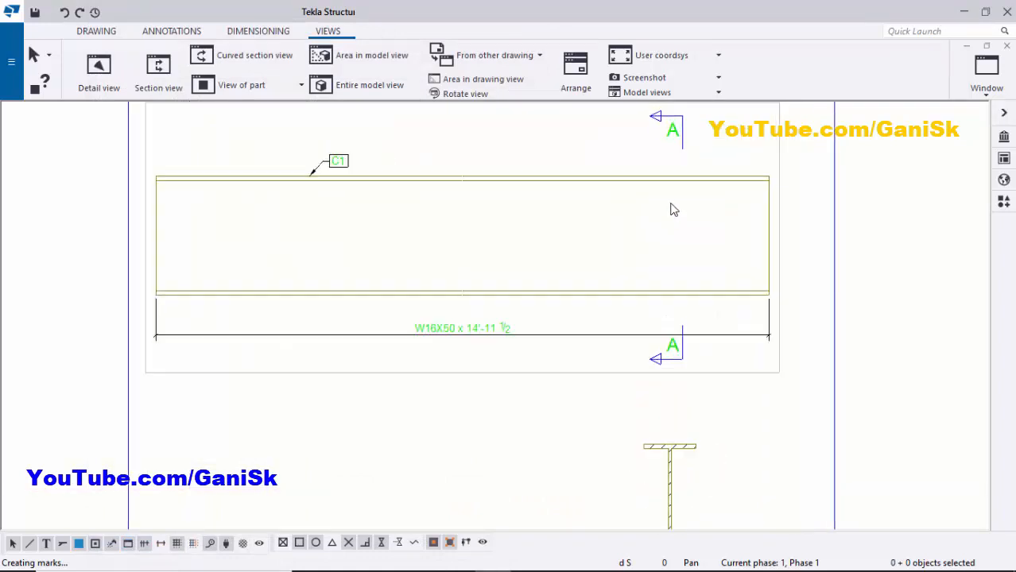
Move the section A cut marks closer to the beam.
scroll(690, 289, "up", 3)
left_click(674, 354)
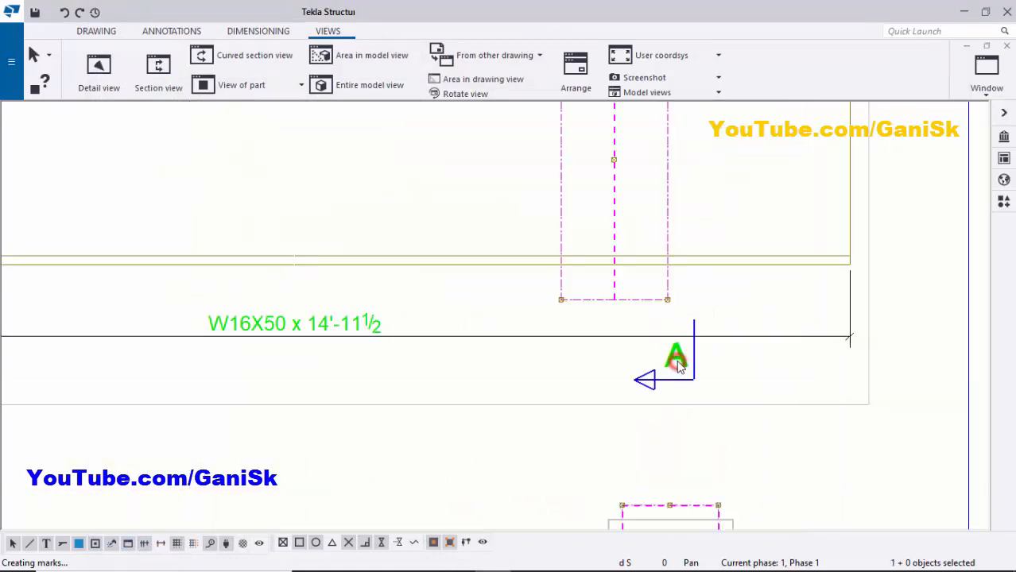
scroll(680, 361, "down", 4)
scroll(680, 362, "down", 2)
scroll(681, 248, "up", 2)
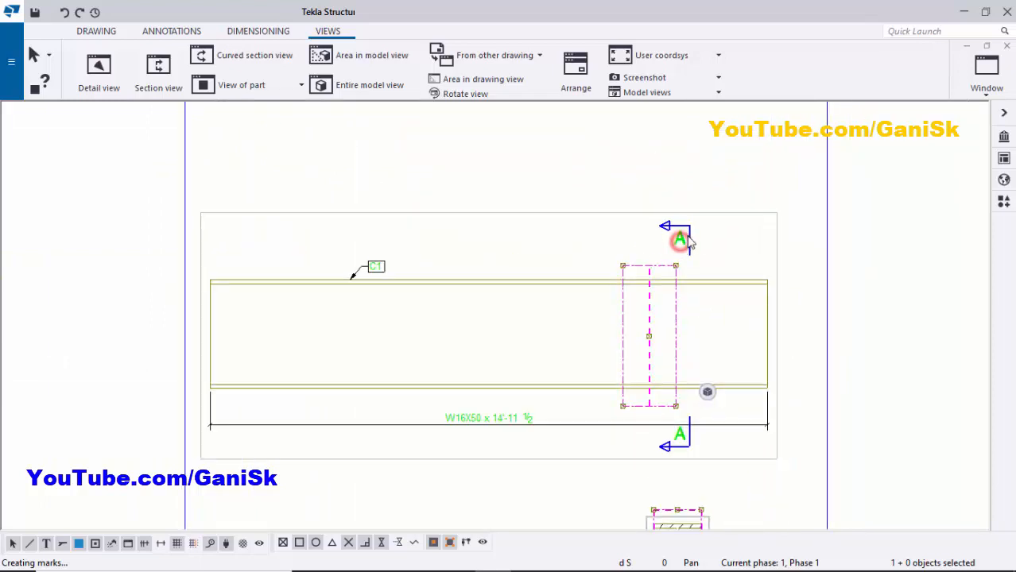
left_click(714, 259)
scroll(685, 454, "up", 3)
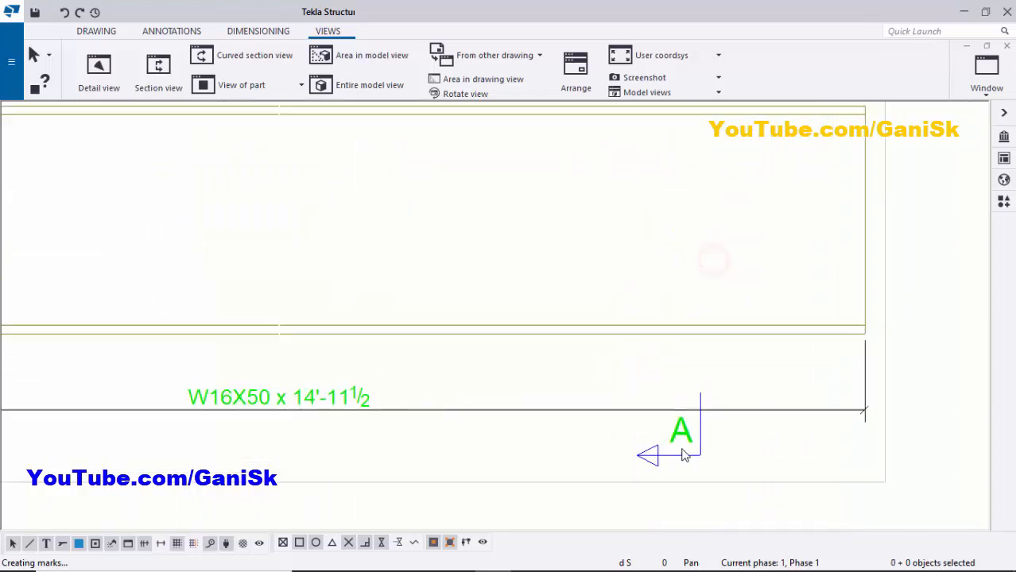
scroll(685, 455, "up", 1)
left_click(688, 454)
left_click_drag(685, 447, 686, 396)
left_click(748, 372)
Move the W16X50 length dimension line farther below the beam so it clears the lower section mark.
left_click(749, 403)
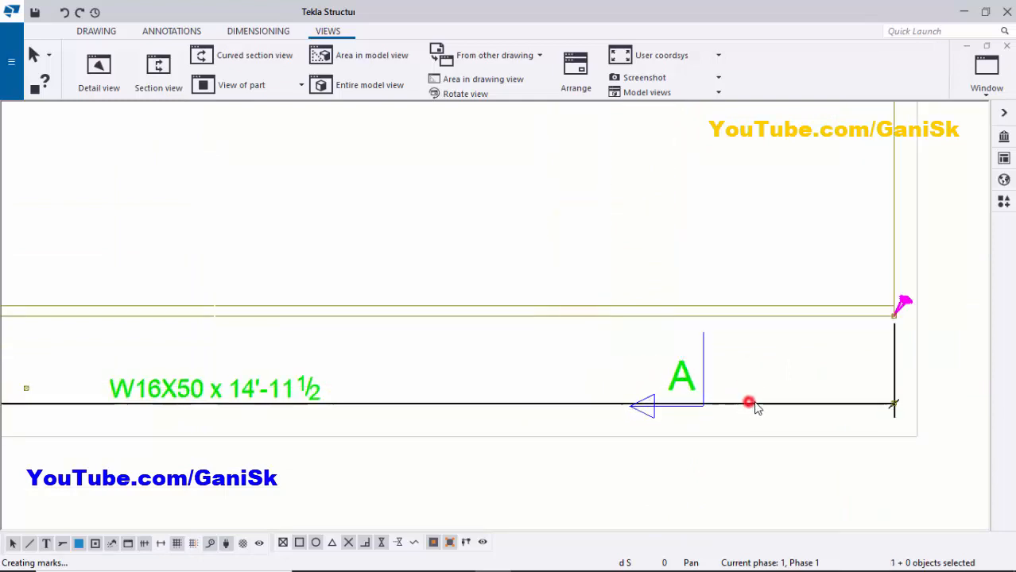
left_click_drag(757, 402, 752, 445)
left_click(758, 396)
scroll(744, 397, "down", 4)
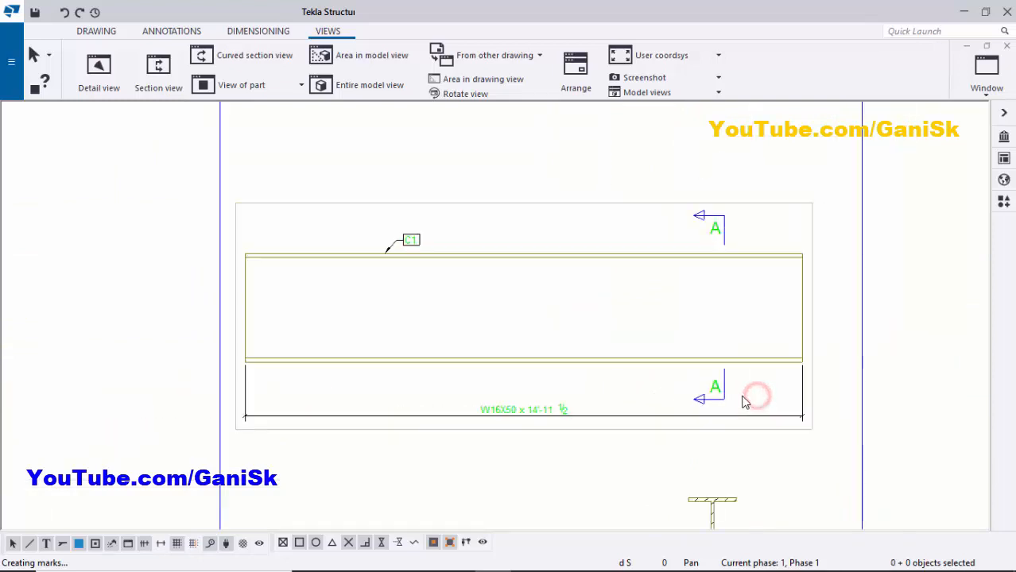
scroll(755, 355, "down", 2)
Remove the hatching from the beam in section A-A by setting its section fill type to None.
scroll(740, 494, "up", 5)
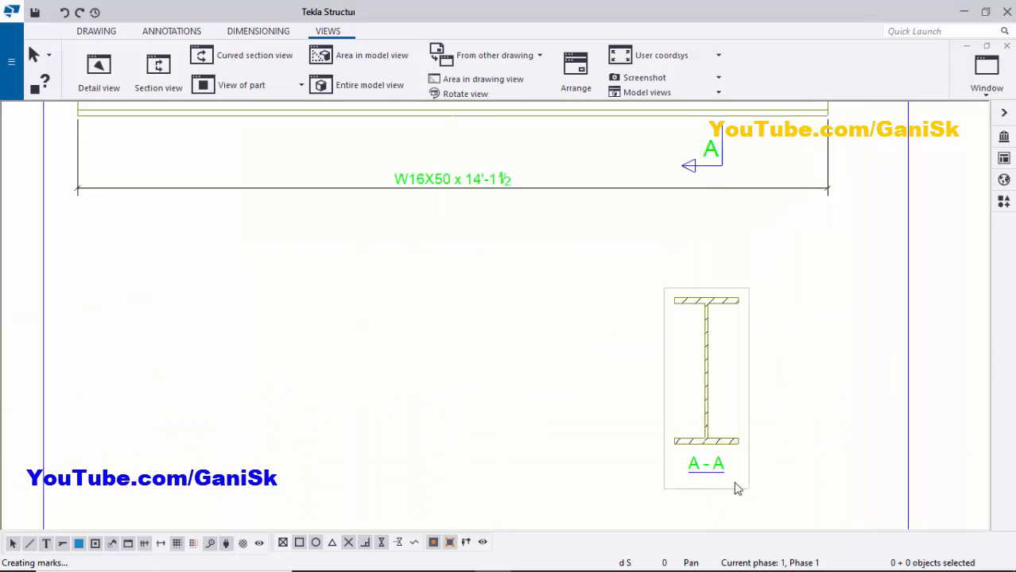
double_click(696, 437)
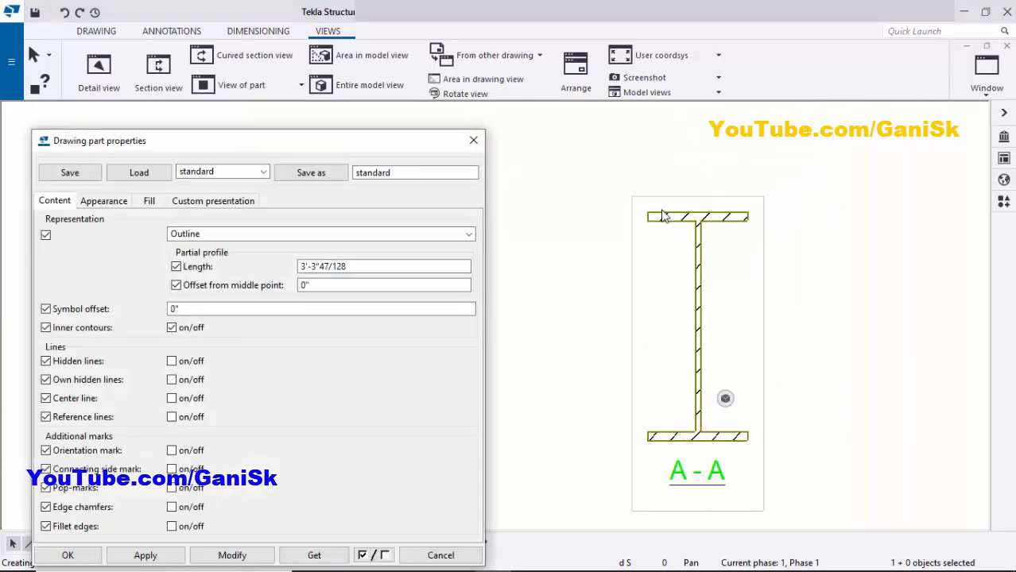
left_click(151, 202)
left_click(387, 255)
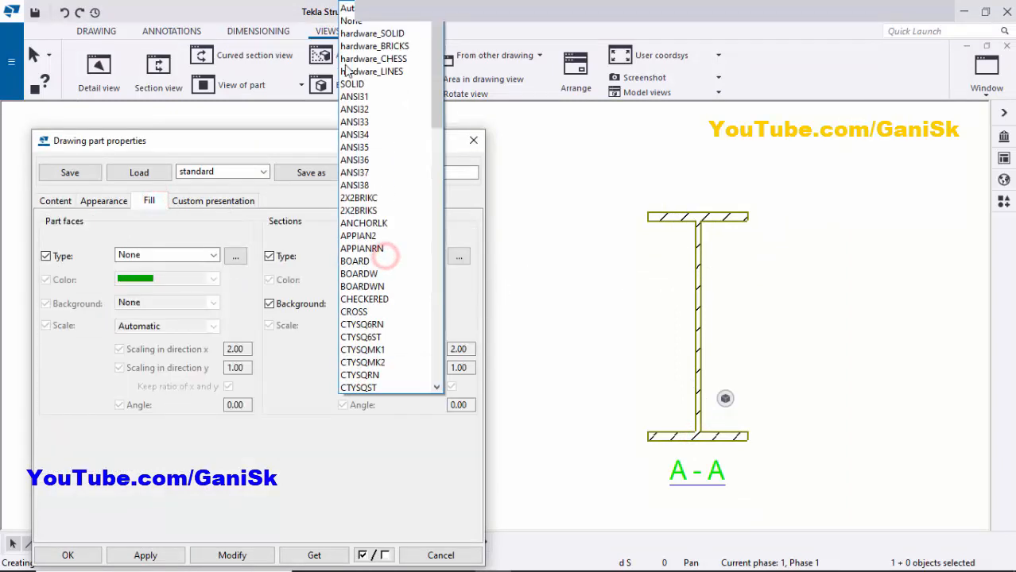
left_click(359, 22)
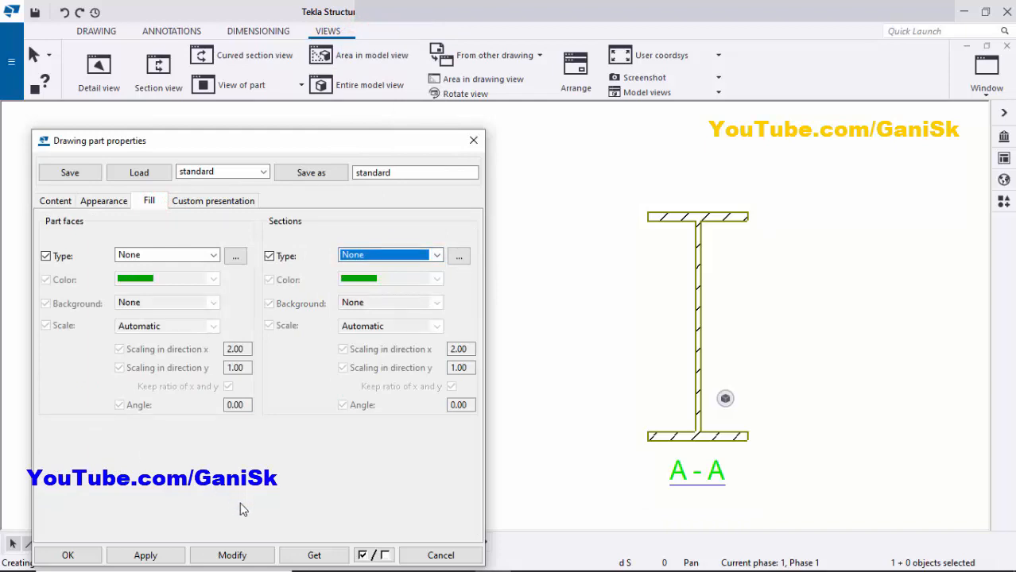
left_click(232, 555)
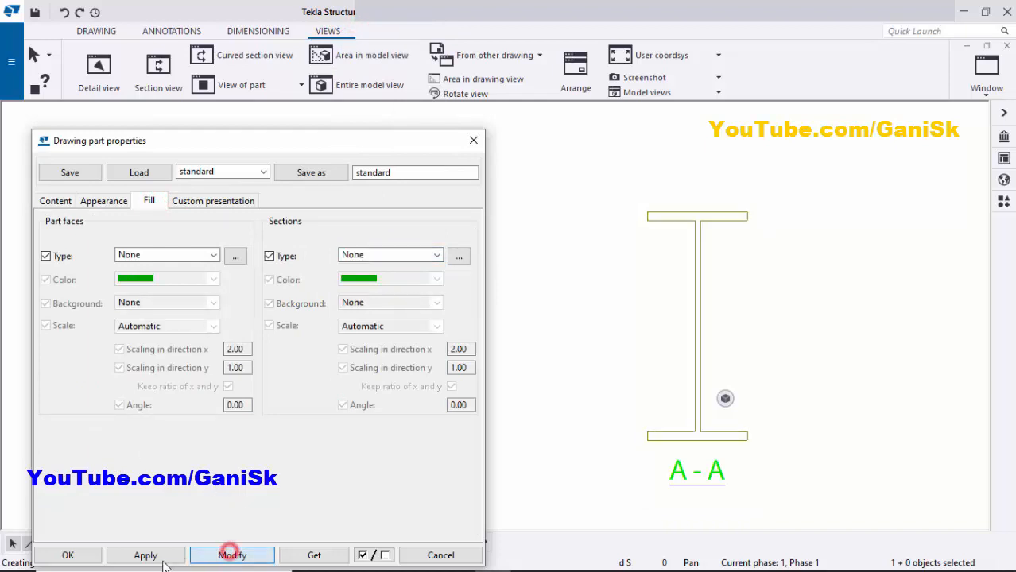
left_click(90, 558)
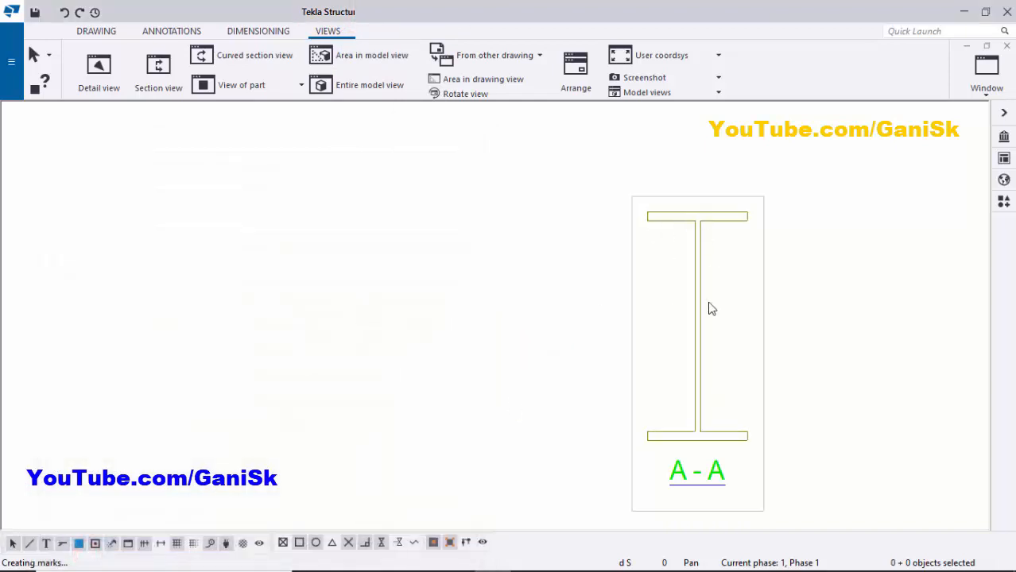
Review the sheet layout and examine the mark, size, grade, quantity, length, area and weight entries in the material list.
scroll(723, 452, "down", 4)
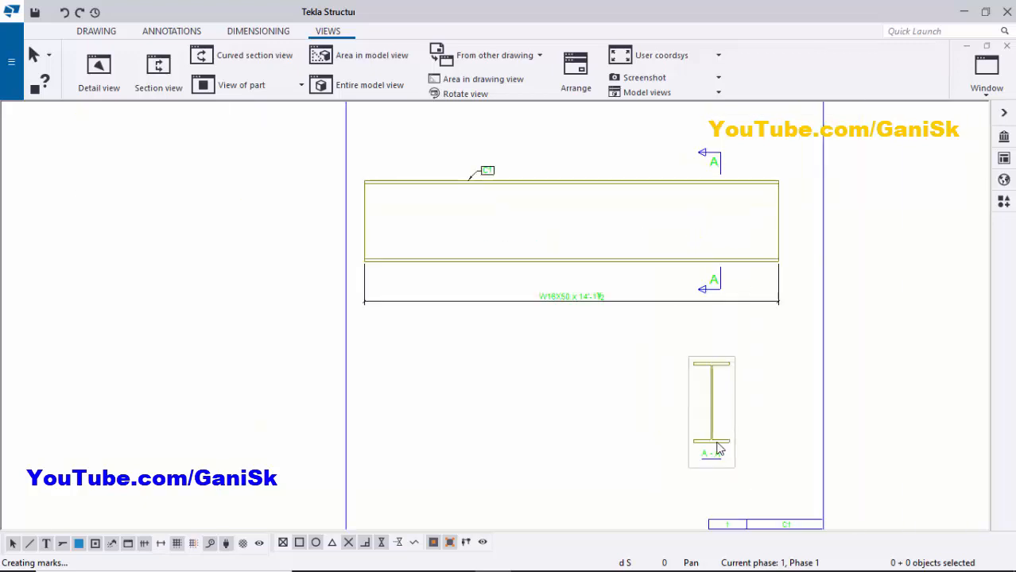
scroll(696, 435, "down", 2)
scroll(662, 342, "down", 2)
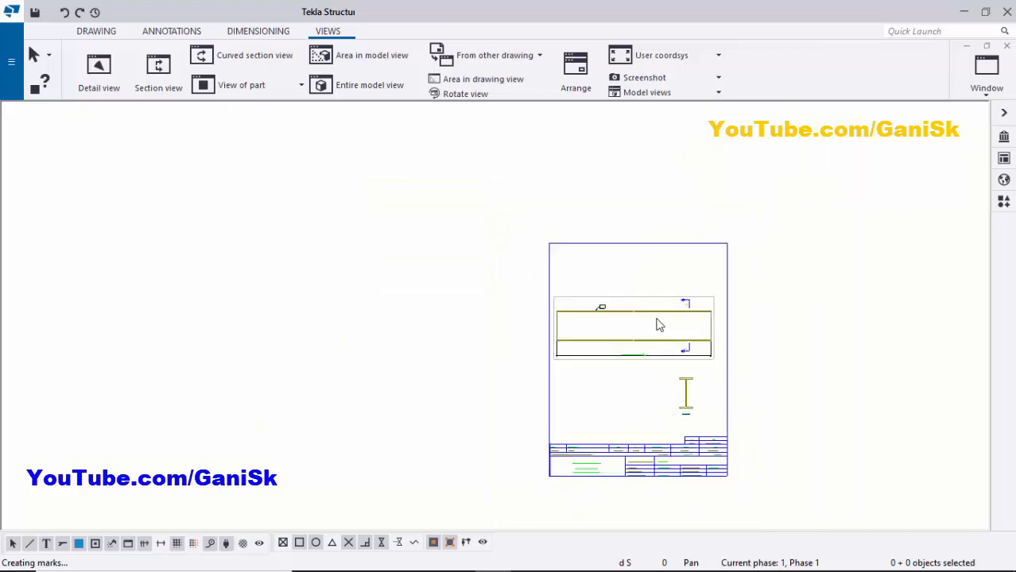
scroll(635, 340, "up", 5)
scroll(596, 426, "down", 2)
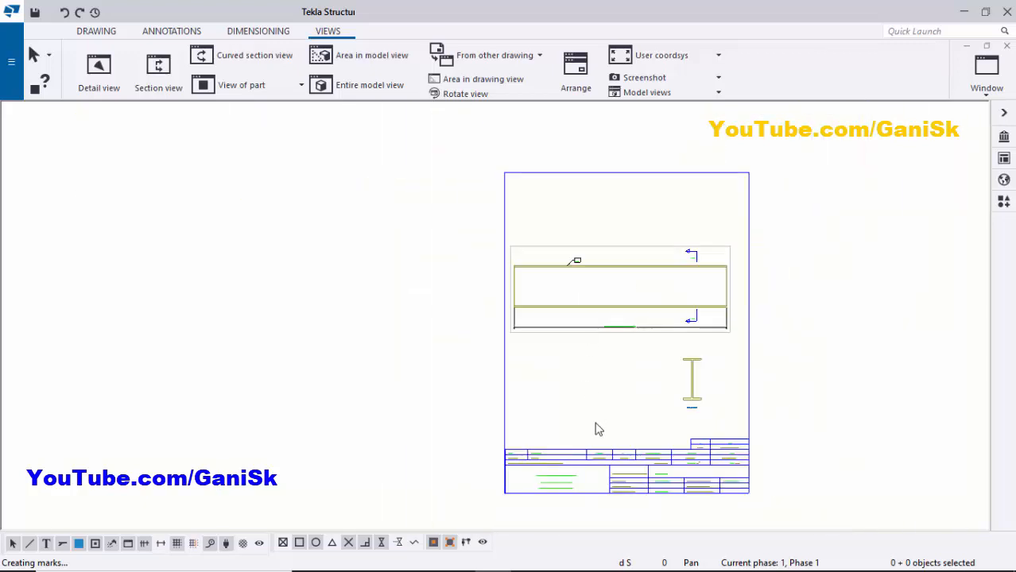
scroll(481, 442, "up", 5)
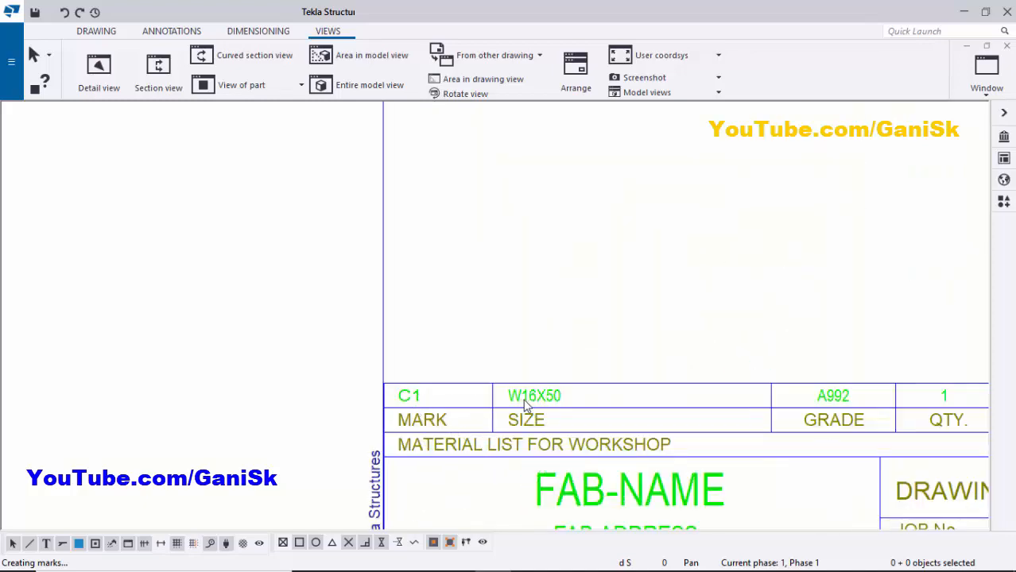
scroll(563, 401, "down", 2)
scroll(662, 394, "up", 5)
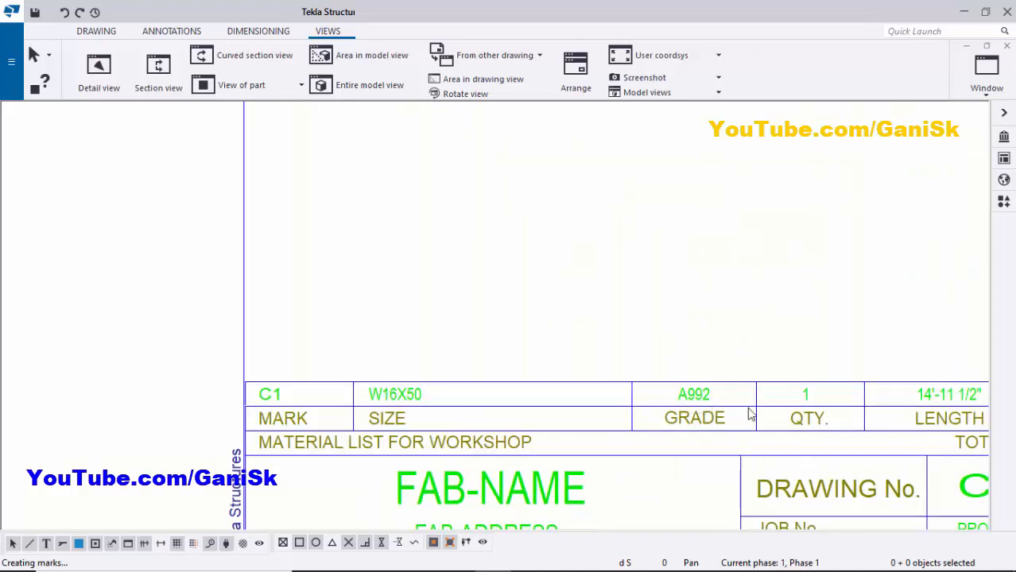
scroll(779, 402, "down", 2)
scroll(882, 402, "up", 1)
scroll(807, 405, "down", 3)
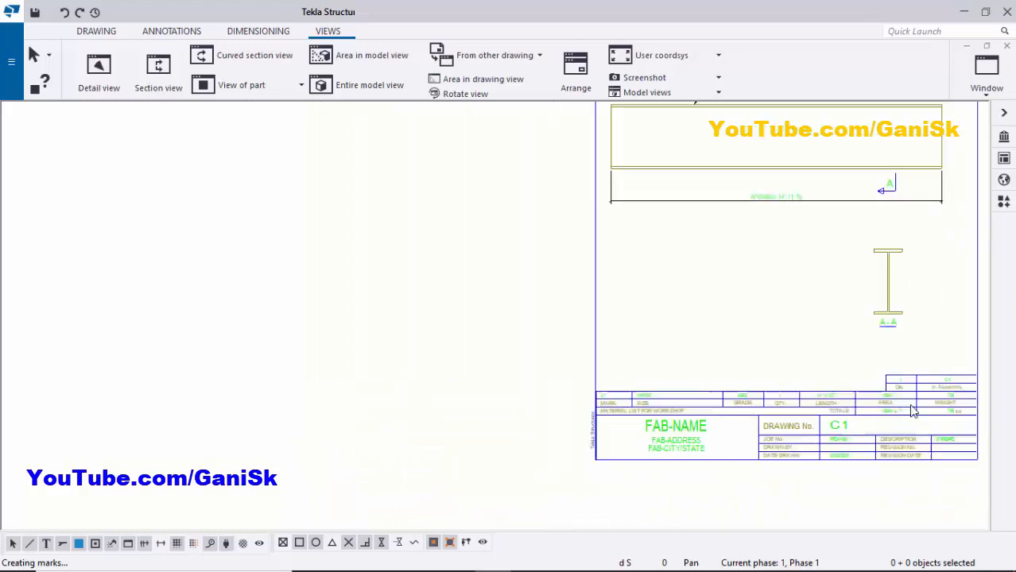
scroll(950, 405, "up", 1)
scroll(950, 408, "up", 2)
scroll(878, 417, "down", 3)
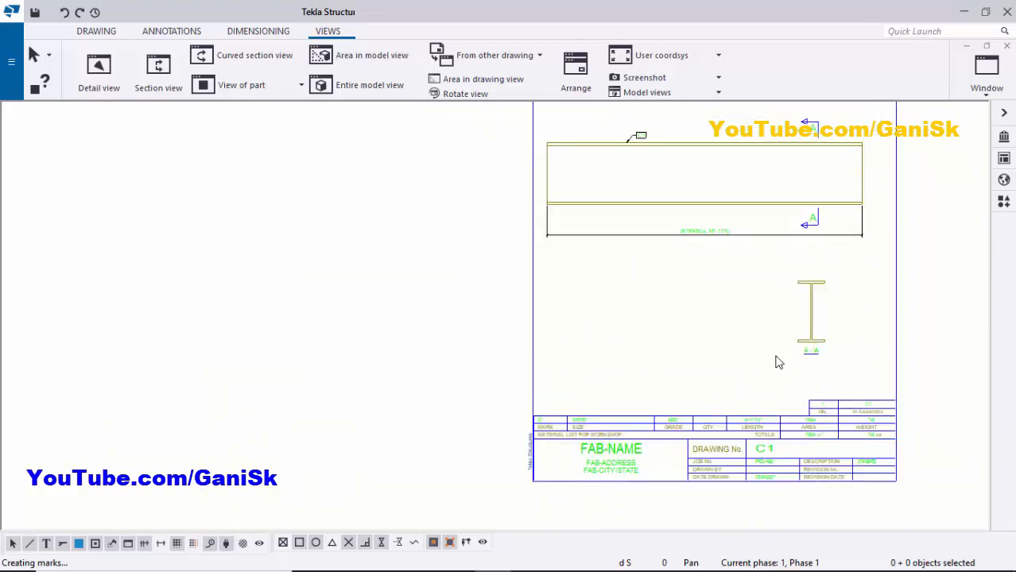
Close the C1 drawing and open the single-part drawing p.1 from the document manager.
left_click(1006, 46)
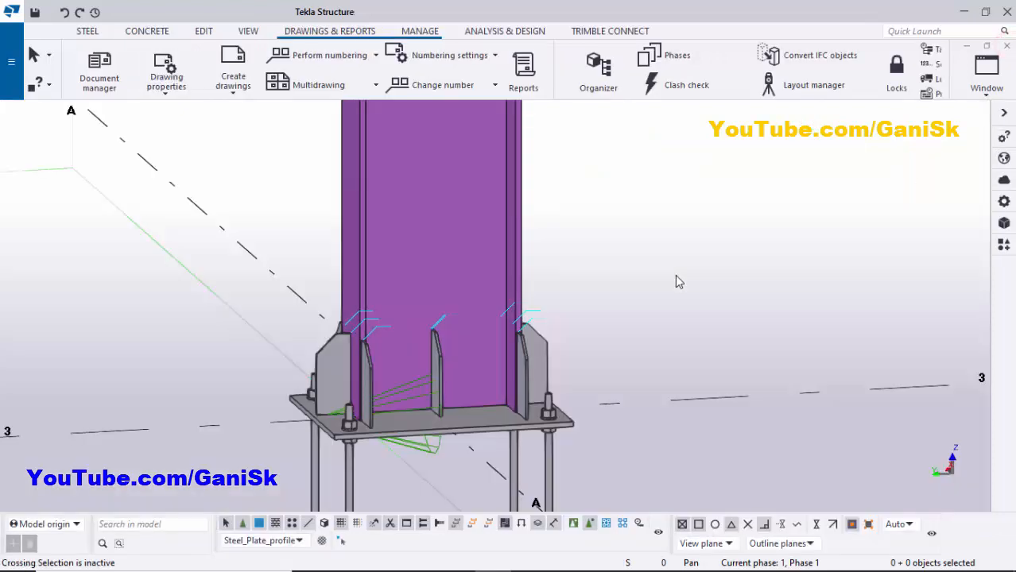
key("ctrl+l")
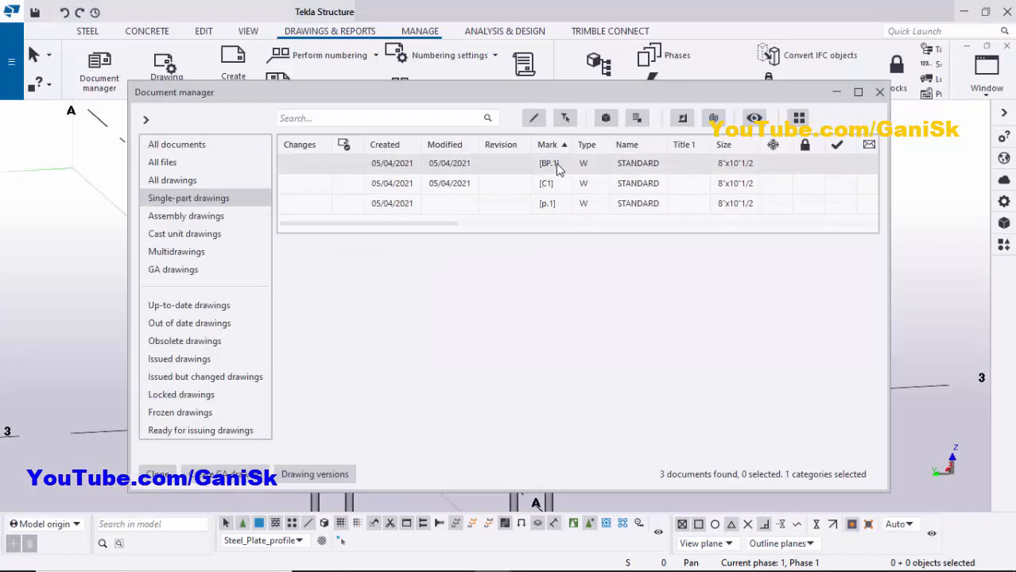
left_click(552, 165)
left_click(545, 183)
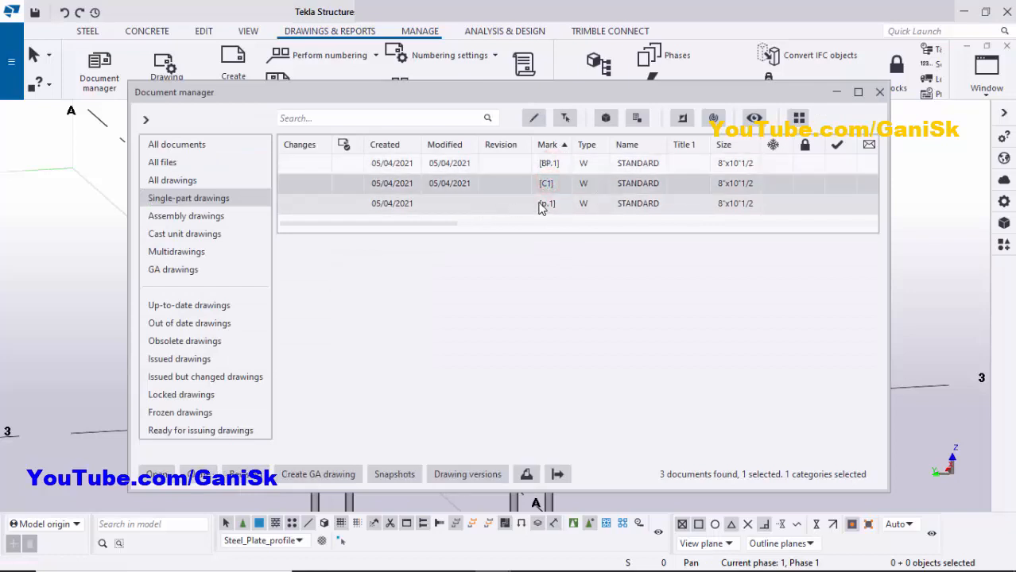
left_click(546, 206)
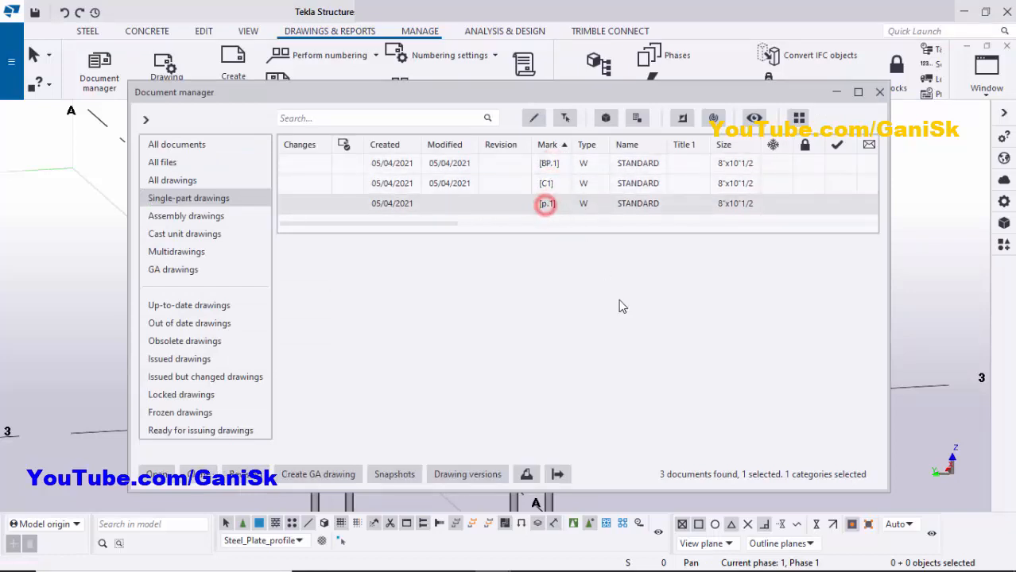
left_click(880, 93)
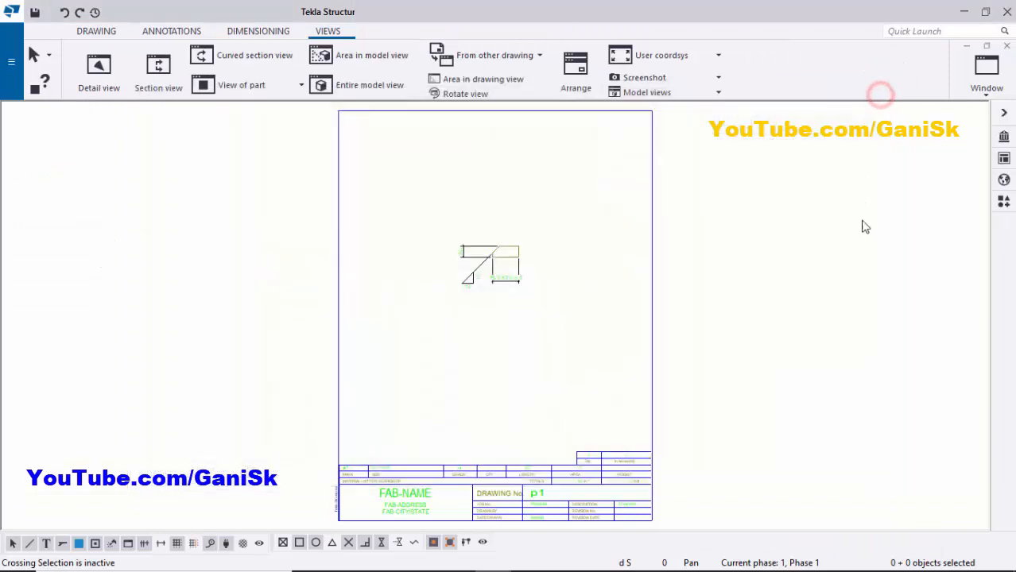
Set the scale of the p.1 plate view to 1/6.
scroll(504, 280, "up", 5)
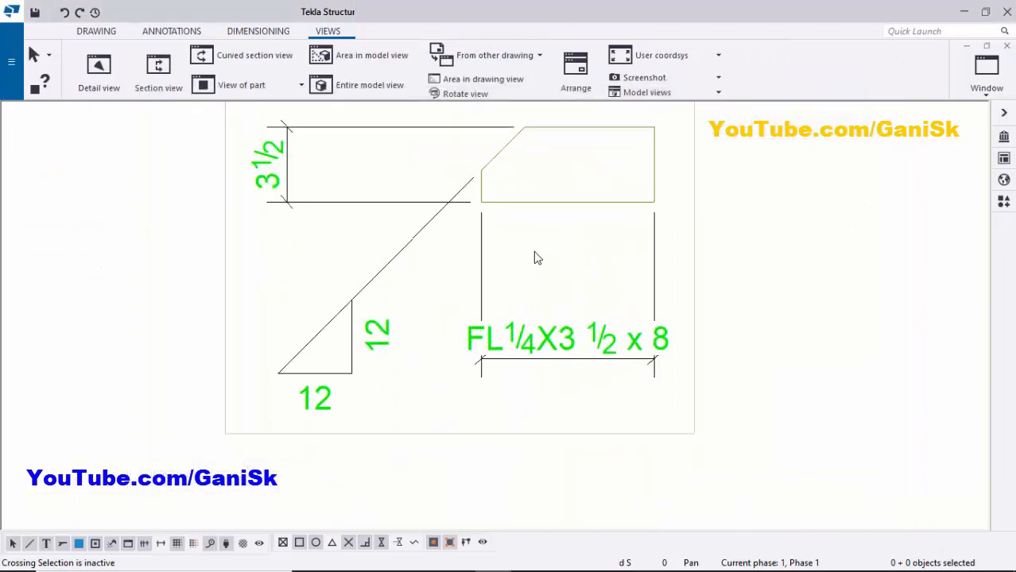
scroll(535, 255, "down", 1)
scroll(533, 230, "down", 4)
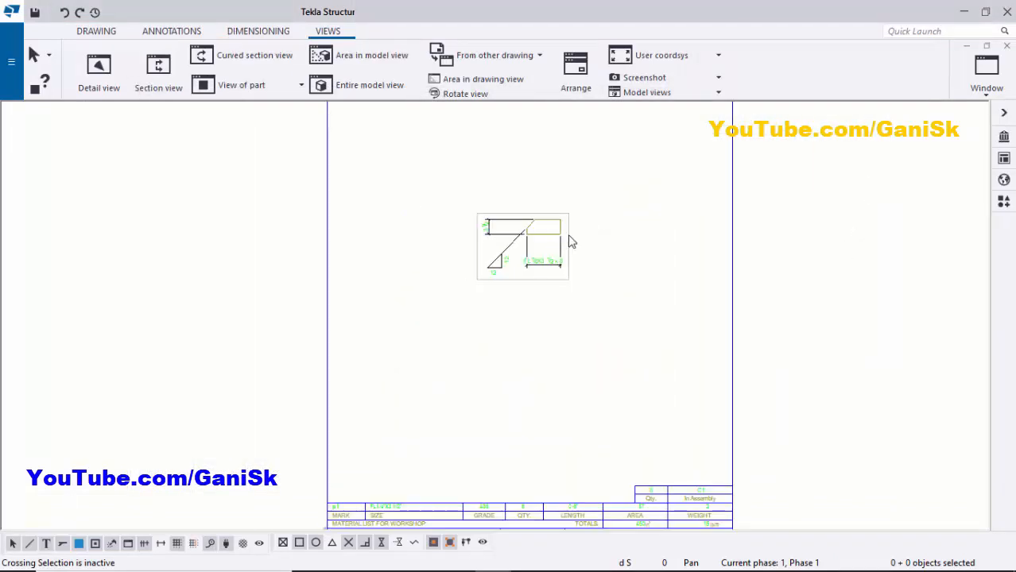
scroll(543, 225, "up", 4)
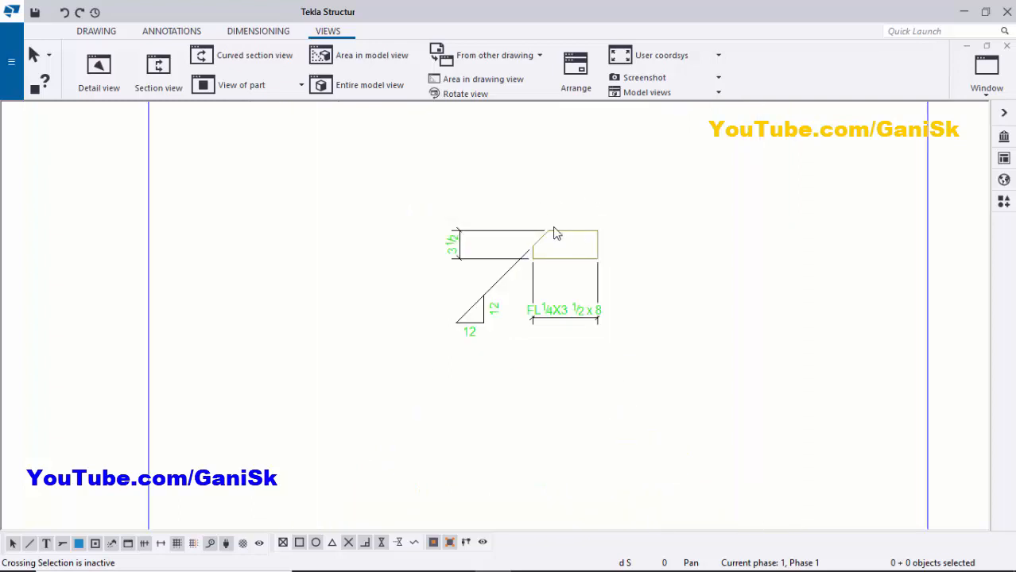
left_click(584, 222)
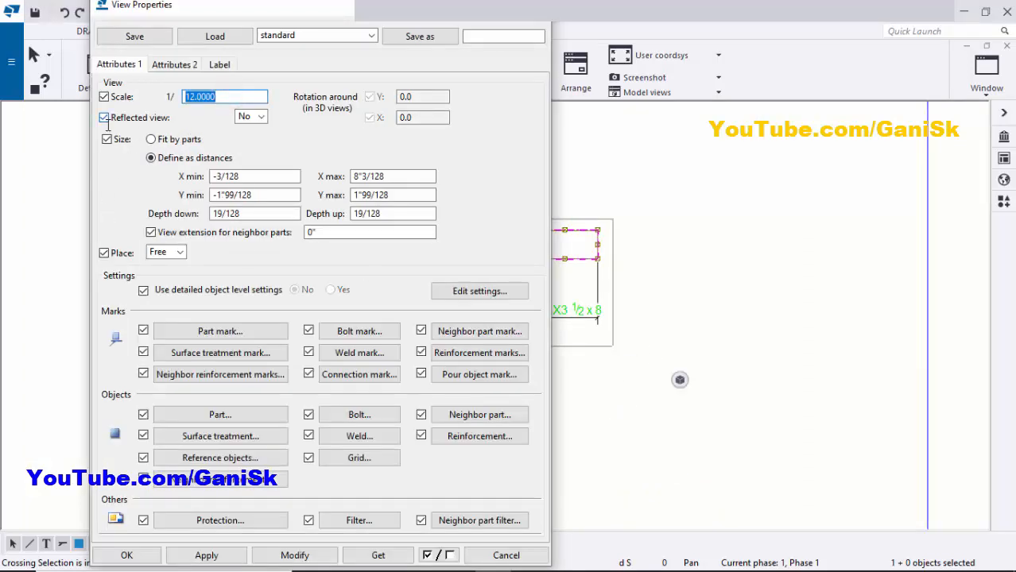
left_click(296, 552)
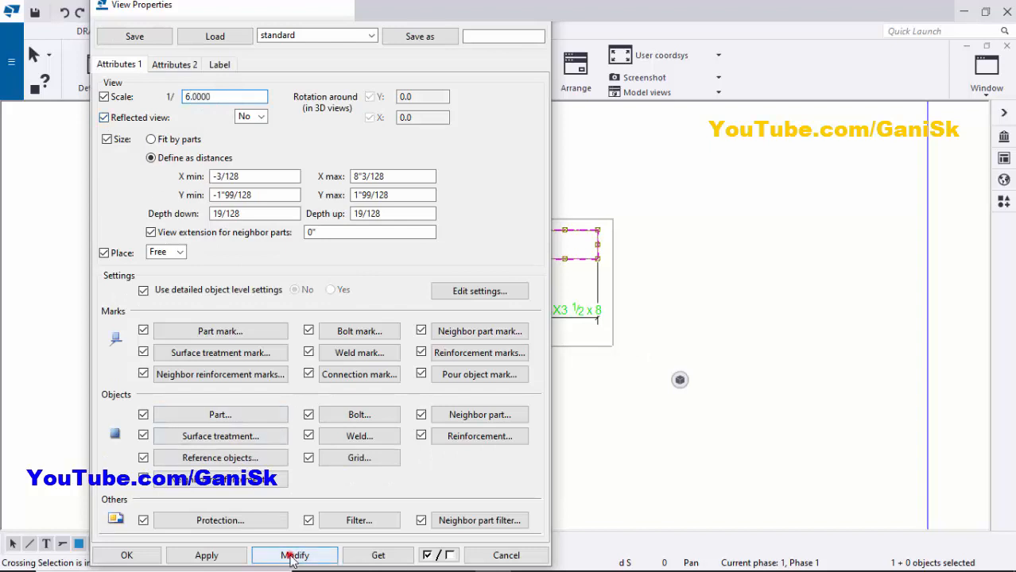
left_click(137, 554)
left_click(657, 448)
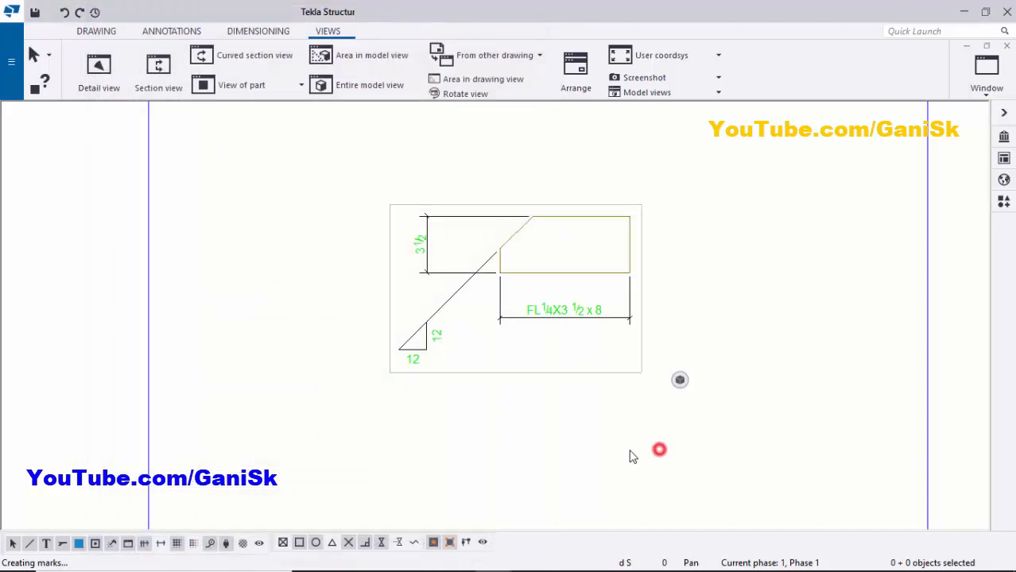
Delete the 12/12 slope dimension and the plate's height dimension on the cut-corner side.
left_click(576, 320)
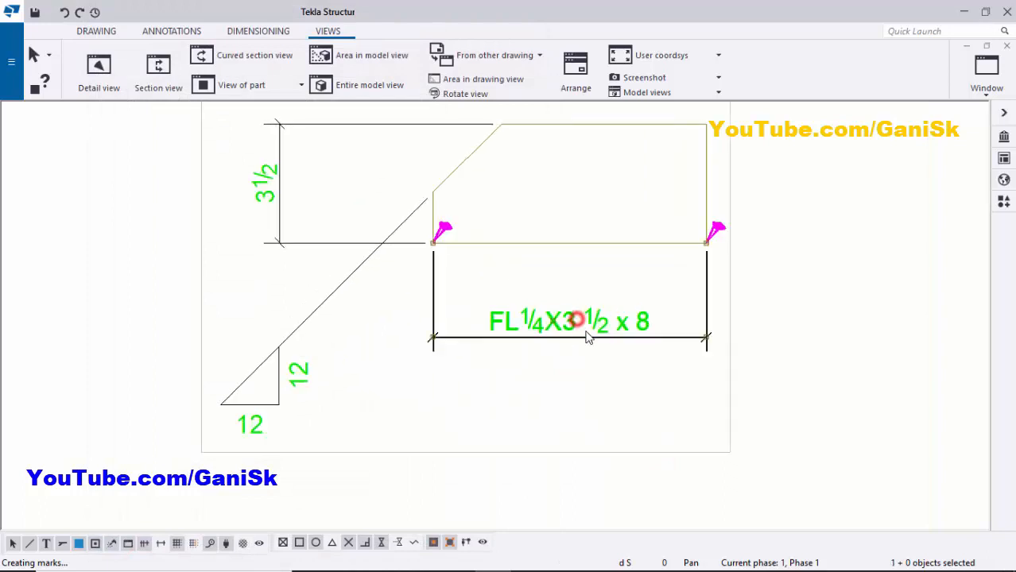
left_click(273, 196)
mouse_move(239, 381)
left_mouse_down()
mouse_move(371, 289)
mouse_move(352, 305)
left_mouse_up()
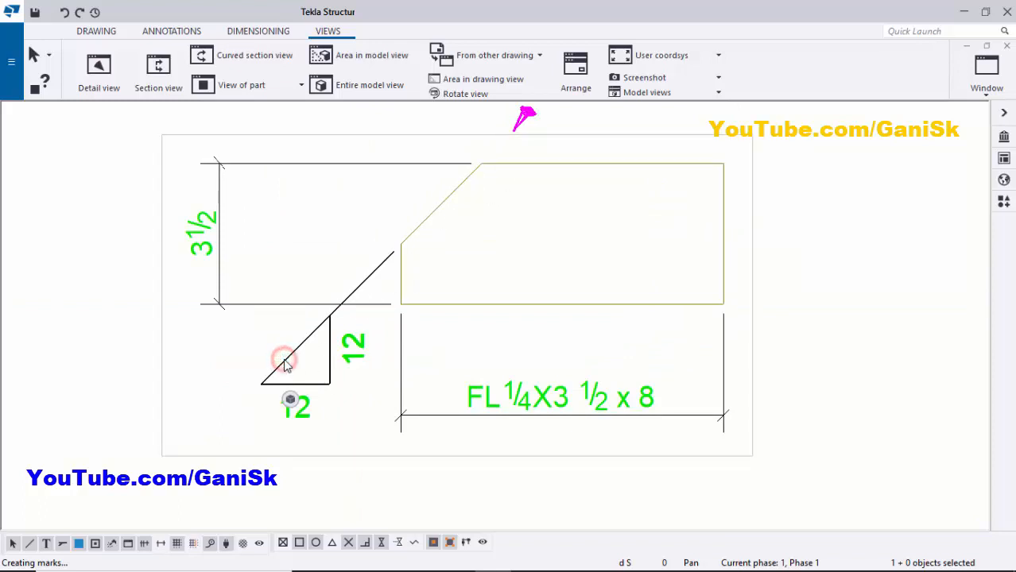
key("Delete")
scroll(286, 364, "down", 3)
left_click(249, 302)
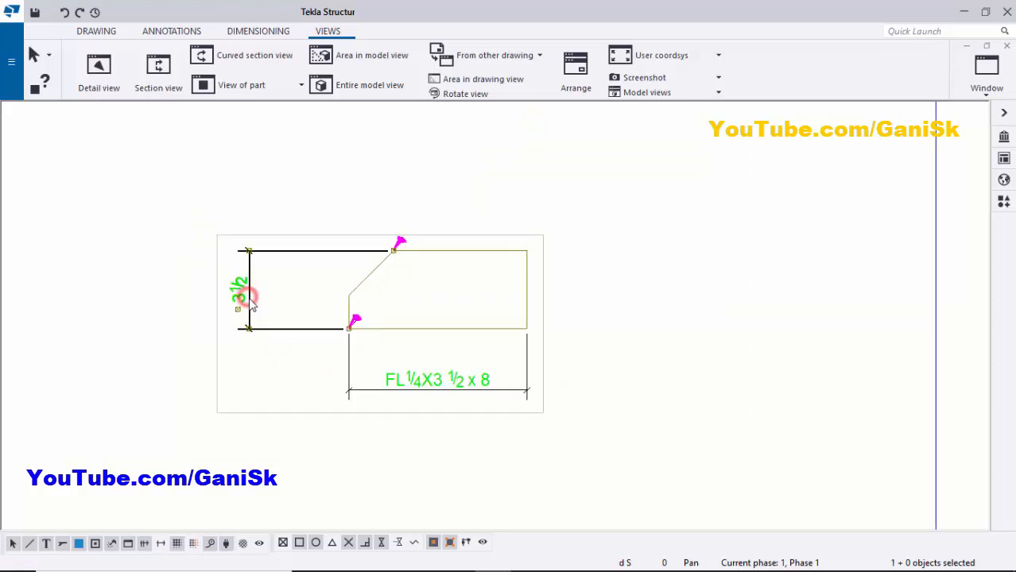
key("Delete")
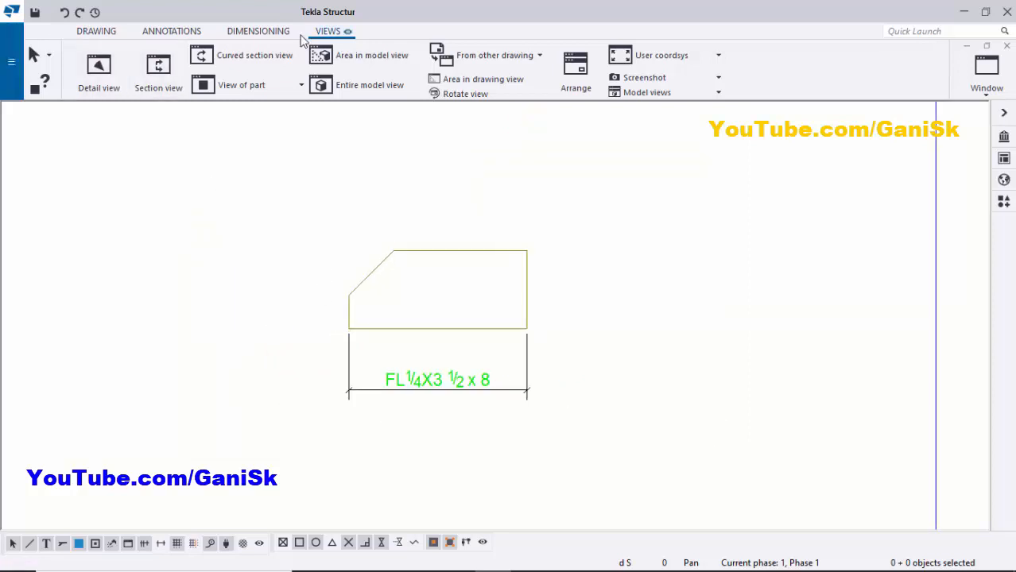
Add a vertical dimension for the plate's full height, placed outside its square end.
left_click(260, 32)
left_click(155, 70)
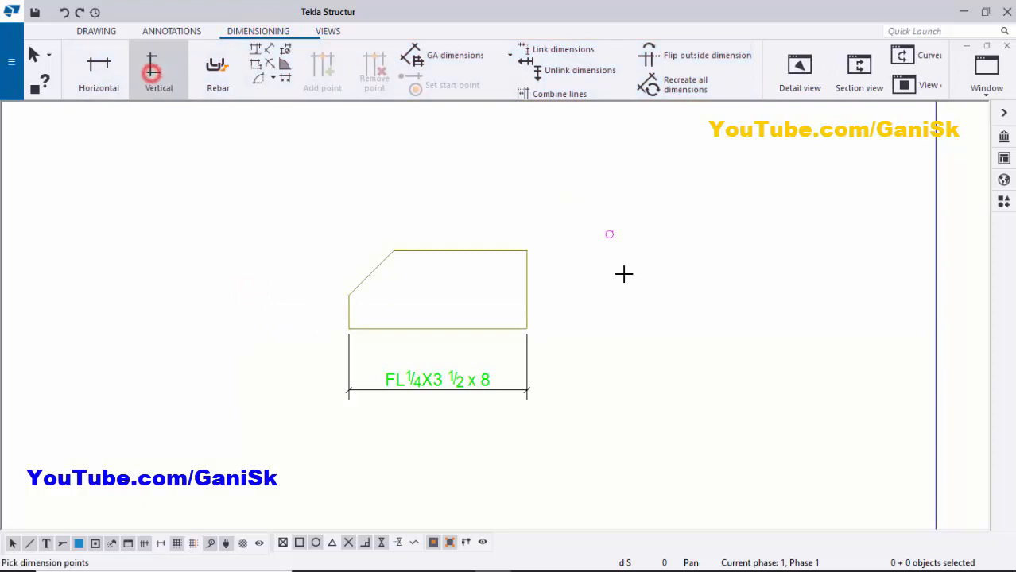
scroll(531, 320, "up", 2)
scroll(531, 320, "up", 1)
left_click(509, 340)
scroll(505, 187, "up", 1)
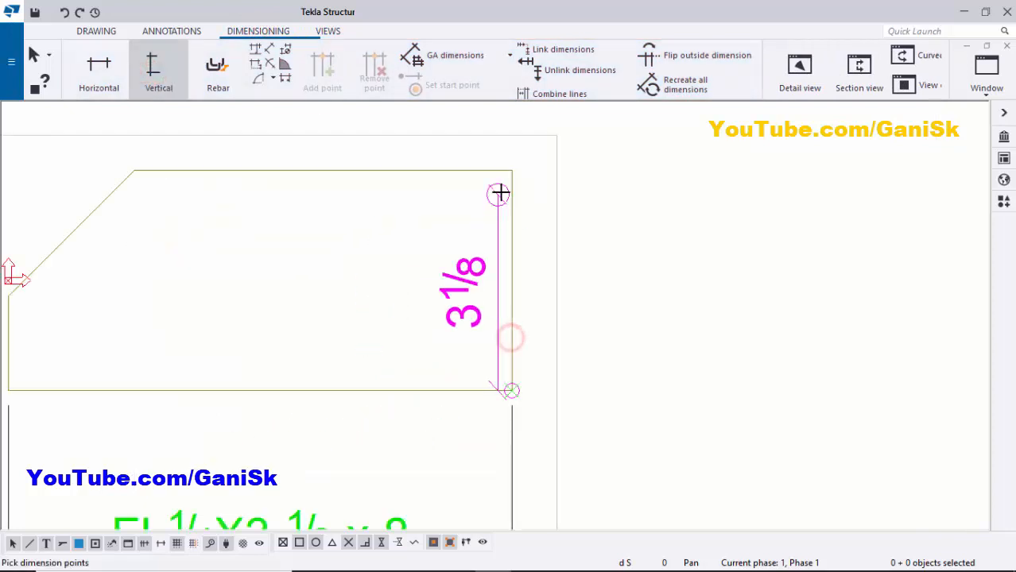
left_click(511, 170)
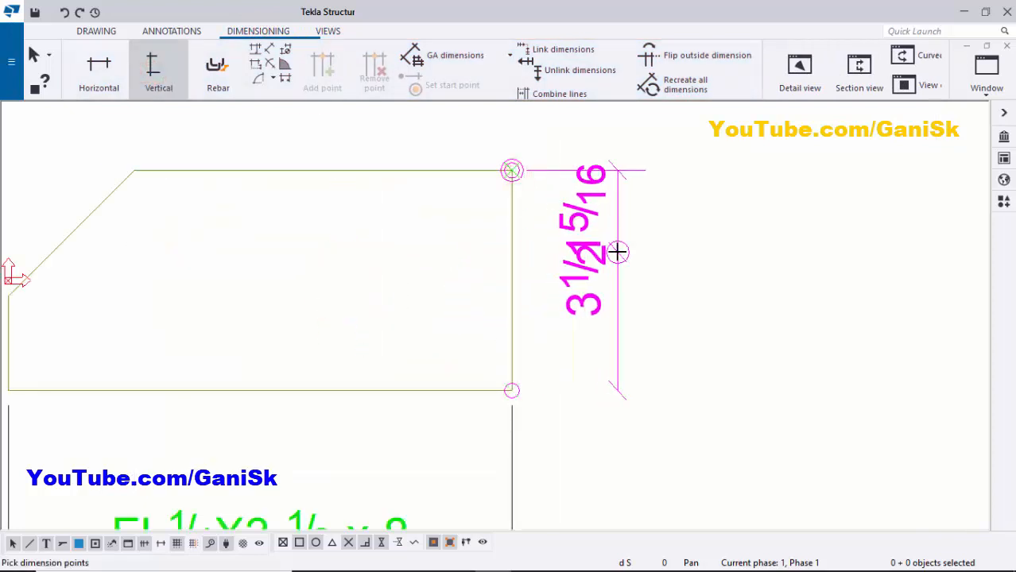
left_click(618, 252)
scroll(617, 252, "up", 1)
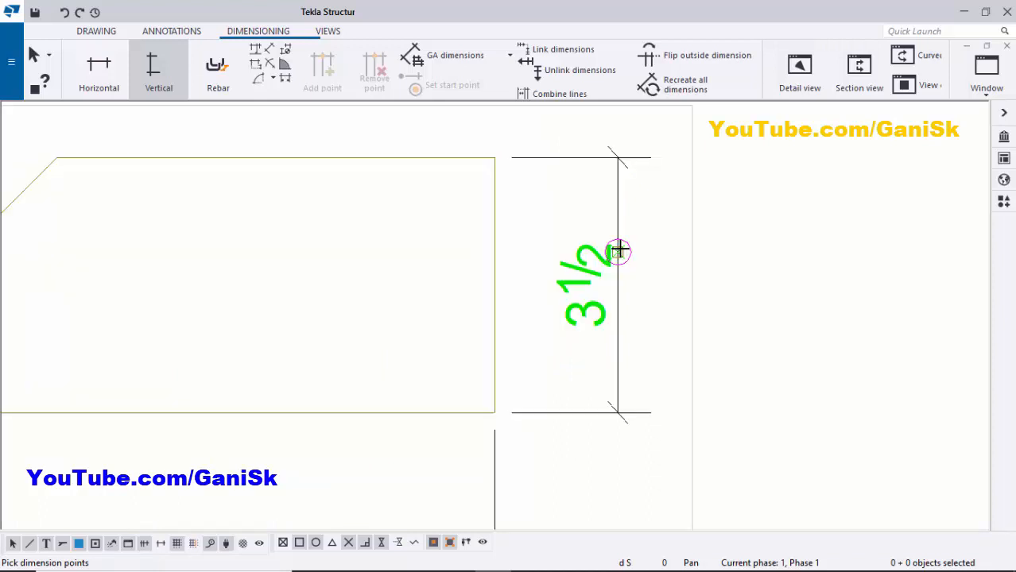
Add a vertical dimension between the two ends of the plate's cut corner, placed outside the chamfered end.
scroll(617, 252, "down", 2)
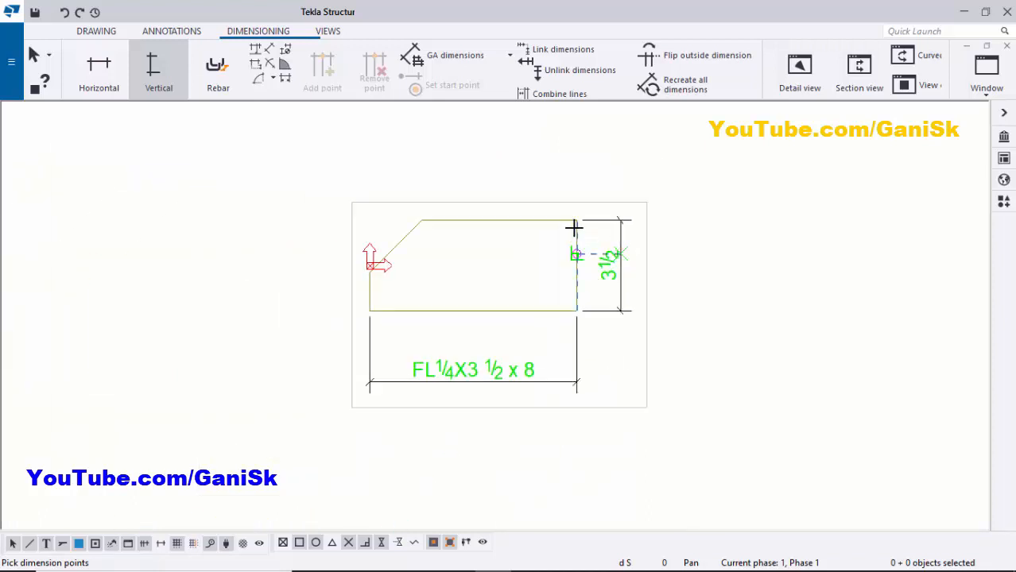
scroll(639, 266, "up", 2)
scroll(638, 272, "down", 2)
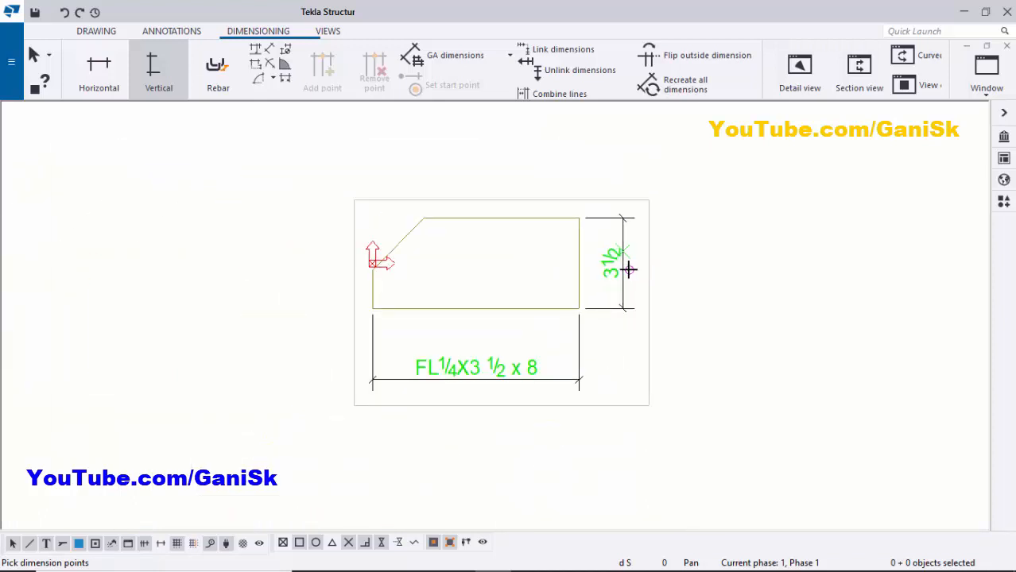
scroll(412, 213, "up", 3)
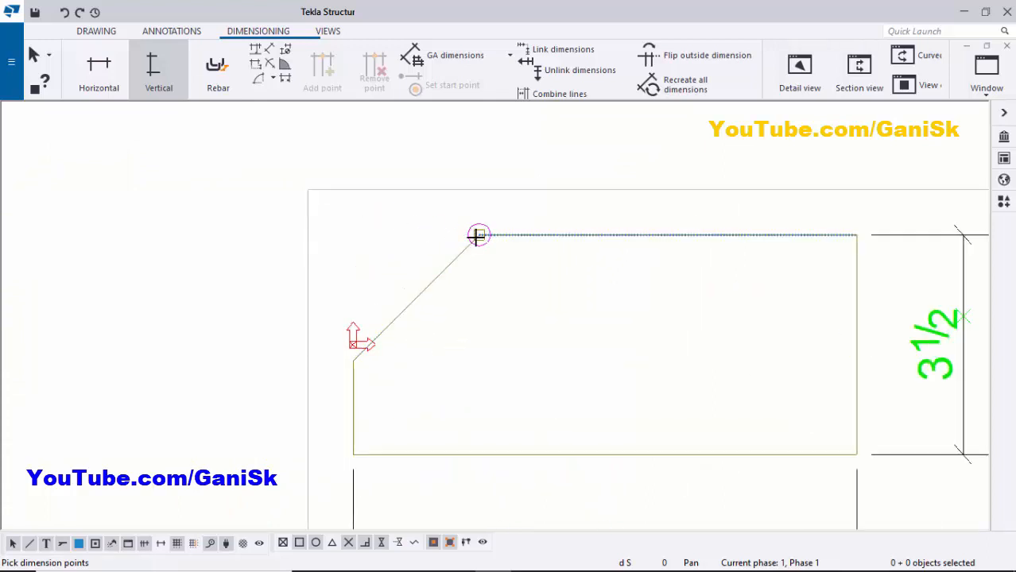
left_click(477, 235)
scroll(334, 325, "up", 1)
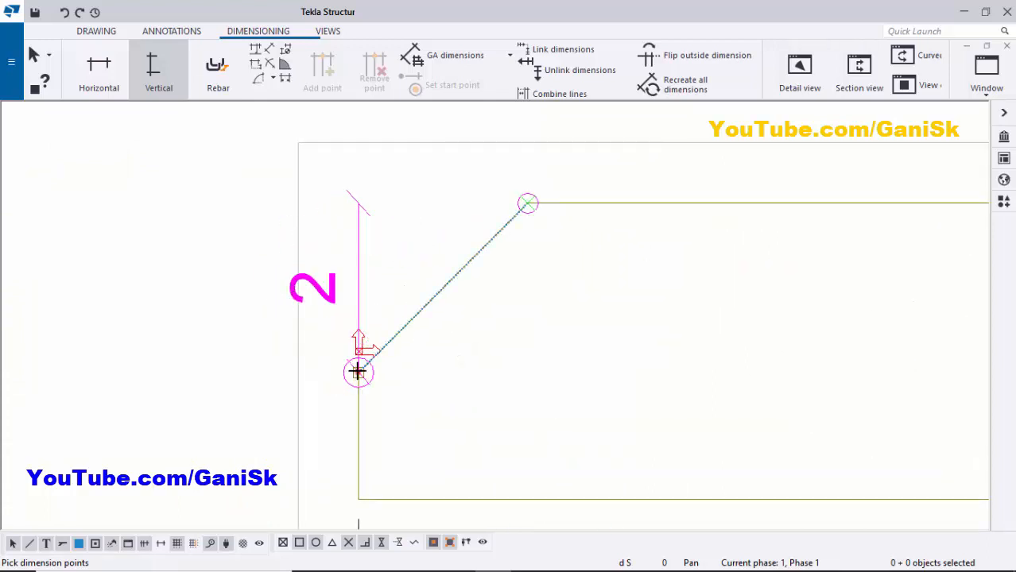
left_click(358, 372)
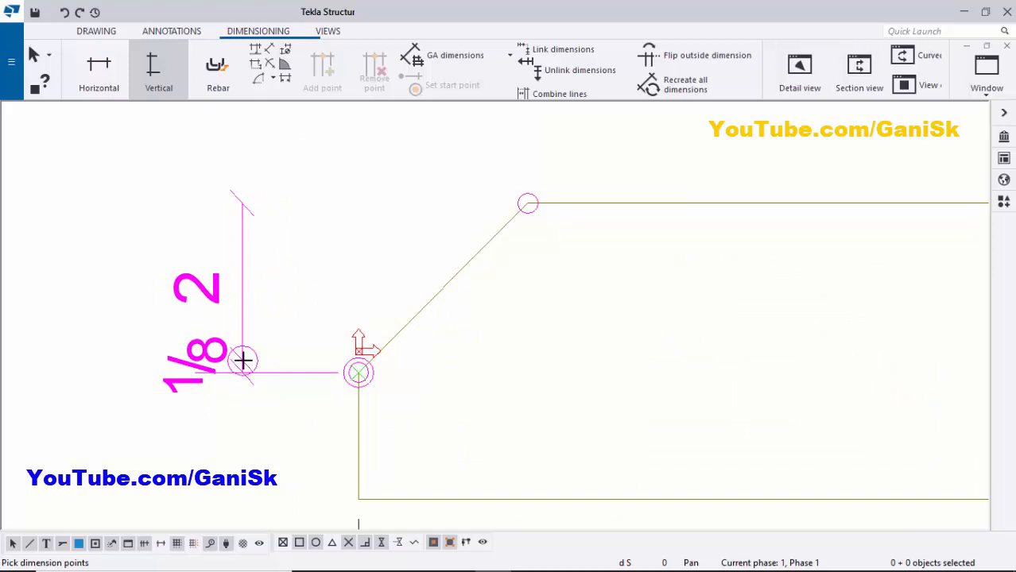
scroll(247, 362, "up", 1)
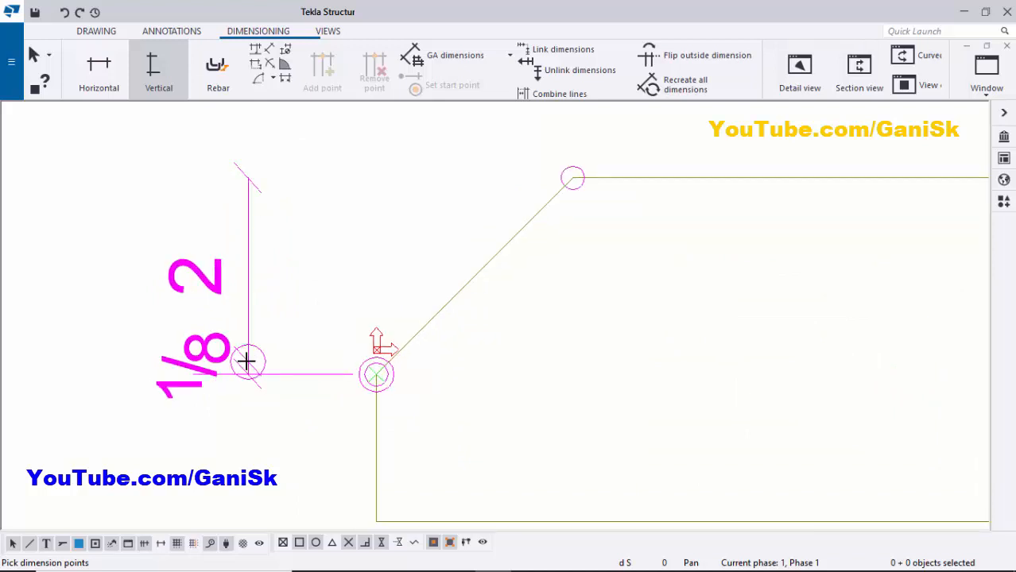
left_click(246, 362)
Add a horizontal dimension between the two ends of the cut corner, placed above the plate.
scroll(247, 362, "up", 1)
scroll(359, 352, "down", 1)
scroll(399, 330, "down", 1)
scroll(346, 372, "up", 2)
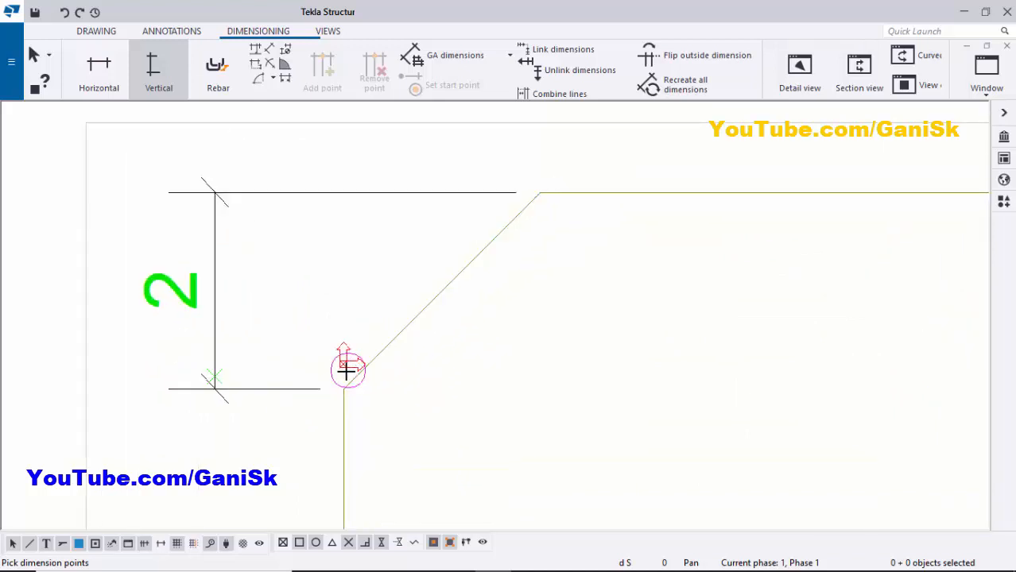
left_click(107, 76)
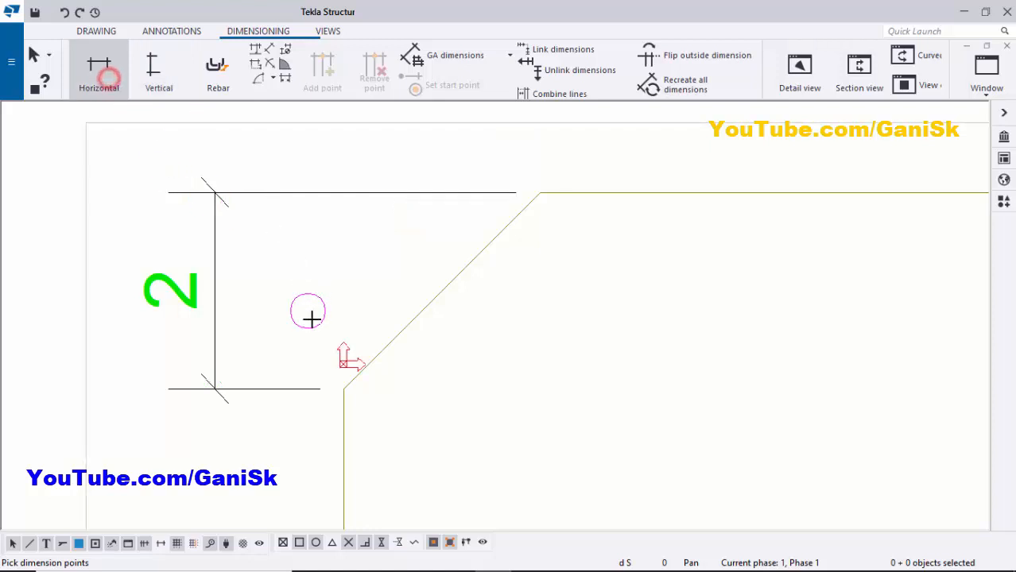
left_click(343, 389)
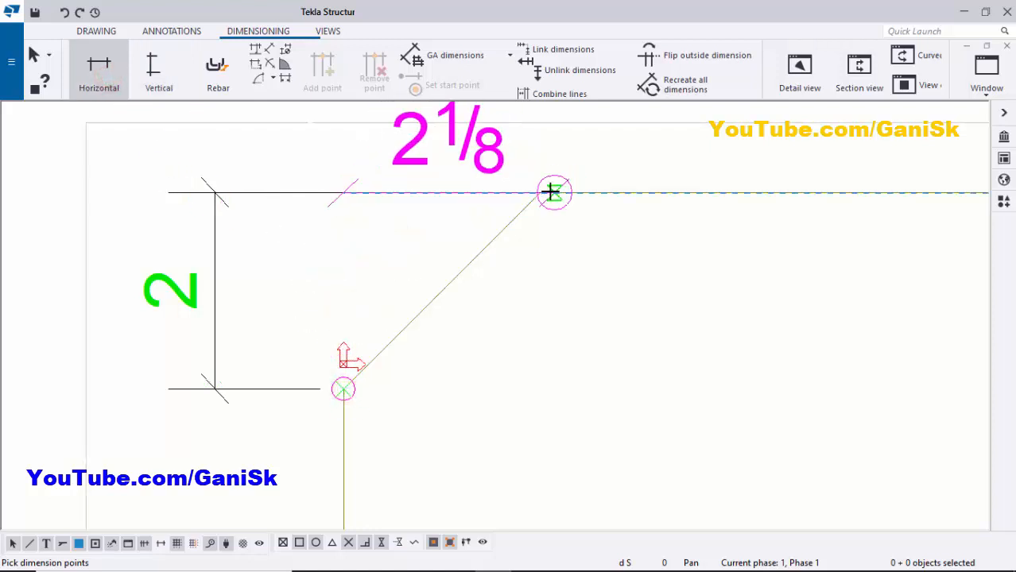
scroll(539, 191, "down", 2)
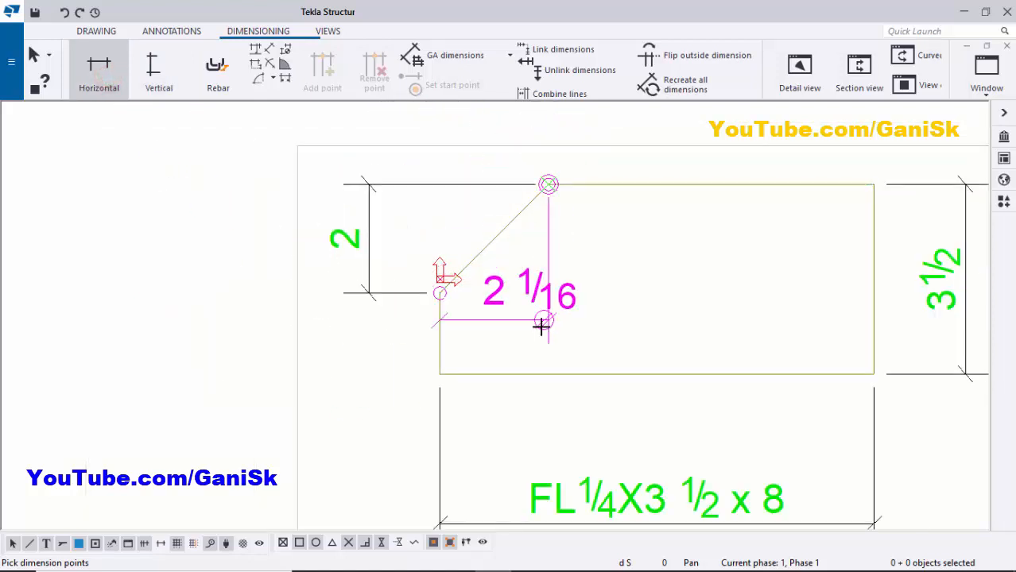
scroll(607, 226, "down", 3)
scroll(534, 189, "up", 2)
scroll(535, 191, "up", 3)
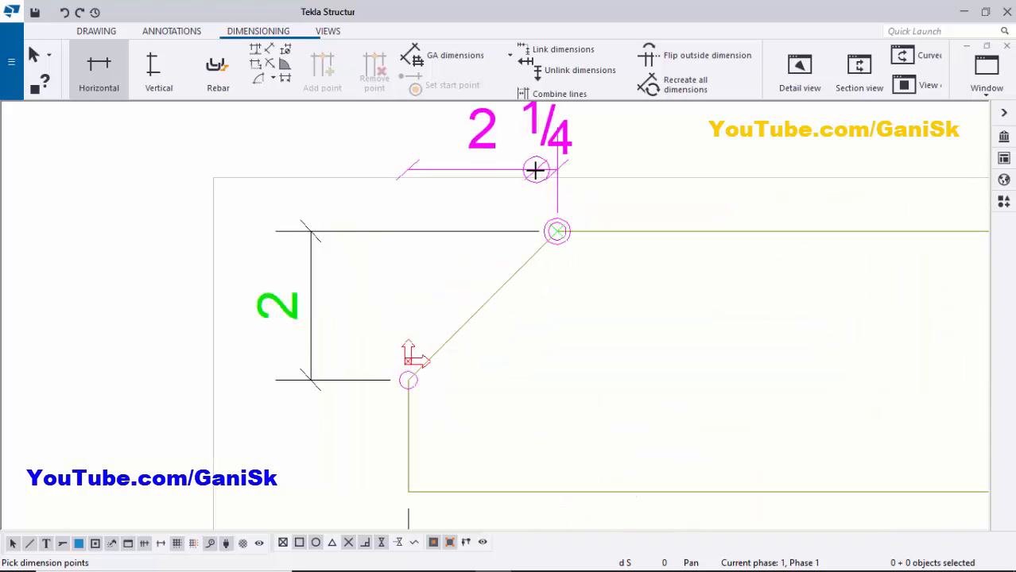
left_click(537, 169)
scroll(540, 207, "down", 3)
scroll(642, 171, "up", 1)
right_click(642, 171)
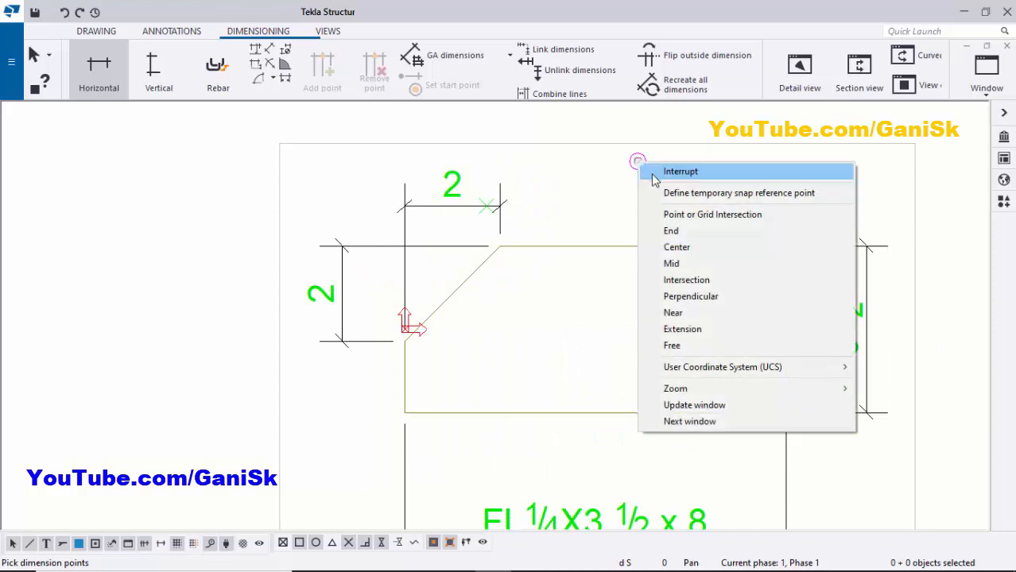
left_click(654, 171)
Move the cut corner's horizontal dimension line farther above the plate and bring its vertical dimension line slightly closer to the plate.
scroll(465, 232, "down", 2)
scroll(465, 215, "up", 3)
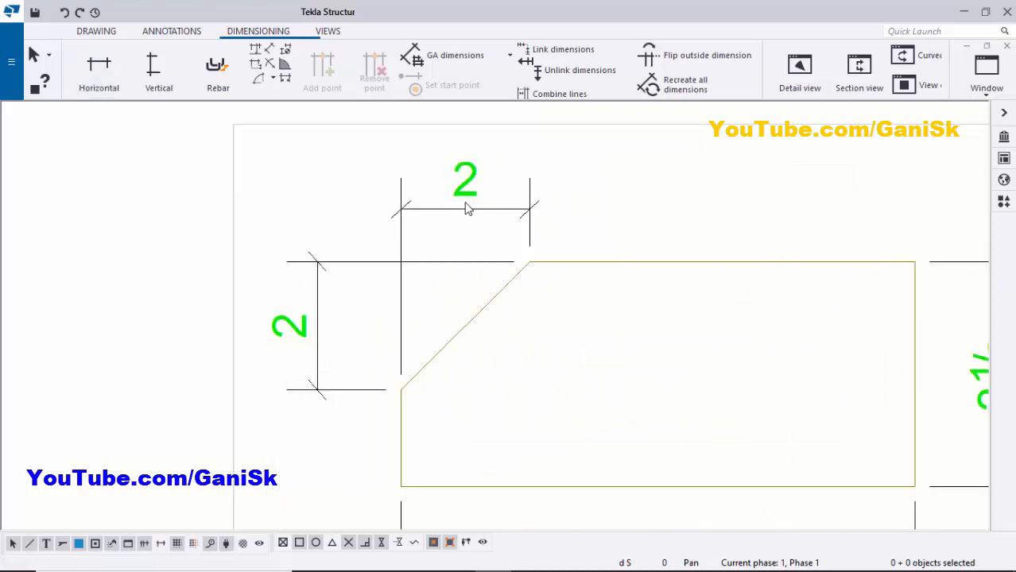
left_click(468, 210)
mouse_move(468, 202)
left_mouse_down()
mouse_move(473, 165)
mouse_move(481, 195)
left_mouse_up()
left_click(610, 189)
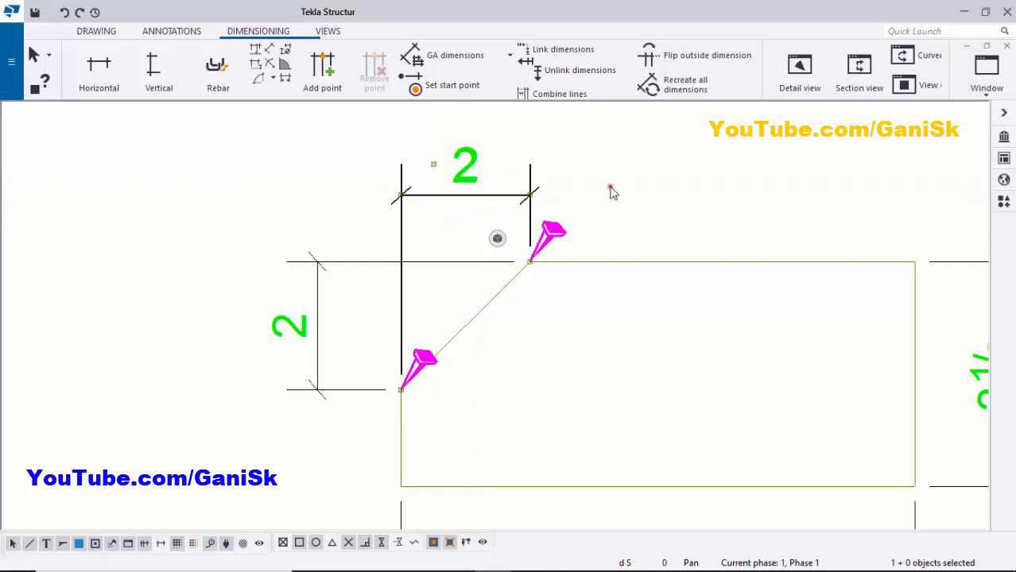
scroll(546, 205, "down", 3)
scroll(434, 269, "up", 2)
left_click(389, 289)
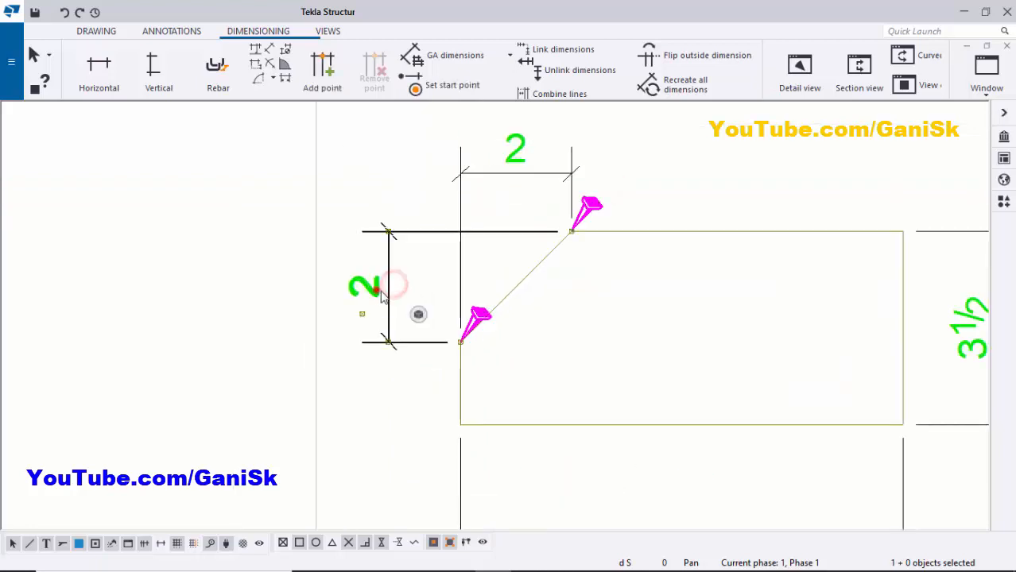
left_click_drag(390, 286, 386, 292)
left_click(272, 299)
scroll(353, 277, "down", 4)
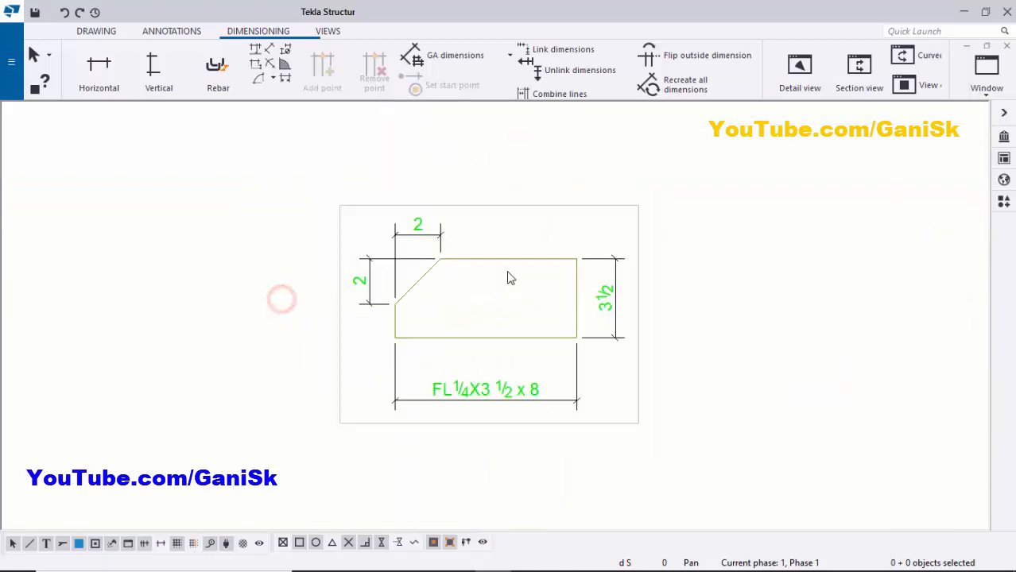
Move the plate's overall length dimension line closer to its bottom edge.
scroll(470, 361, "up", 2)
left_click(489, 369)
left_click_drag(509, 387, 506, 369)
left_click(513, 239)
scroll(494, 278, "down", 1)
scroll(468, 233, "up", 2)
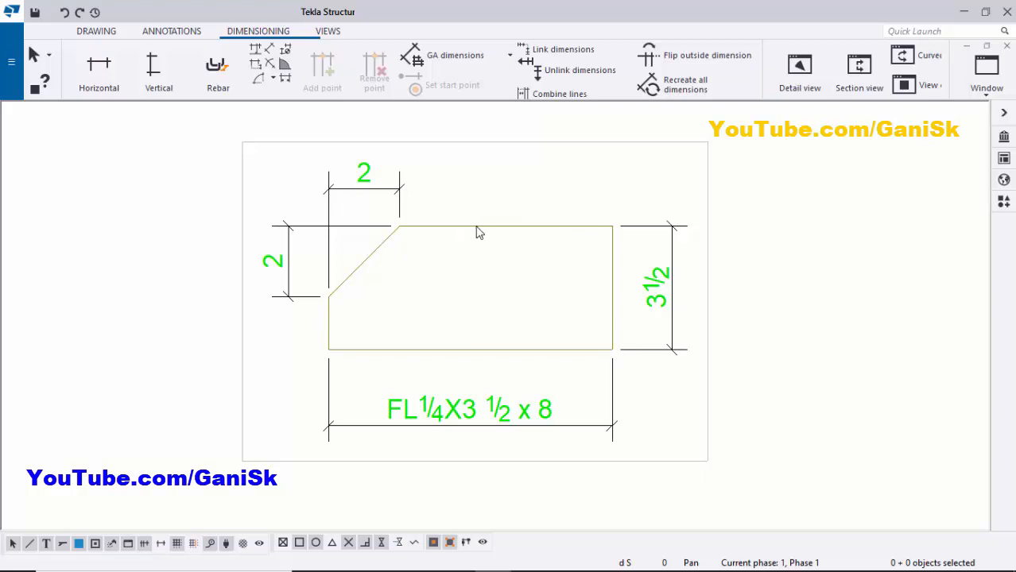
Add a part mark to the plate using the applied mark properties.
left_click(476, 228)
right_click(476, 229)
mouse_move(513, 314)
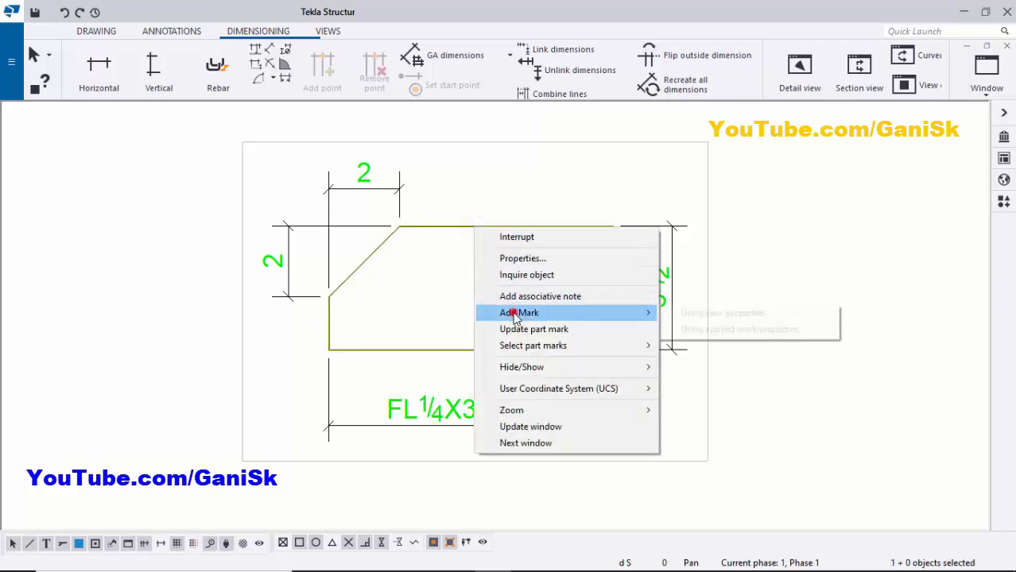
left_click(696, 329)
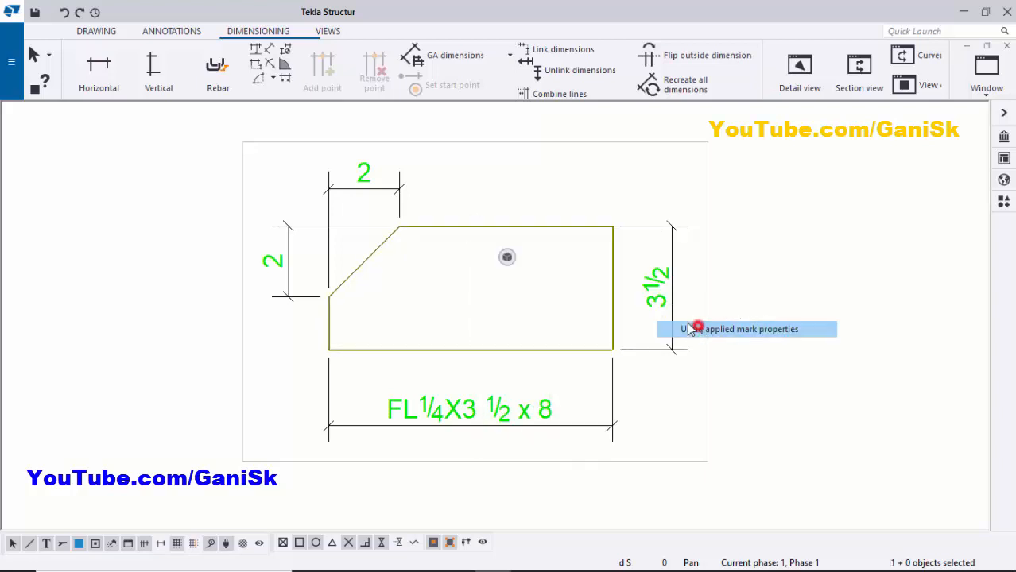
Move the p1 mark above the plate's top edge, between the cut corner's horizontal dimension and the square end.
left_click(358, 228)
mouse_move(348, 225)
left_mouse_down()
mouse_move(488, 229)
mouse_move(471, 232)
mouse_move(477, 204)
mouse_move(526, 195)
left_mouse_up()
scroll(470, 245, "up", 2)
scroll(468, 231, "up", 2)
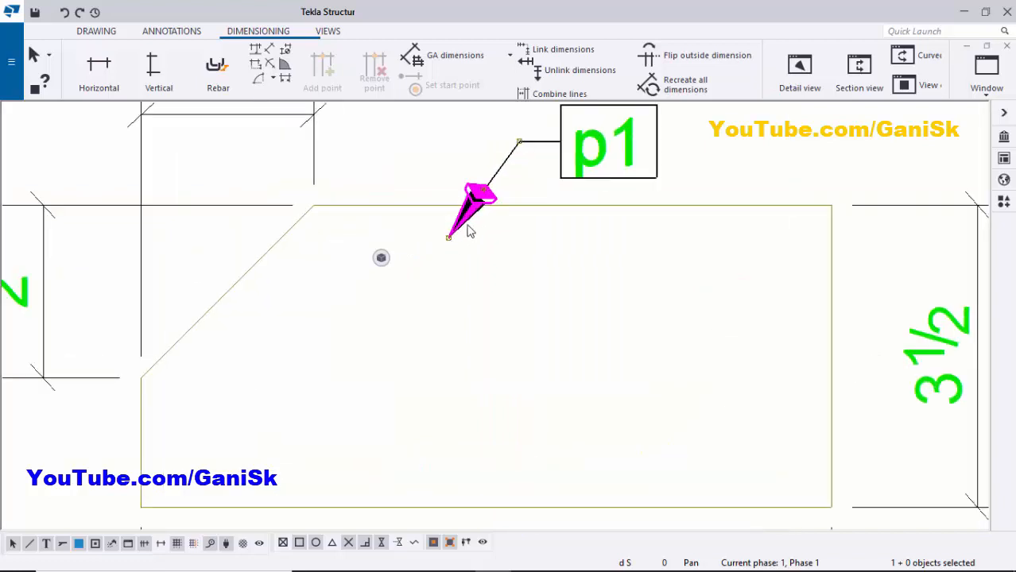
left_click(469, 278)
scroll(489, 302, "down", 4)
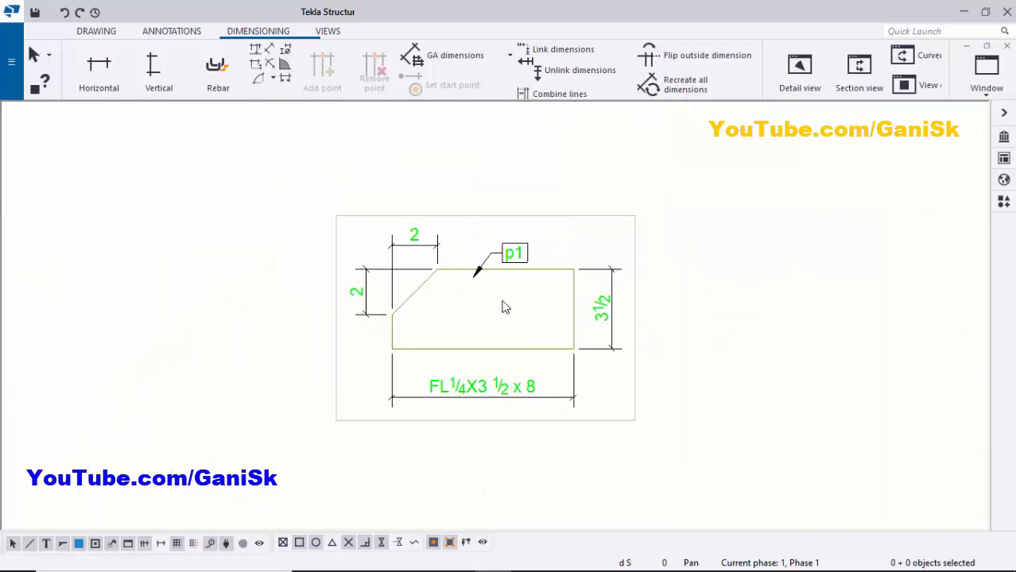
Set the plate view's scale to 1/3.
scroll(517, 330, "down", 4)
scroll(512, 324, "up", 4)
scroll(533, 334, "down", 4)
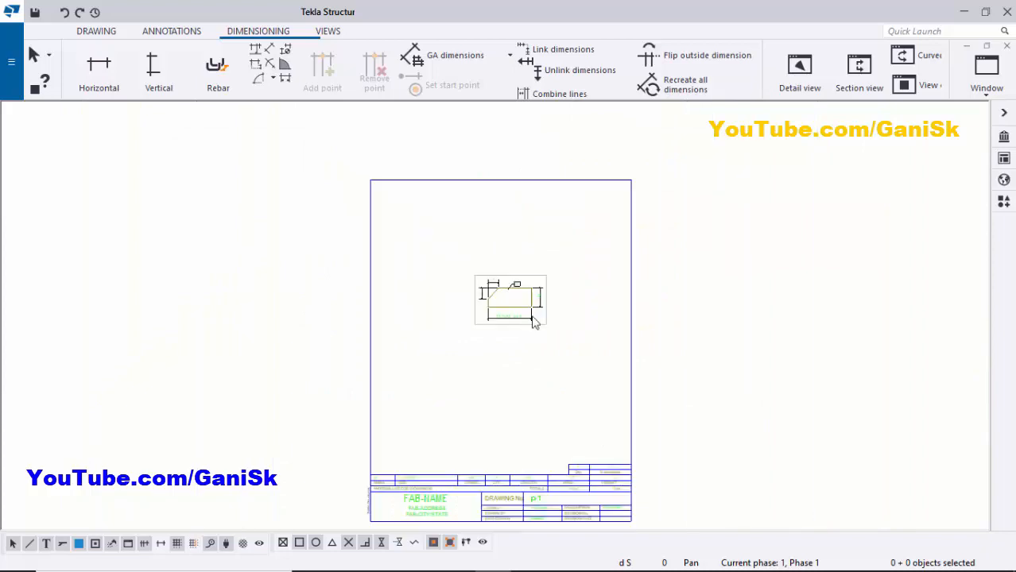
scroll(461, 321, "up", 2)
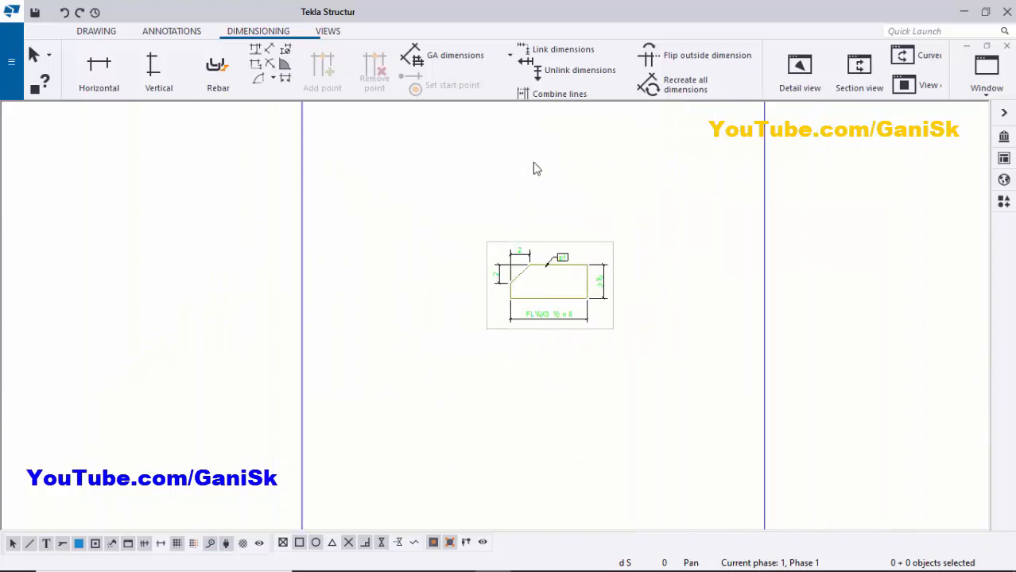
double_click(609, 332)
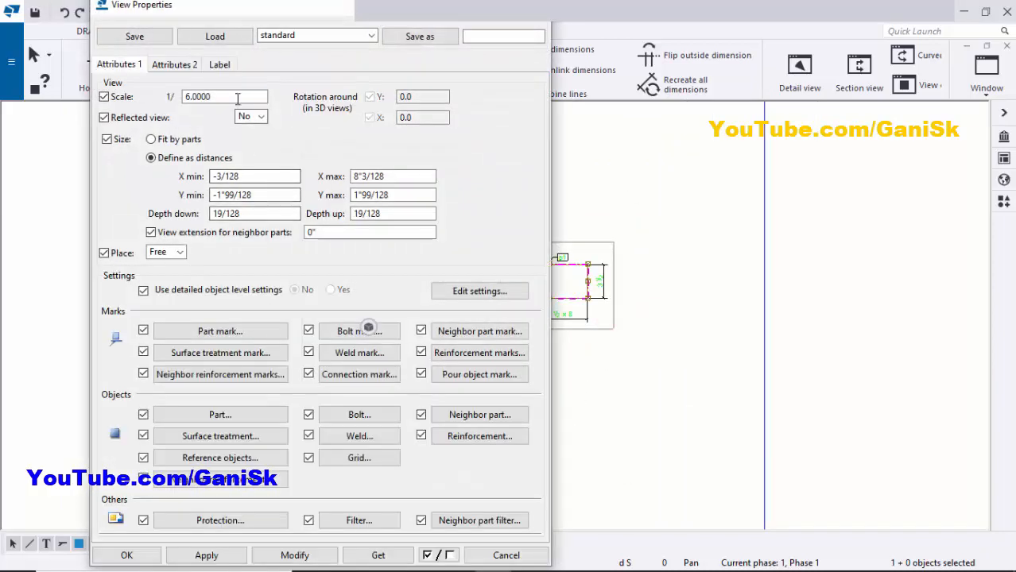
double_click(237, 97)
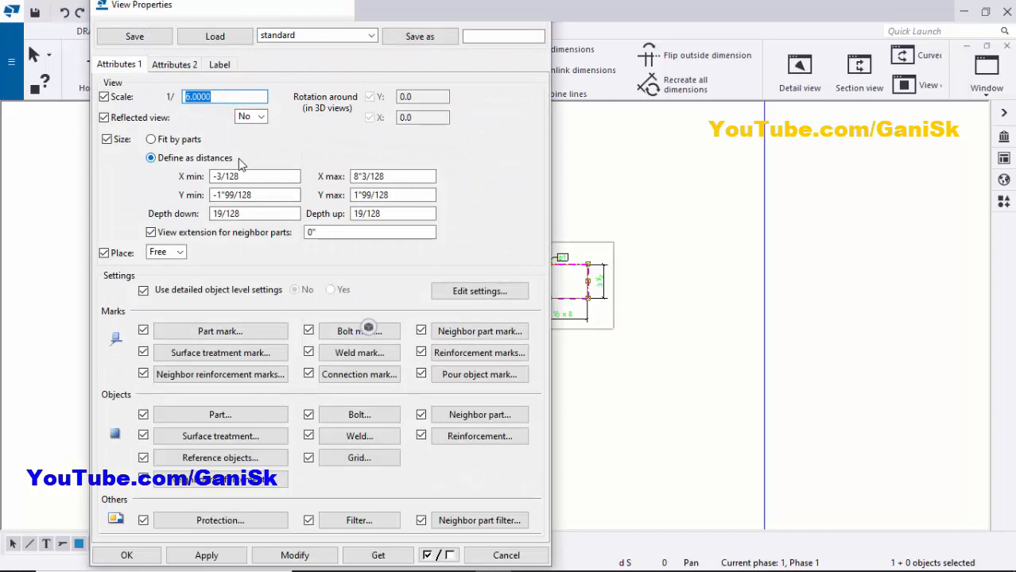
type("3")
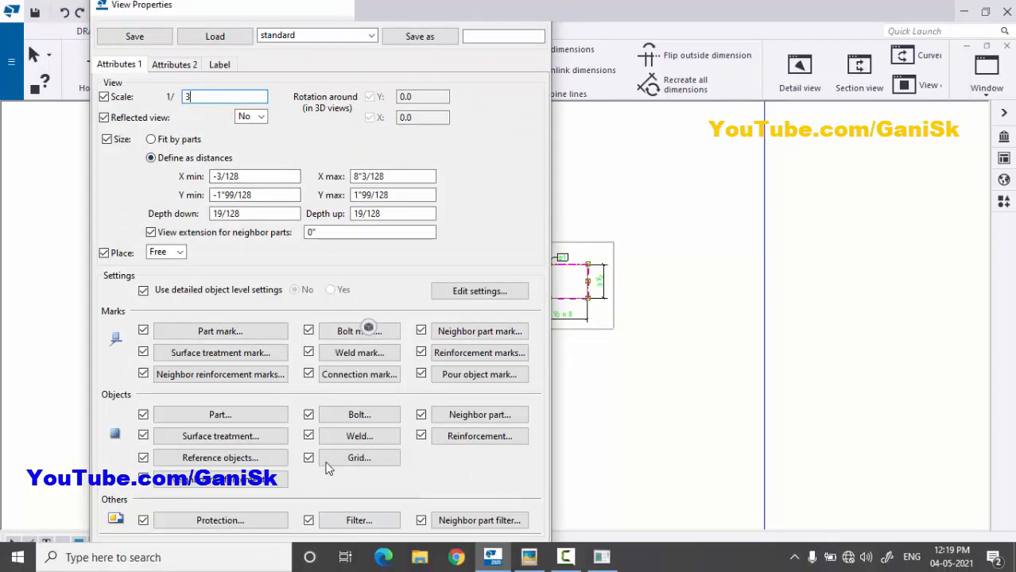
left_click(294, 554)
left_click(208, 555)
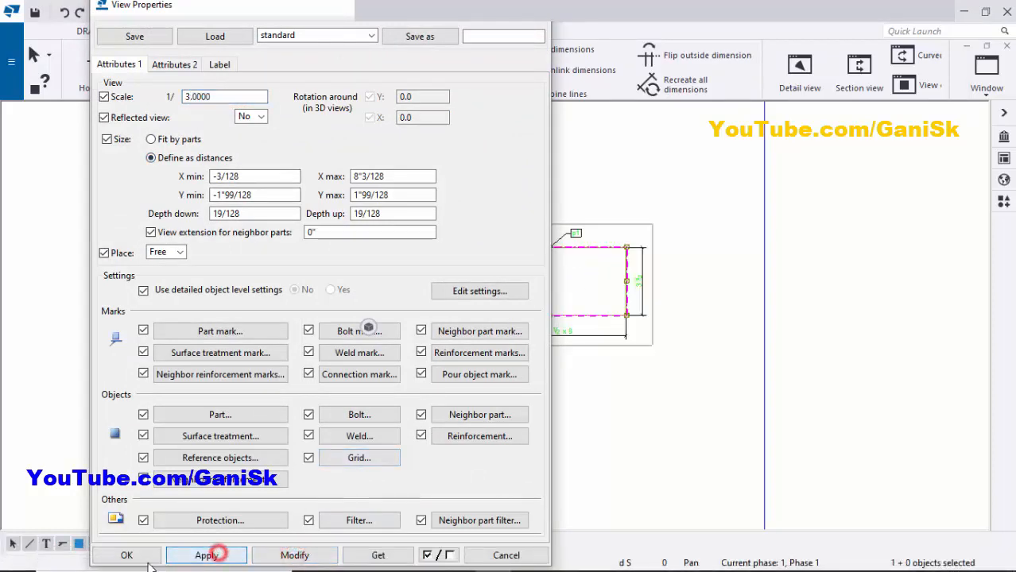
left_click(129, 555)
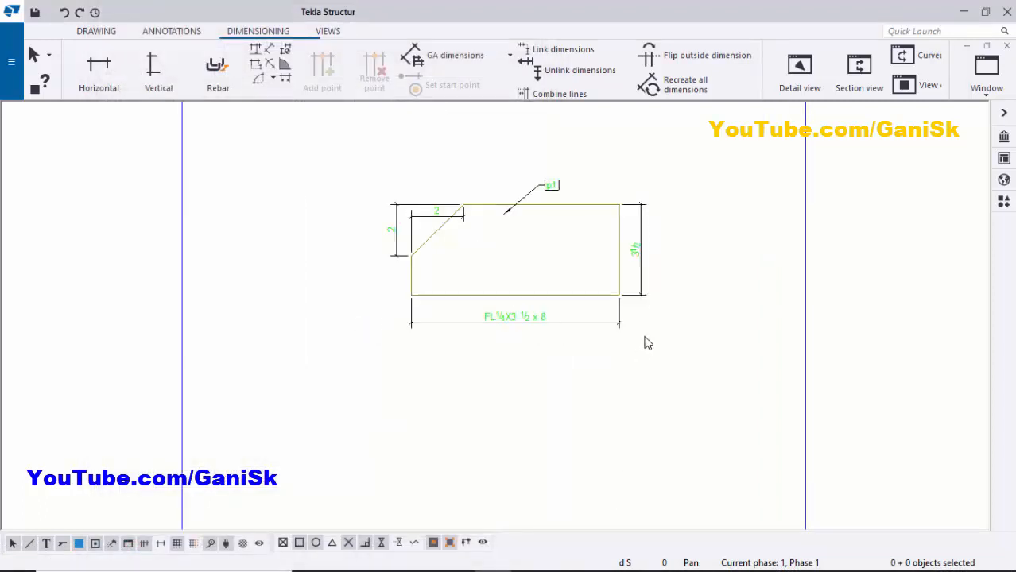
Move the enlarged plate view slightly lower on the sheet.
scroll(624, 353, "up", 3)
scroll(623, 341, "down", 2)
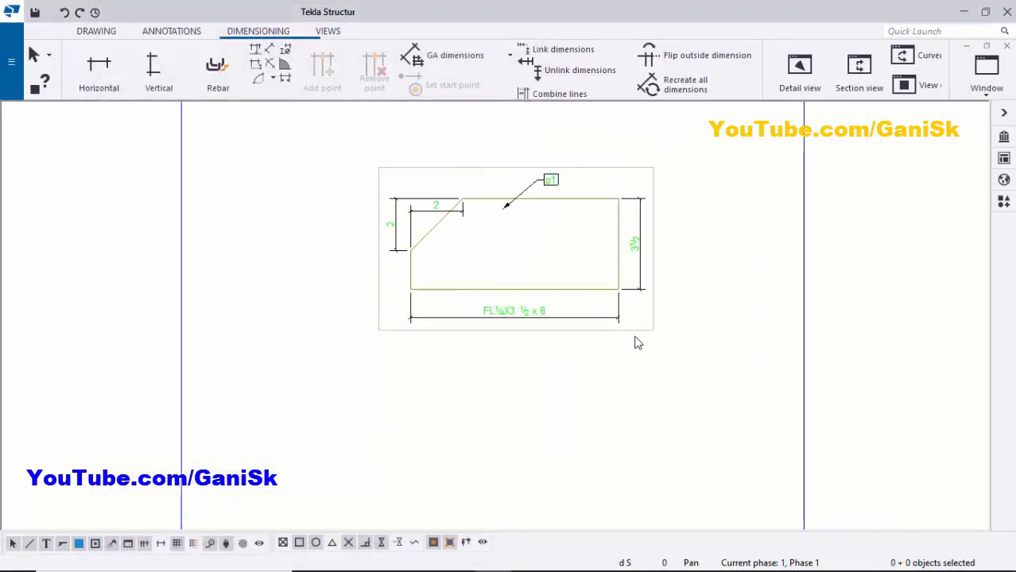
left_click(641, 333)
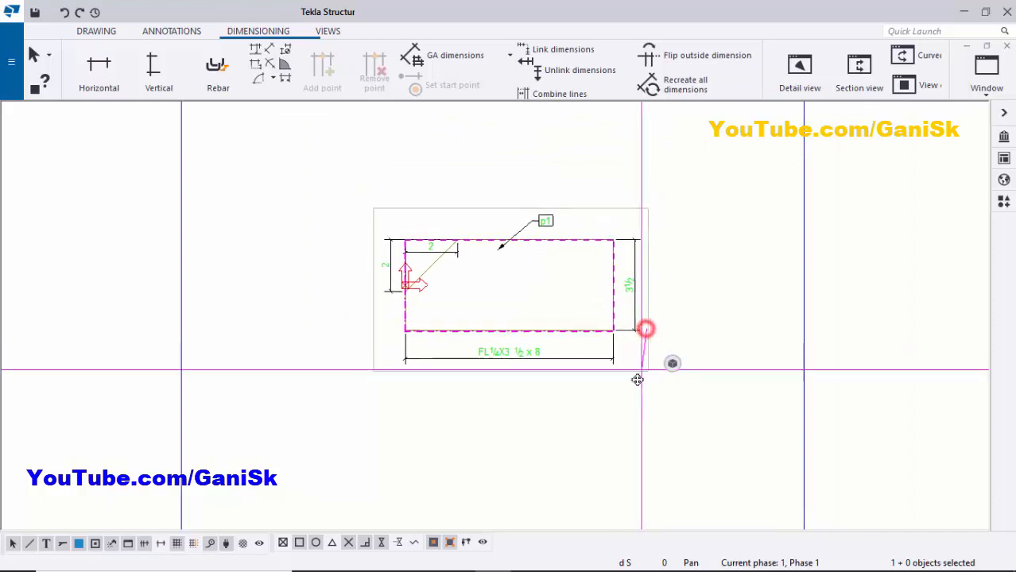
left_click(701, 310)
scroll(686, 359, "down", 2)
scroll(683, 357, "up", 3)
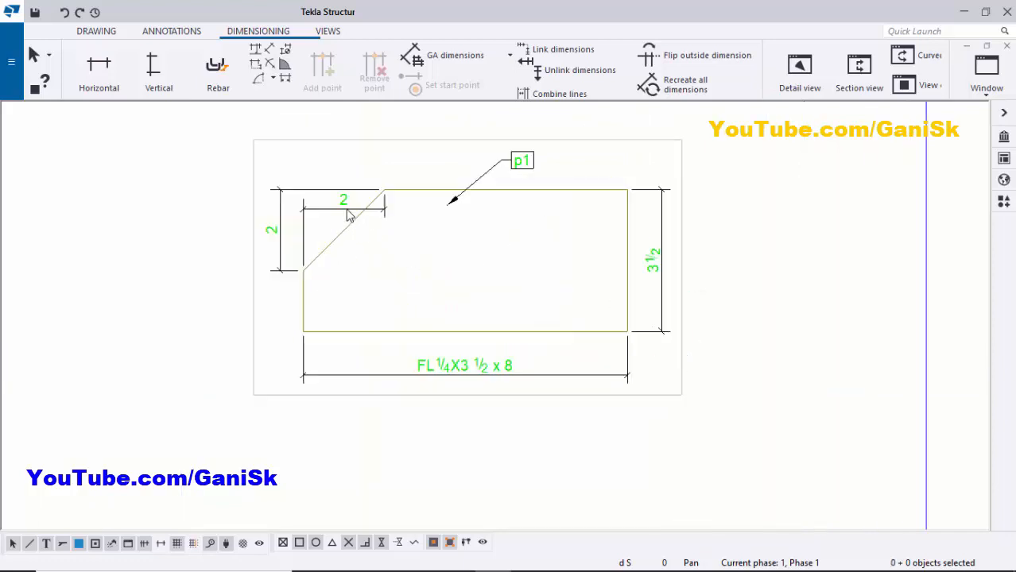
Move the cut corner's horizontal dimension line up so it sits clear above the plate's top edge.
scroll(344, 208, "up", 1)
scroll(425, 227, "down", 1)
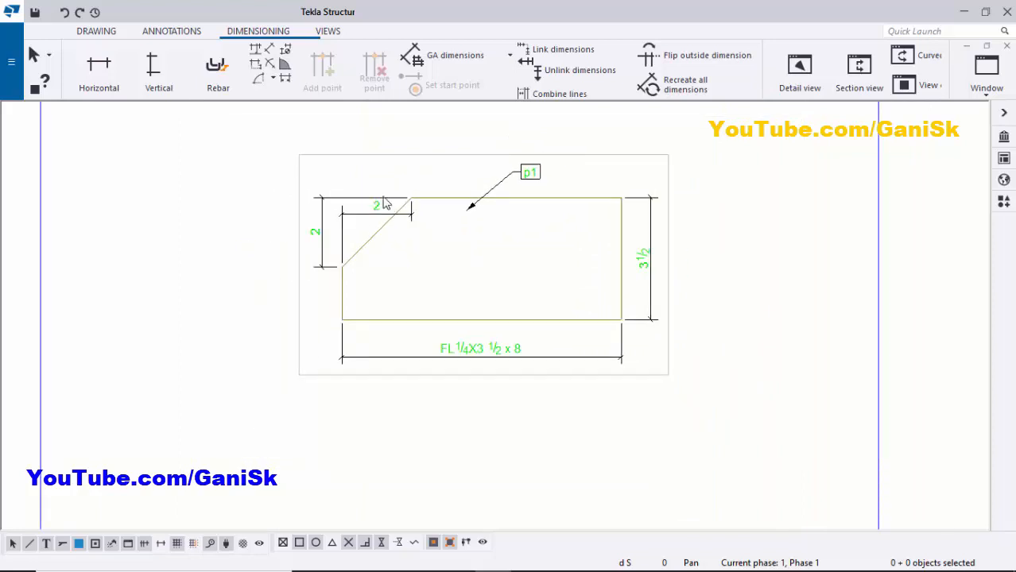
scroll(384, 205, "up", 3)
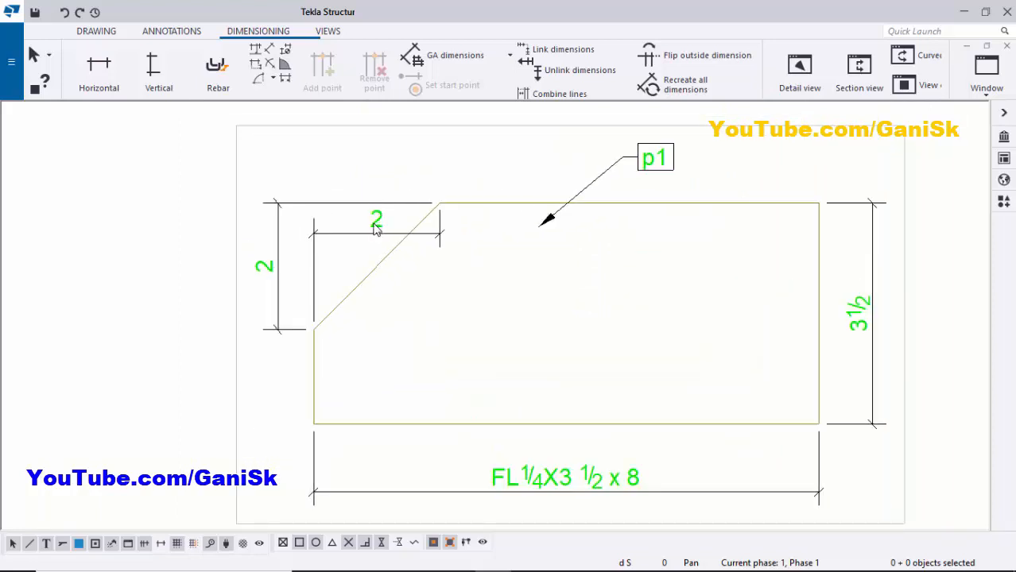
left_click(377, 223)
left_click_drag(381, 178, 390, 167)
left_click(354, 234)
scroll(297, 247, "up", 1)
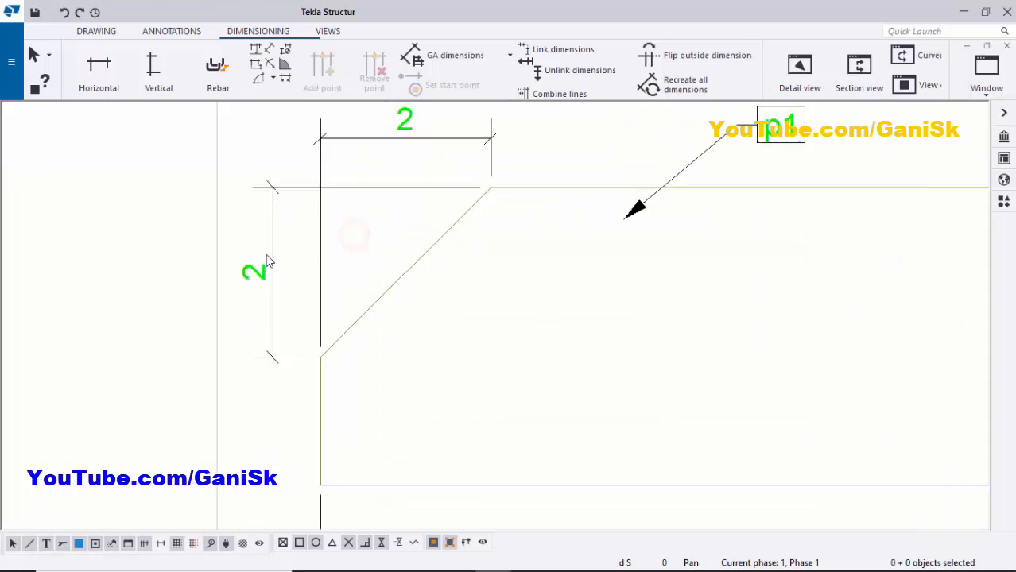
Move the cut corner's vertical dimension line slightly farther outside the chamfered end.
left_click(265, 254)
left_click_drag(265, 274, 248, 271)
left_click(388, 233)
scroll(731, 224, "down", 1)
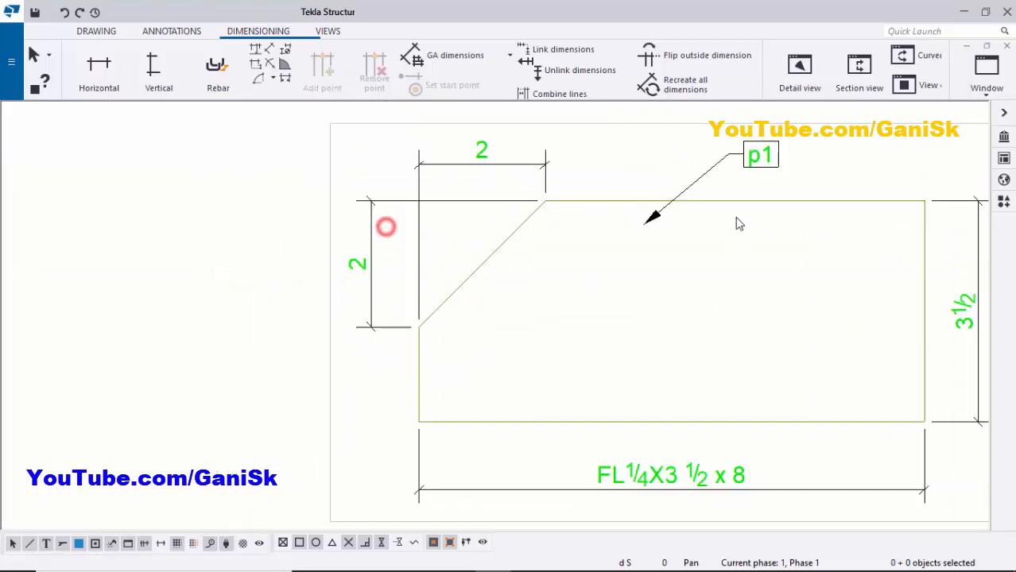
Bring the p1 mark closer to its leader arrow and move the height dimension line slightly farther from the square end.
left_click_drag(760, 163, 698, 180)
scroll(655, 219, "down", 4)
scroll(680, 199, "up", 1)
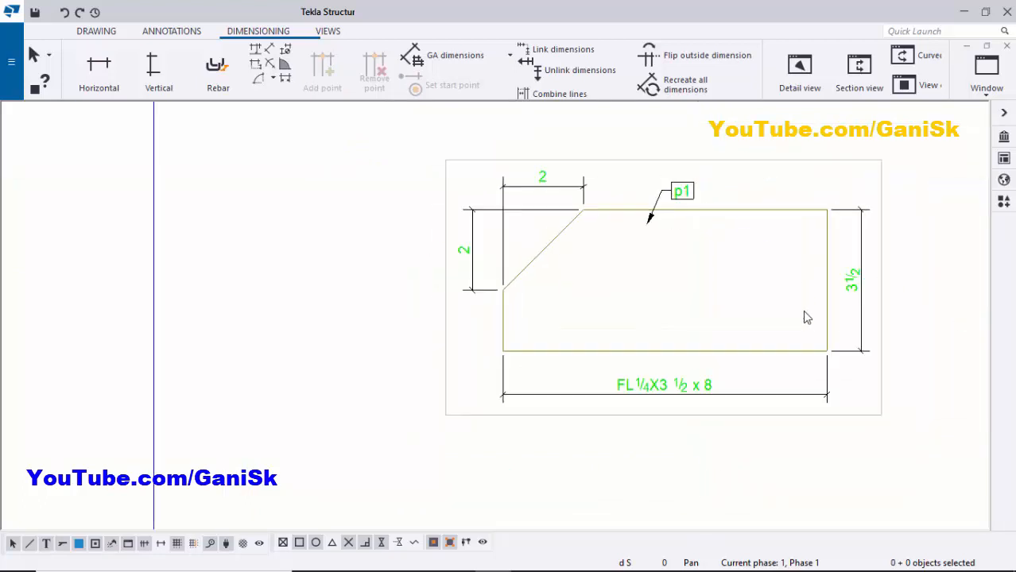
left_click_drag(854, 283, 860, 283)
left_click(927, 267)
scroll(922, 270, "down", 3)
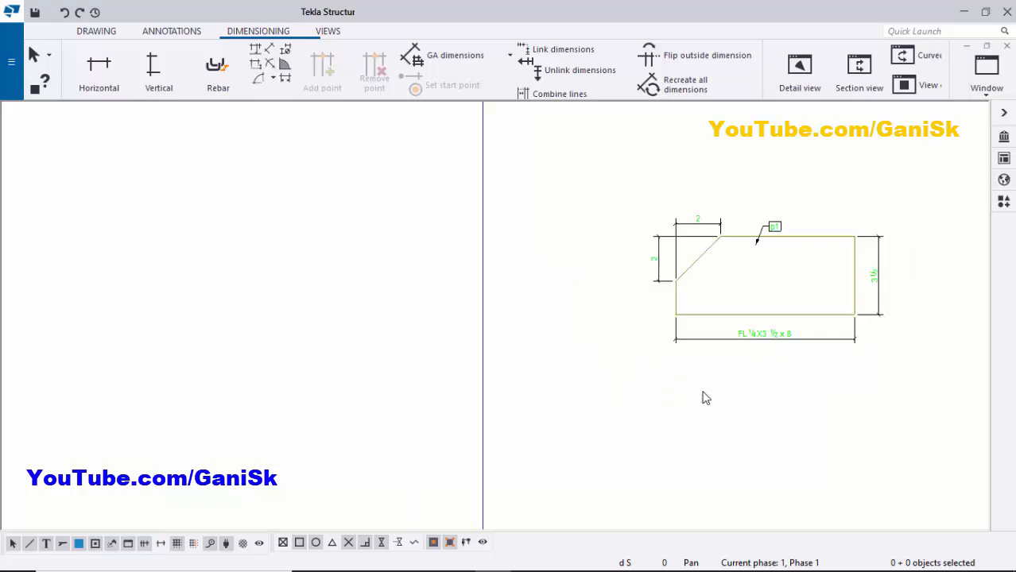
Examine the finished plate layout and the sheet's material list, checking mark, size, grade, quantity, length and area, plus the title block.
scroll(716, 389, "down", 2)
scroll(724, 379, "up", 3)
scroll(806, 251, "up", 1)
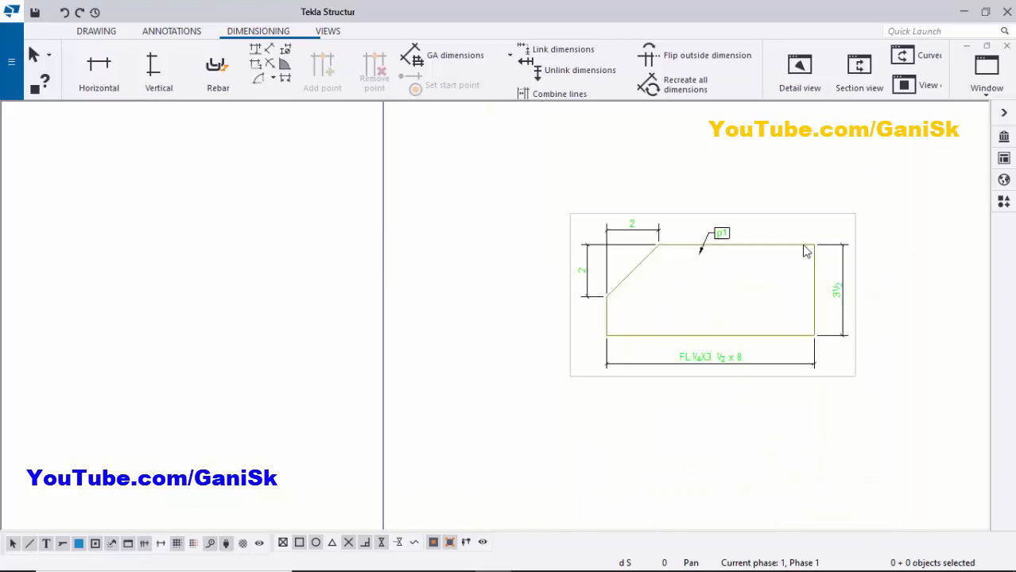
scroll(687, 329, "down", 3)
scroll(636, 401, "up", 5)
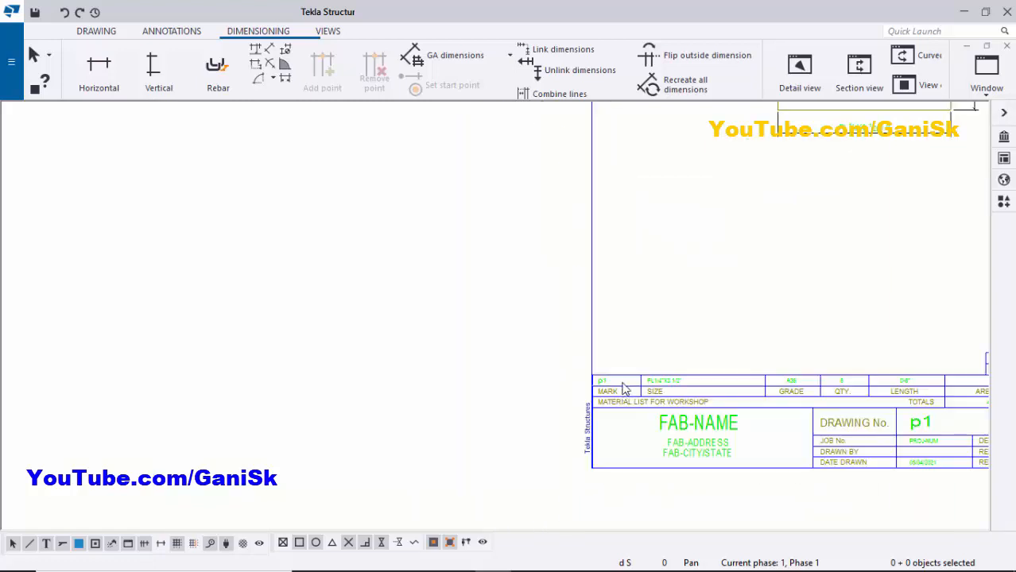
scroll(585, 386, "down", 2)
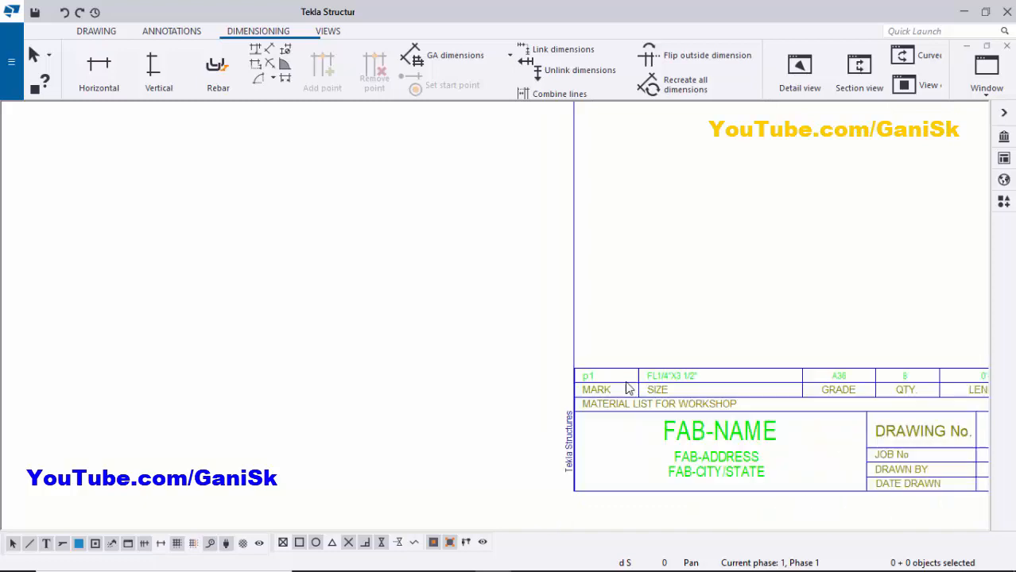
scroll(628, 390, "up", 4)
scroll(582, 376, "down", 2)
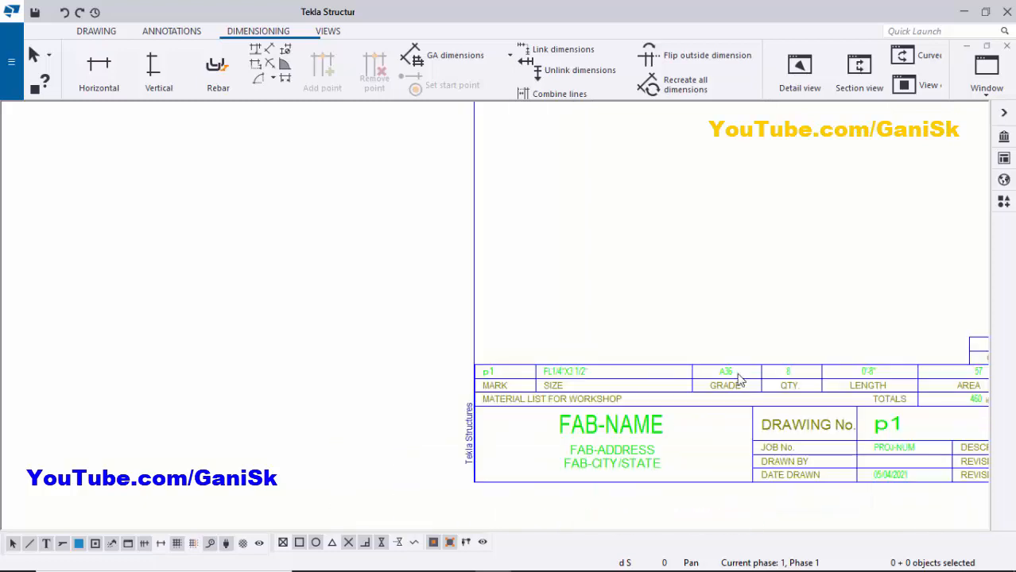
scroll(926, 389, "up", 4)
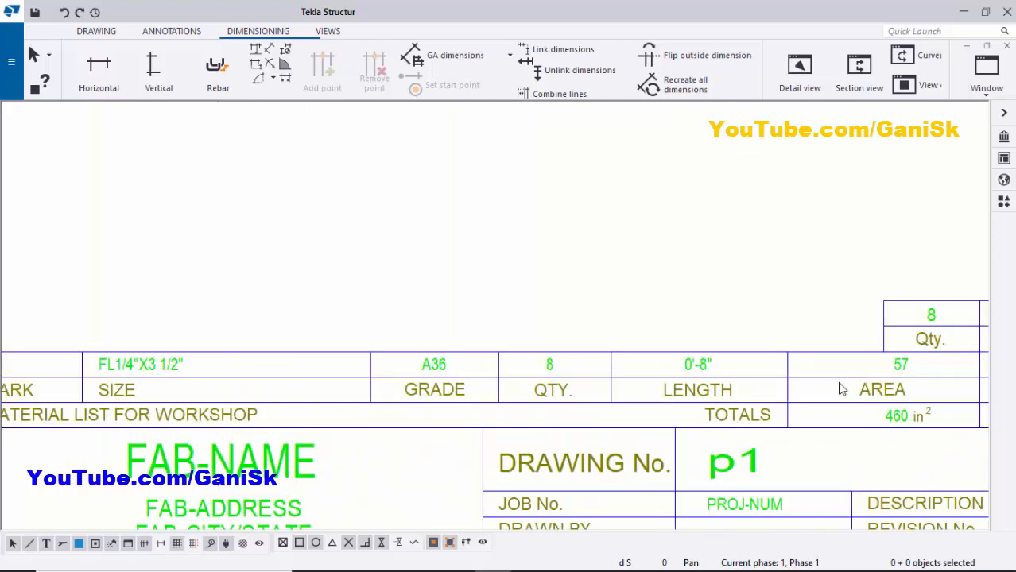
scroll(755, 378, "down", 6)
scroll(792, 322, "down", 1)
scroll(789, 333, "up", 2)
scroll(788, 337, "down", 3)
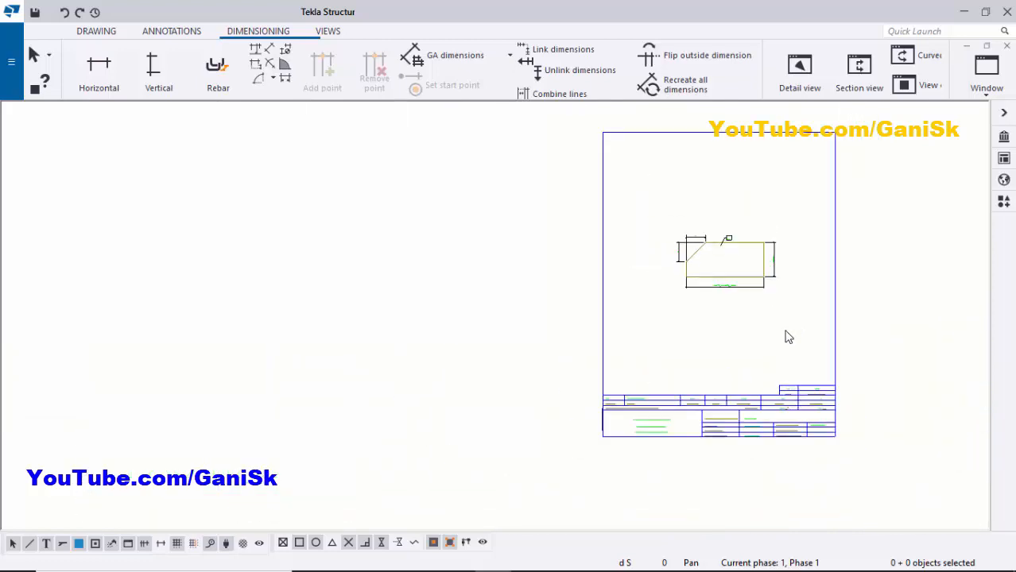
scroll(707, 406, "up", 6)
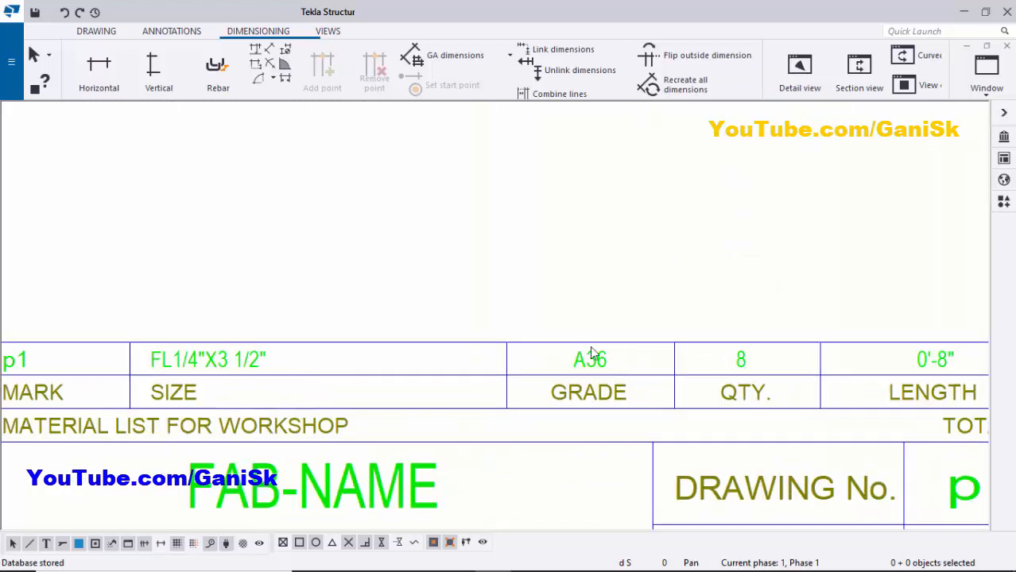
scroll(600, 358, "down", 2)
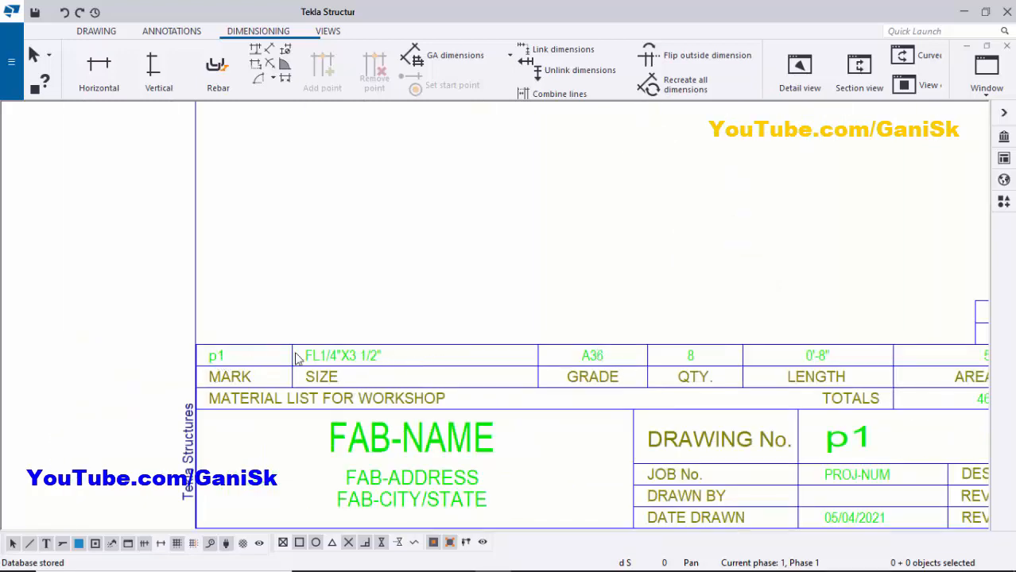
scroll(479, 329, "down", 5)
scroll(538, 309, "up", 3)
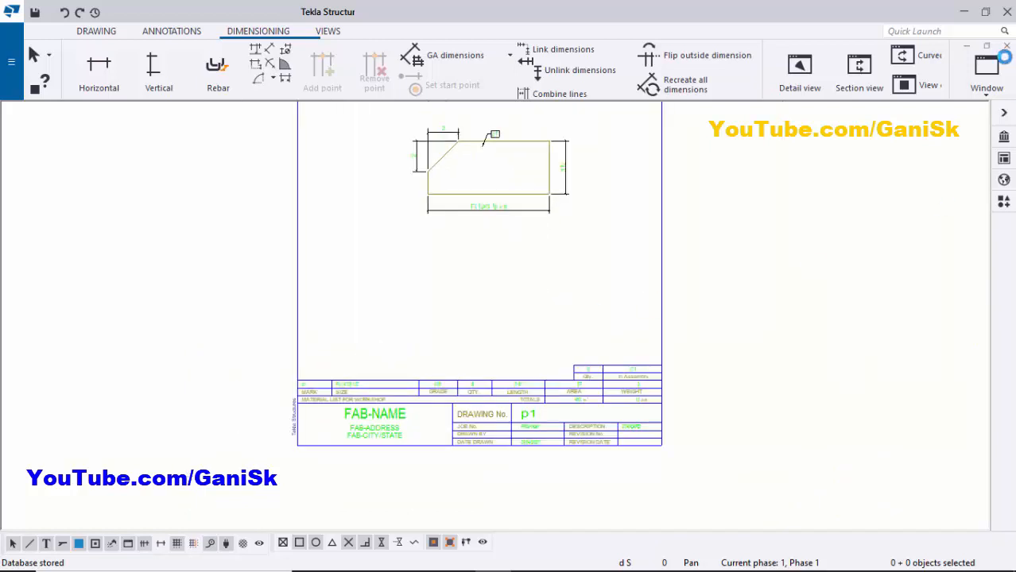
Close the p1 plate drawing and the document manager to return to the column base in the model.
left_click(1007, 47)
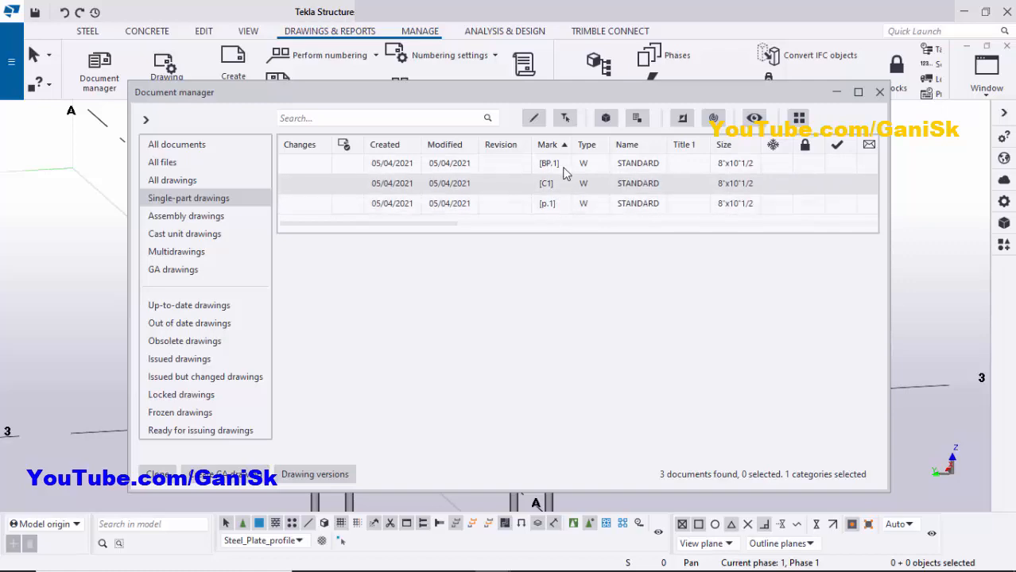
left_click(879, 92)
scroll(739, 328, "down", 5)
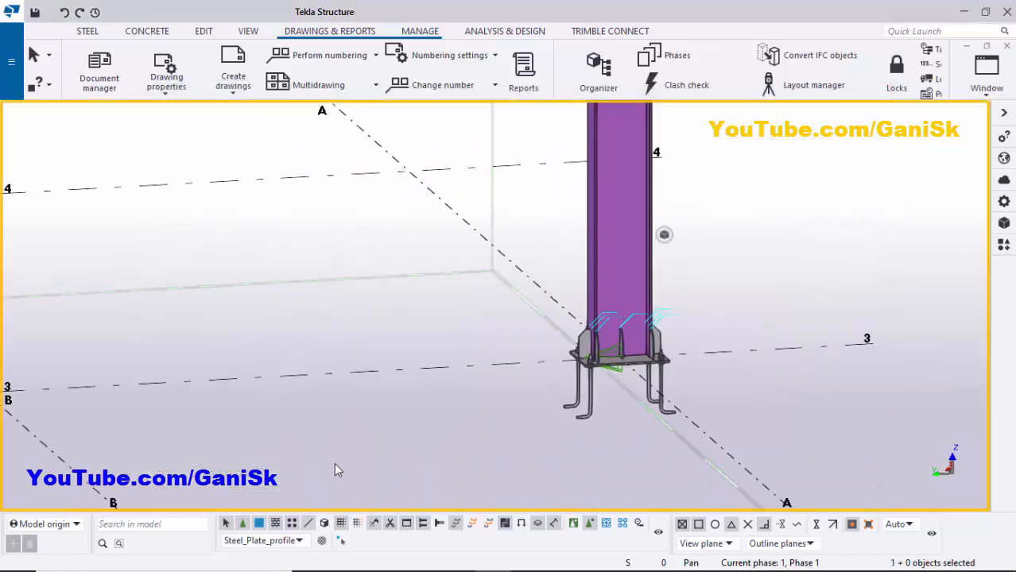
Load the standard selection filter, apply it and close the filter settings.
left_click(322, 541)
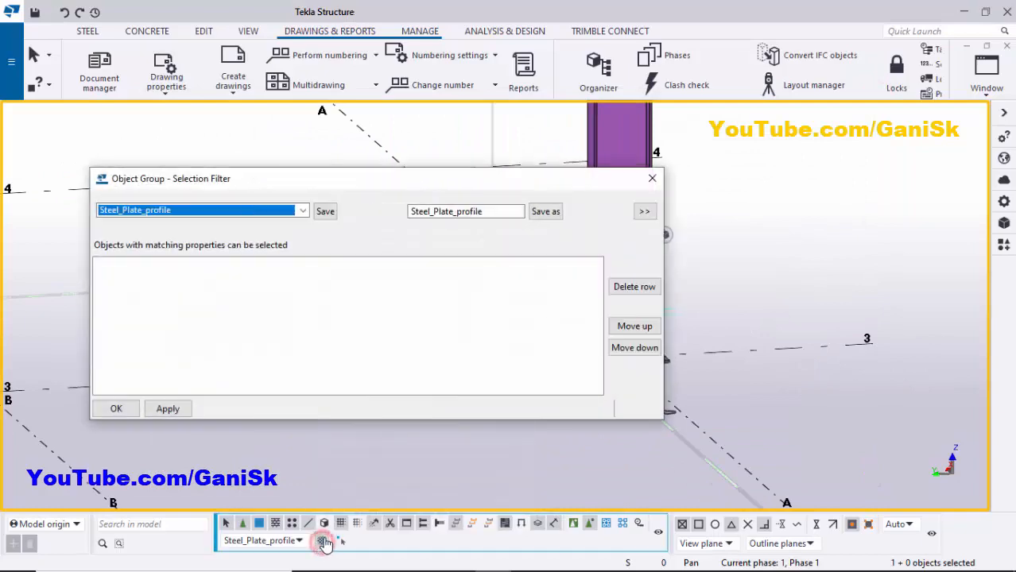
left_click(302, 211)
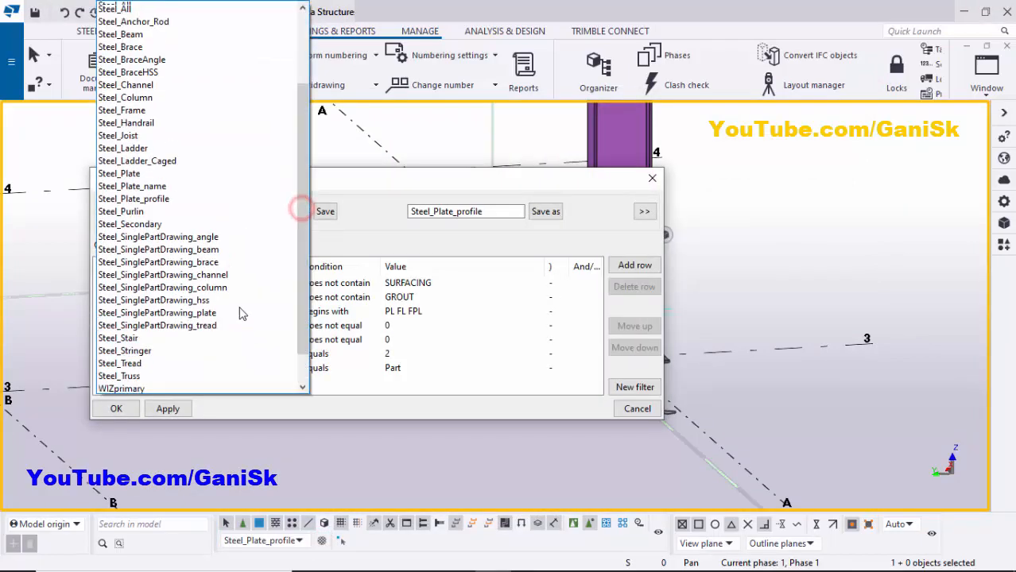
scroll(224, 290, "up", 3)
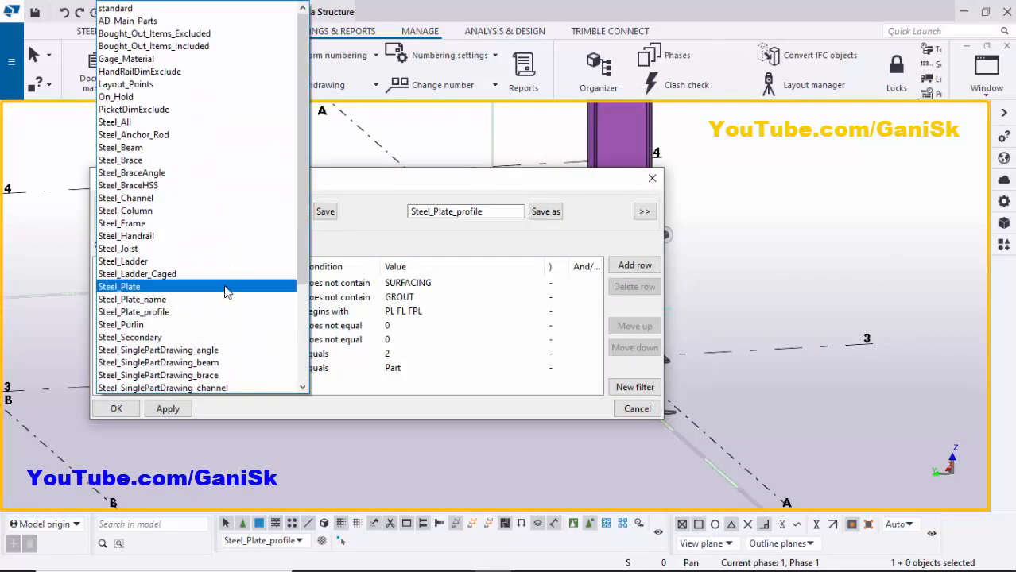
left_click(119, 8)
left_click(169, 409)
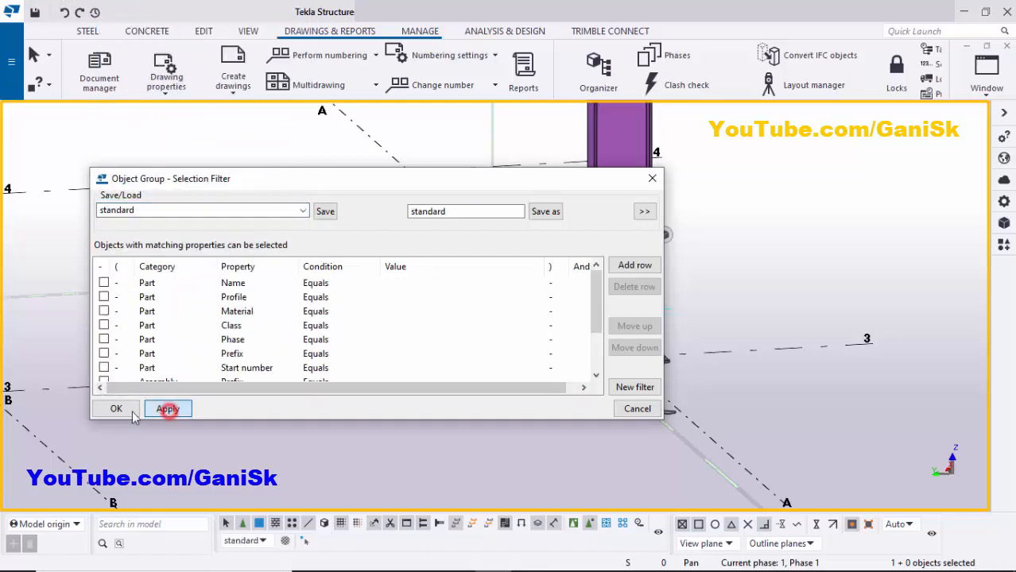
left_click(117, 409)
Create an assembly drawing of the W16X50 column, then clear the selection.
scroll(216, 466, "down", 3)
scroll(315, 330, "up", 2)
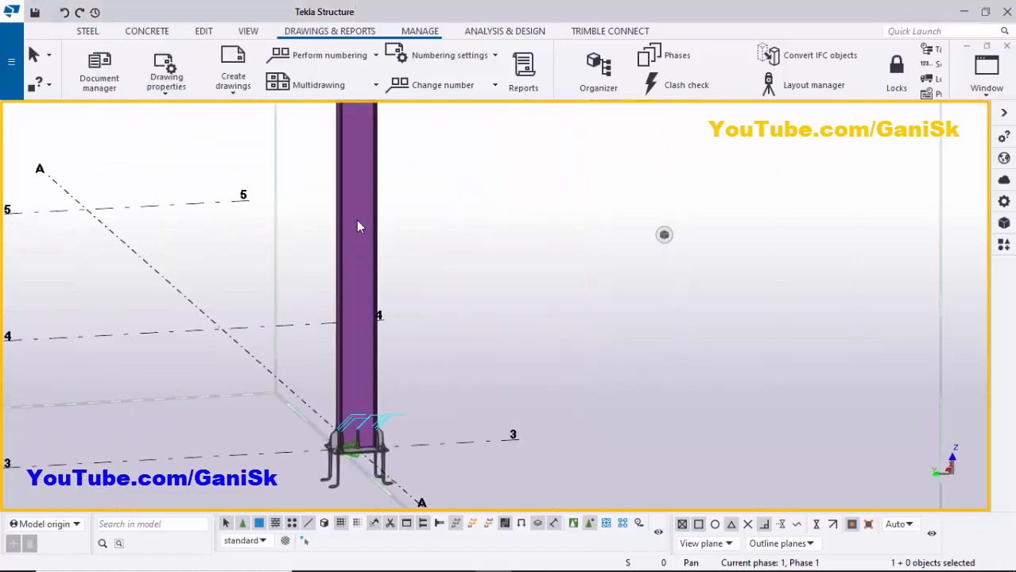
left_click(358, 220)
right_click(359, 218)
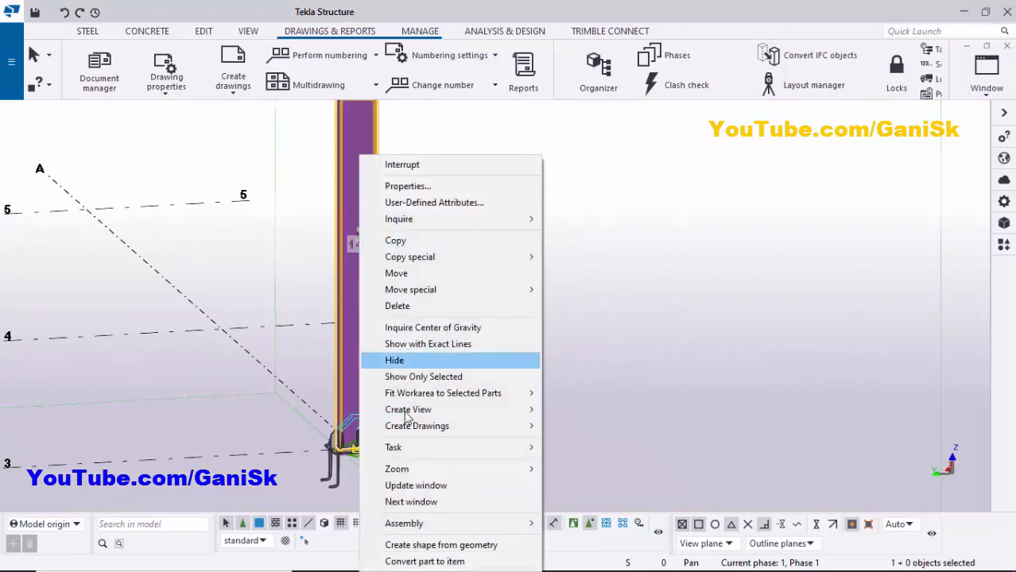
left_click(437, 426)
left_click(598, 442)
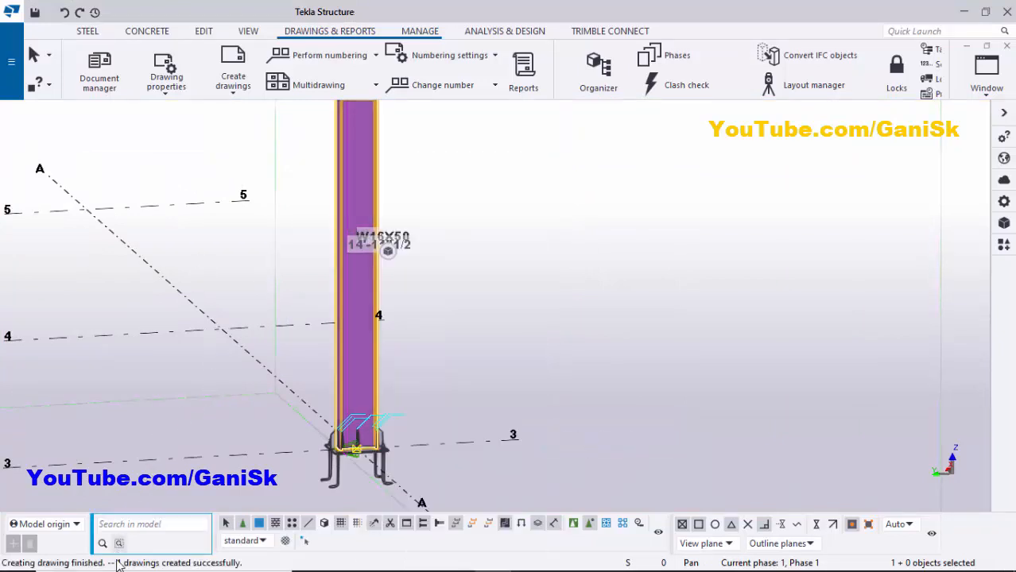
left_click(581, 330)
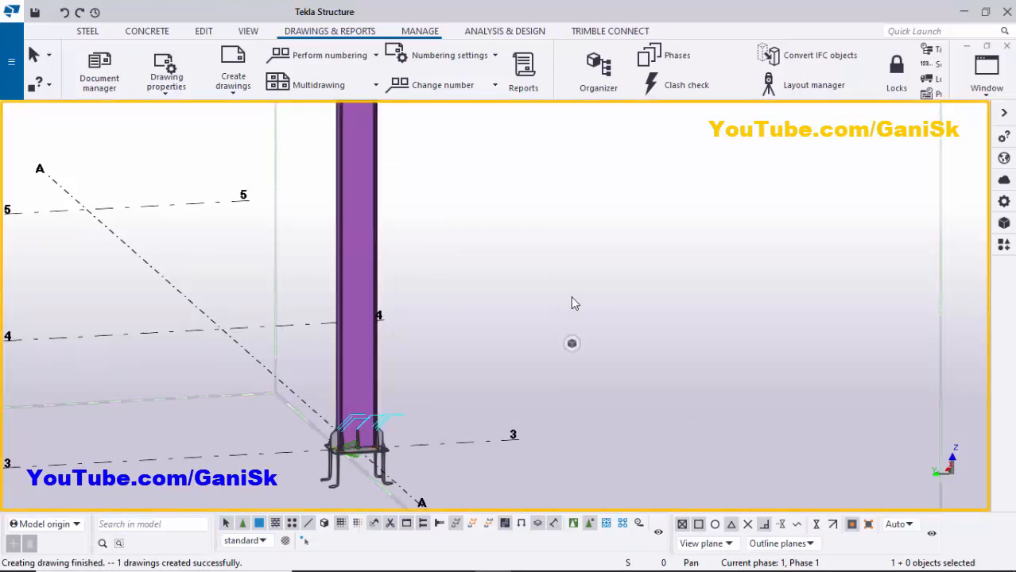
List the assembly drawings, open drawing C1 and close the document manager.
key("ctrl+l")
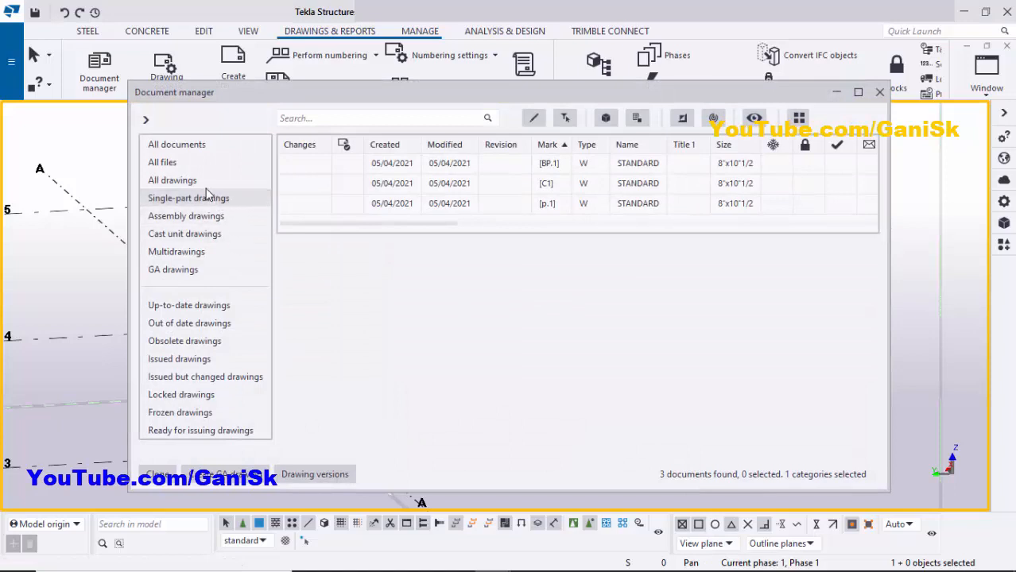
left_click(197, 217)
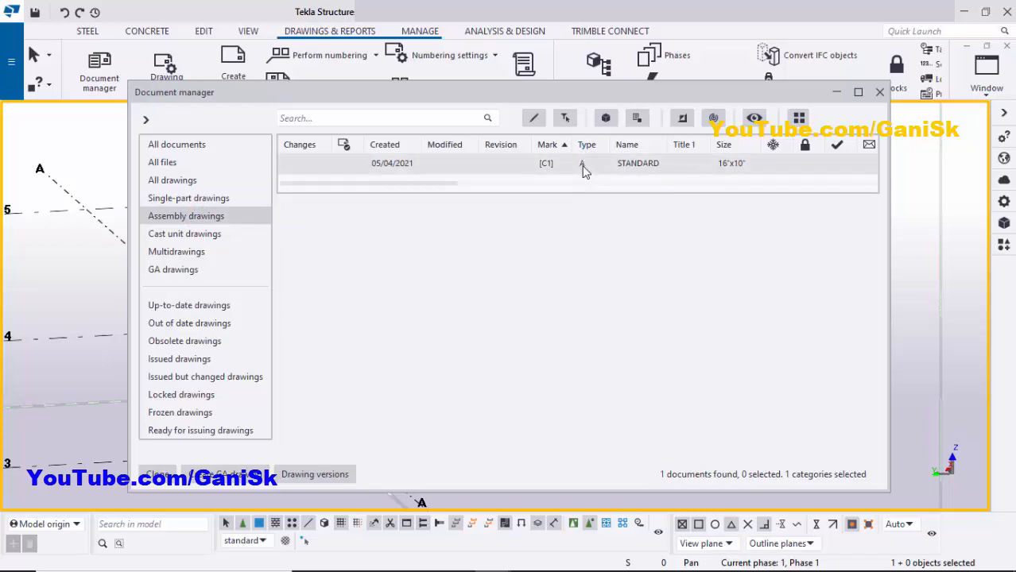
left_click(556, 170)
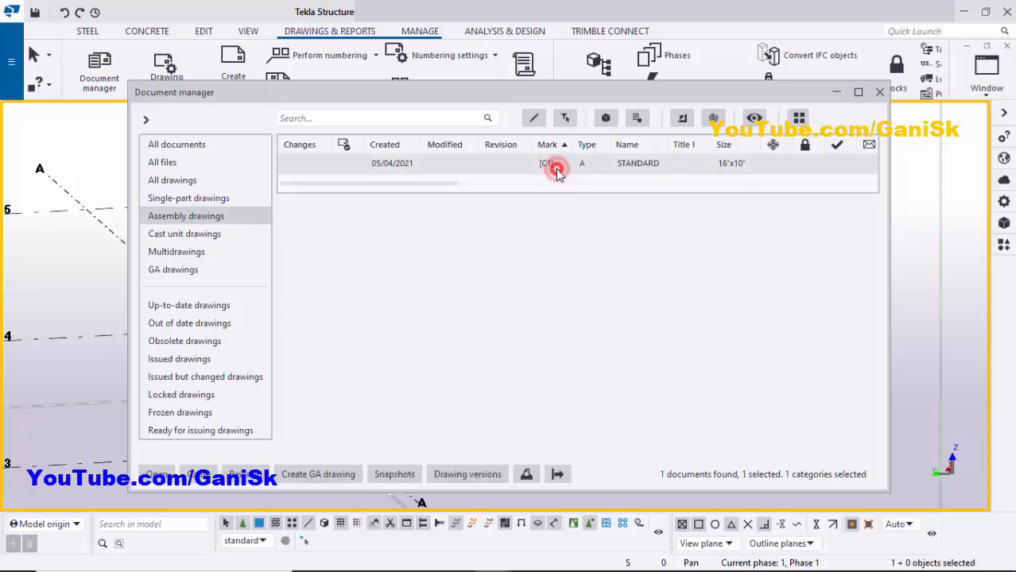
left_click(879, 92)
Move the 15'-0 overall length dimension line closer to the column in the main view.
scroll(405, 318, "down", 1)
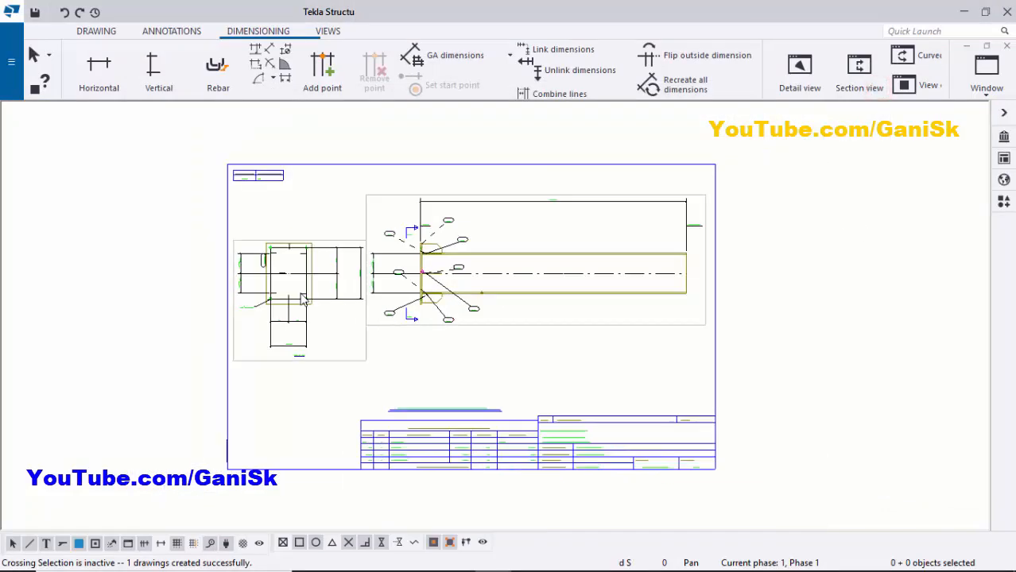
scroll(299, 292, "up", 1)
scroll(628, 210, "up", 2)
scroll(624, 211, "down", 2)
scroll(623, 211, "up", 2)
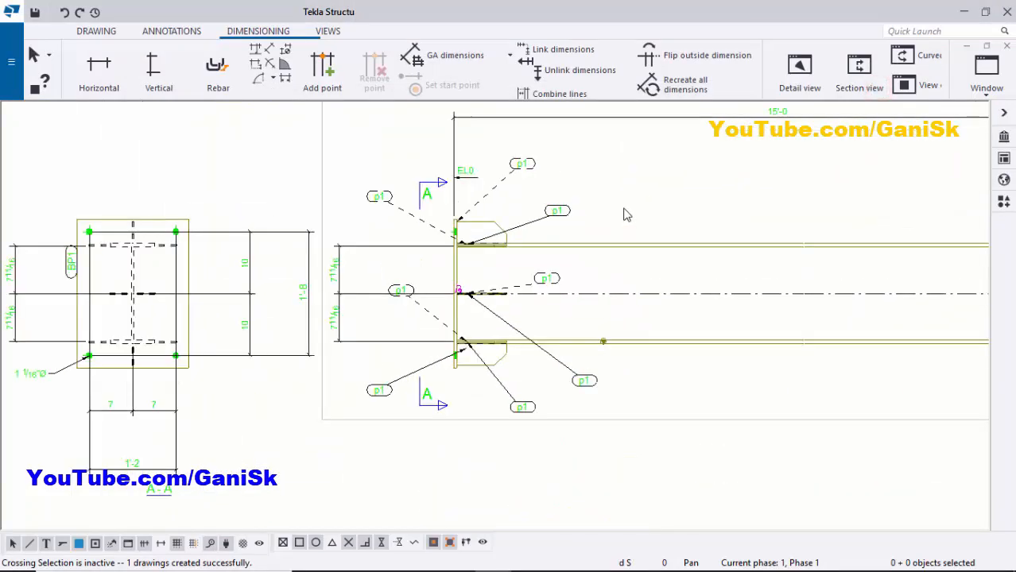
scroll(538, 240, "down", 1)
scroll(632, 195, "up", 1)
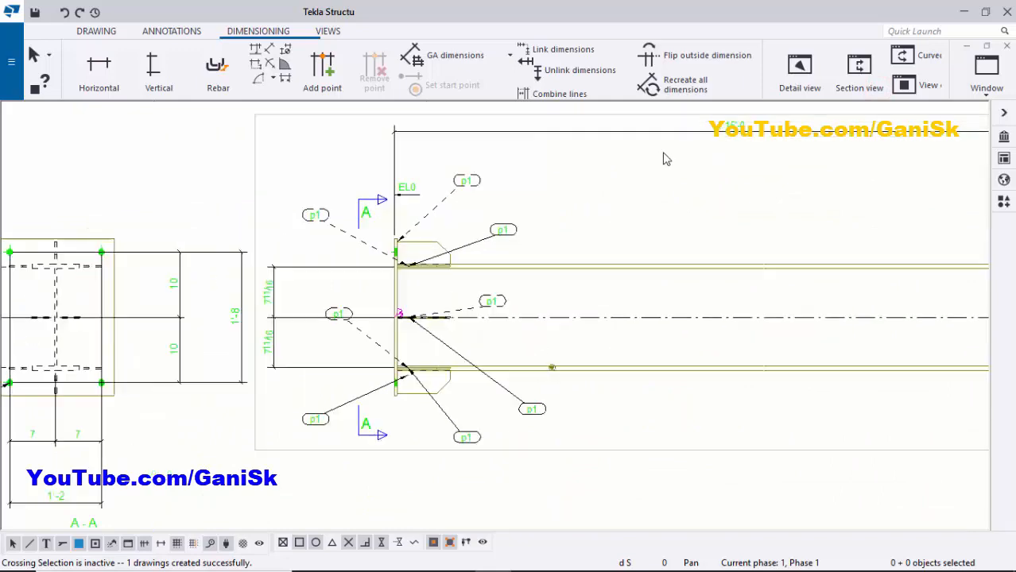
left_click_drag(742, 133, 728, 172)
left_click(694, 206)
Move the EL0 elevation dimension closer to the upper end of the base plate.
scroll(402, 207, "up", 3)
left_click(409, 177)
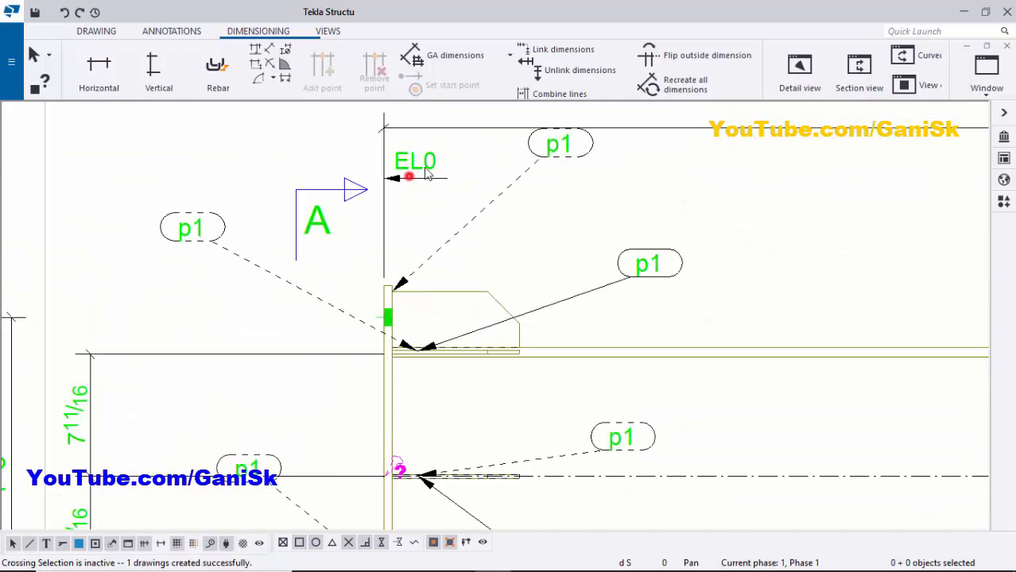
left_click_drag(418, 162, 420, 213)
scroll(500, 212, "down", 3)
scroll(499, 256, "up", 2)
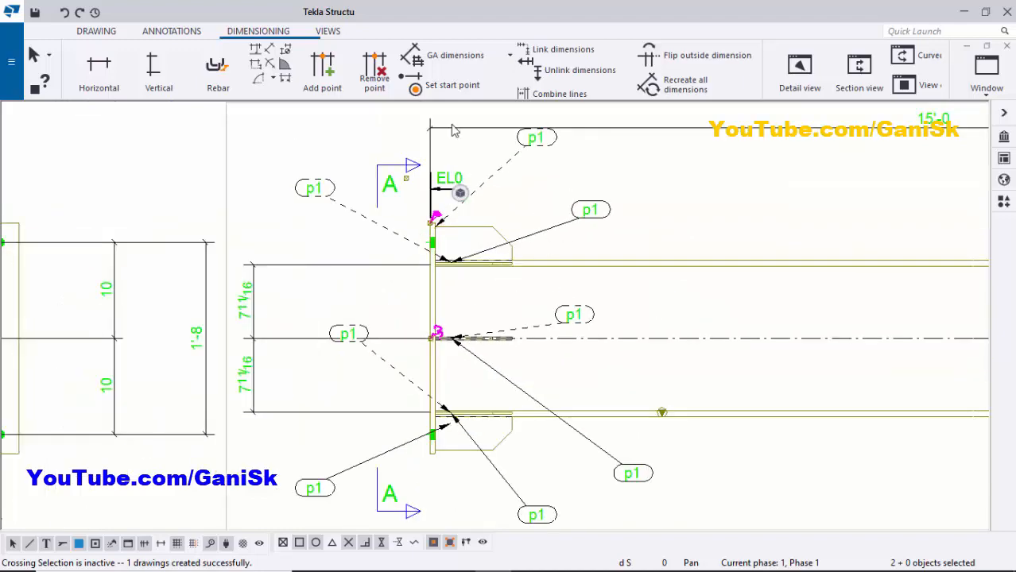
Delete all the automatic p1 part marks around the stiffener plates in the main view.
middle_click_drag(631, 474, 637, 464)
left_click(638, 463)
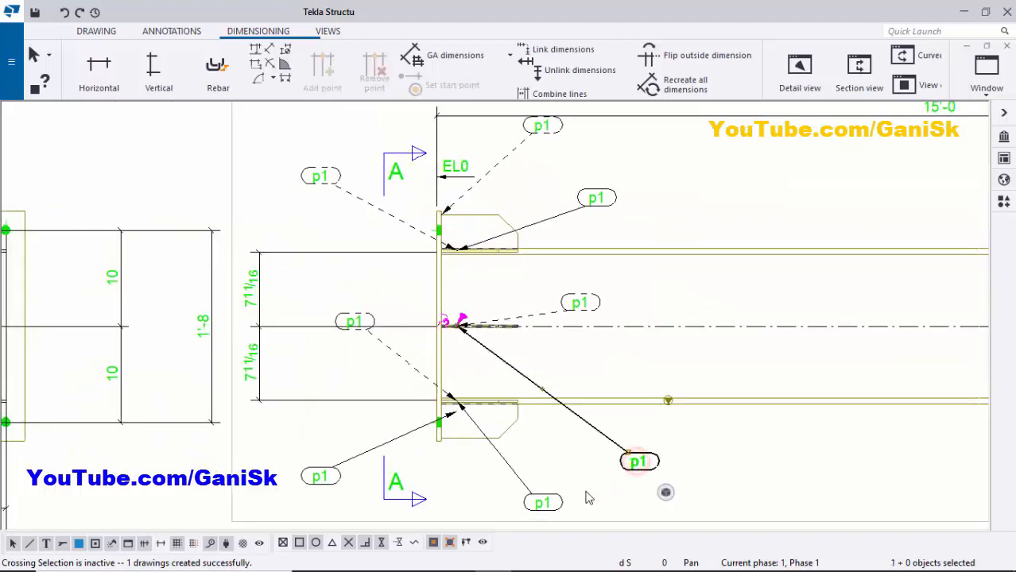
key("Delete")
left_click(538, 499)
key("Delete")
left_click(321, 471)
key("Delete")
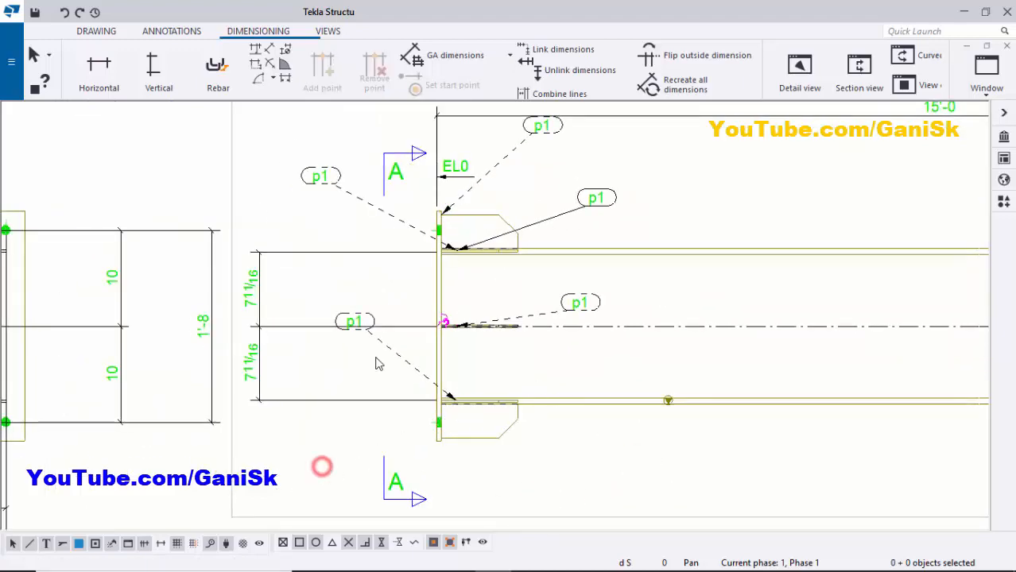
key("Delete")
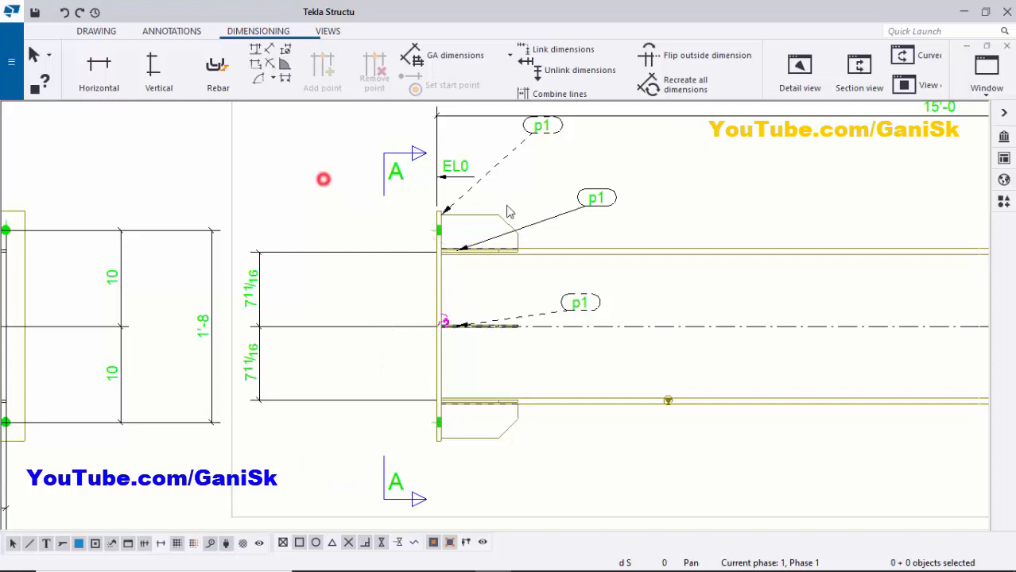
left_click(533, 126)
key("Delete")
left_click(595, 199)
key("Delete")
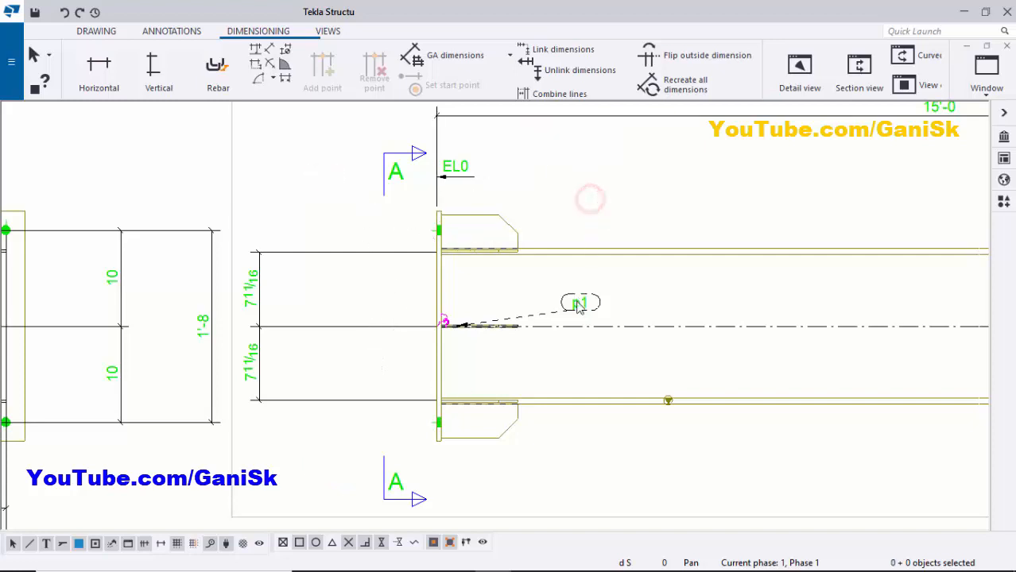
left_click(576, 303)
key("Delete")
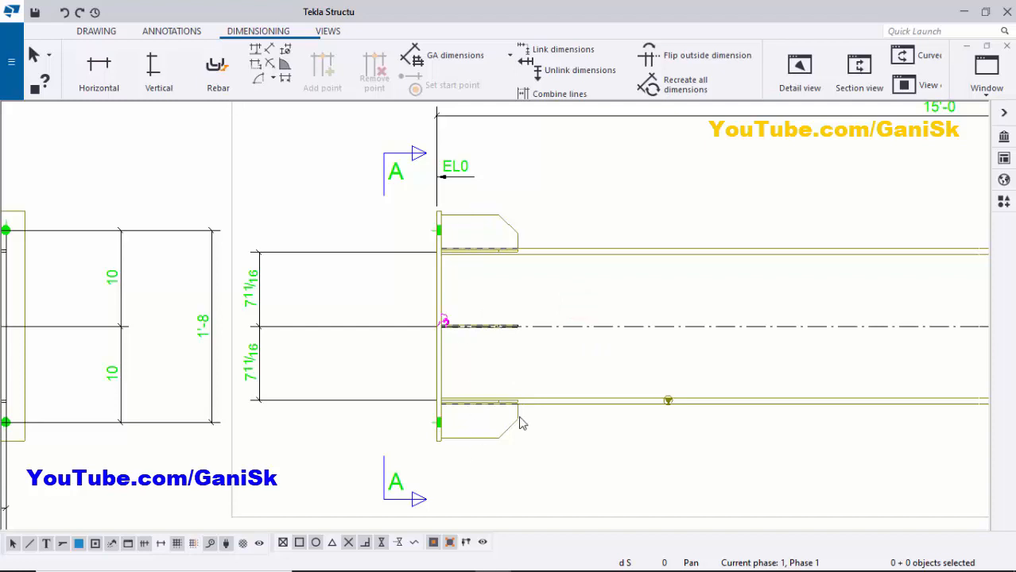
Add a new part mark to the upper chamfered stiffener plate.
scroll(515, 253, "up", 2)
left_click(485, 195)
right_click(487, 197)
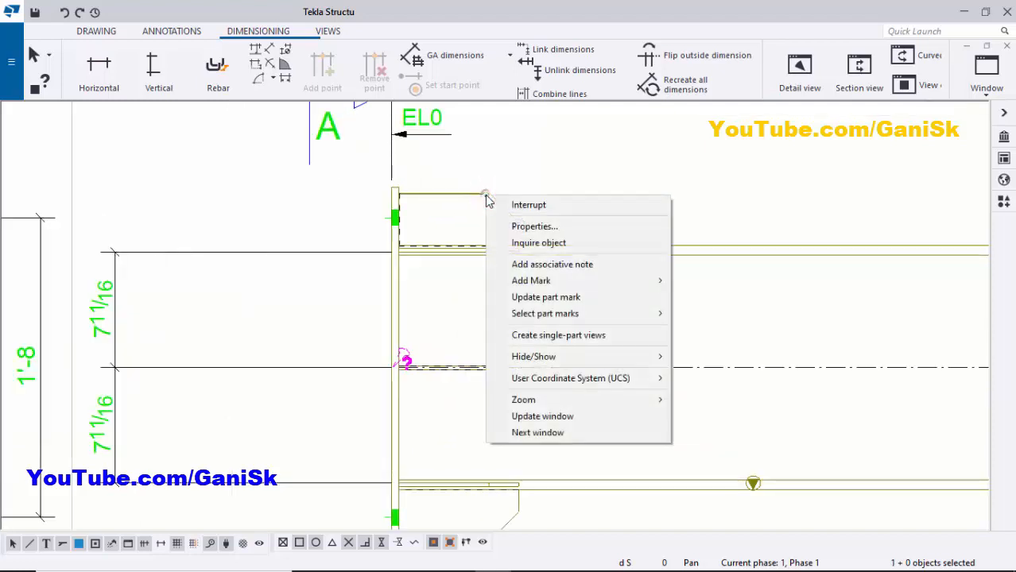
left_click(531, 281)
left_click(727, 298)
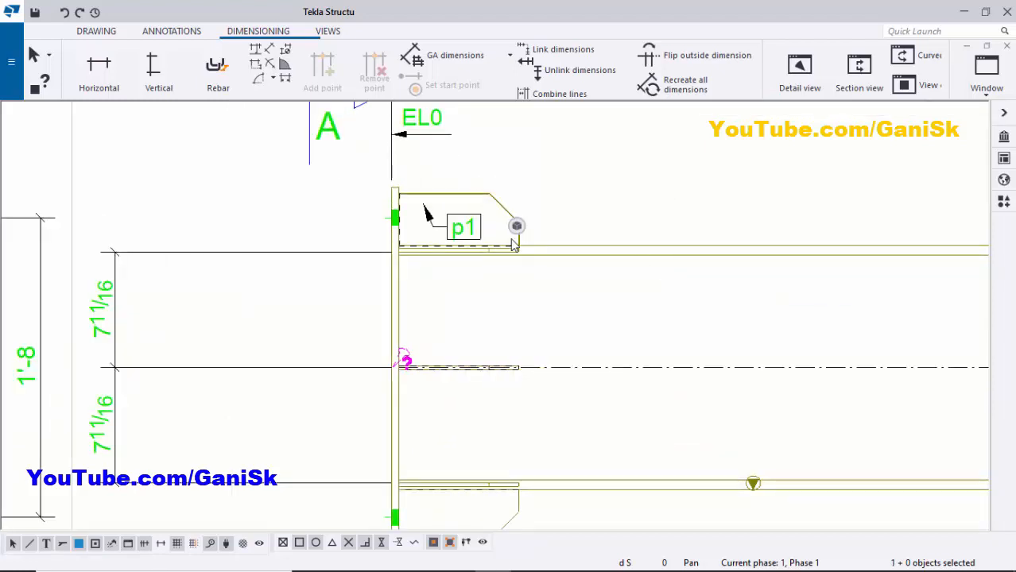
Move the new p1 mark outside the plate, beside its chamfered corner.
left_click(457, 230)
left_click_drag(463, 229, 549, 207)
scroll(549, 207, "up", 2)
left_click(594, 197)
scroll(543, 195, "up", 2)
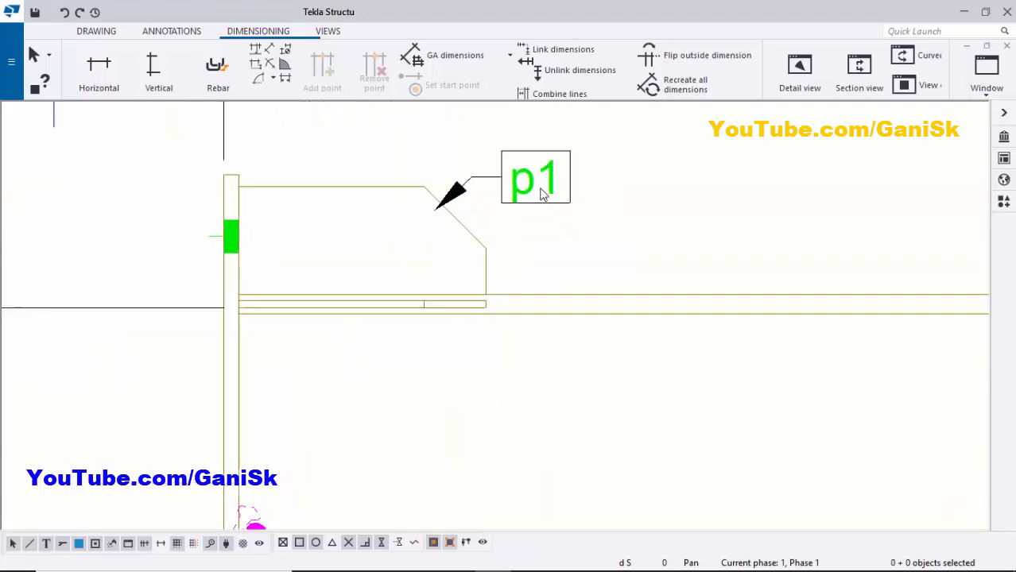
Add the text element "(typ)" after the part position in the p1 mark's content and modify the mark.
double_click(539, 185)
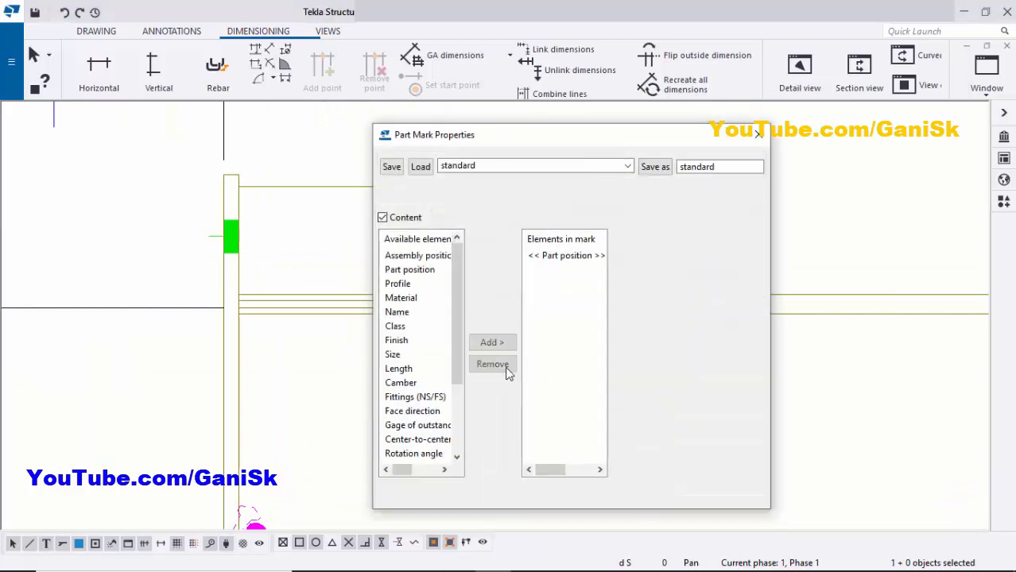
scroll(419, 380, "down", 3)
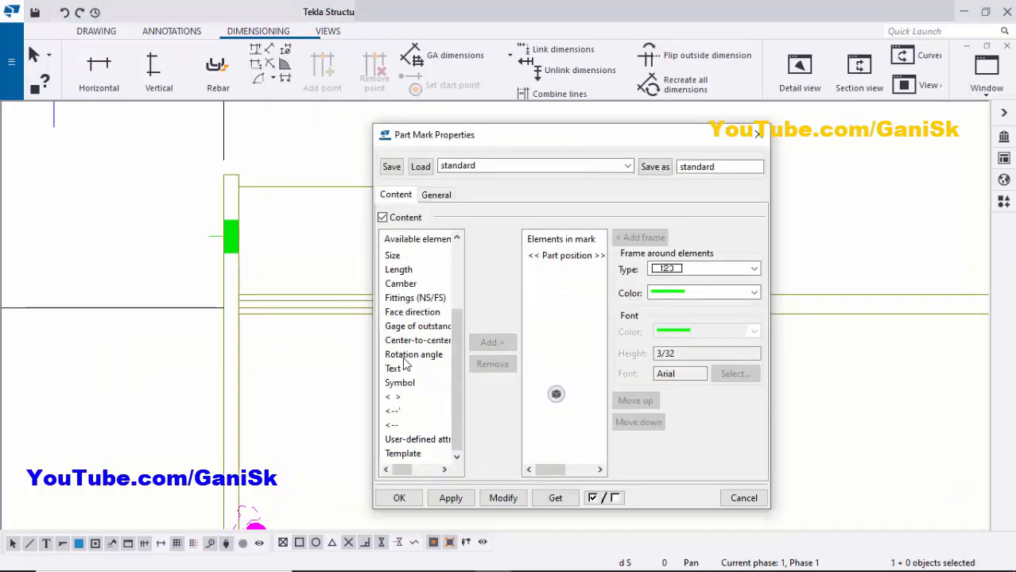
left_click(396, 370)
left_click(492, 342)
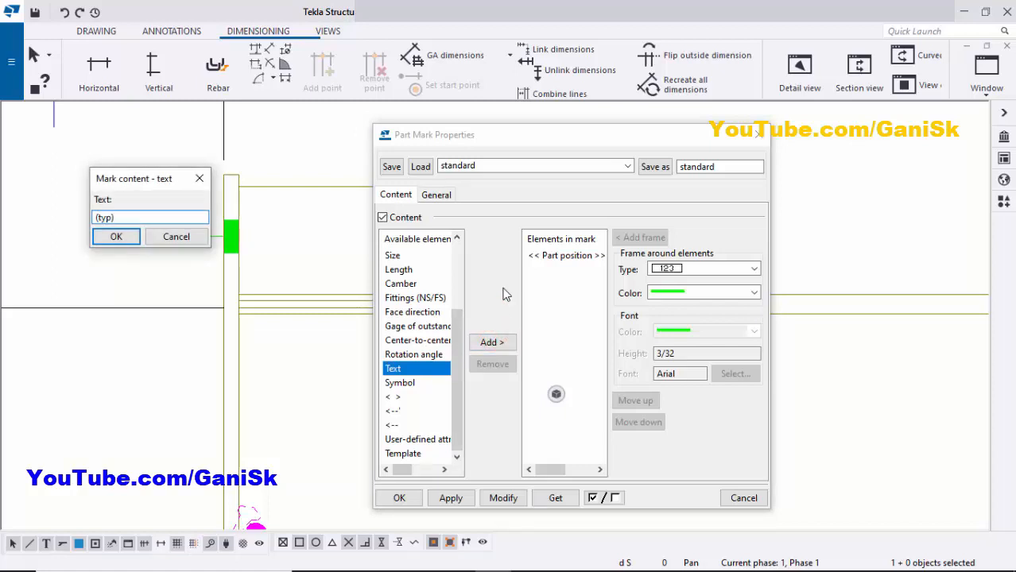
left_click(116, 237)
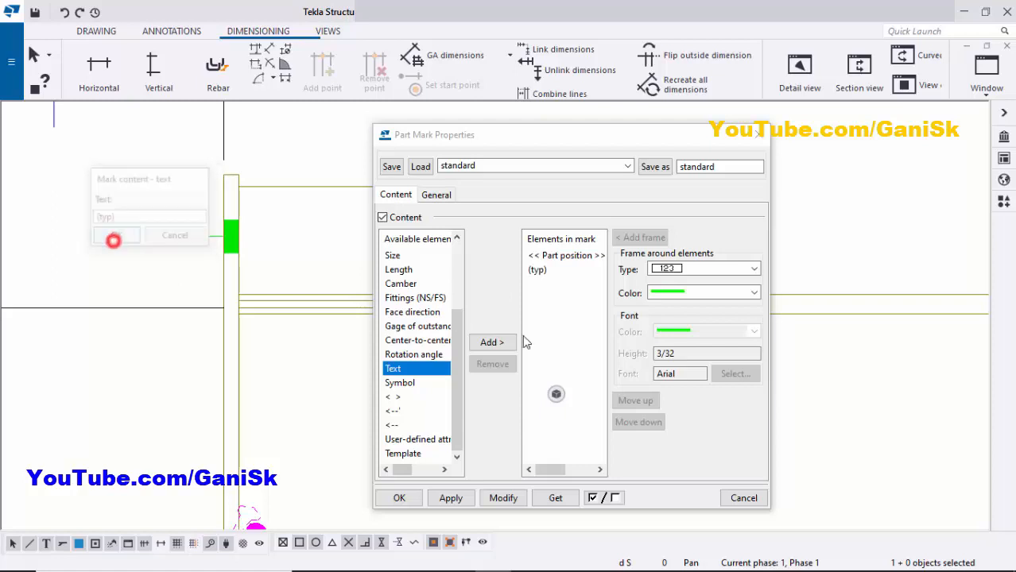
left_click(504, 497)
left_click(397, 498)
left_click(696, 236)
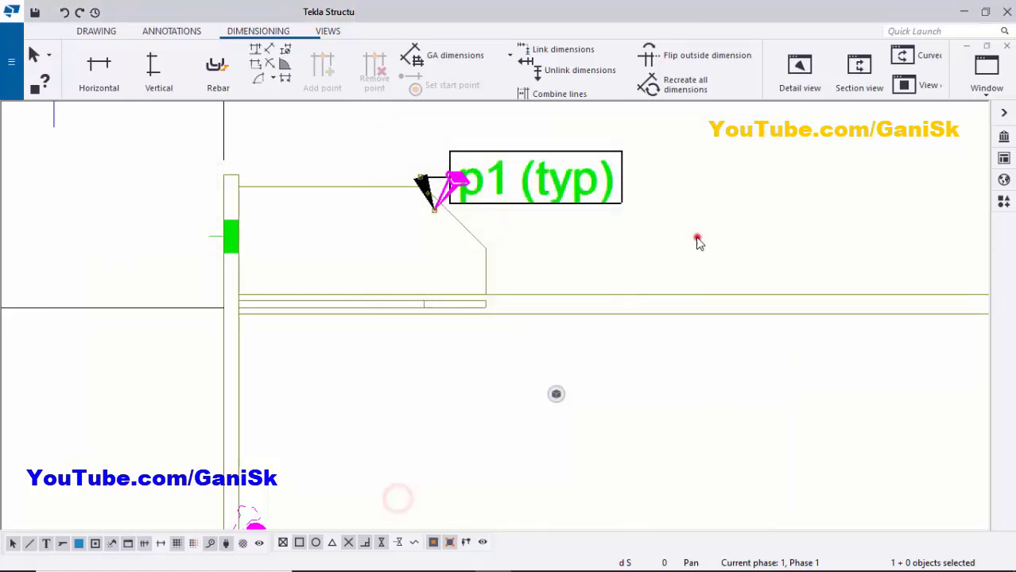
Move the p1 (typ) mark farther out from the chamfered corner so its leader points clearly at the plate.
scroll(524, 198, "up", 2)
scroll(524, 198, "down", 3)
left_click(531, 182)
left_click_drag(531, 180, 602, 159)
left_click(621, 218)
scroll(621, 216, "down", 2)
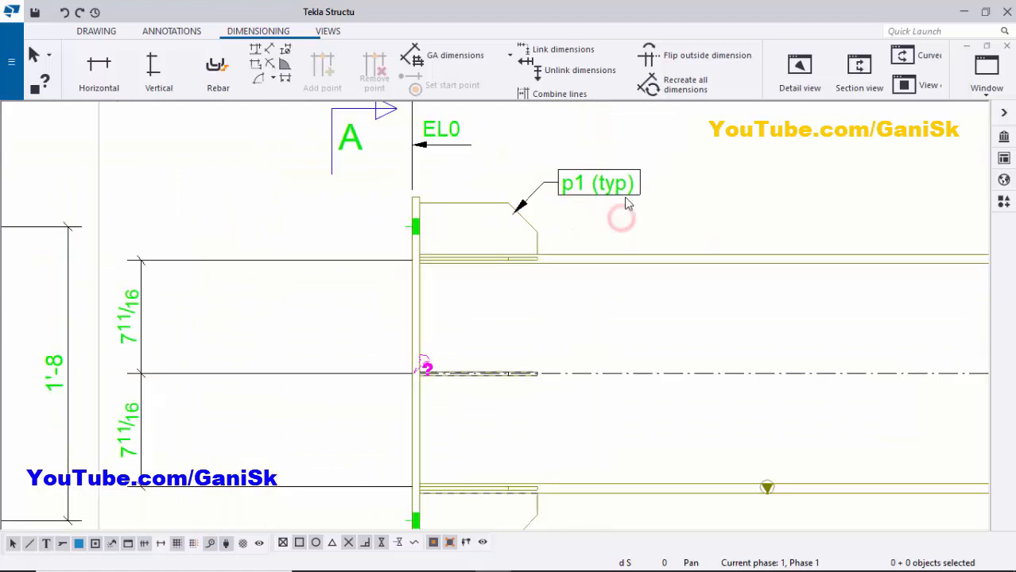
scroll(641, 191, "up", 2)
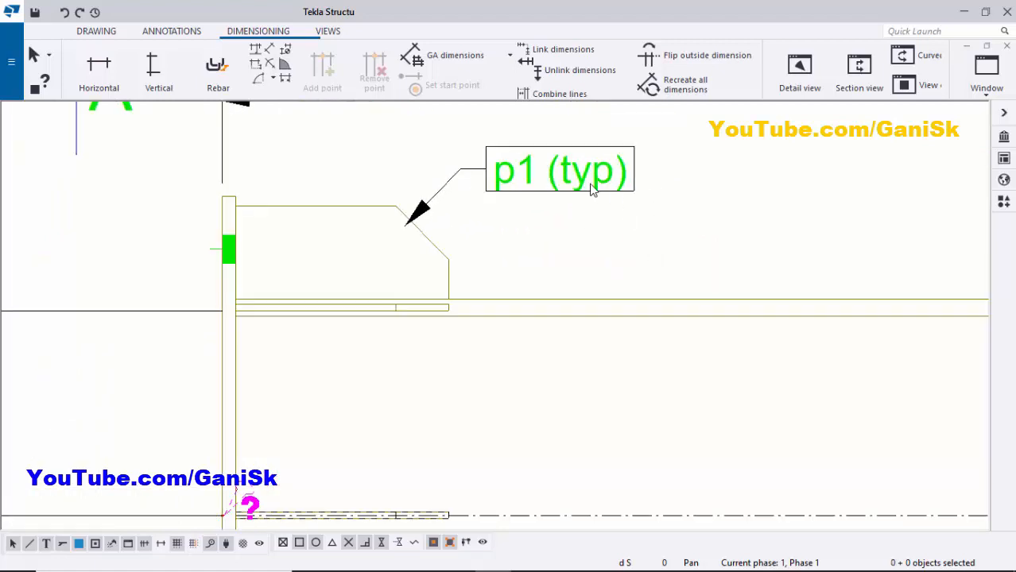
scroll(591, 194, "down", 4)
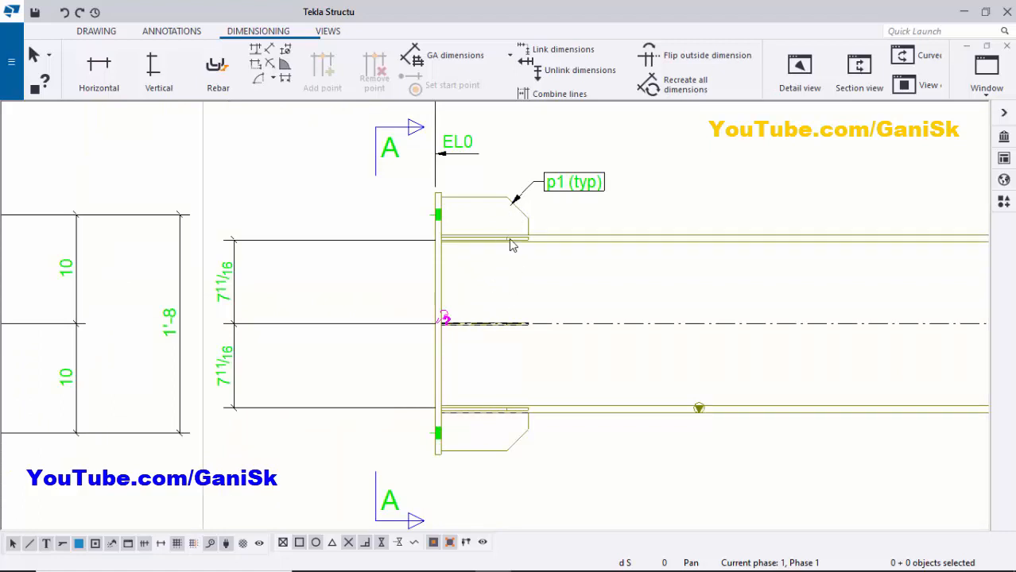
Move the paired 7 11/16 vertical dimensions closer to the base plate in the main view.
scroll(510, 407, "down", 2)
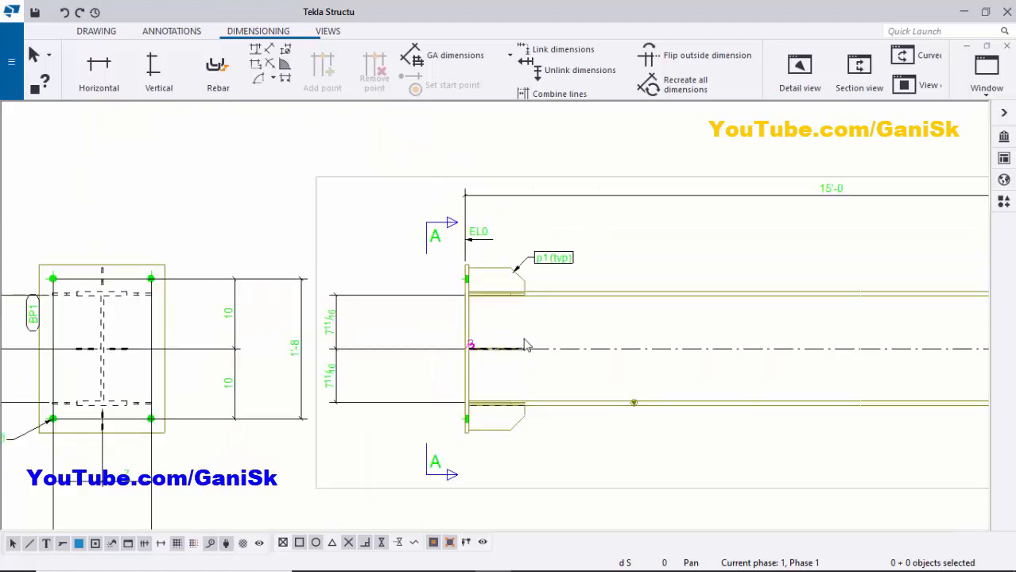
scroll(343, 356, "up", 2)
left_click(340, 347)
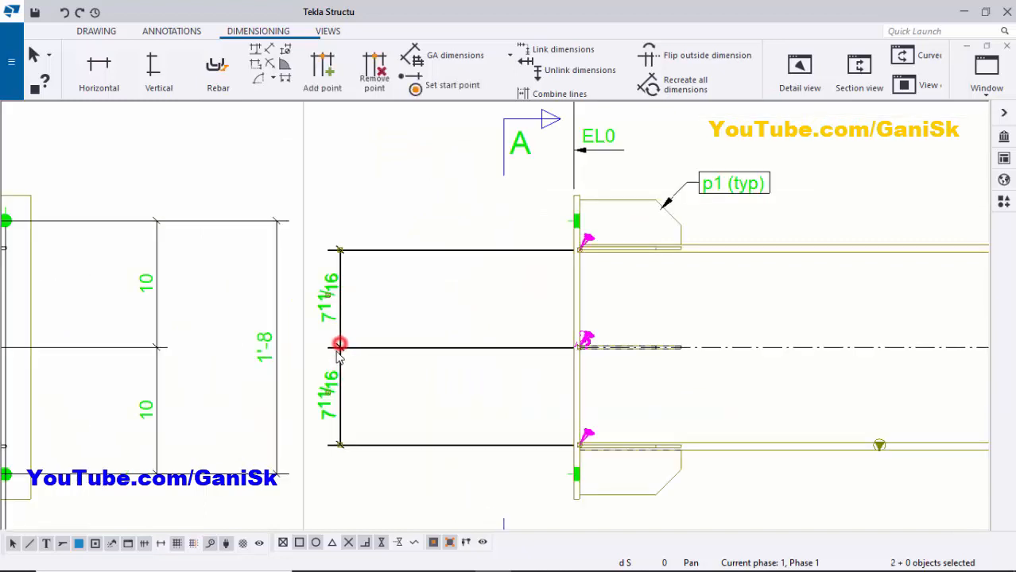
left_click_drag(340, 347, 513, 347)
left_click(443, 350)
scroll(501, 358, "up", 2)
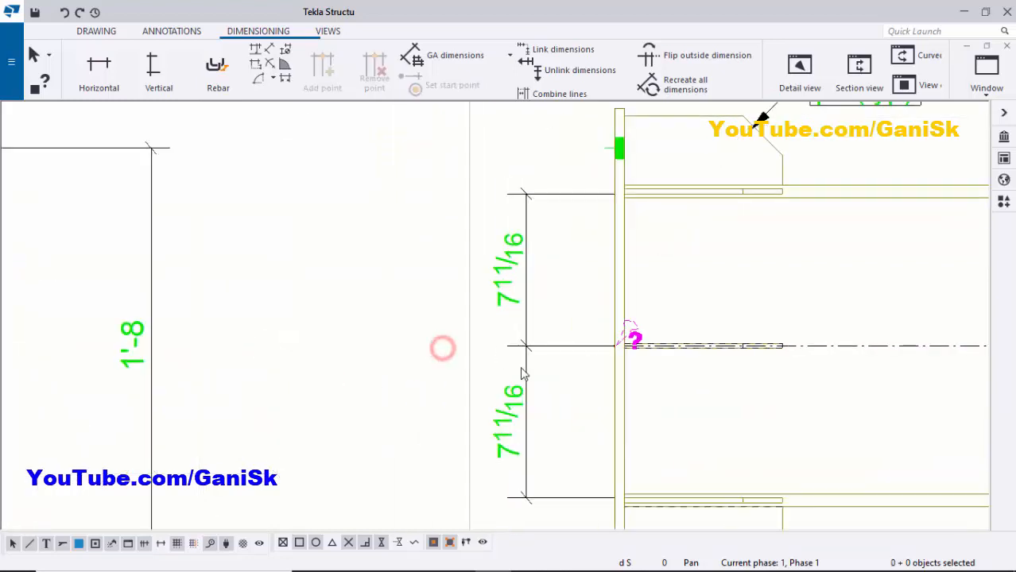
Delete the paired 7 11/16 vertical dimensions beside the base plate in the main view.
left_click(511, 413)
key("Delete")
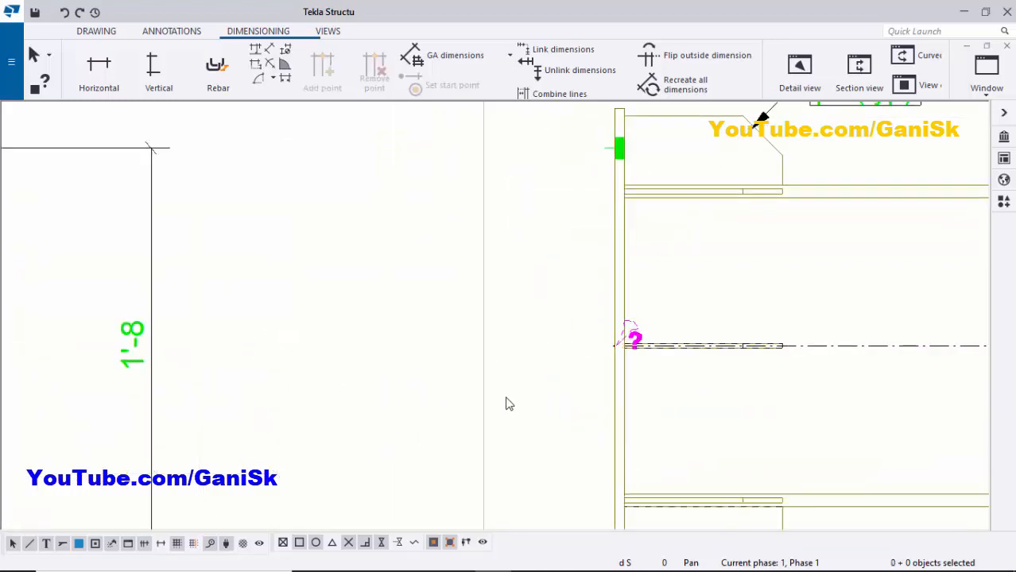
scroll(545, 390, "down", 3)
scroll(572, 378, "up", 1)
scroll(577, 379, "down", 3)
scroll(585, 382, "up", 1)
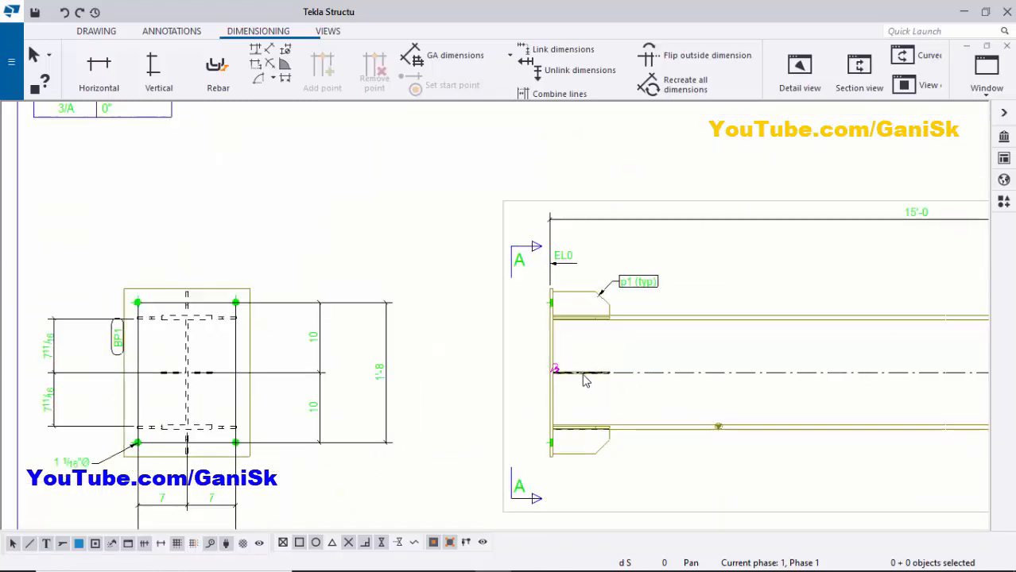
Add a part mark to the column using the applied mark properties and place it just above the upper flange.
scroll(526, 261, "up", 1)
scroll(539, 364, "down", 3)
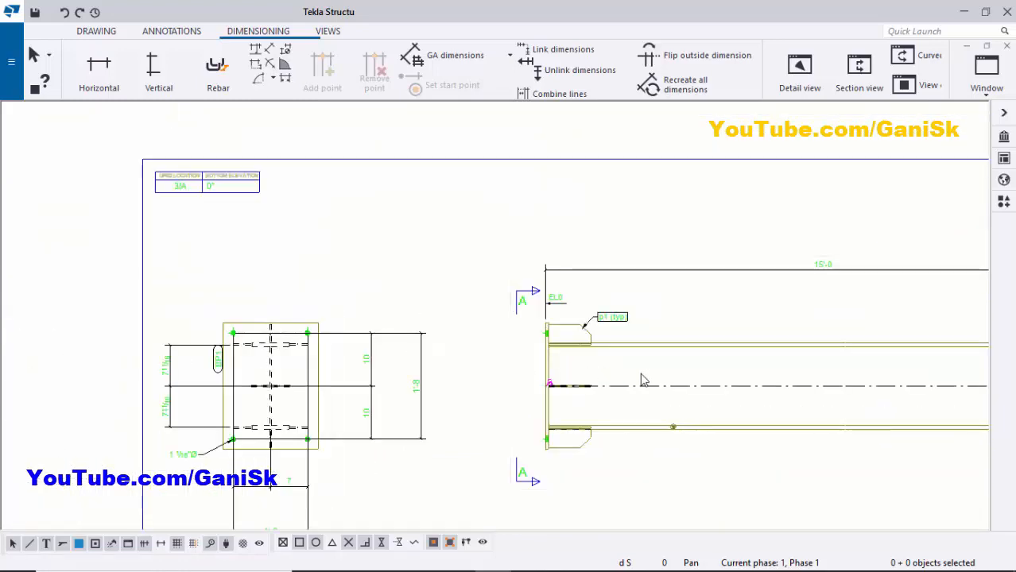
scroll(568, 362, "up", 1)
scroll(562, 352, "down", 2)
scroll(626, 360, "up", 3)
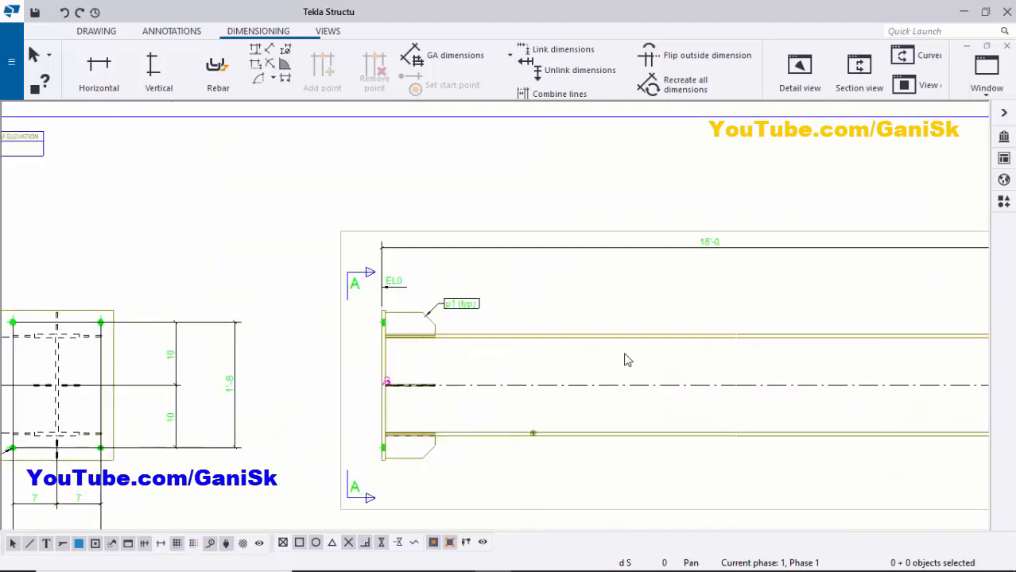
scroll(590, 350, "up", 1)
left_click(582, 332)
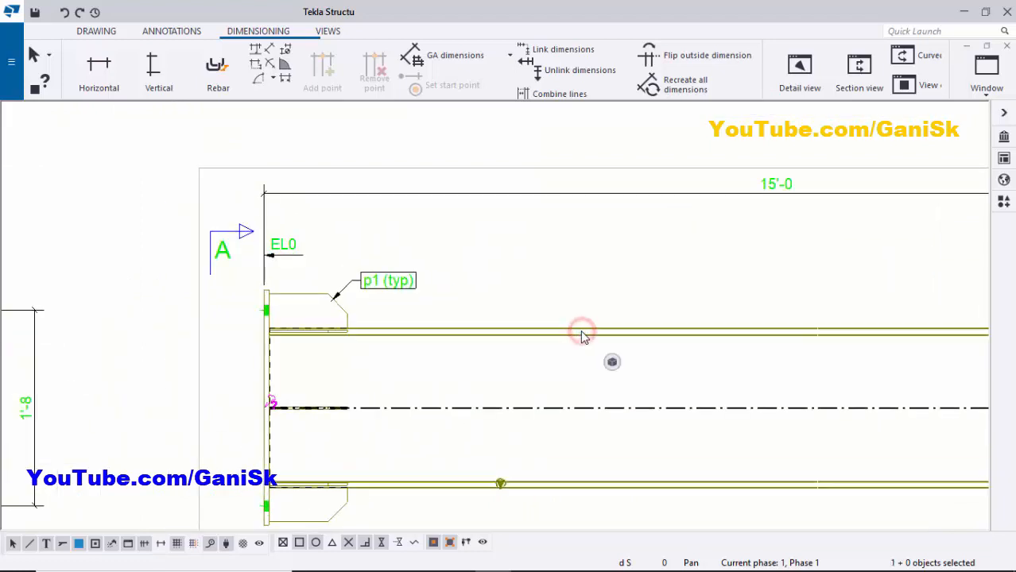
right_click(582, 336)
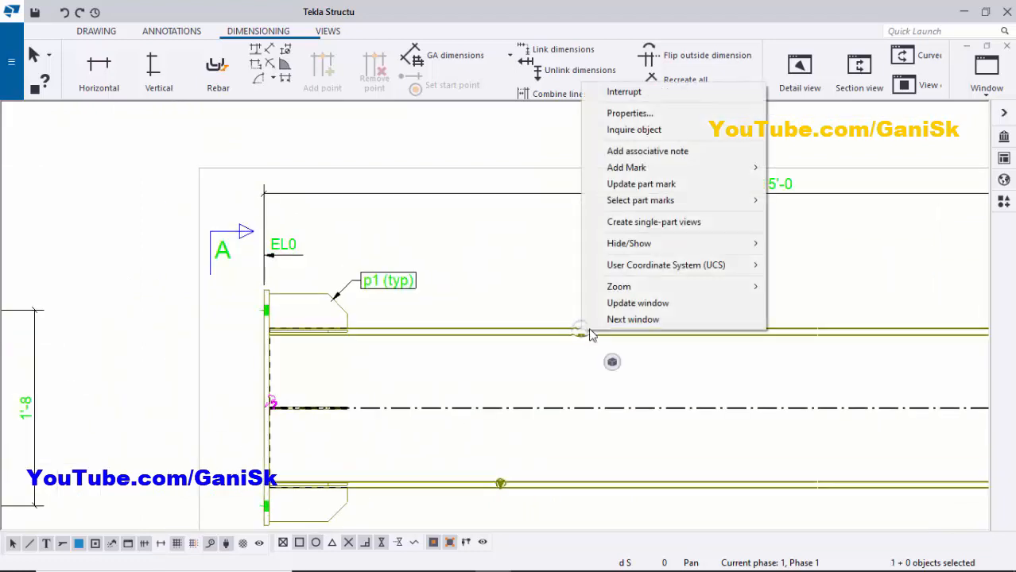
left_click(709, 169)
left_click(798, 184)
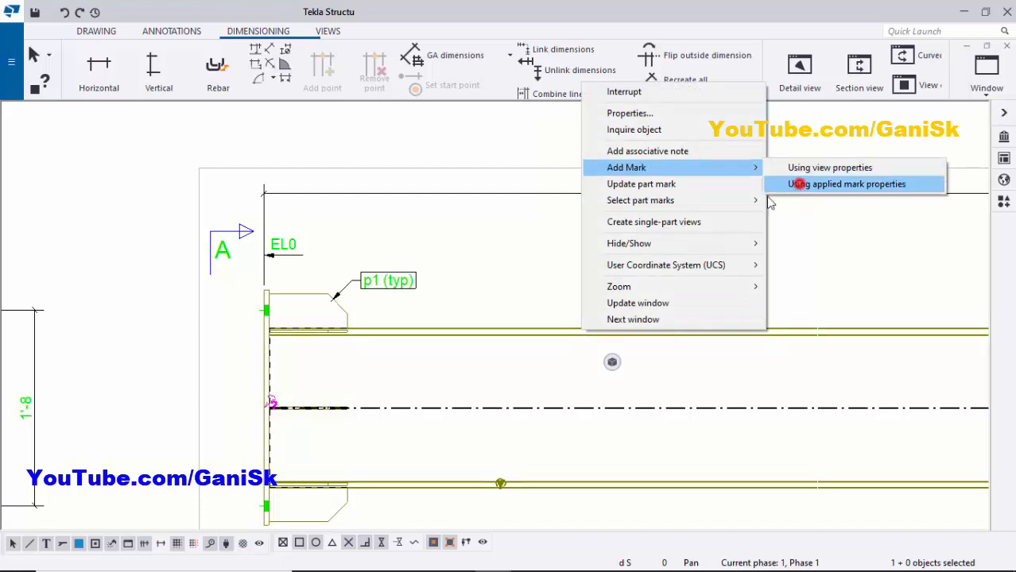
scroll(570, 312, "down", 2)
scroll(526, 320, "up", 2)
left_click(525, 306)
left_click_drag(632, 275, 633, 288)
Remove the "(typ)" text element from the column's C1 part mark and modify the mark.
scroll(630, 299, "up", 3)
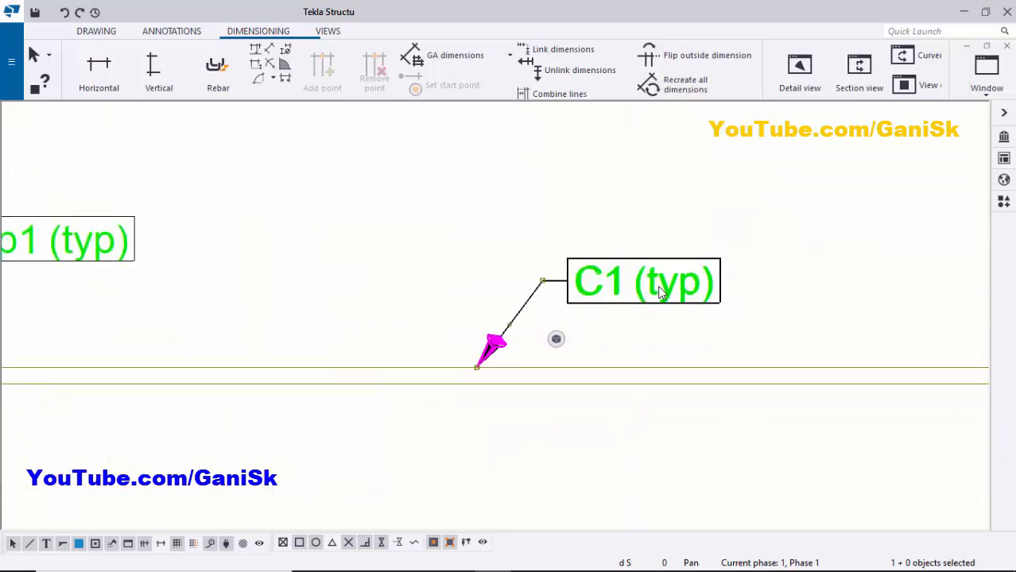
double_click(658, 288)
left_click(538, 270)
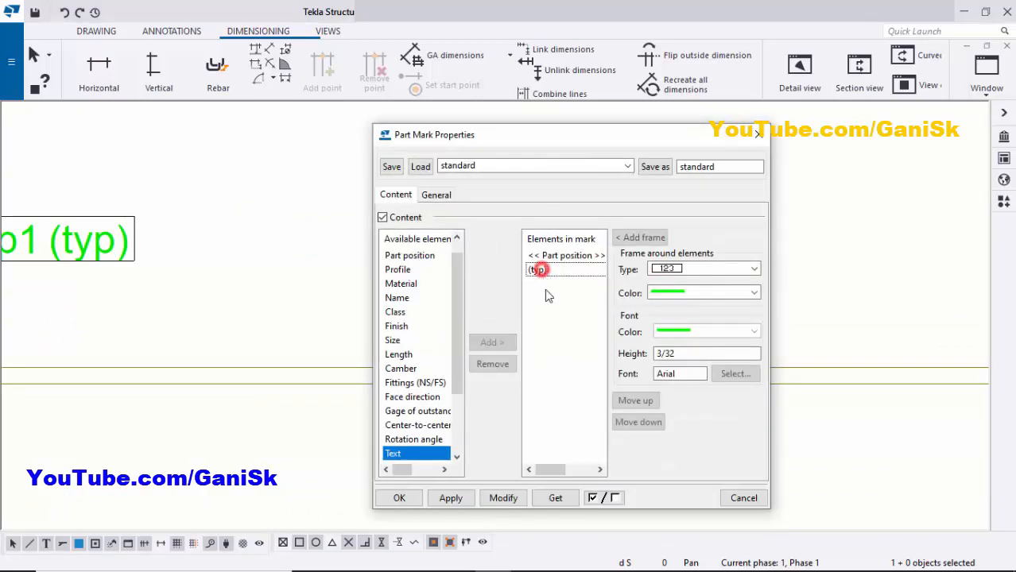
left_click(501, 365)
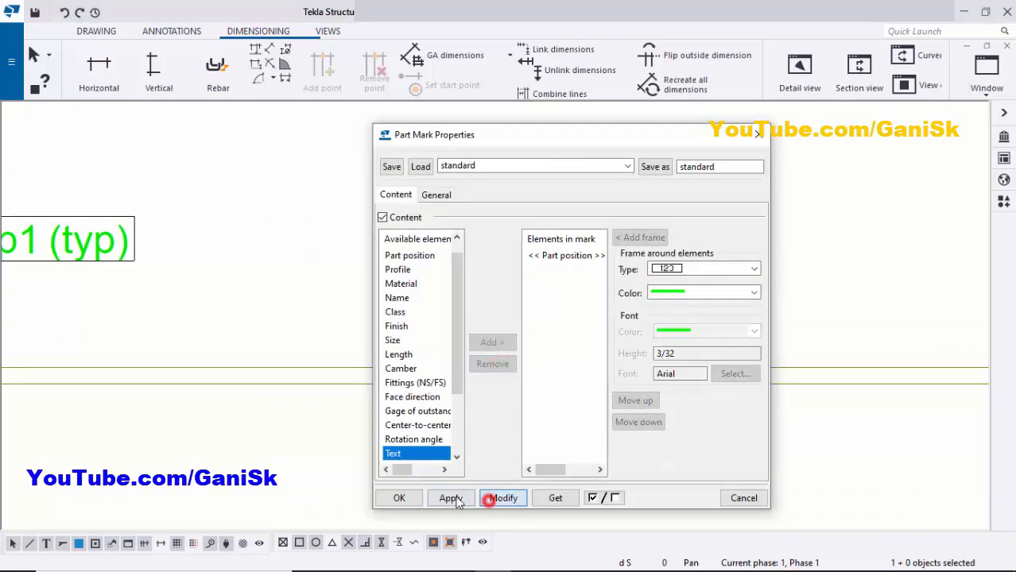
left_click(399, 498)
left_click(755, 295)
scroll(656, 285, "up", 2)
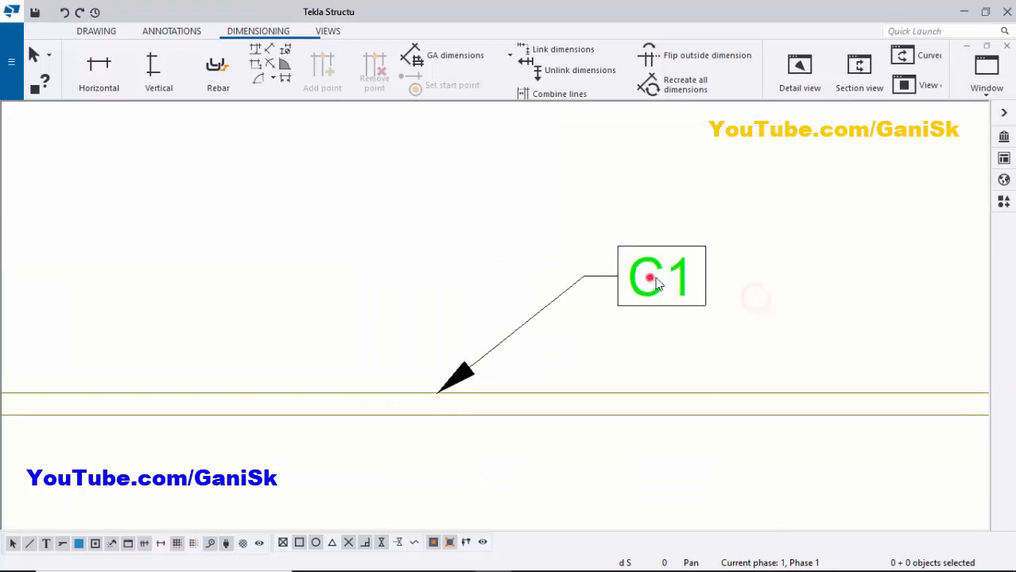
scroll(656, 285, "down", 4)
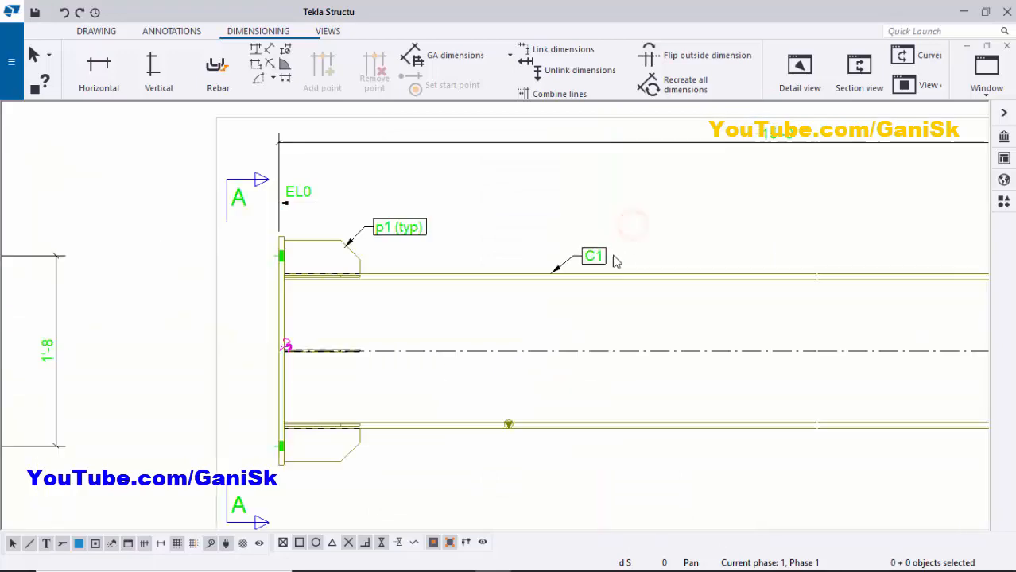
Add a part mark to the base plate in the main view using the applied mark properties.
scroll(616, 263, "down", 4)
scroll(493, 316, "up", 6)
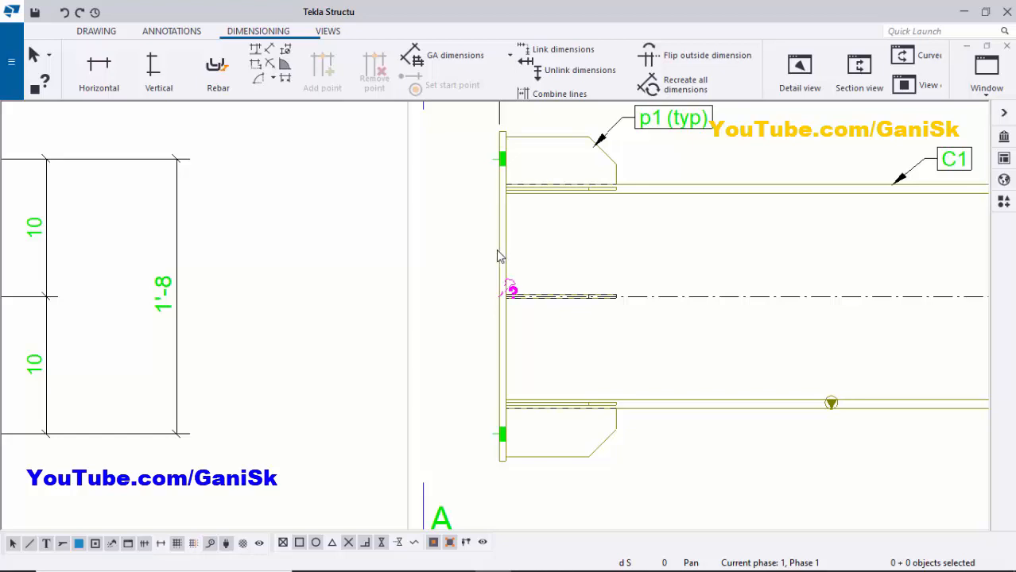
right_click(496, 250)
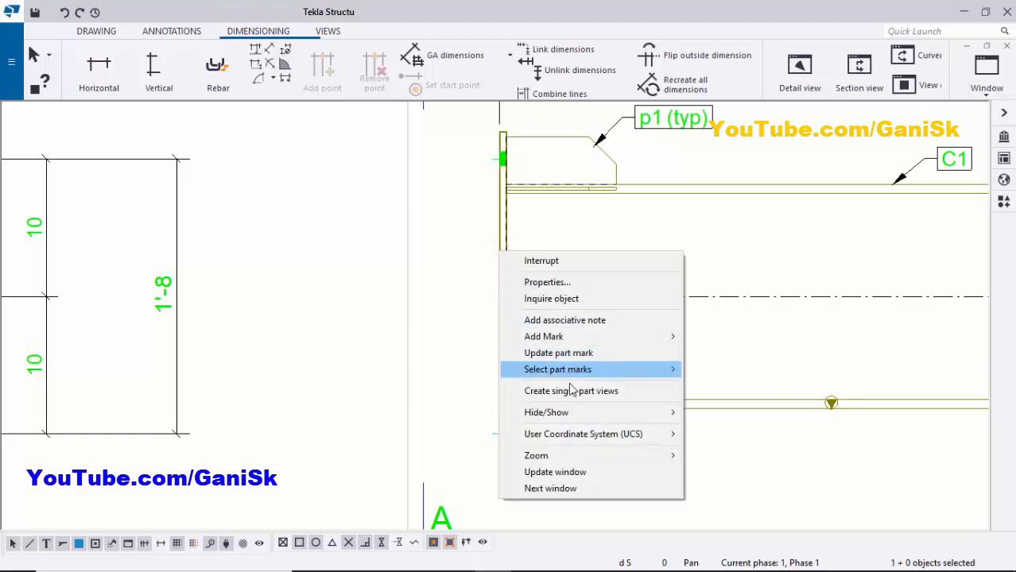
left_click(602, 337)
left_click(724, 350)
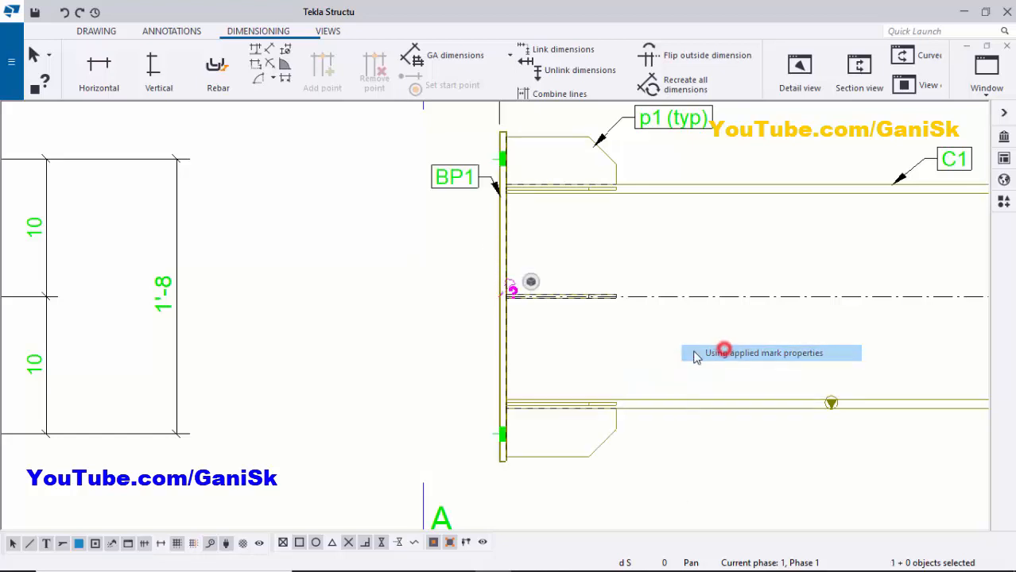
Move the main view's BP1 mark down outside the base plate, just above the column centre line.
scroll(663, 352, "down", 3)
scroll(532, 254, "up", 2)
left_click(525, 230)
mouse_move(532, 234)
left_mouse_down()
mouse_move(522, 284)
mouse_move(522, 275)
left_mouse_up()
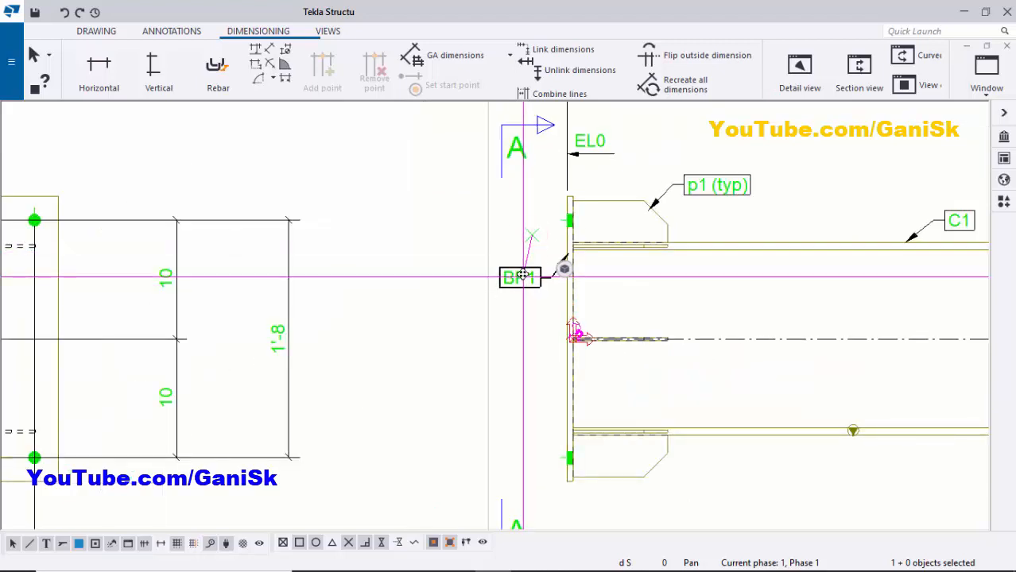
scroll(522, 311, "up", 2)
left_click(526, 305)
left_click(535, 265)
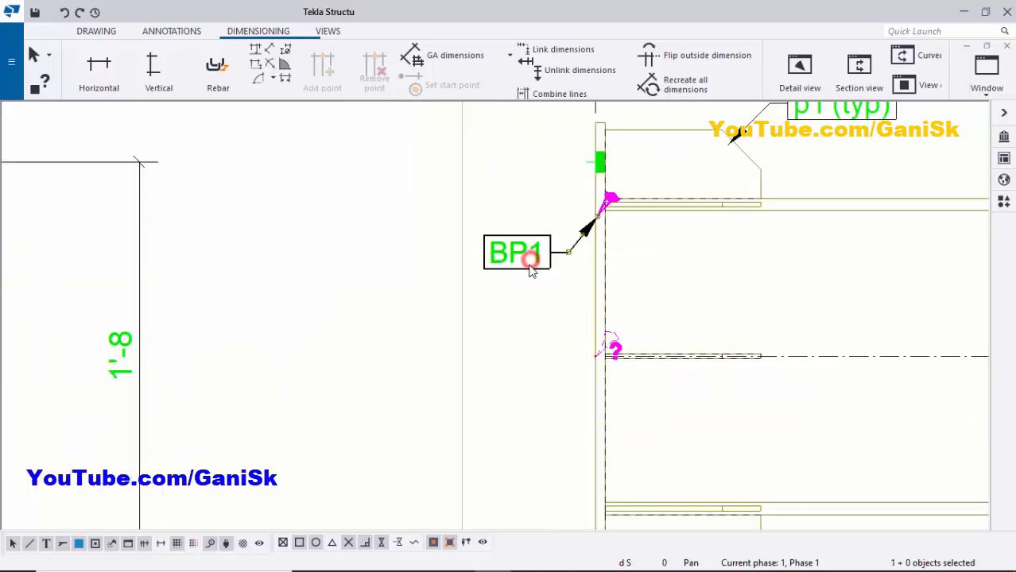
left_click_drag(531, 254, 534, 279)
left_click_drag(529, 316, 528, 328)
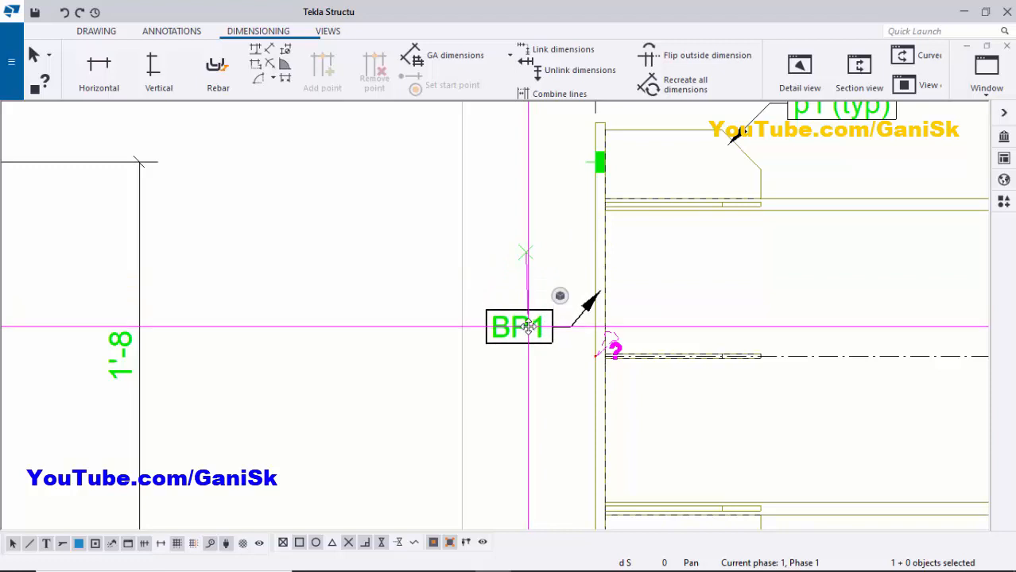
scroll(533, 341, "up", 2)
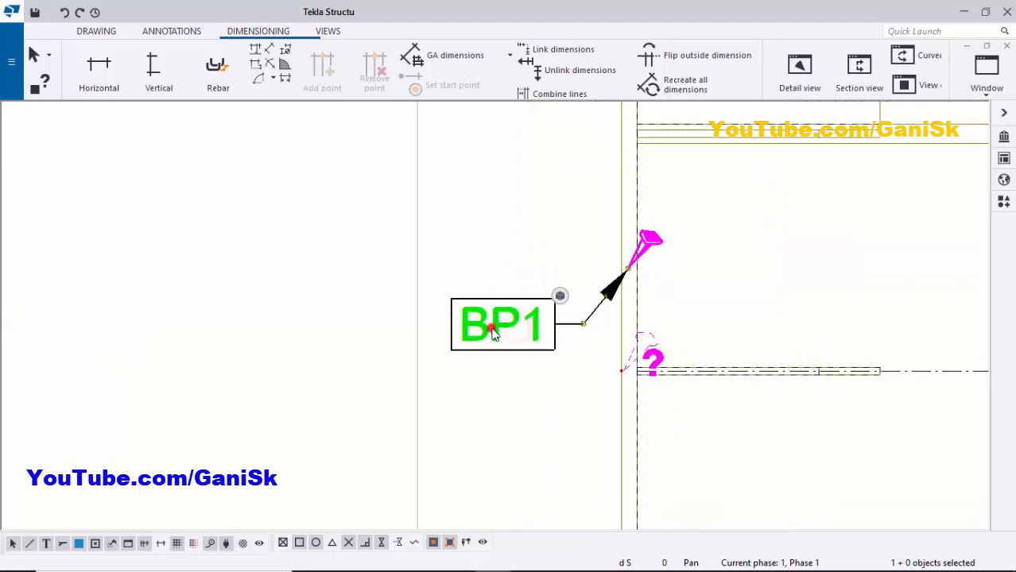
mouse_move(503, 331)
left_mouse_down()
mouse_move(515, 265)
mouse_move(511, 347)
mouse_move(508, 318)
left_mouse_up()
scroll(609, 296, "up", 2)
scroll(620, 287, "down", 6)
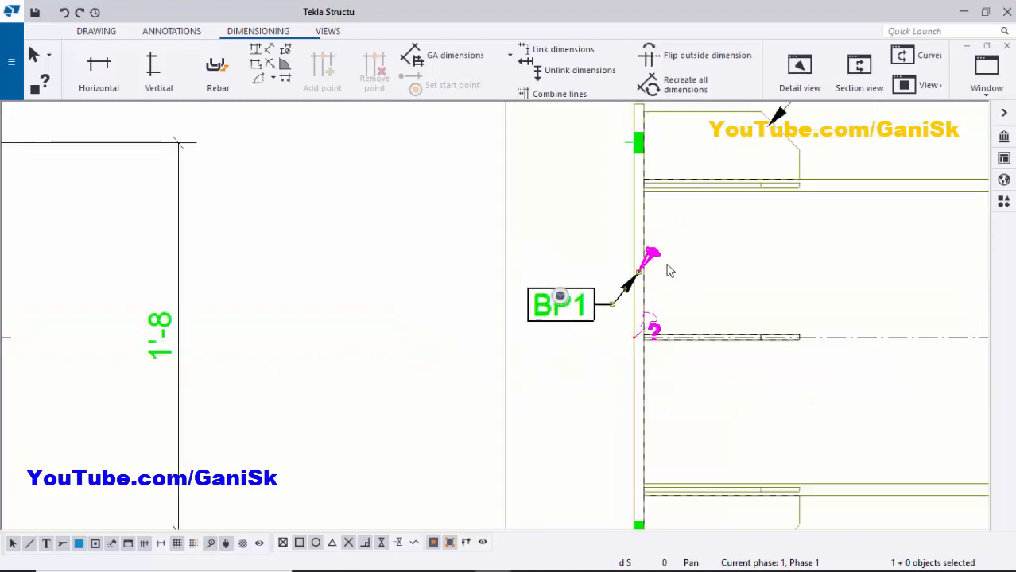
left_click(513, 281)
Move the paired 7 horizontal dimensions closer to the base plate in section A-A.
scroll(578, 293, "up", 4)
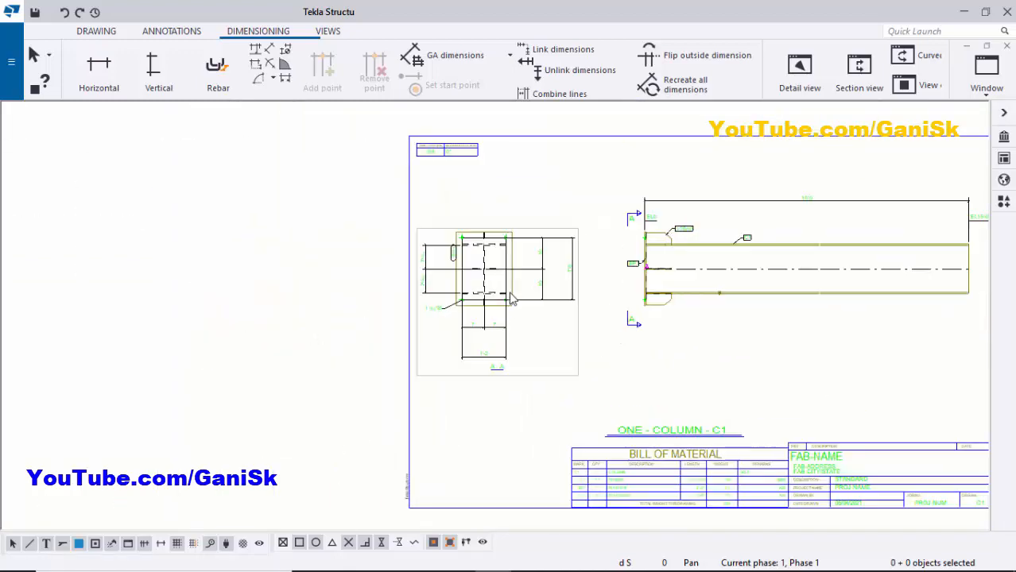
scroll(502, 348, "up", 4)
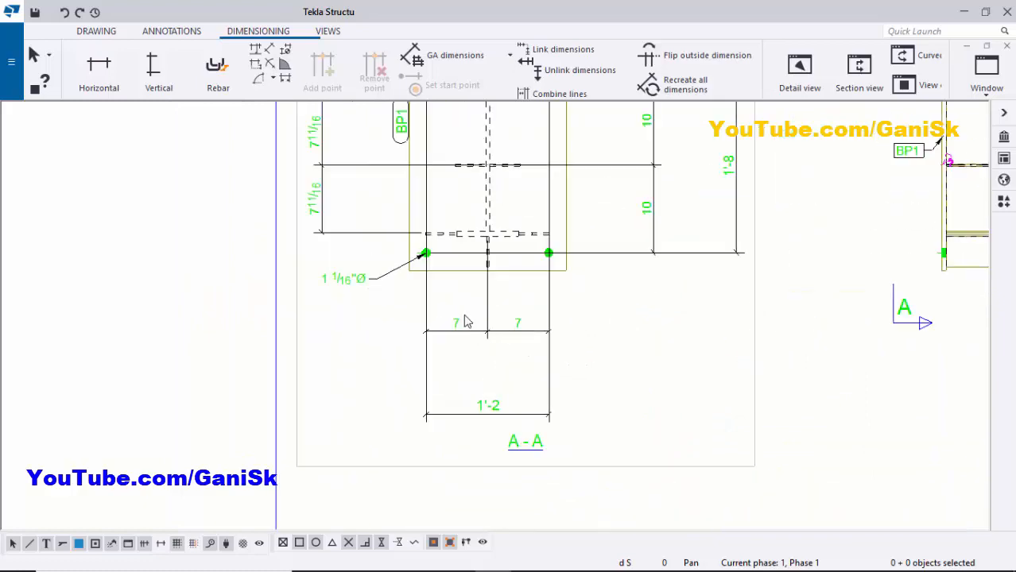
left_click(494, 344)
left_click_drag(494, 344, 477, 312)
scroll(494, 203, "up", 1)
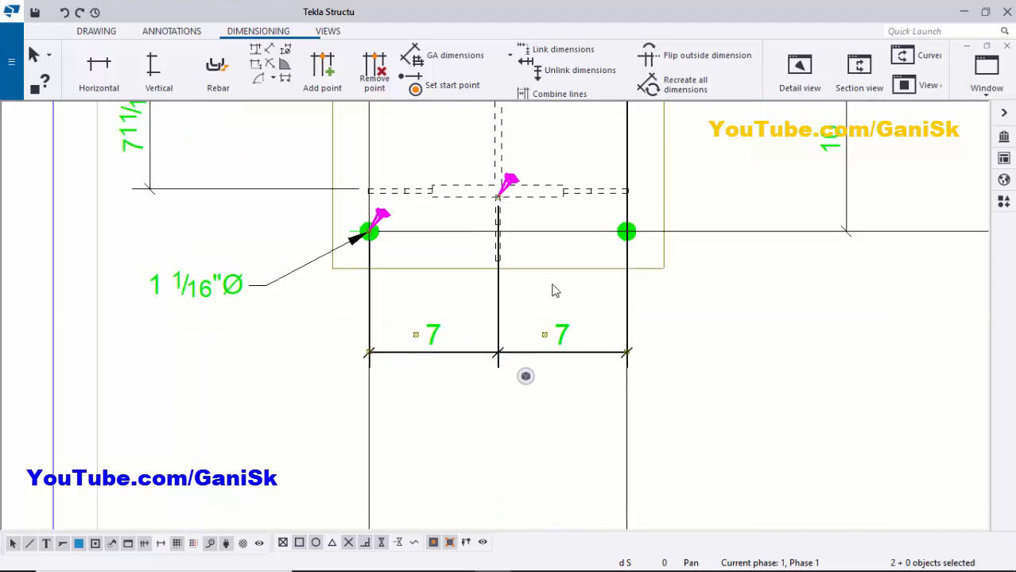
Delete the overall 1'-2 and 1'-8 dimensions of the bolt holes in section A-A.
scroll(469, 346, "down", 3)
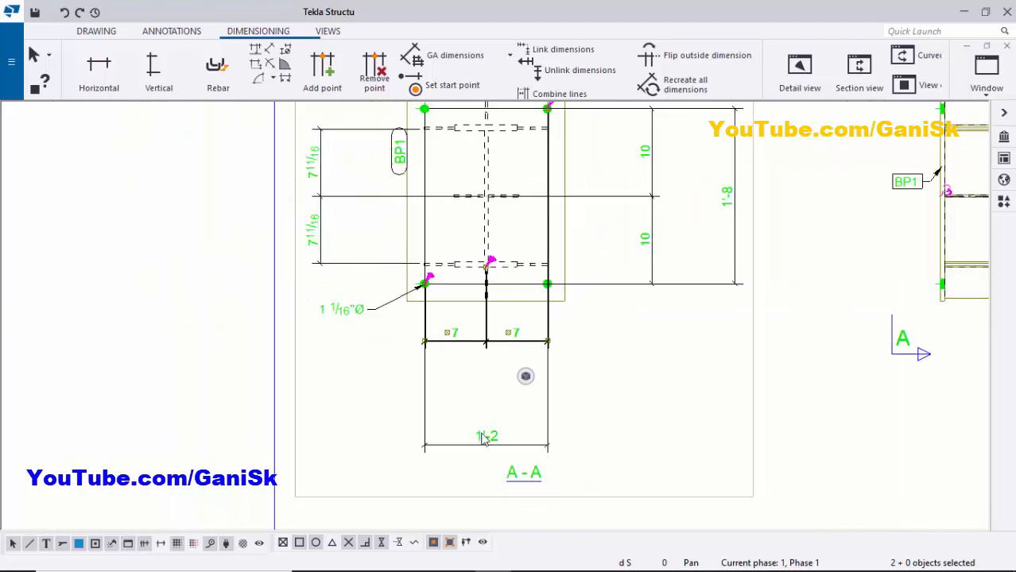
left_click(479, 445)
key("Delete")
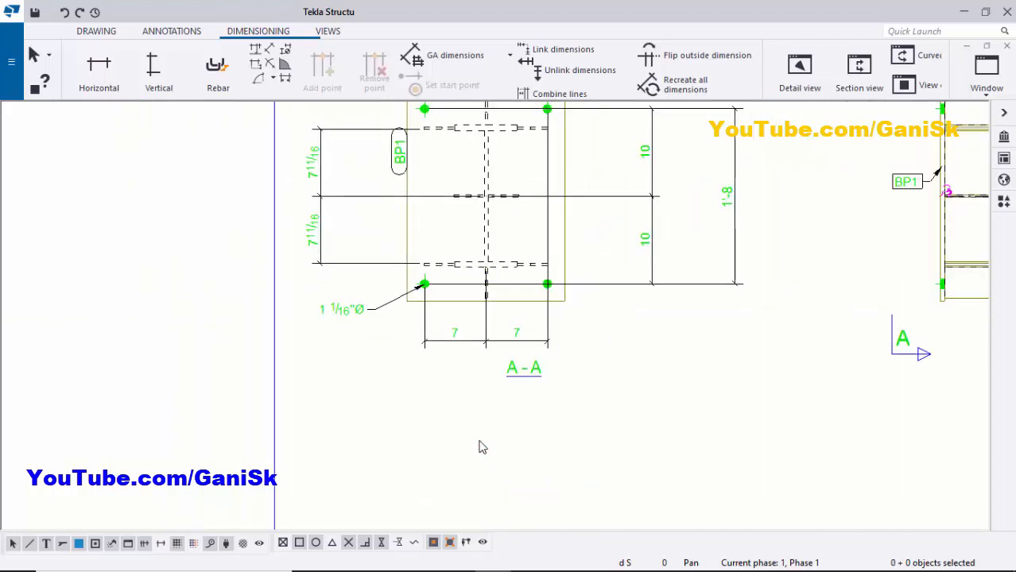
scroll(641, 255, "down", 2)
scroll(676, 245, "up", 4)
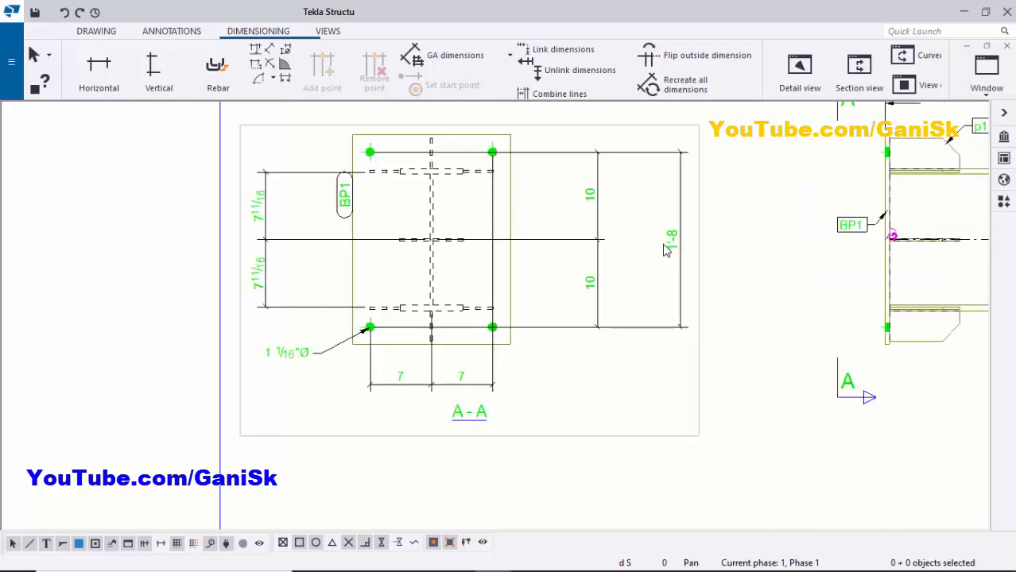
left_click(672, 243)
key("Delete")
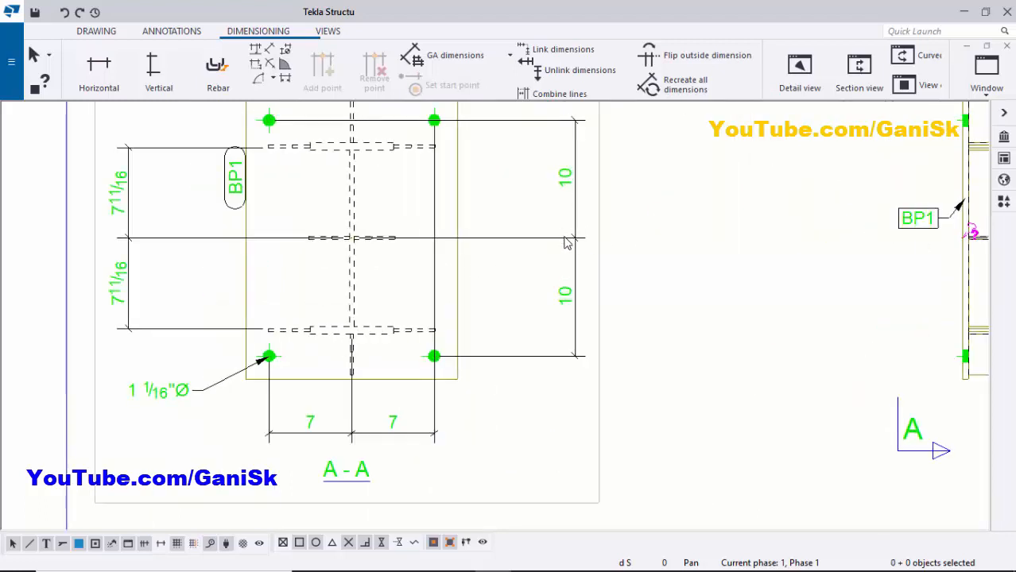
Move the paired 10 vertical dimensions closer to the base plate edge in section A-A.
left_click(573, 239)
left_click_drag(573, 240, 488, 238)
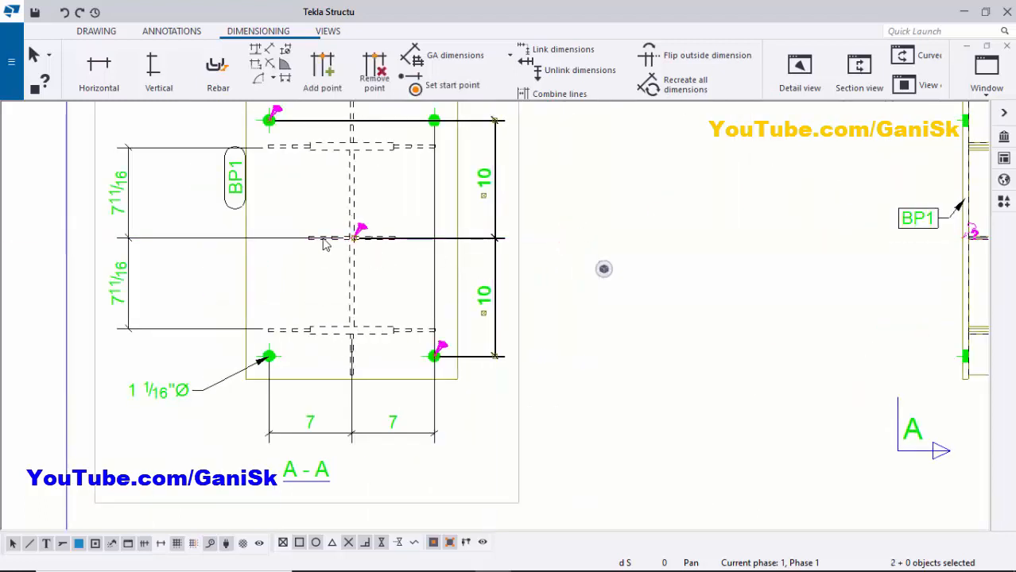
scroll(422, 238, "down", 2)
scroll(412, 242, "up", 3)
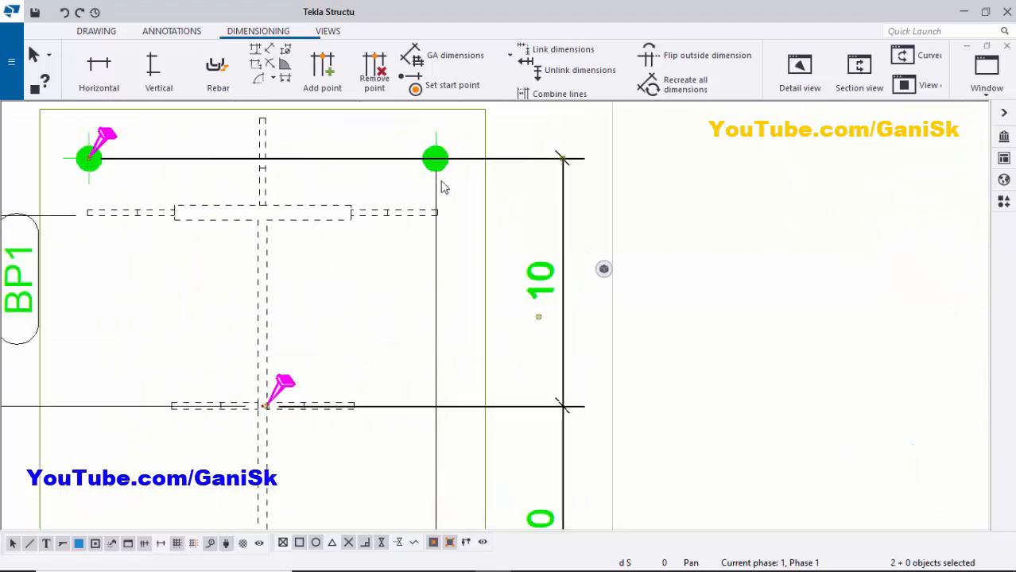
scroll(451, 353, "down", 2)
scroll(448, 375, "up", 2)
scroll(459, 408, "down", 2)
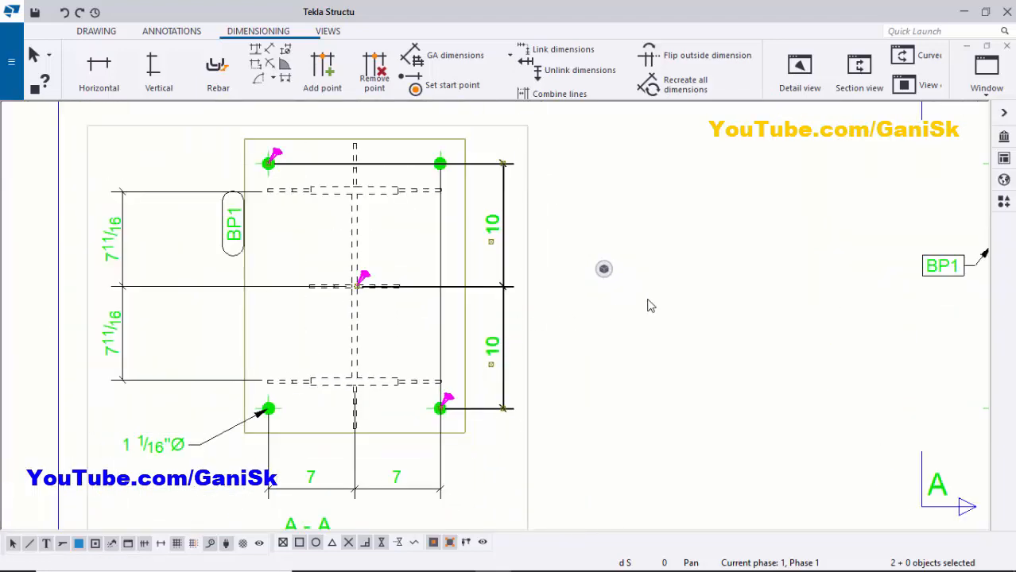
left_click(569, 329)
Move the paired 7 11/16 vertical dimensions closer to the base plate and its BP1 mark in section A-A.
scroll(453, 341, "down", 1)
scroll(306, 318, "up", 1)
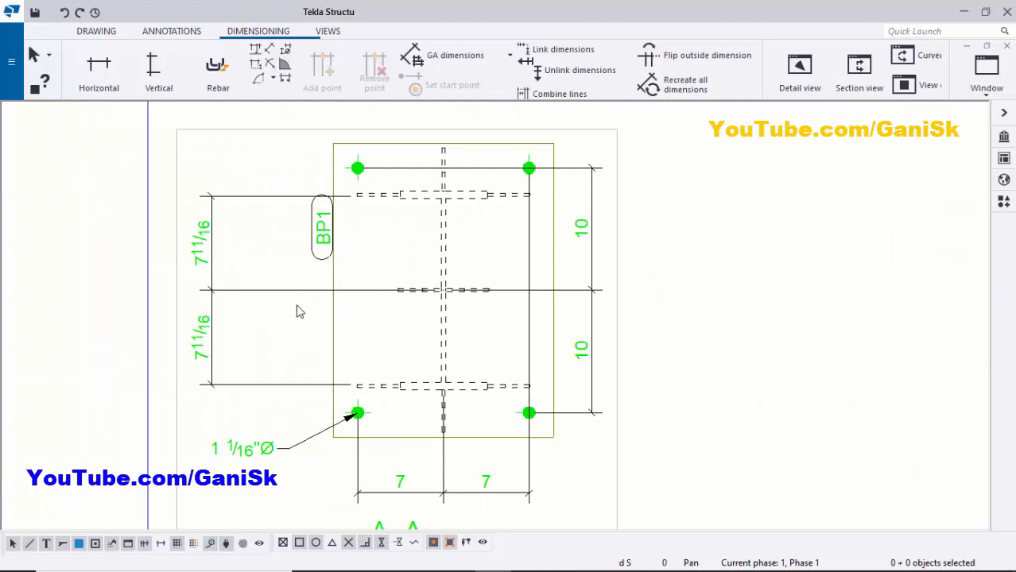
scroll(231, 287, "up", 1)
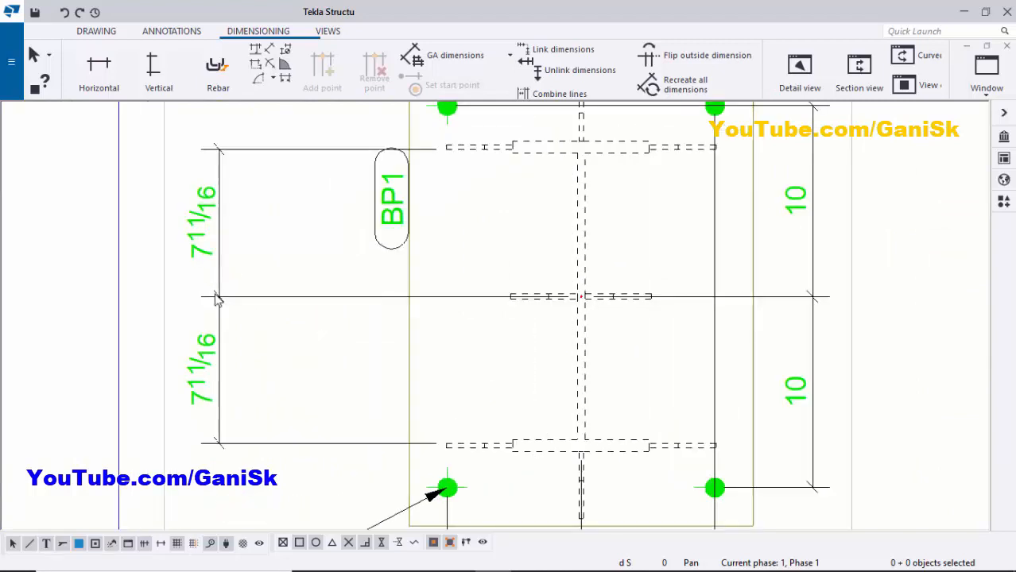
left_click(211, 296)
left_click_drag(279, 314, 281, 315)
left_click_drag(219, 292, 302, 298)
scroll(429, 154, "up", 3)
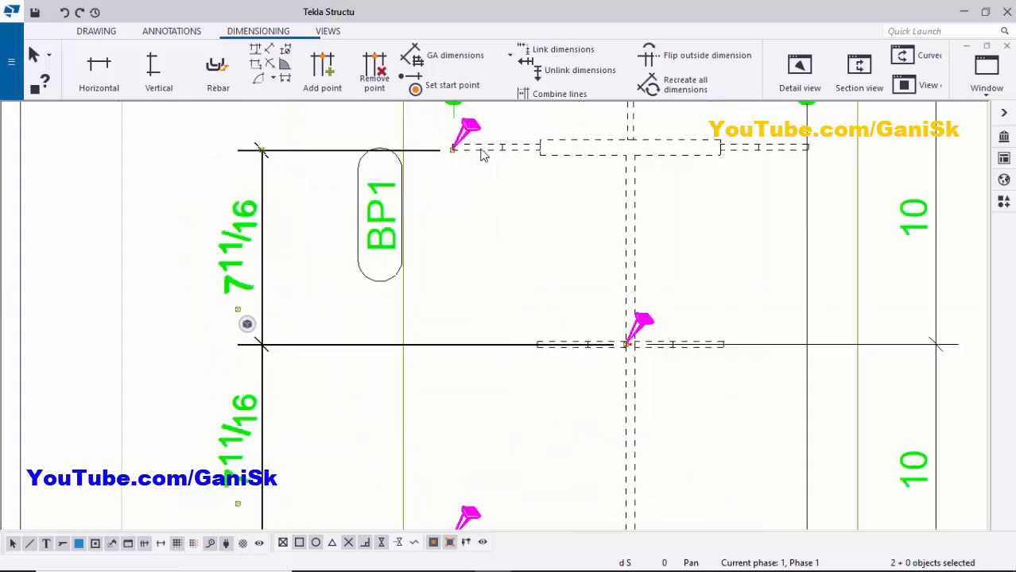
scroll(436, 162, "down", 2)
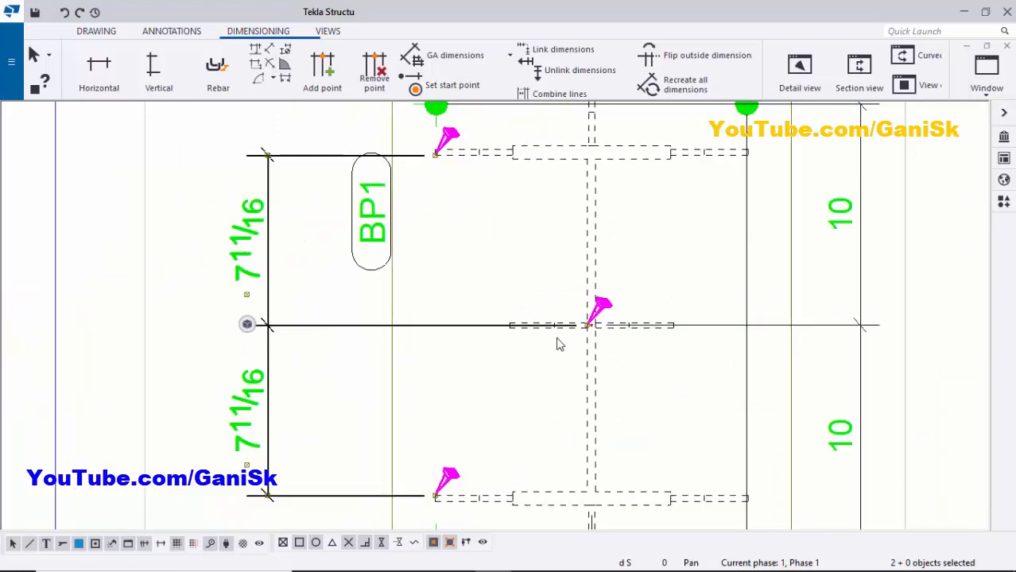
scroll(558, 344, "up", 3)
scroll(568, 334, "down", 4)
scroll(374, 318, "up", 1)
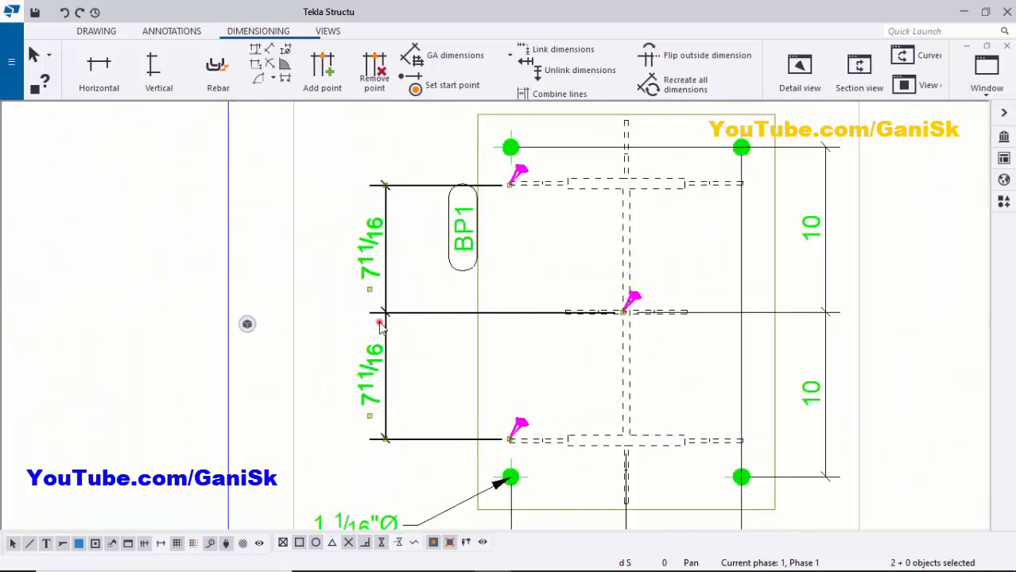
Nudge the paired 7 11/16 dimensions a little nearer still to the BP1 mark in section A-A.
left_click_drag(377, 317, 403, 306)
left_click(331, 296)
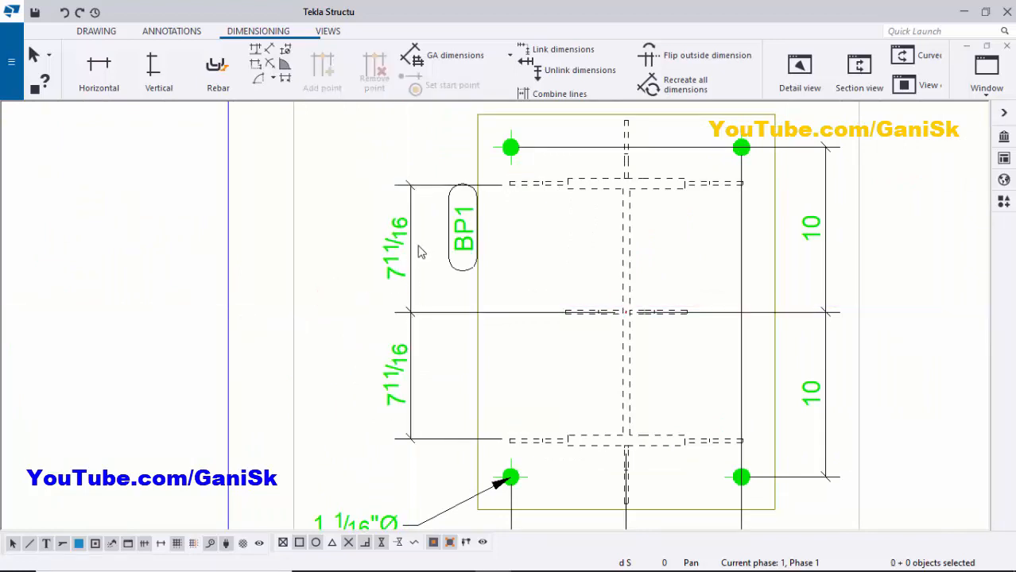
scroll(422, 252, "down", 3)
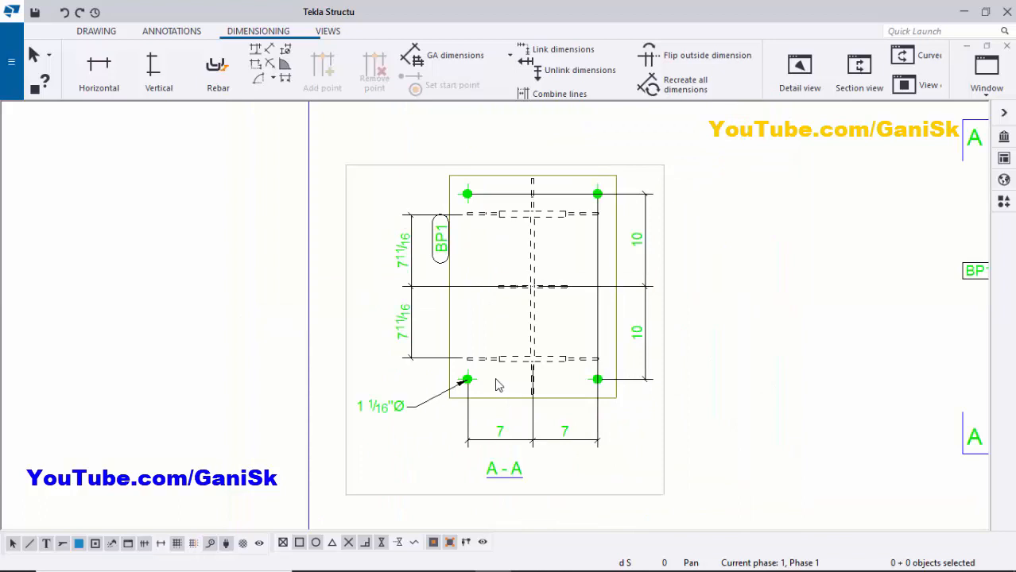
scroll(545, 440, "up", 4)
scroll(548, 427, "down", 3)
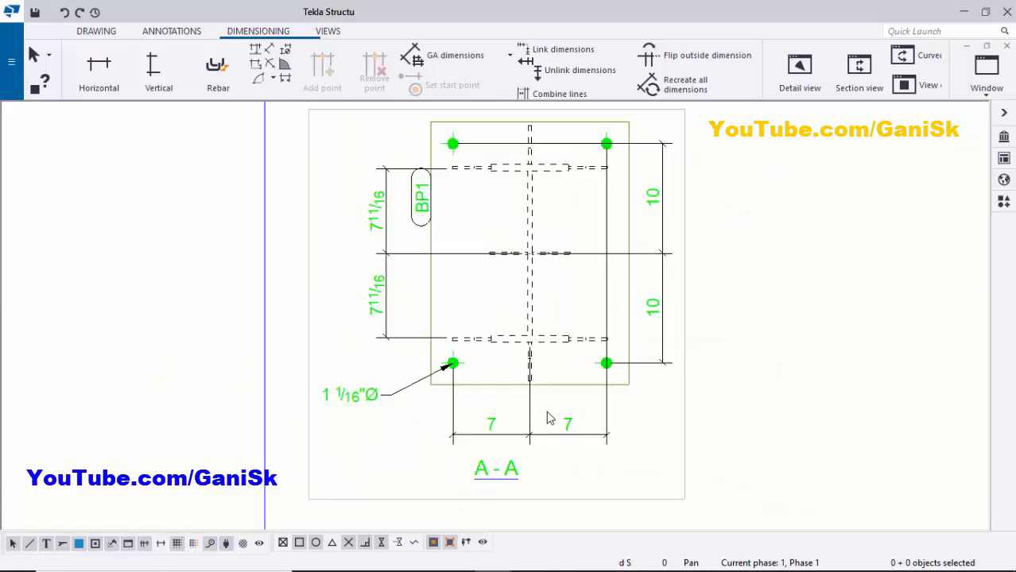
scroll(574, 294, "down", 2)
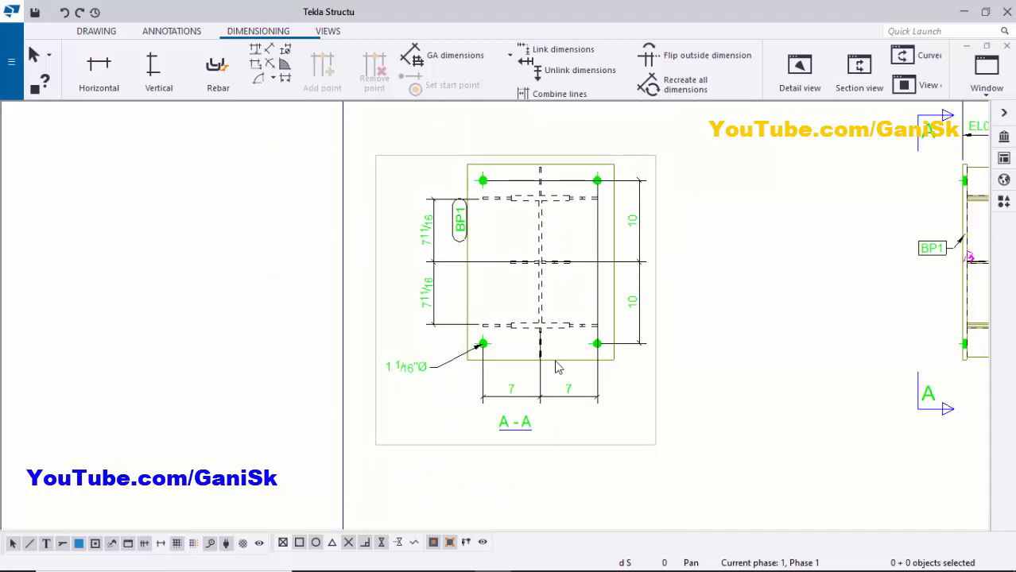
Add a part mark to the upper stiffener plate in section A-A using the applied mark properties.
scroll(555, 183, "up", 5)
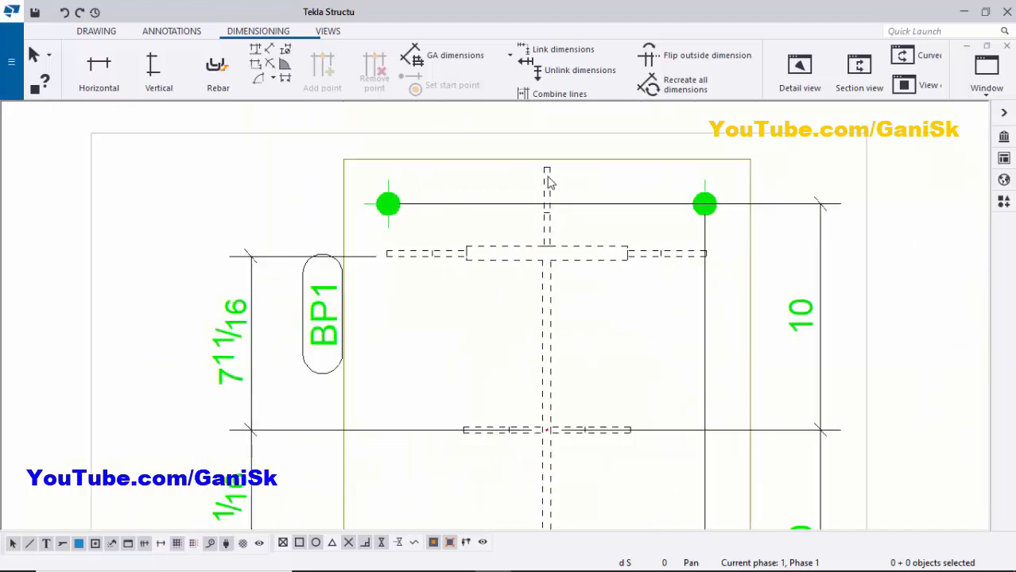
left_click(552, 172)
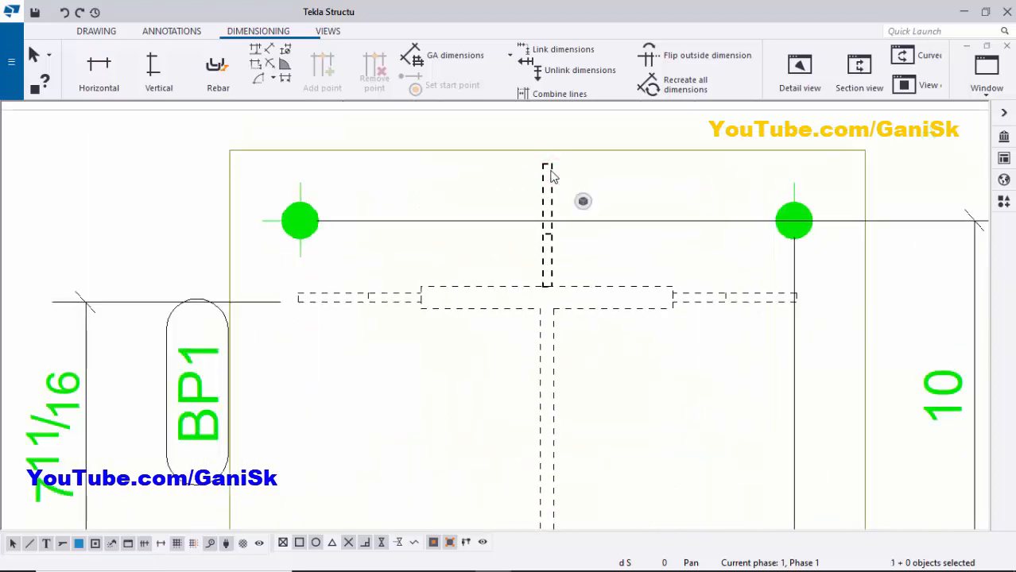
right_click(552, 175)
left_click(618, 256)
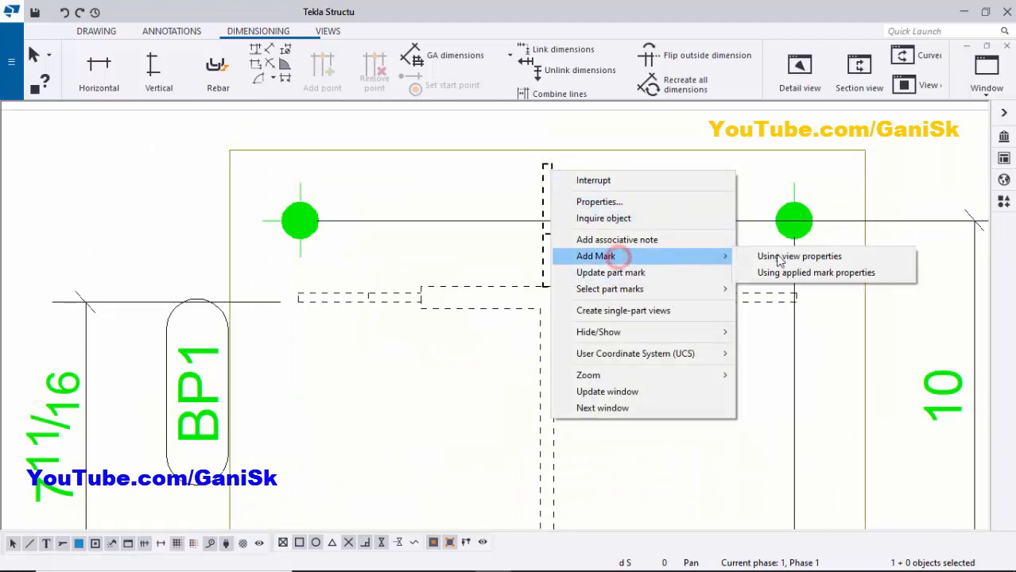
left_click(798, 272)
Move the p1 mark clear of the bolt hole dimension line to above the base plate's top edge.
scroll(689, 261, "down", 2)
scroll(660, 249, "up", 1)
left_click(667, 252)
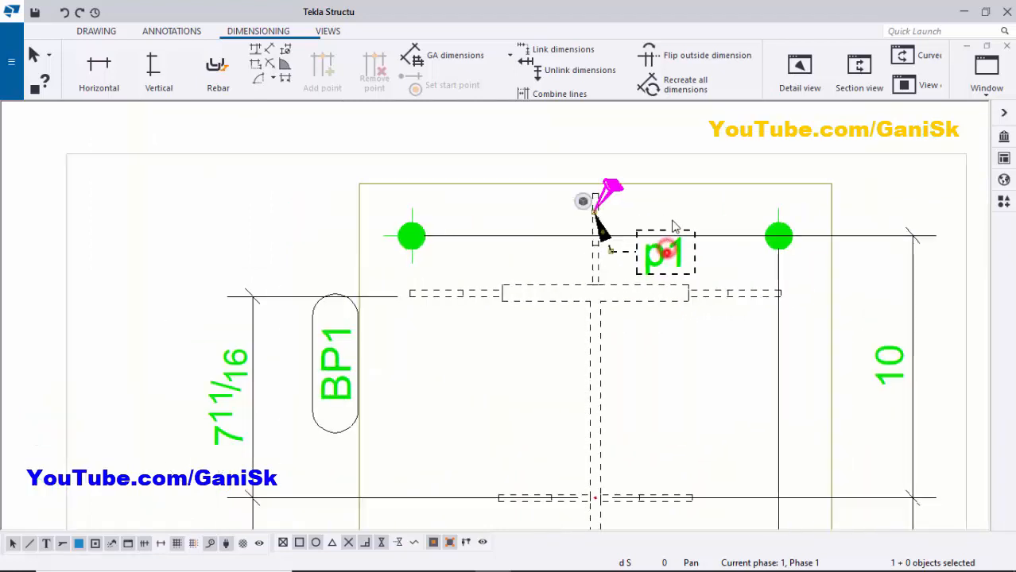
left_click_drag(671, 228, 713, 130)
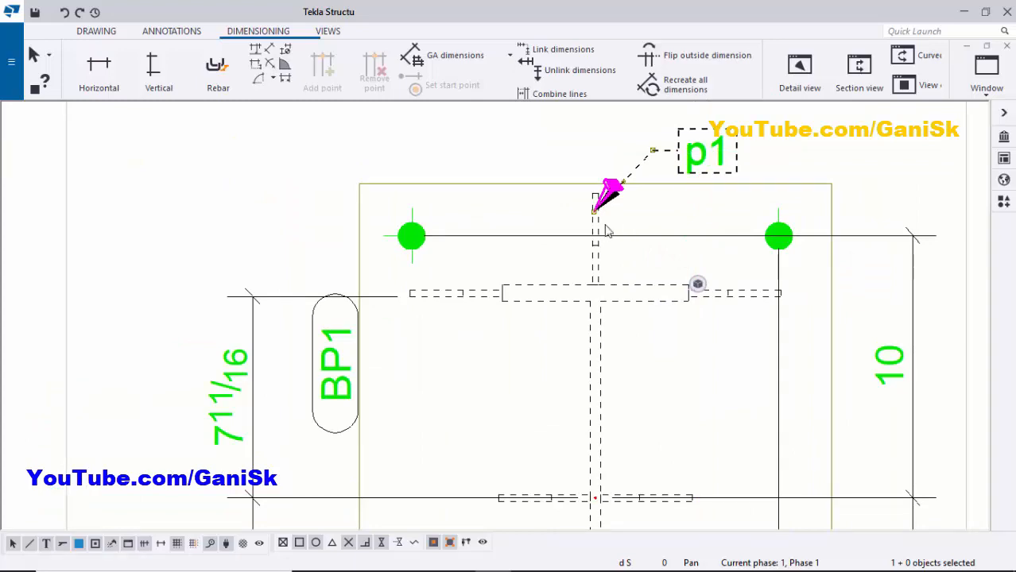
scroll(606, 230, "down", 2)
scroll(663, 185, "up", 2)
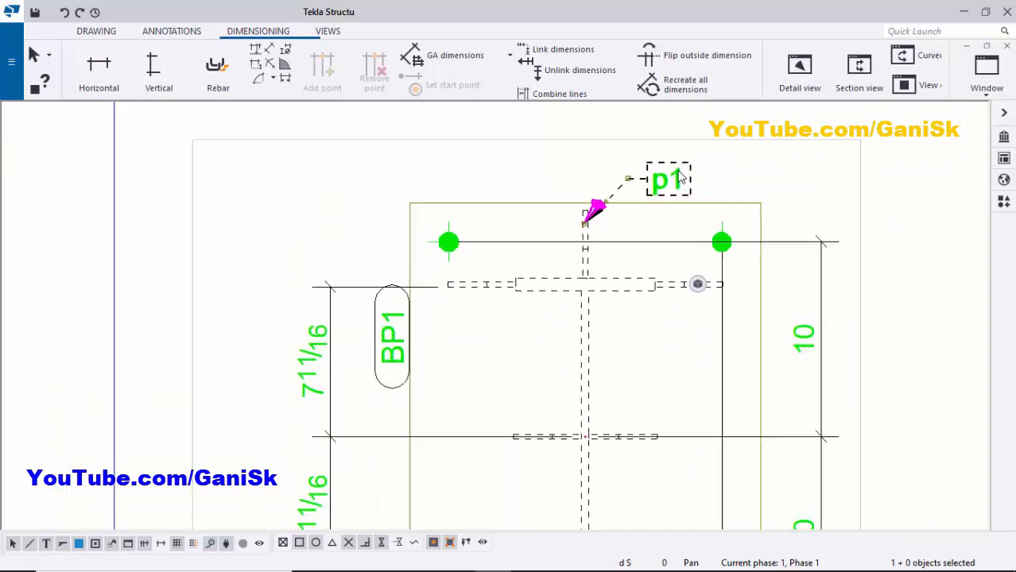
Add a text element "(typ)" after the part position in the p1 mark of section A-A.
double_click(661, 182)
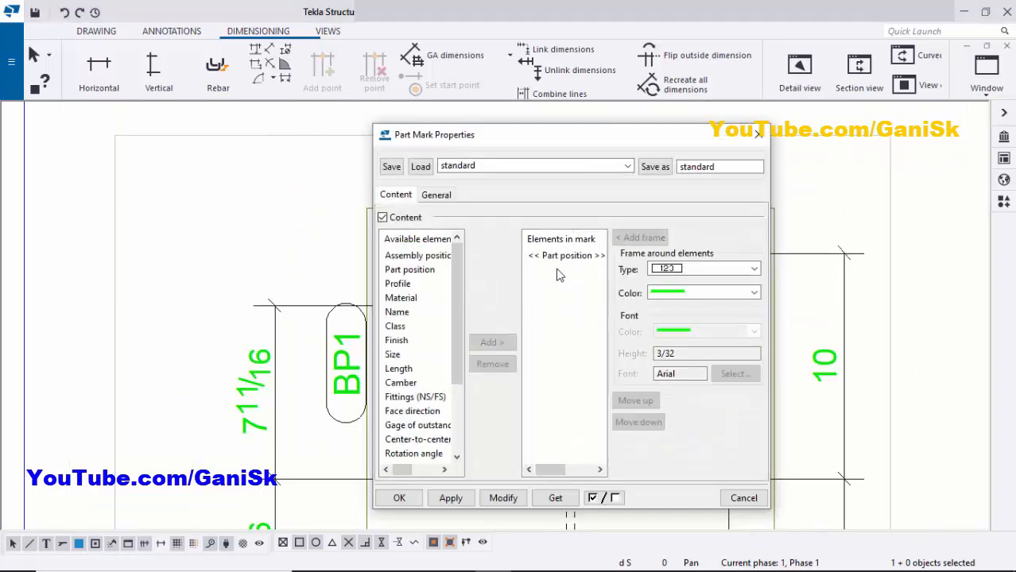
scroll(398, 397, "down", 3)
left_click(400, 370)
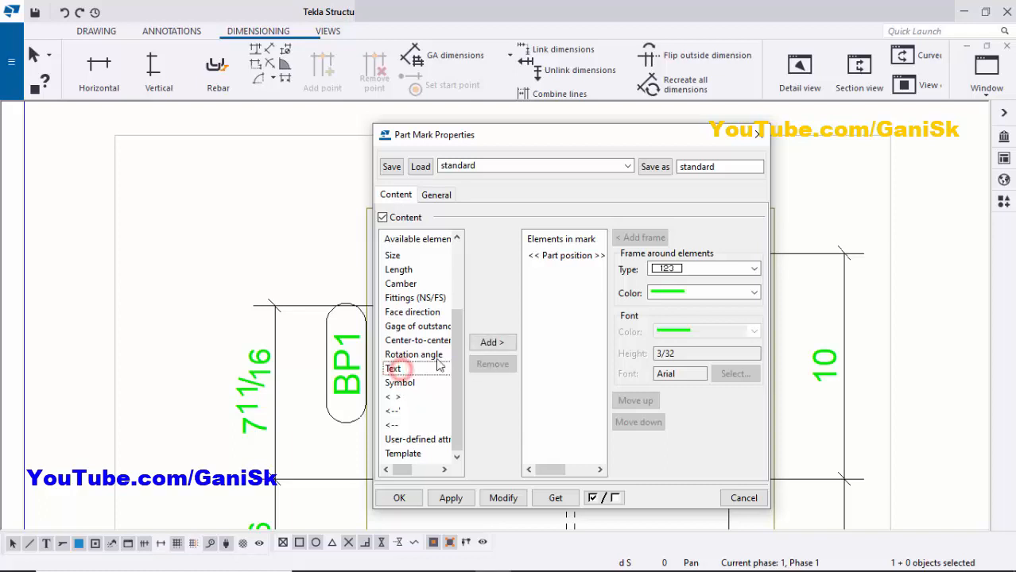
left_click(492, 341)
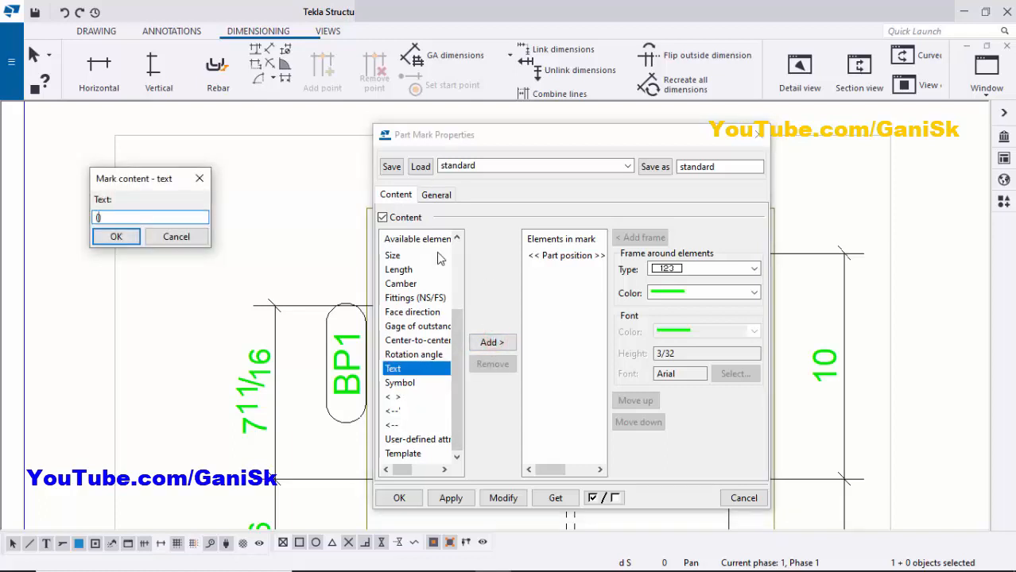
left_click(117, 237)
left_click(502, 498)
left_click(451, 498)
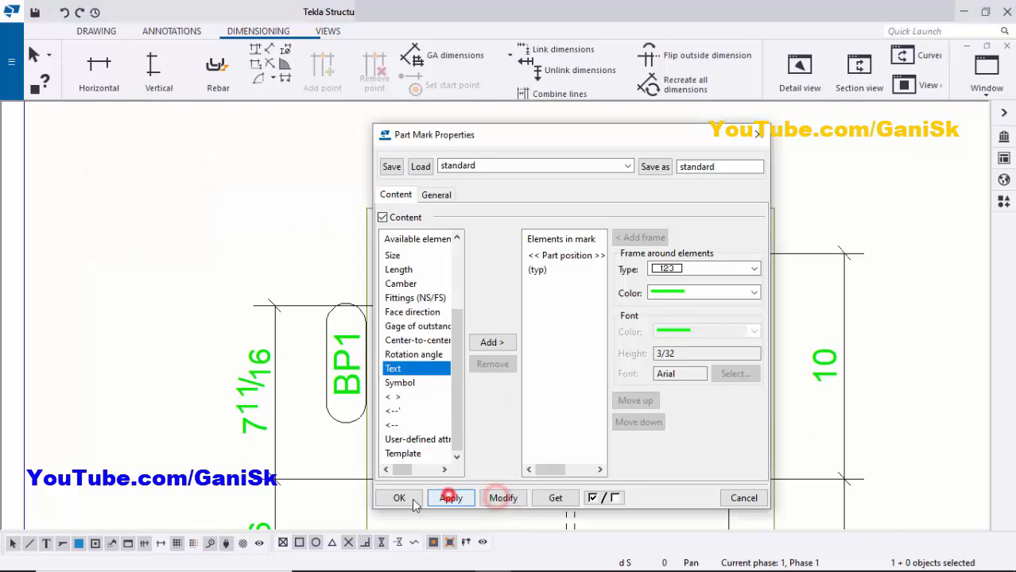
left_click(413, 505)
left_click(628, 264)
scroll(672, 195, "up", 2)
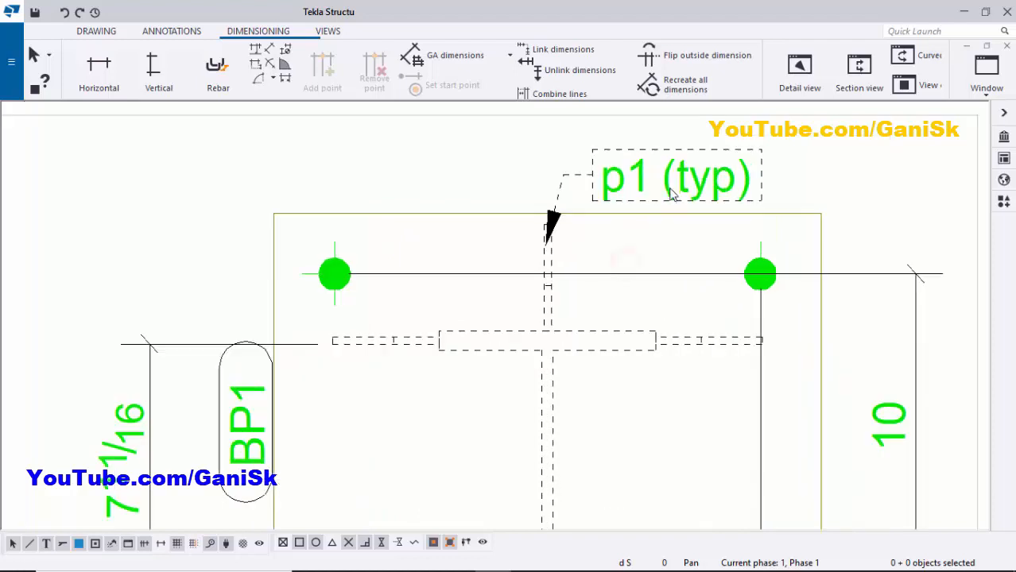
Shift the p1 (typ) mark slightly to the right above the base plate in section A-A.
left_click(668, 184)
left_click_drag(639, 182, 674, 178)
scroll(580, 259, "down", 2)
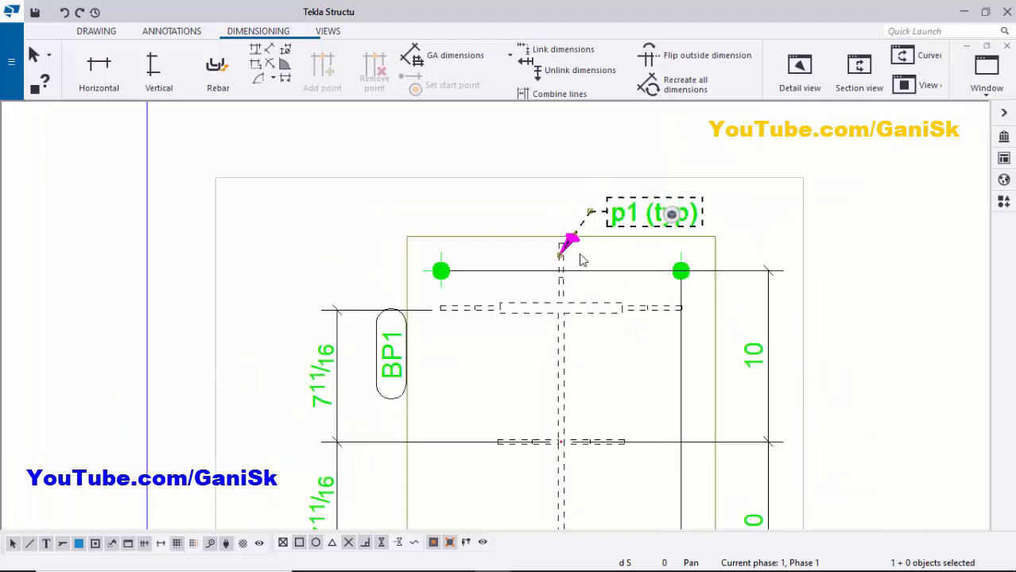
left_click(526, 207)
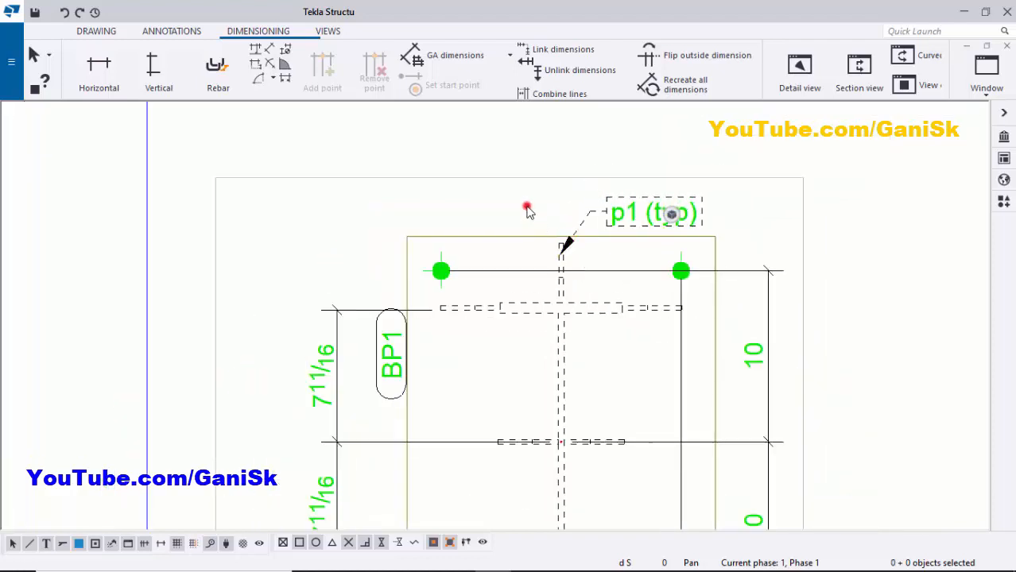
Delete the vertical rounded-frame BP1 mark beside the base plate in section A-A.
right_click(419, 238)
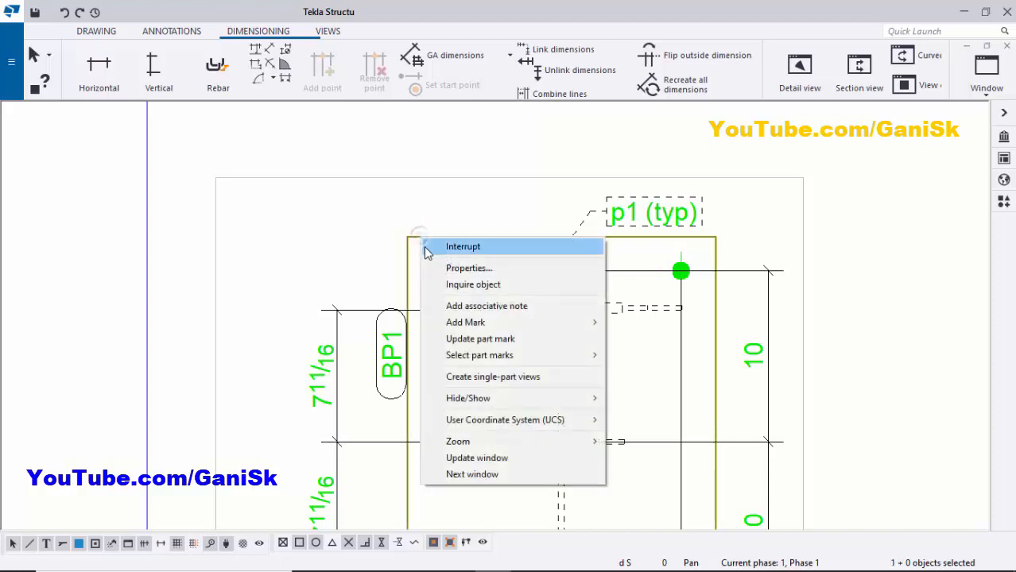
left_click(385, 226)
scroll(374, 350, "up", 2)
left_click(390, 357)
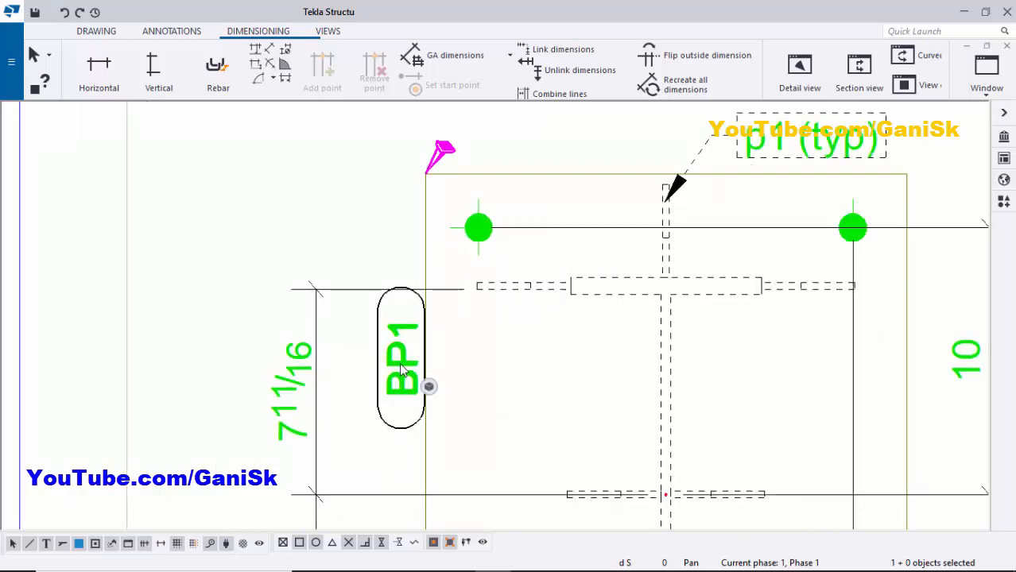
key("Delete")
scroll(435, 296, "down", 2)
scroll(461, 234, "up", 1)
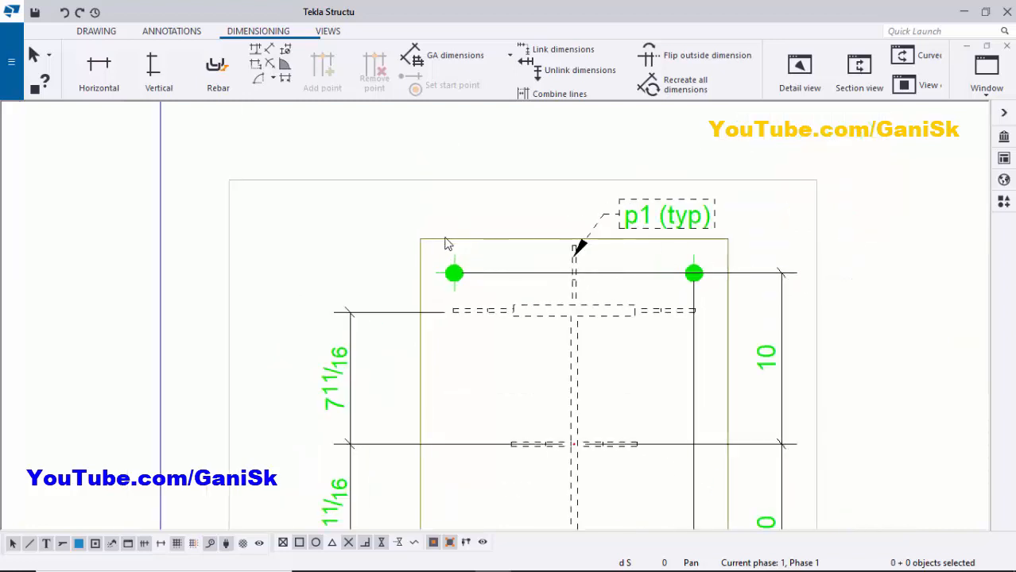
Add a new part mark to the base plate in section A-A using the applied mark properties.
left_click(444, 239)
right_click(445, 243)
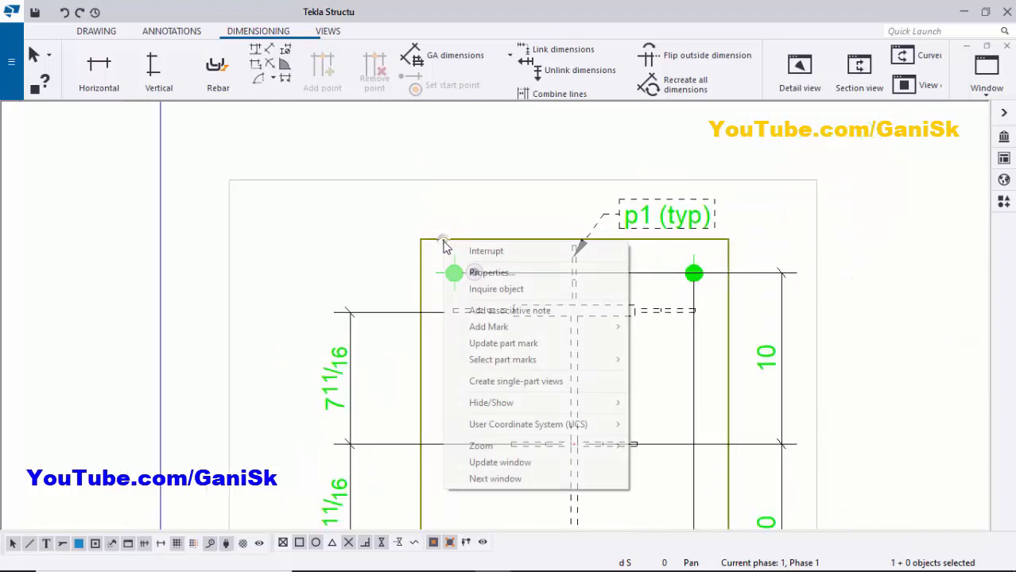
left_click(492, 326)
left_click(667, 341)
scroll(574, 300, "down", 3)
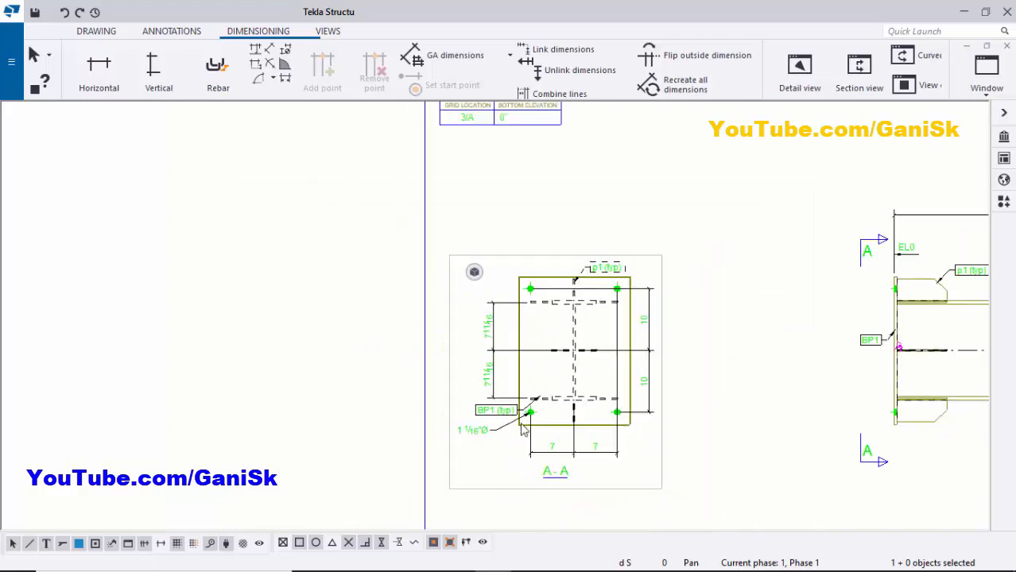
Move the BP1 (typ) mark from beside the lower bolt hole to the base plate's upper left corner.
scroll(509, 418, "up", 3)
scroll(495, 407, "up", 2)
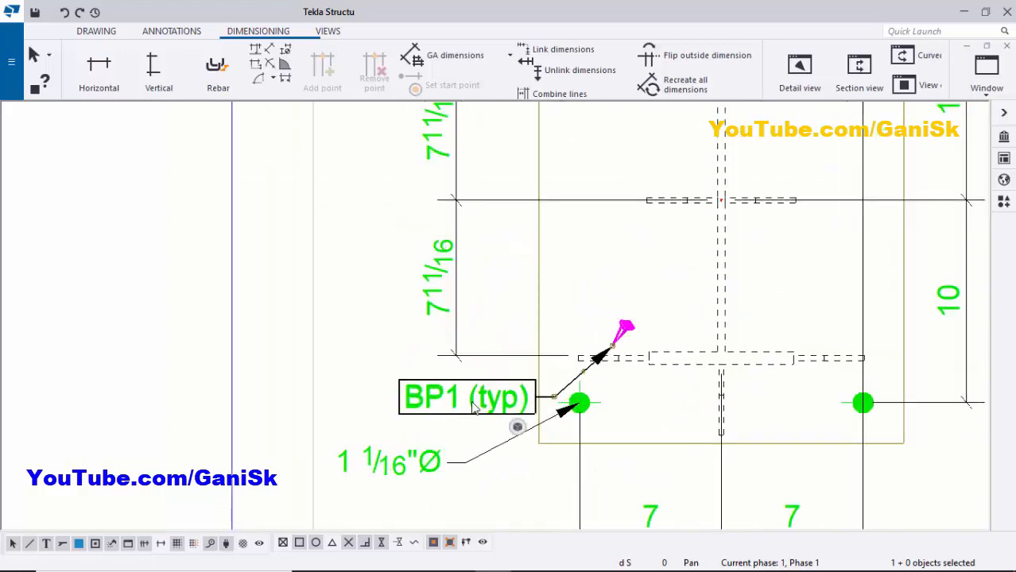
scroll(480, 404, "down", 1)
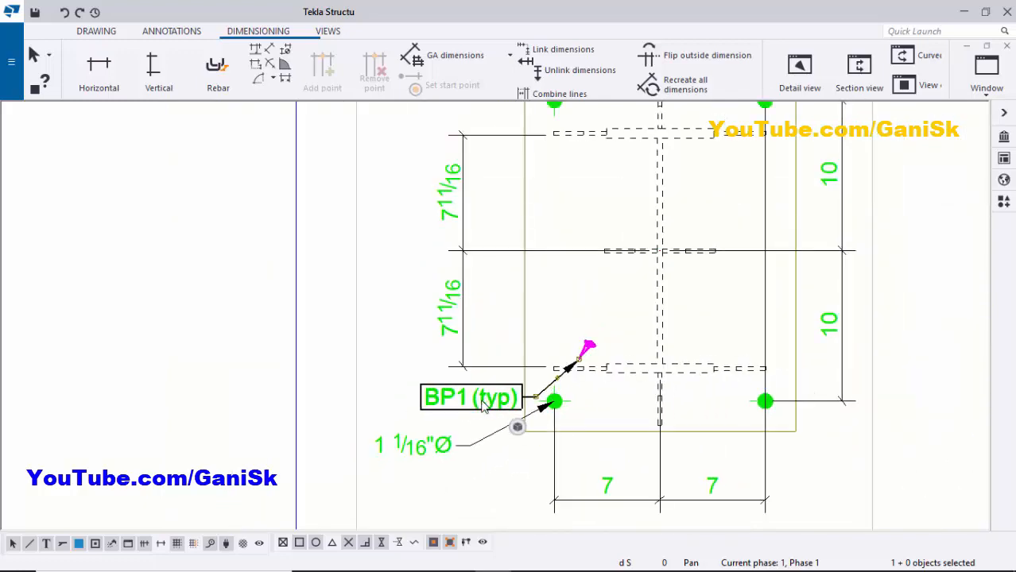
mouse_move(483, 400)
left_mouse_down()
mouse_move(467, 193)
mouse_move(430, 155)
mouse_move(430, 131)
left_mouse_up()
scroll(451, 216, "down", 2)
scroll(431, 223, "up", 2)
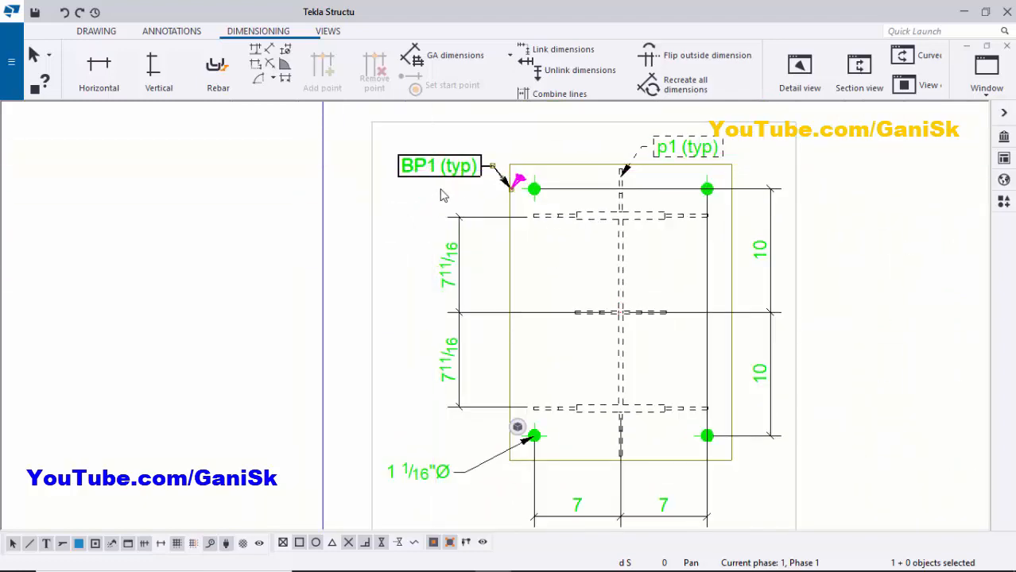
Remove the "(typ)" text element from the base plate's BP1 mark, keeping only the part position.
scroll(453, 182, "up", 2)
scroll(469, 163, "up", 1)
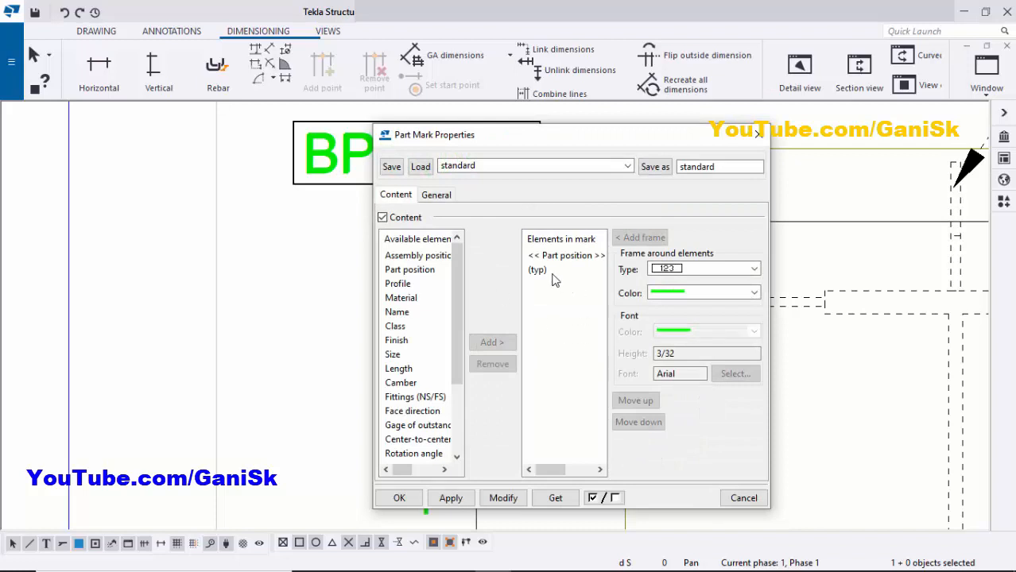
left_click(540, 270)
left_click(493, 364)
left_click(499, 498)
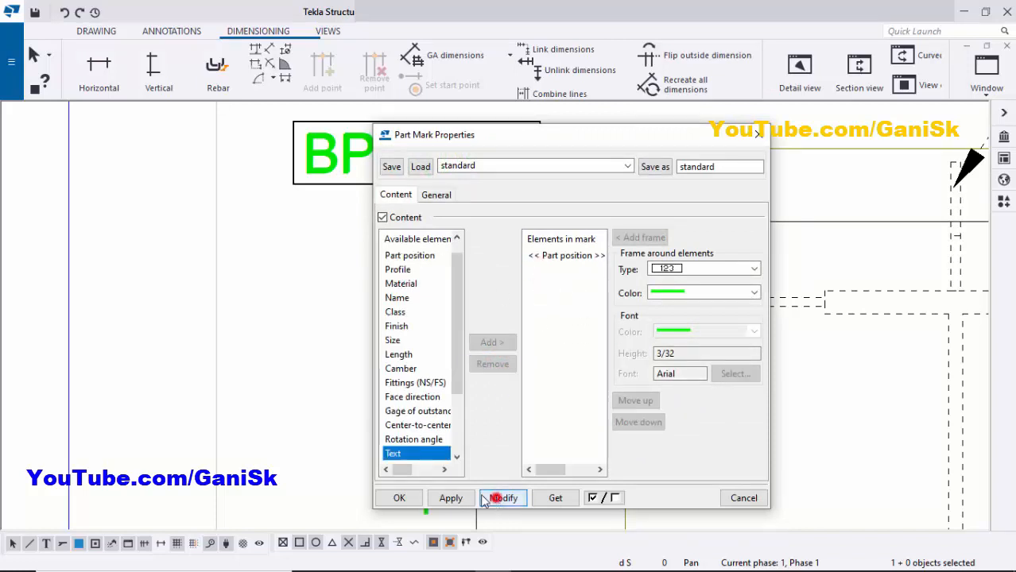
left_click(451, 499)
left_click(403, 499)
left_click(297, 457)
scroll(418, 355, "down", 3)
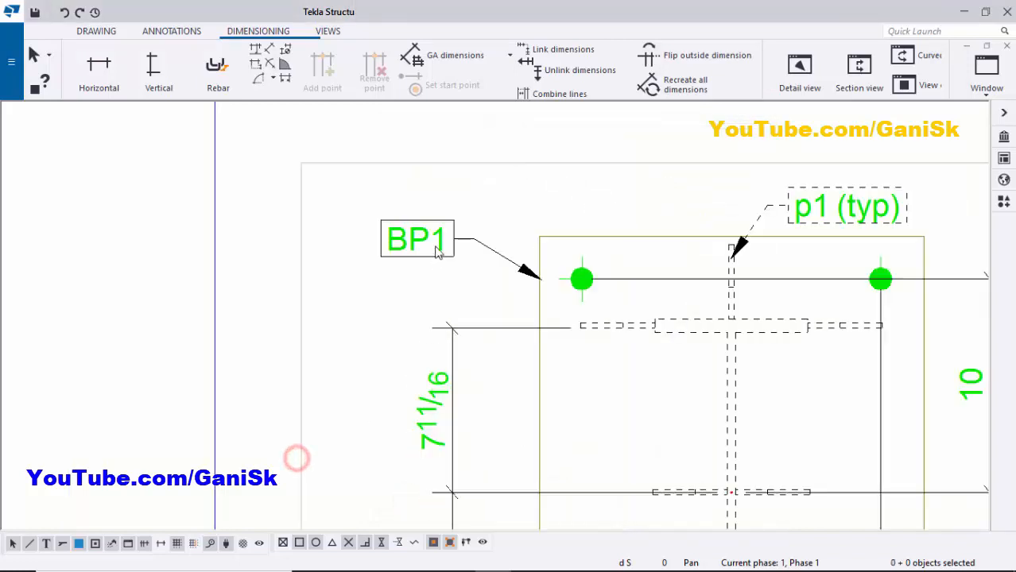
Move the BP1 mark closer to the base plate's upper left corner in section A-A.
scroll(434, 248, "up", 1)
left_click(431, 238)
left_click_drag(409, 235, 447, 241)
scroll(306, 305, "down", 3)
scroll(589, 301, "down", 3)
scroll(439, 436, "up", 6)
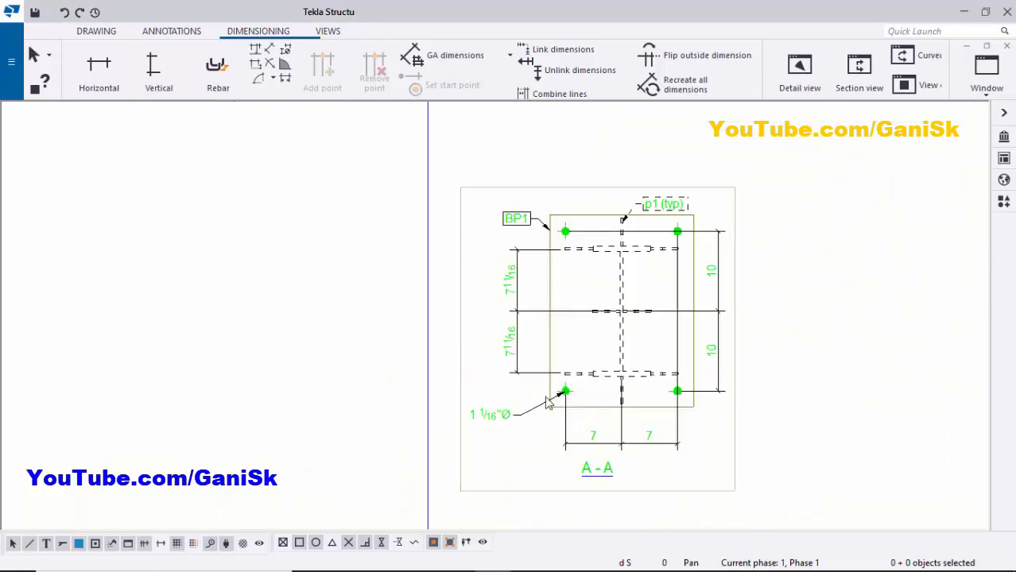
left_click(439, 436)
scroll(439, 435, "down", 3)
left_click(431, 427)
Add a 3/16 weld mark where the lower stiffener plate meets the base plate, with its leader running below the stiffener.
scroll(795, 284, "up", 5)
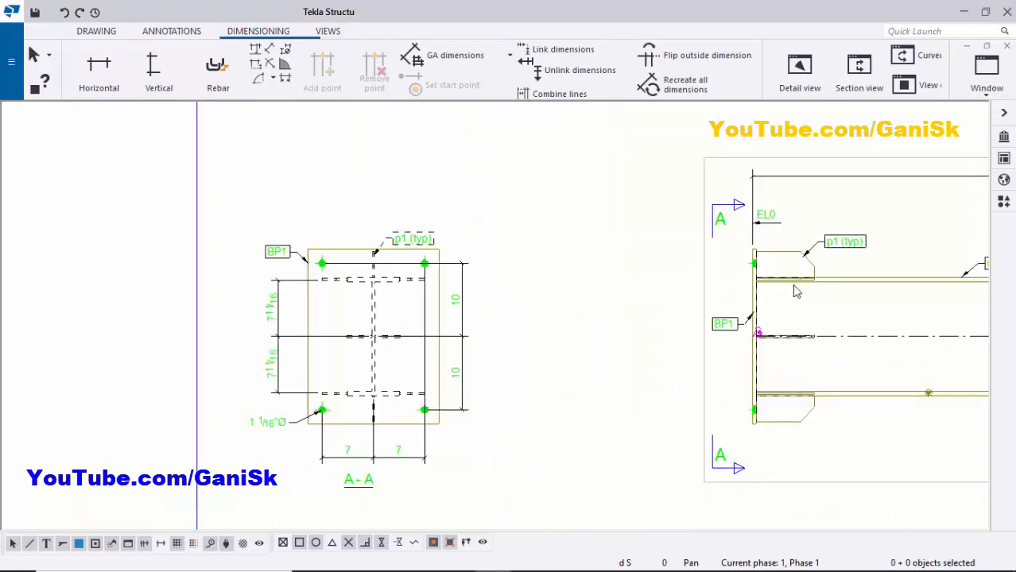
scroll(699, 258, "up", 2)
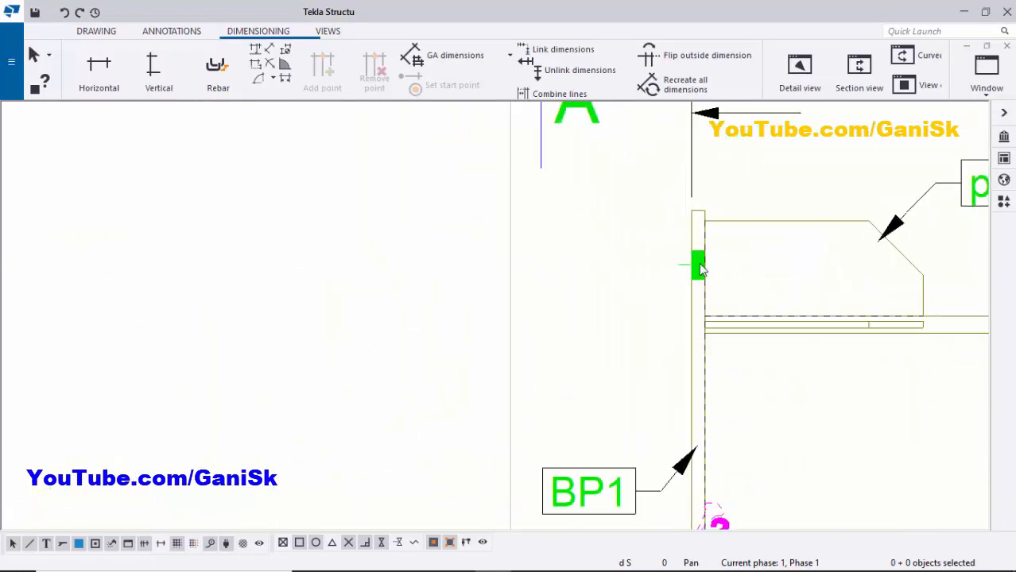
scroll(709, 315, "down", 5)
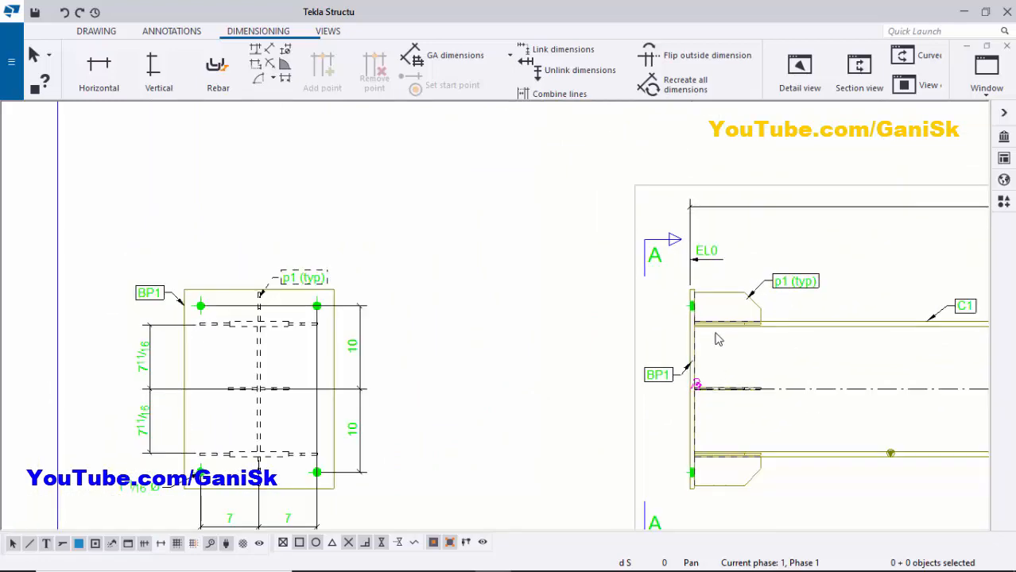
scroll(658, 489, "up", 6)
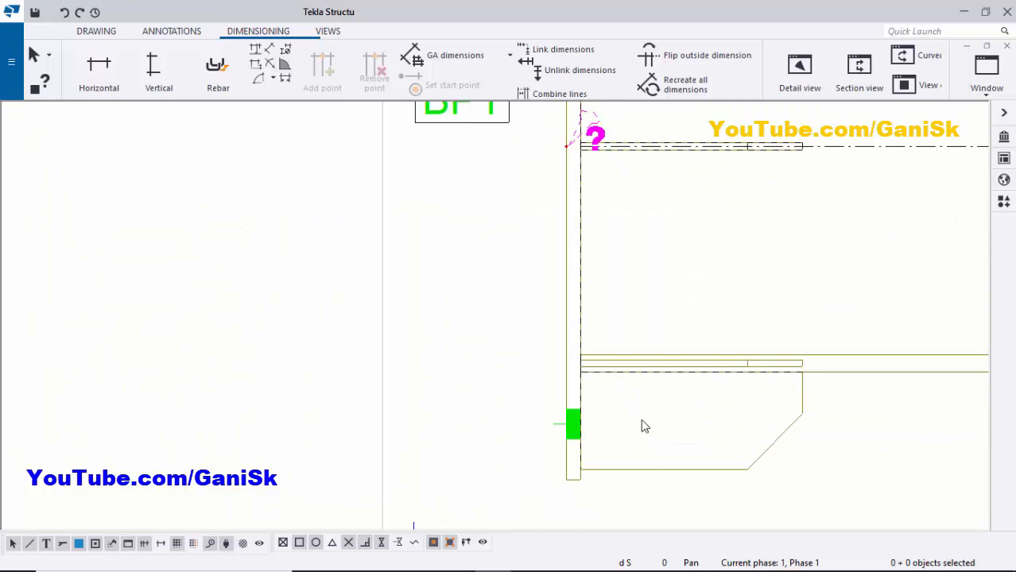
left_click(175, 31)
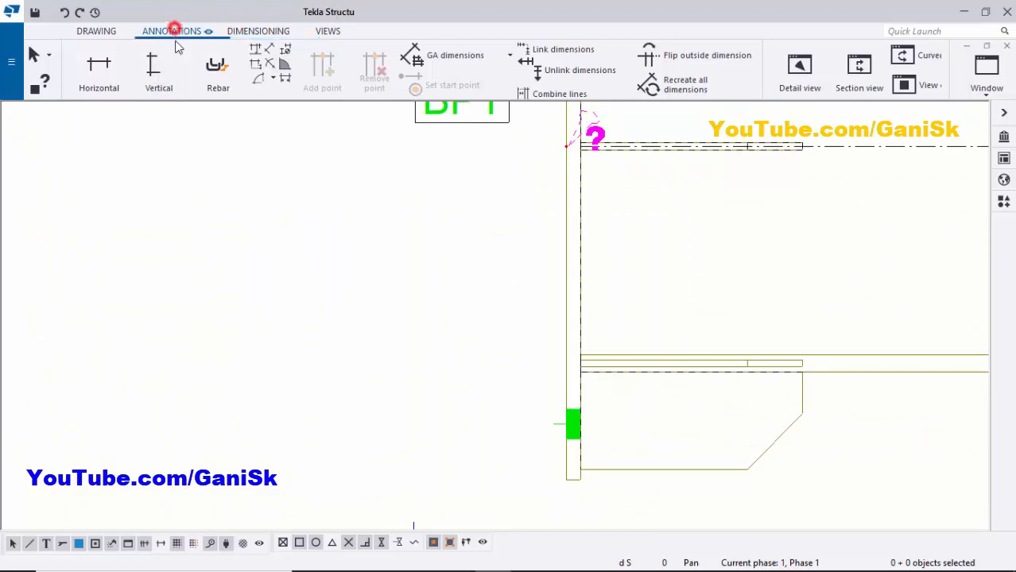
left_click(159, 55)
scroll(410, 121, "down", 4)
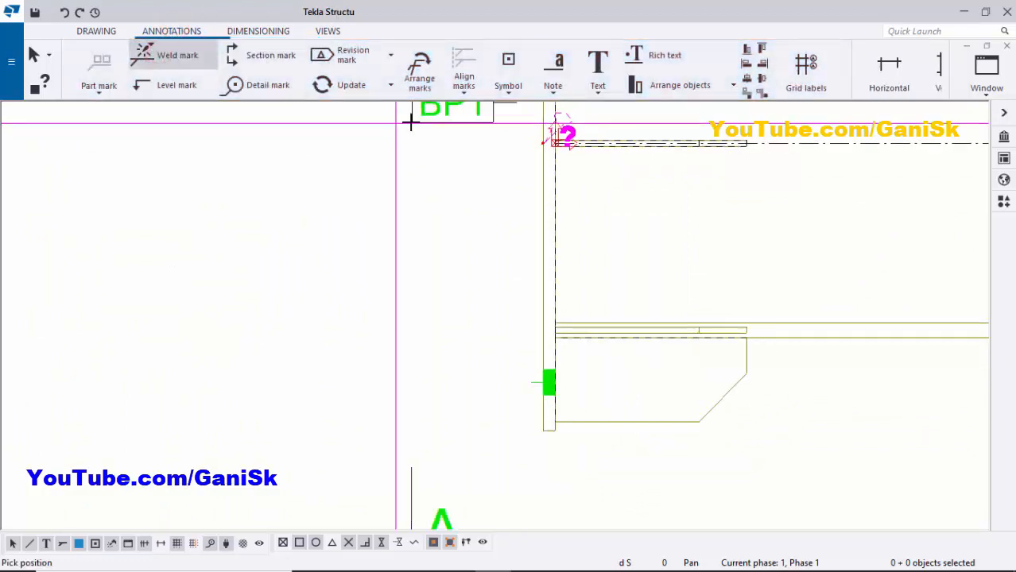
scroll(500, 254, "up", 6)
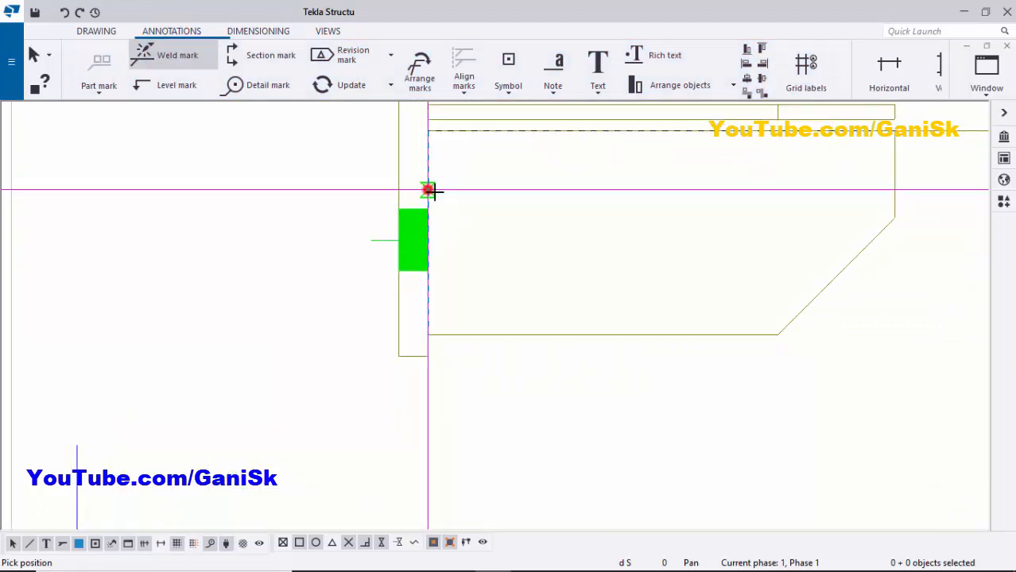
left_click(430, 189)
left_click(572, 450)
scroll(610, 401, "down", 2)
scroll(610, 401, "down", 1)
right_click(586, 330)
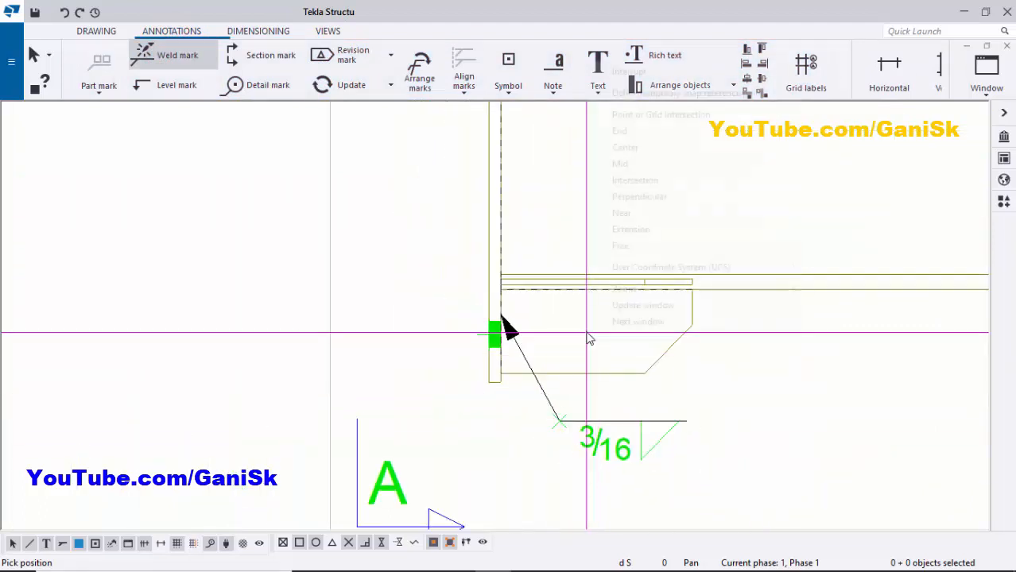
left_click(631, 71)
Add another 3/16 weld mark where the lower stiffener plate meets the column flange, with its leader running below the stiffener.
scroll(583, 311, "up", 2)
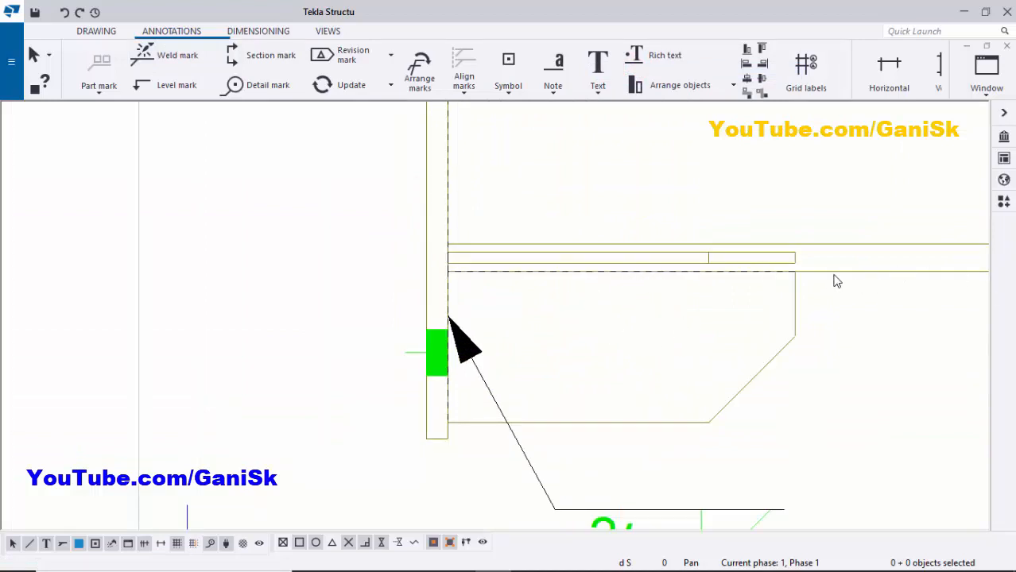
left_click(181, 62)
scroll(544, 327, "up", 2)
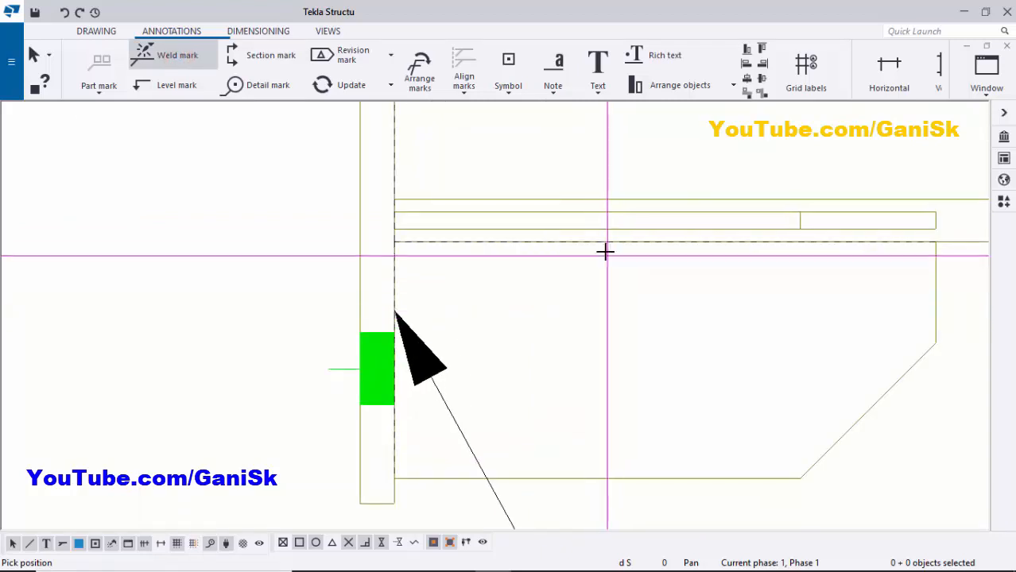
left_click(611, 244)
scroll(635, 329, "down", 2)
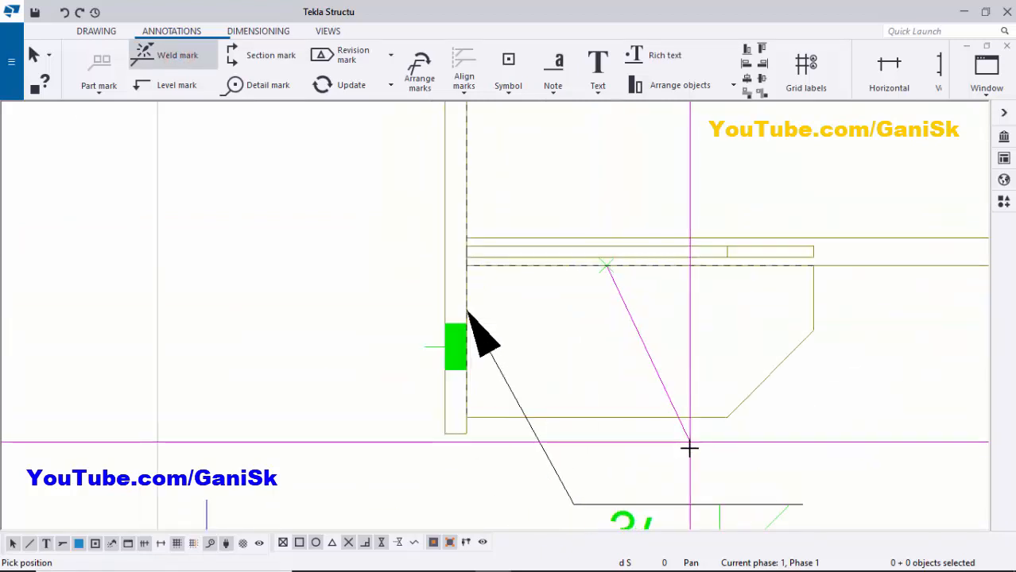
left_click(689, 445)
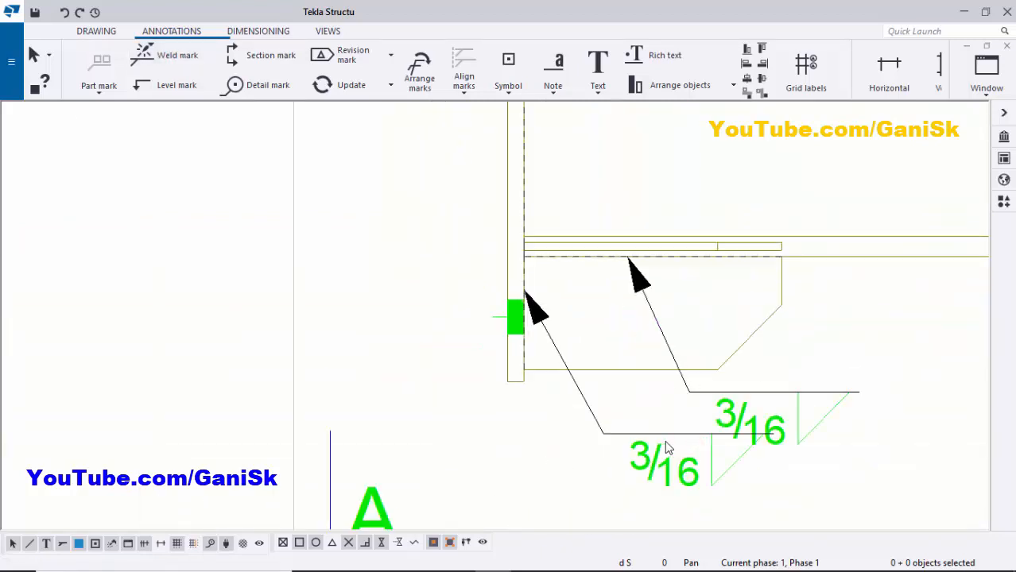
Merge the lower stiffener's two 3/16 weld marks into one and shift the merged mark to a clear spot below the stiffener.
left_click(668, 434)
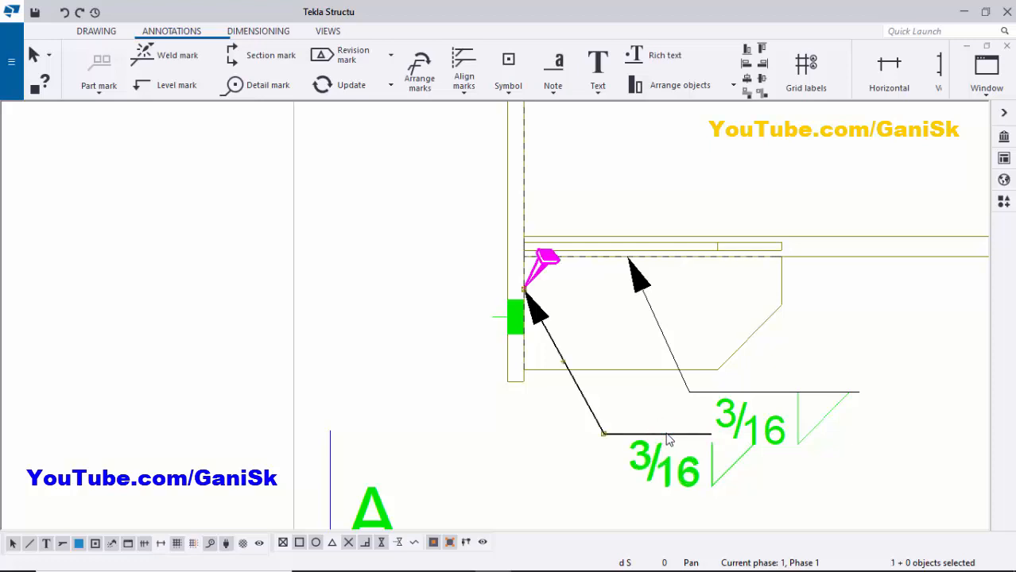
left_click(740, 393, "ctrl")
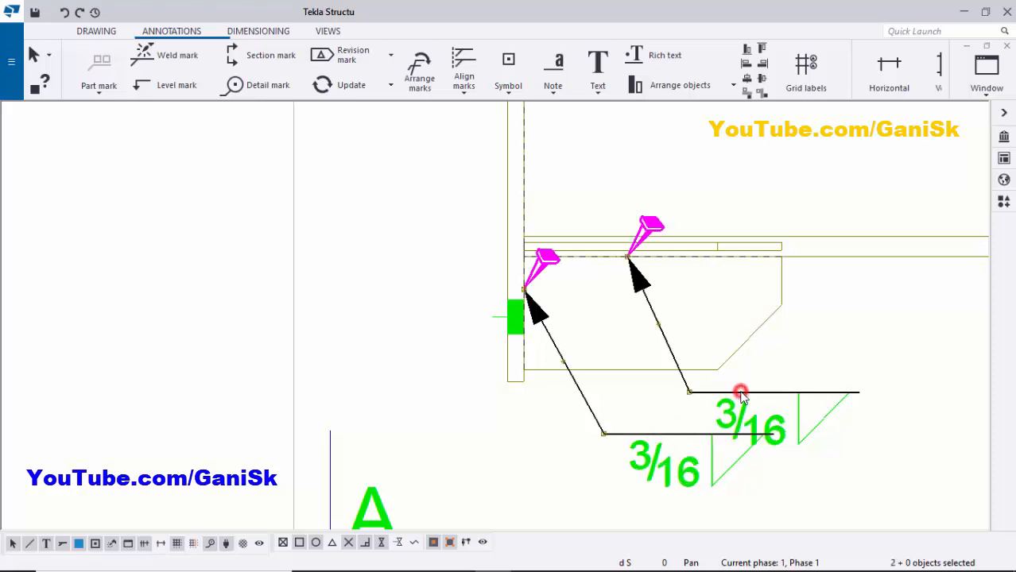
right_click(739, 400)
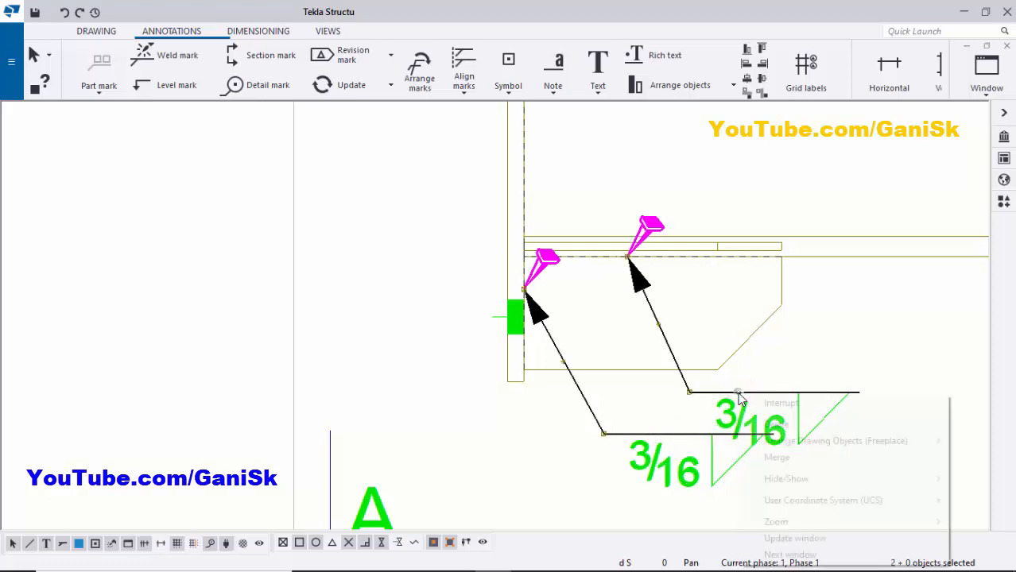
left_click(749, 463)
left_click_drag(493, 465, 542, 464)
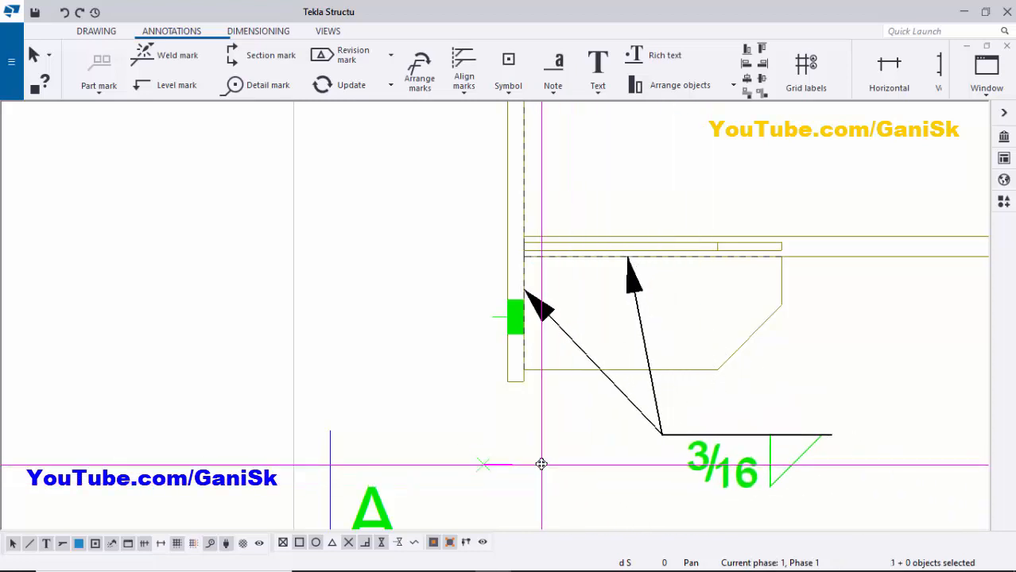
left_click(542, 467)
scroll(689, 484, "down", 3)
scroll(682, 485, "up", 2)
scroll(678, 475, "down", 3)
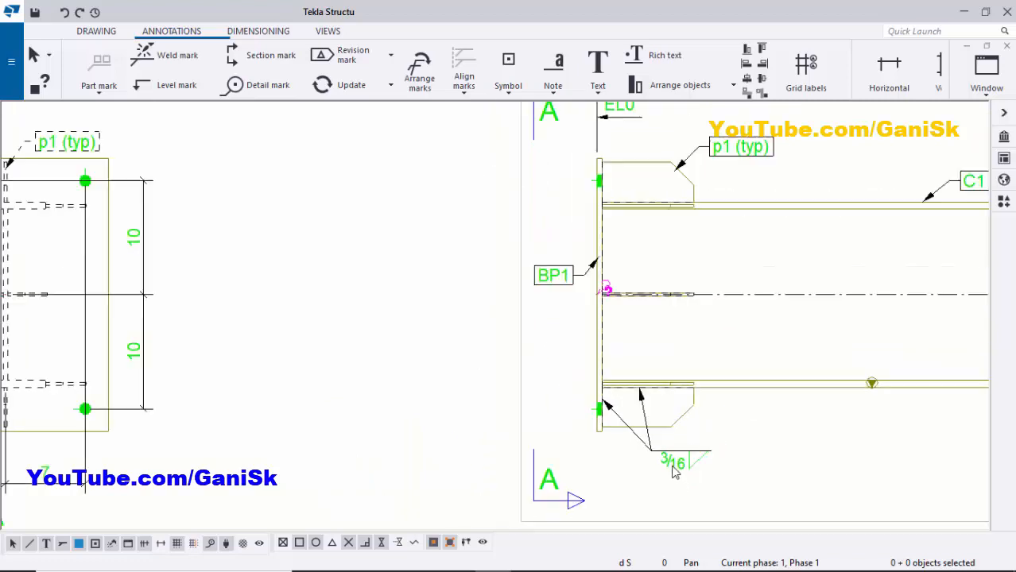
Add a 3/16 weld mark where the column meets base plate BP1, just below the column's centreline.
scroll(642, 370, "up", 3)
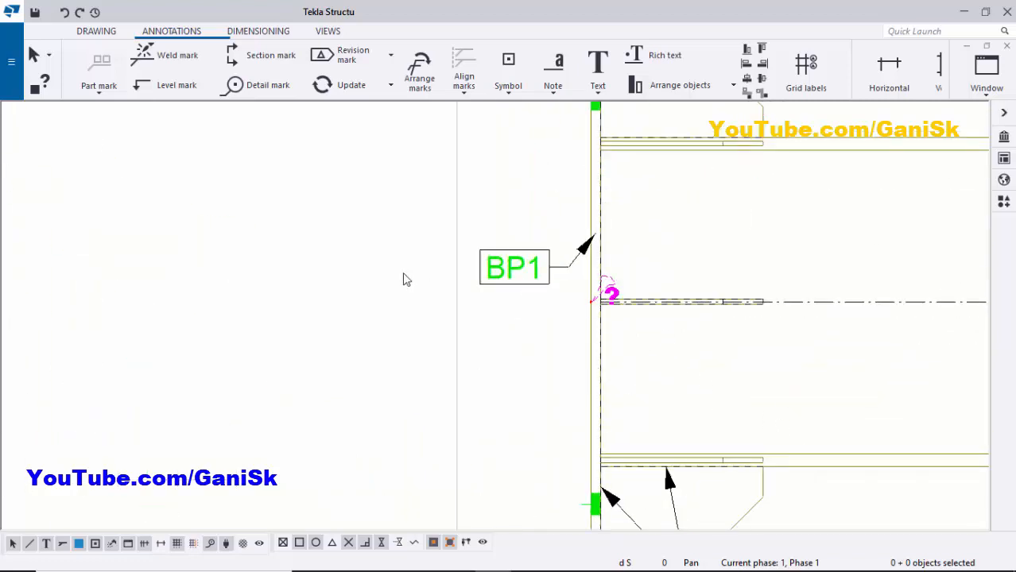
left_click(175, 57)
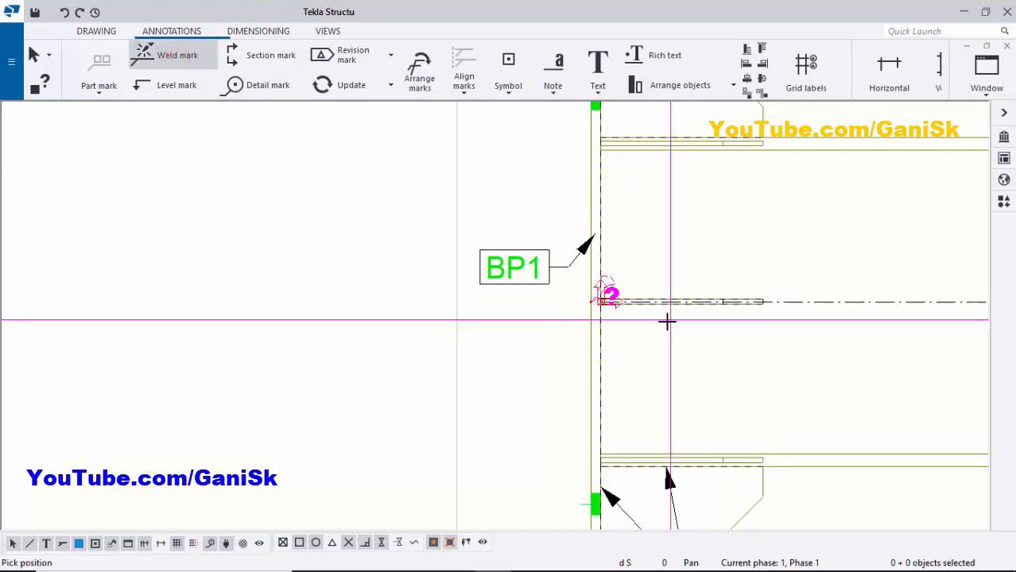
scroll(667, 319, "up", 2)
left_click(655, 401)
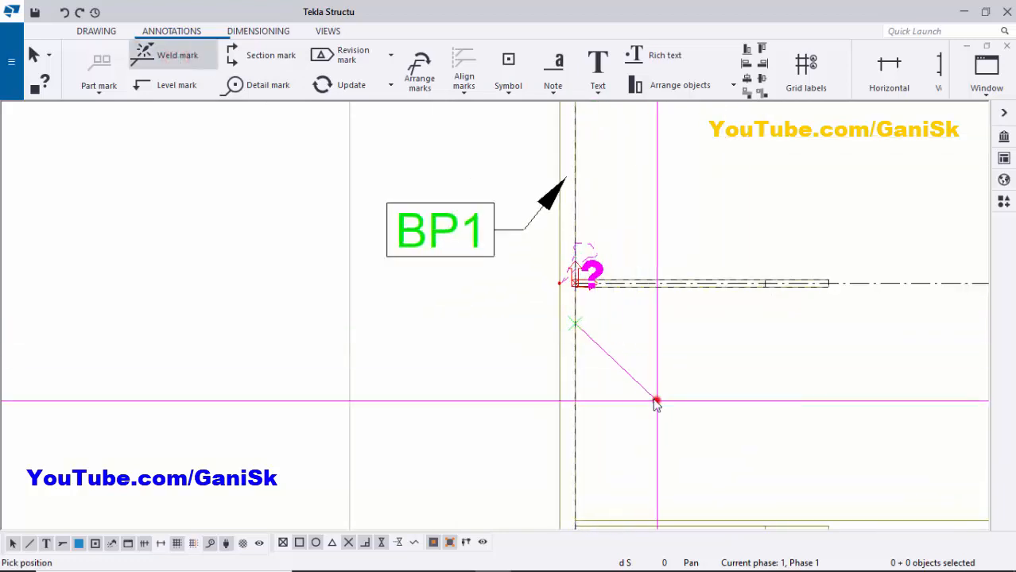
scroll(655, 401, "down", 2)
right_click(783, 267)
left_click(793, 278)
Set the column-to-base-plate weld mark's Edge/Around option to the around symbol and apply the change.
scroll(666, 388, "up", 3)
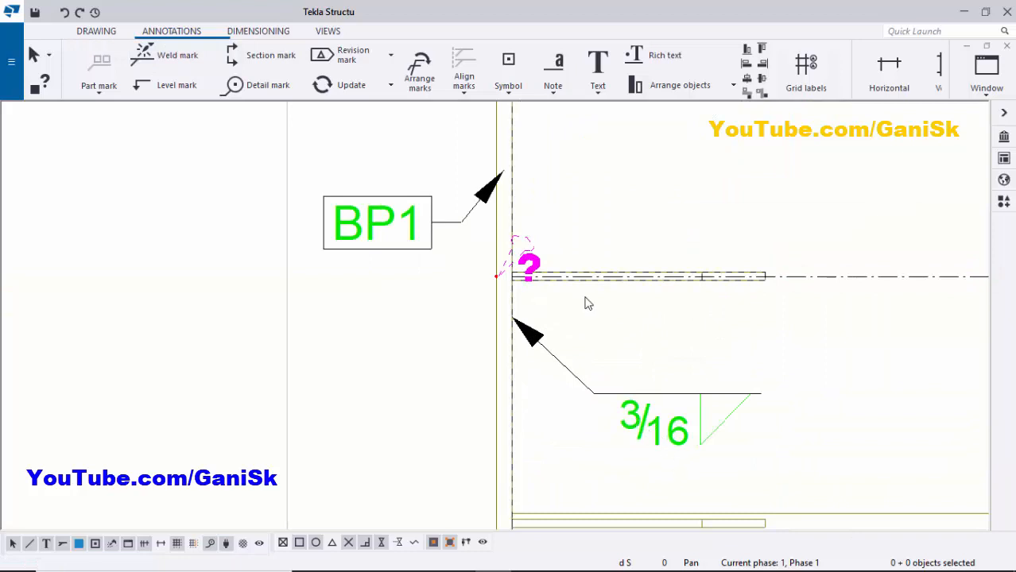
double_click(645, 436)
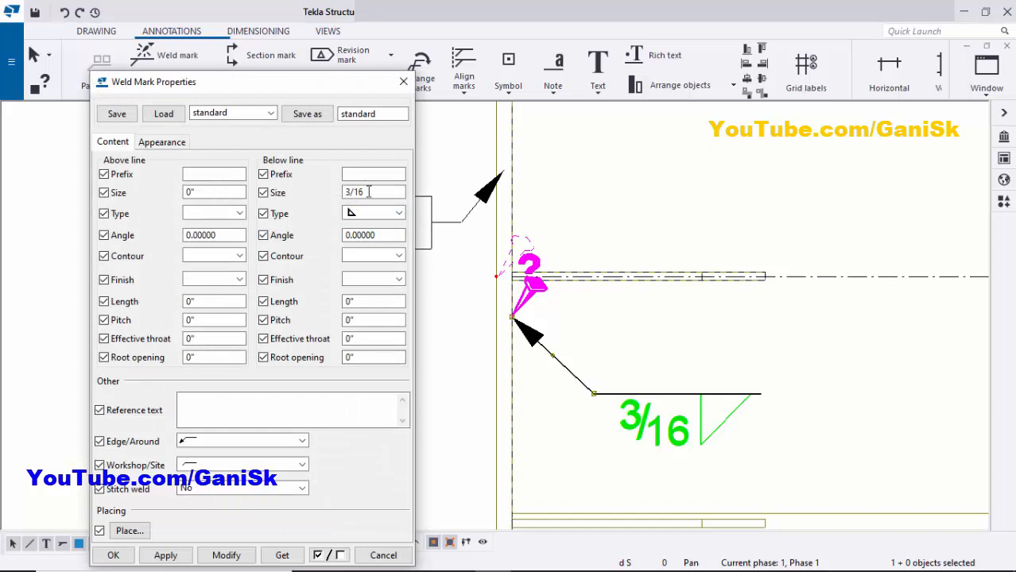
left_click_drag(370, 192, 327, 195)
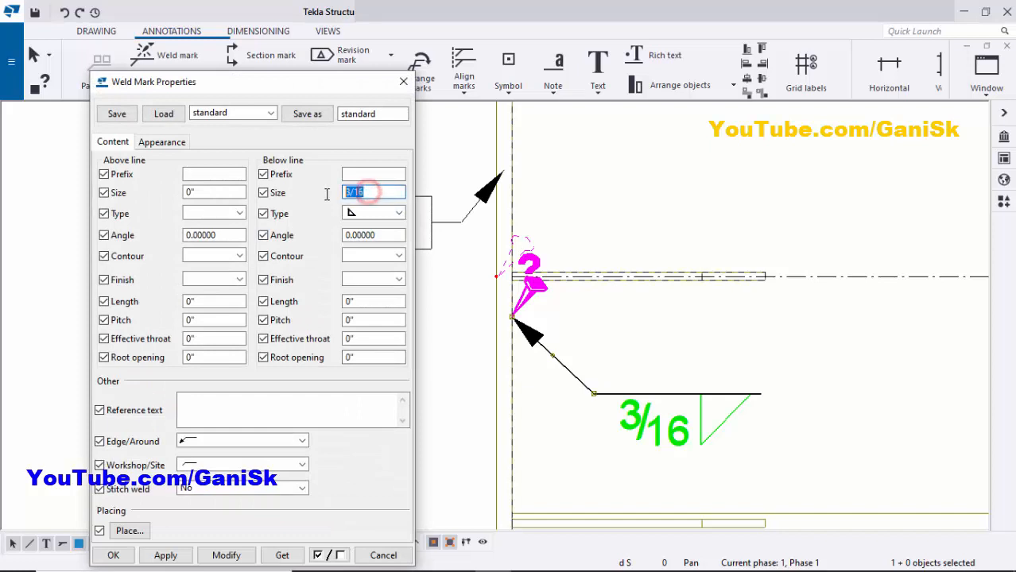
left_click(398, 213)
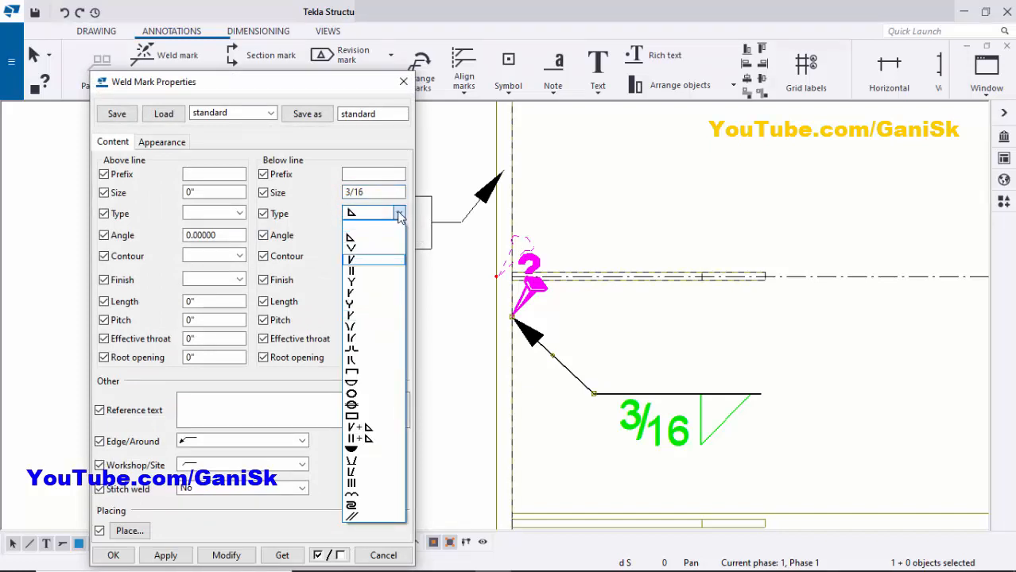
left_click(398, 213)
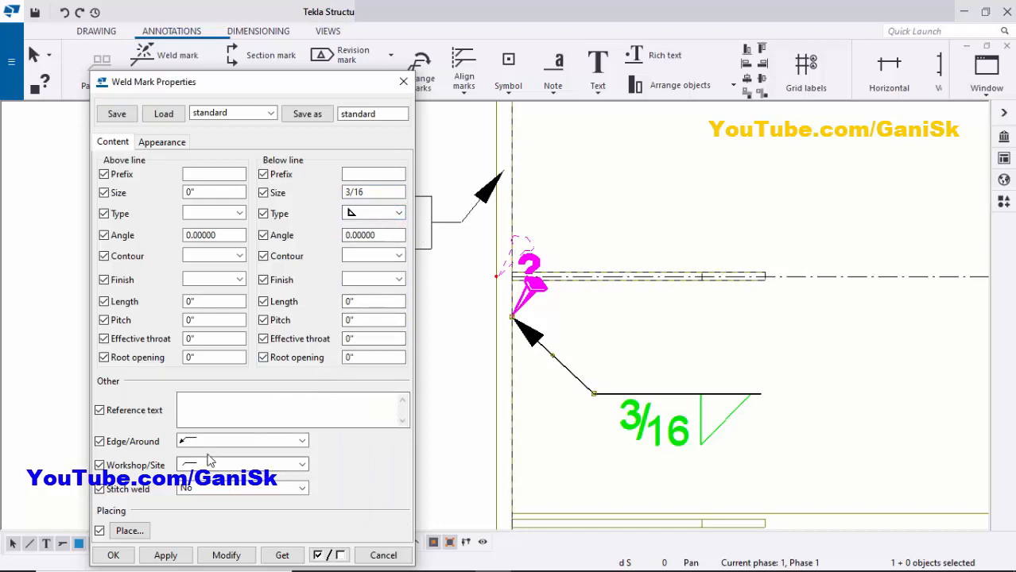
left_click(231, 441)
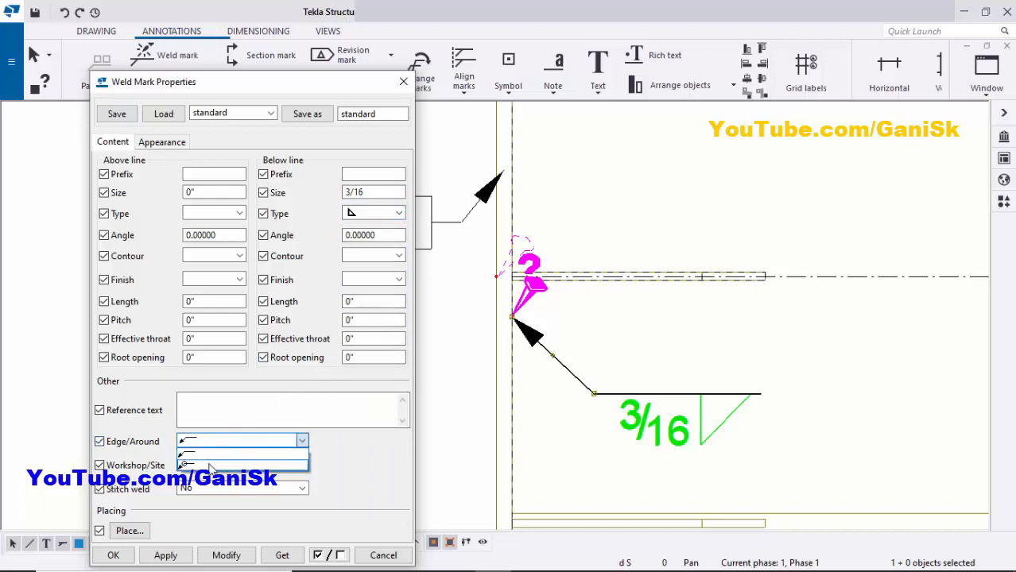
left_click(207, 465)
left_click(226, 555)
left_click(165, 555)
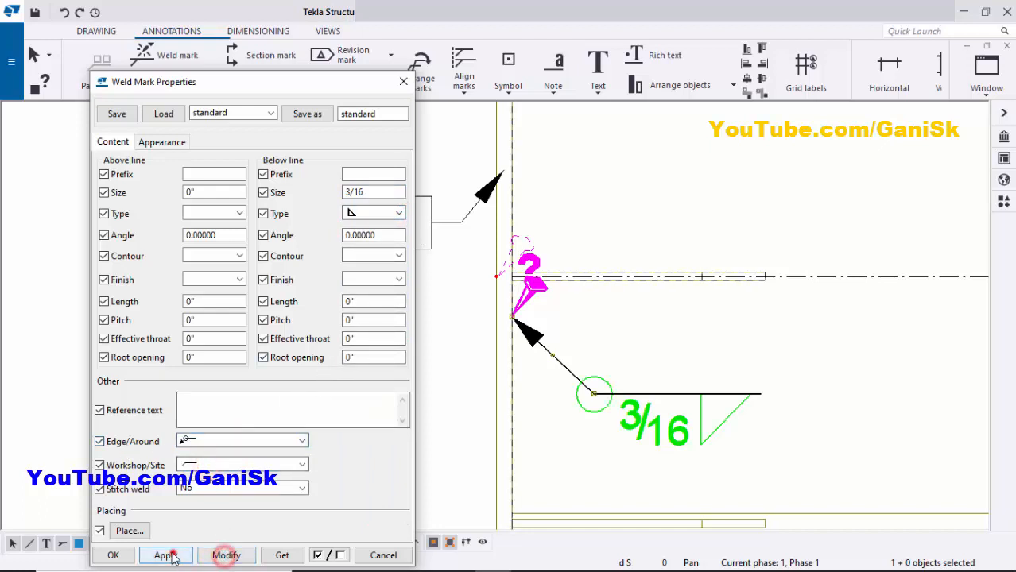
left_click(123, 555)
left_click(756, 323)
scroll(644, 367, "down", 3)
scroll(651, 398, "up", 4)
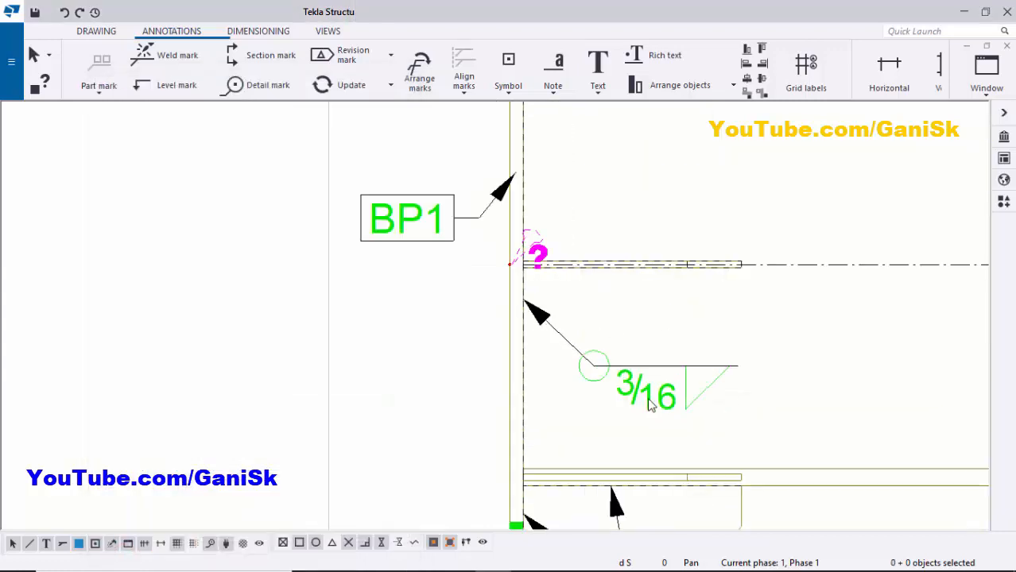
Move the column's main view down and slightly left on the sheet, closer to section A-A.
scroll(716, 301, "down", 2)
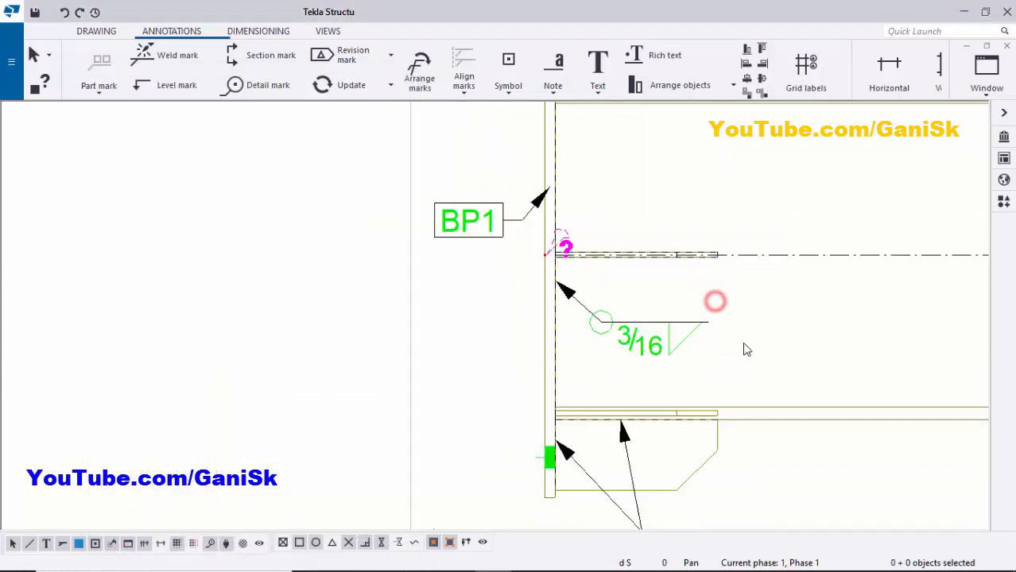
scroll(558, 381, "down", 4)
scroll(549, 380, "up", 5)
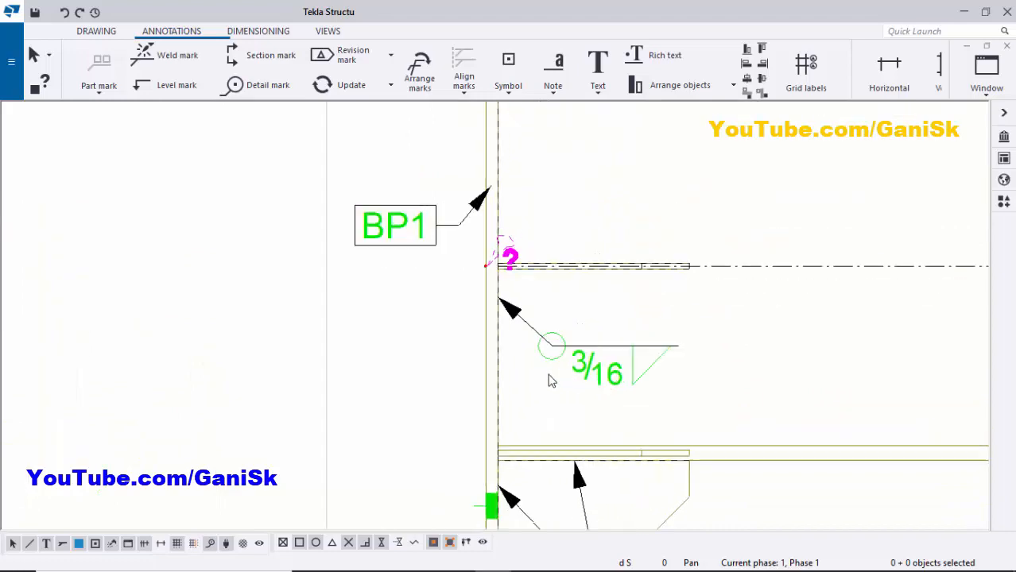
scroll(556, 363, "down", 6)
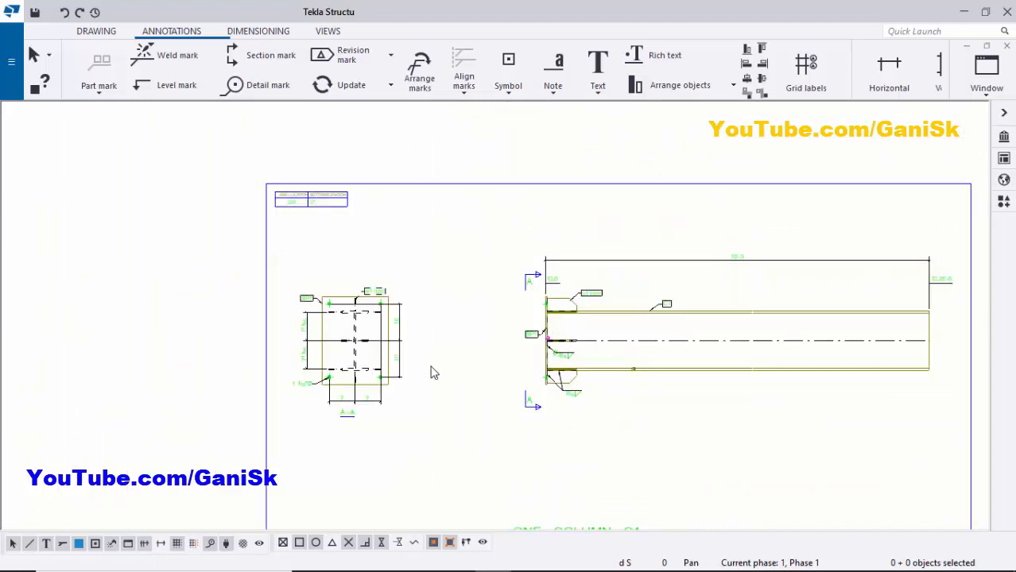
scroll(573, 369, "down", 2)
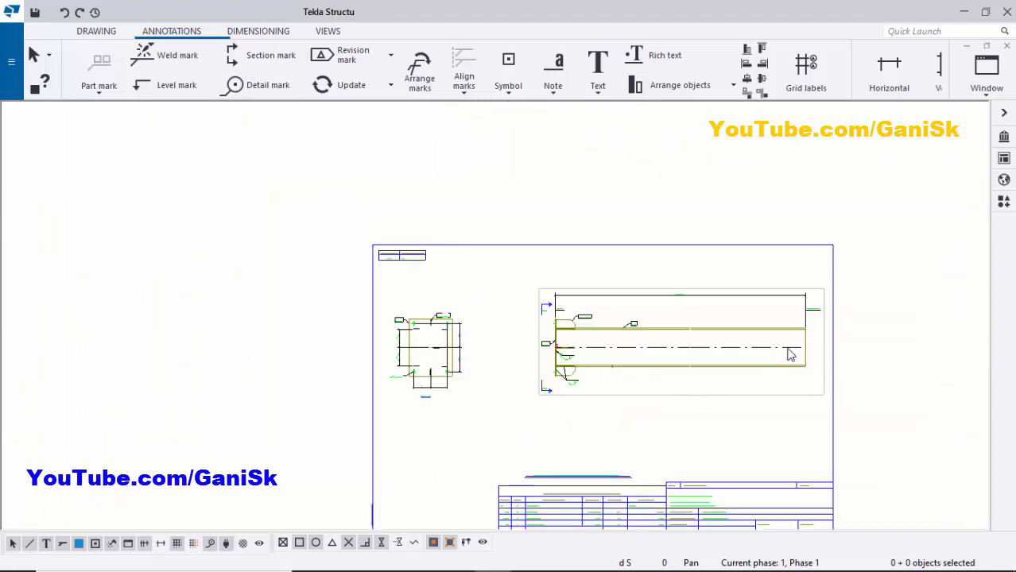
scroll(790, 354, "up", 2)
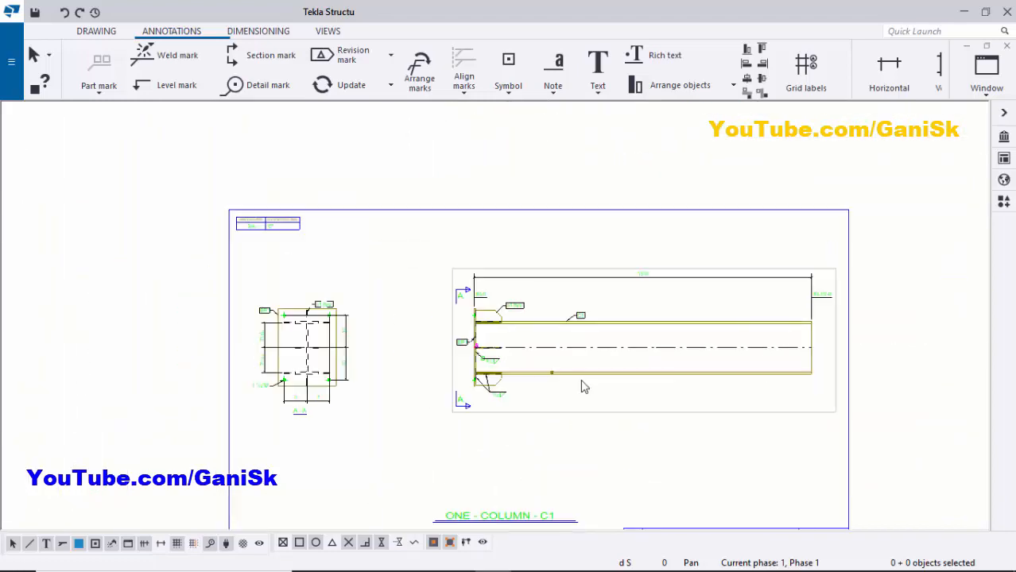
left_click(644, 414)
left_click_drag(654, 420, 625, 433)
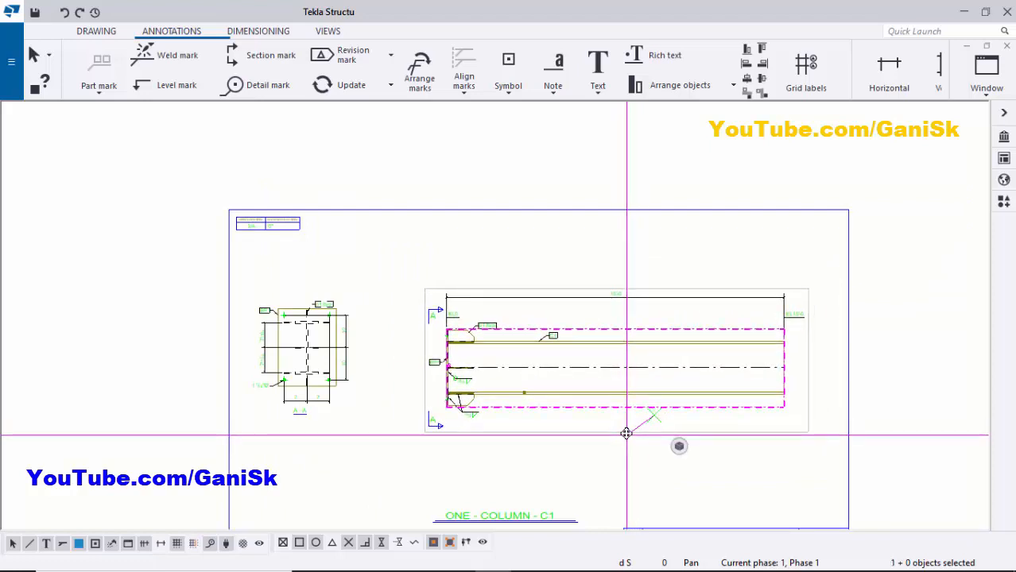
left_click(608, 459)
scroll(313, 453, "up", 2)
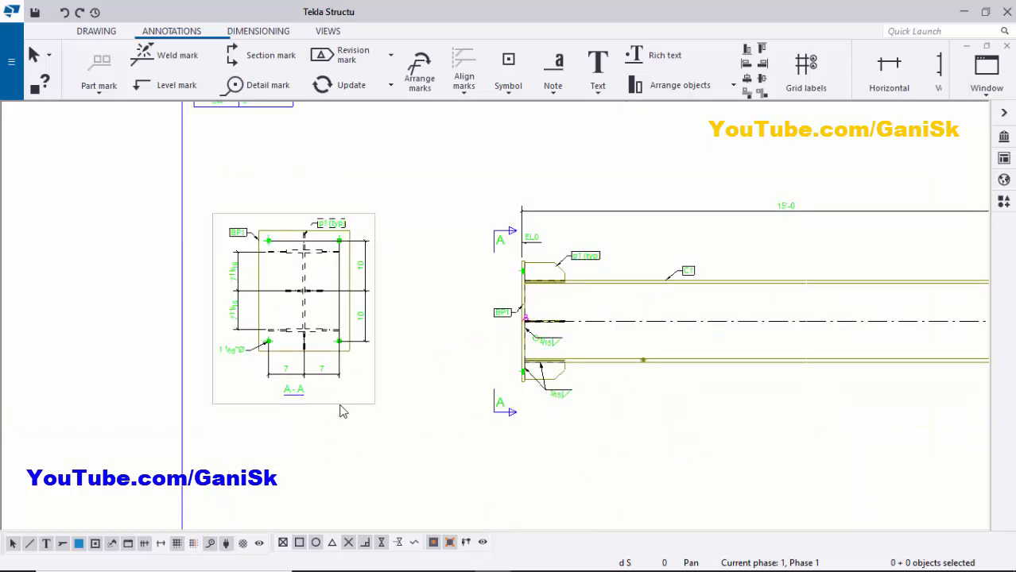
Move the section A-A view right and slightly down on the sheet, closer to the column's main view.
left_click(344, 409)
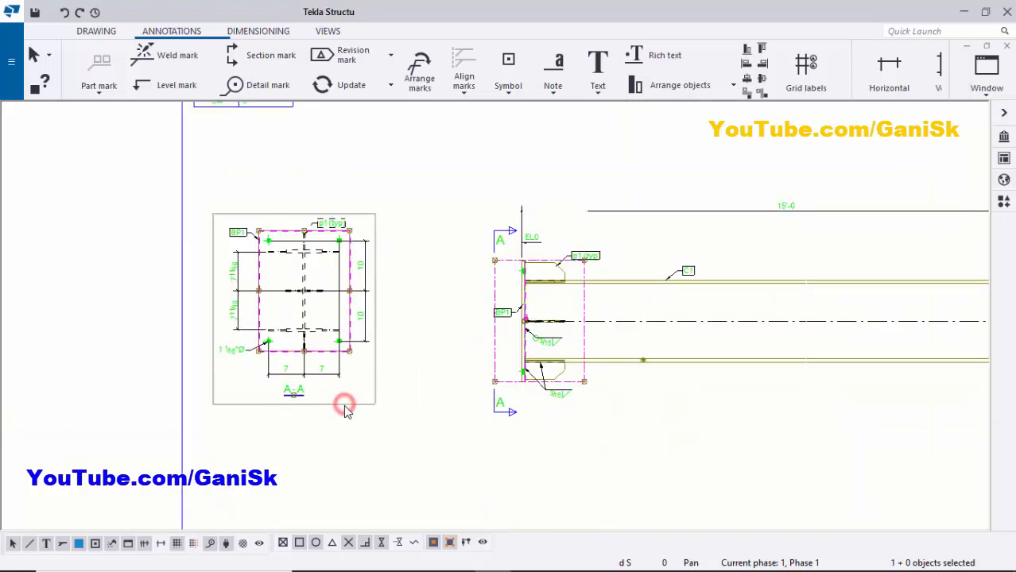
left_click_drag(344, 409, 388, 420)
left_click(399, 459)
Examine the finished sheet: the layout of the views, the drawing title, the bill of material and the grid location table.
scroll(526, 454, "down", 5)
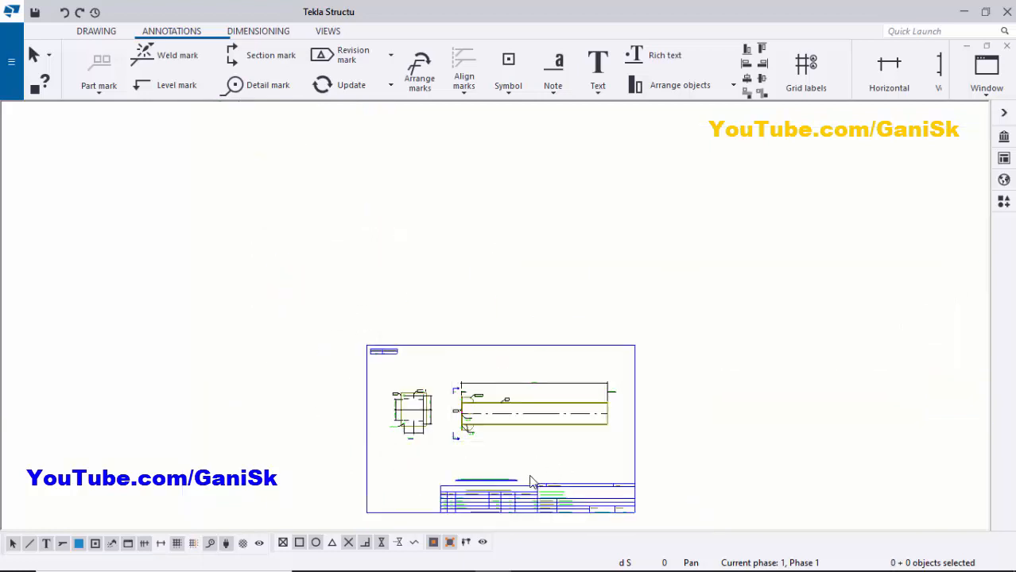
scroll(522, 459, "up", 4)
scroll(479, 465, "down", 3)
scroll(484, 445, "up", 1)
scroll(492, 430, "down", 2)
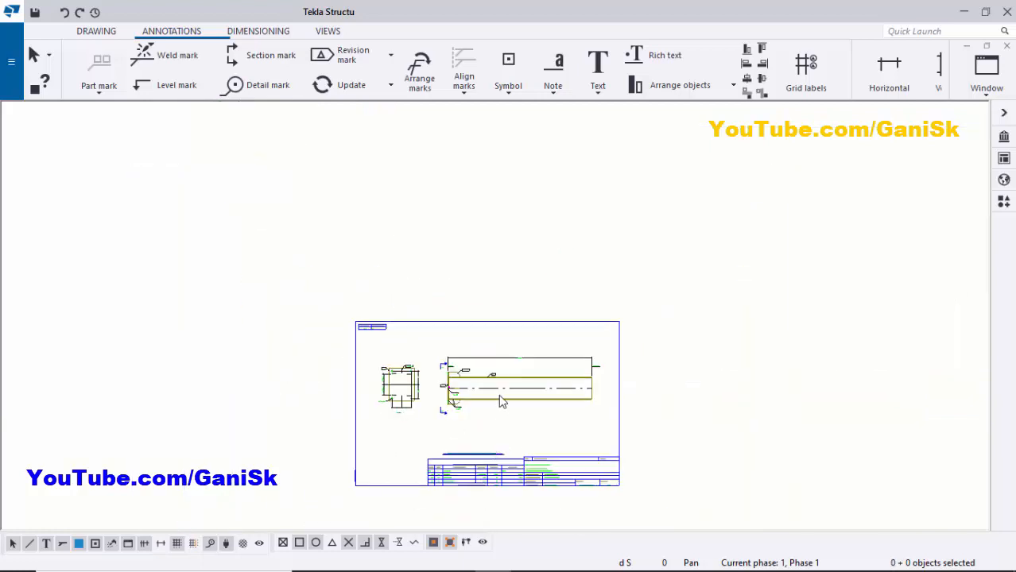
scroll(451, 290, "up", 3)
scroll(382, 449, "down", 2)
scroll(399, 481, "up", 5)
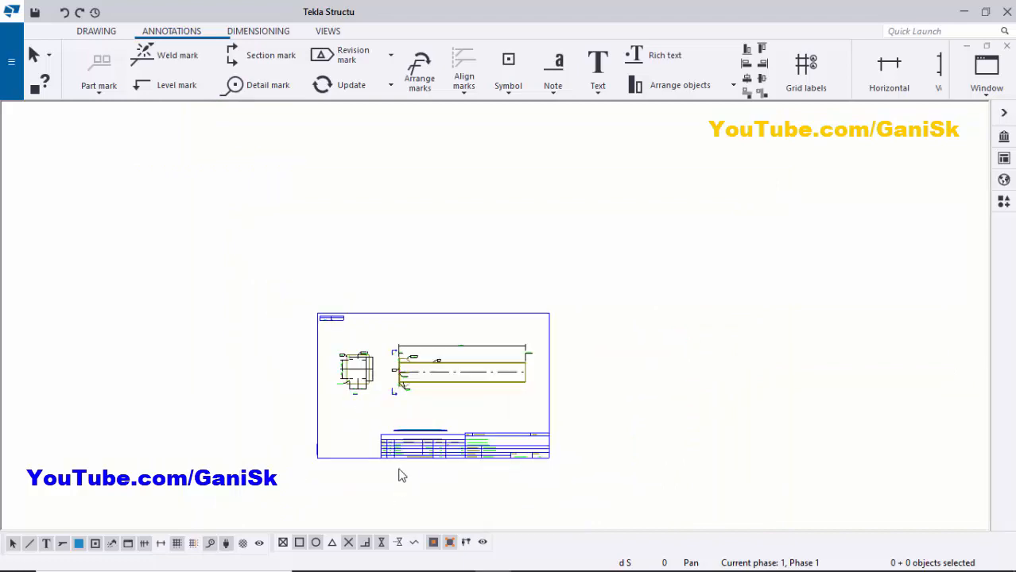
scroll(438, 355, "up", 1)
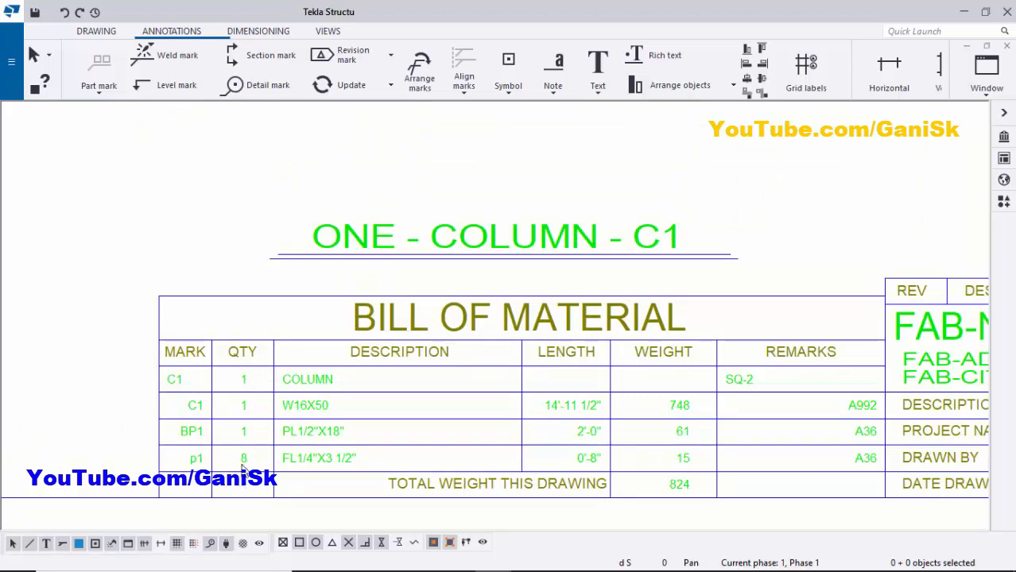
scroll(651, 447, "down", 3)
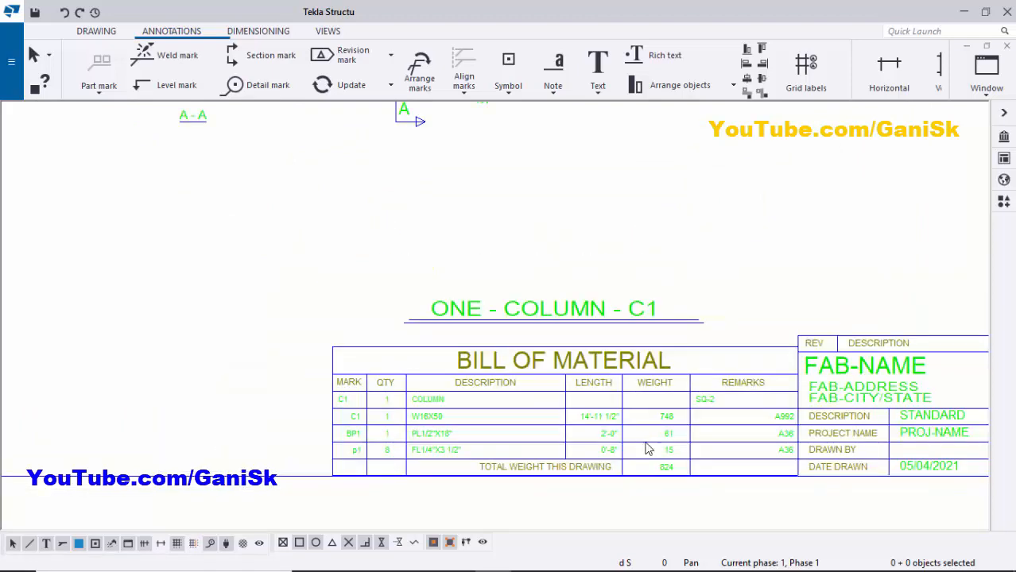
scroll(452, 179, "up", 5)
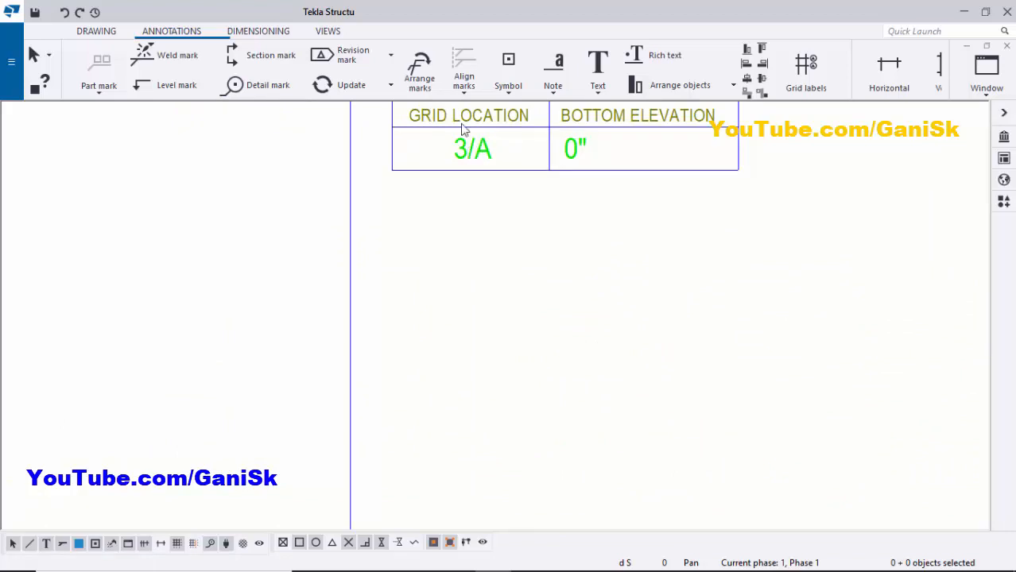
scroll(504, 240, "down", 5)
scroll(736, 372, "up", 1)
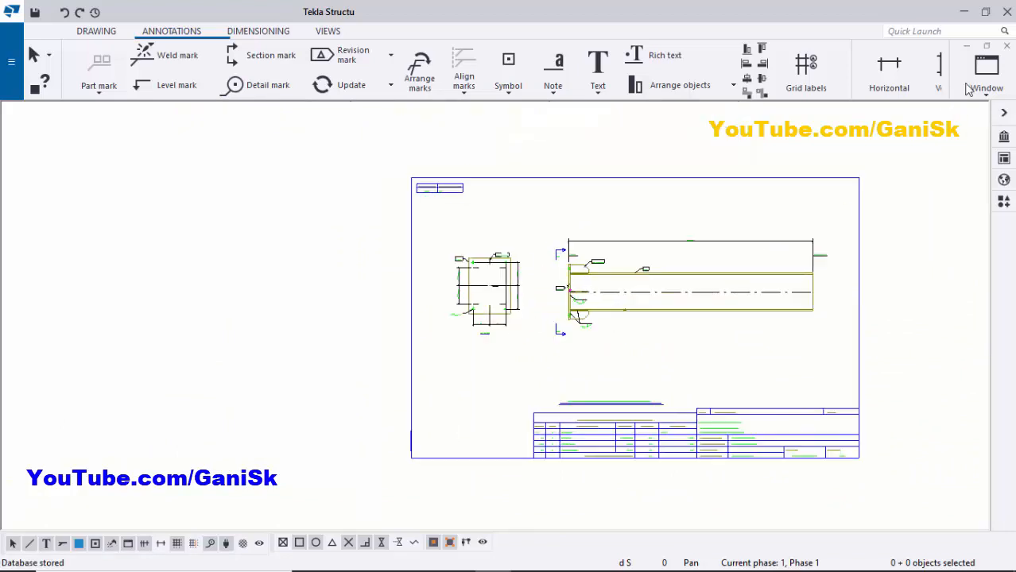
Save and close assembly drawing C1, returning to the column's base plate and stiffeners in the 3D model.
left_click(1007, 46)
scroll(513, 372, "up", 2)
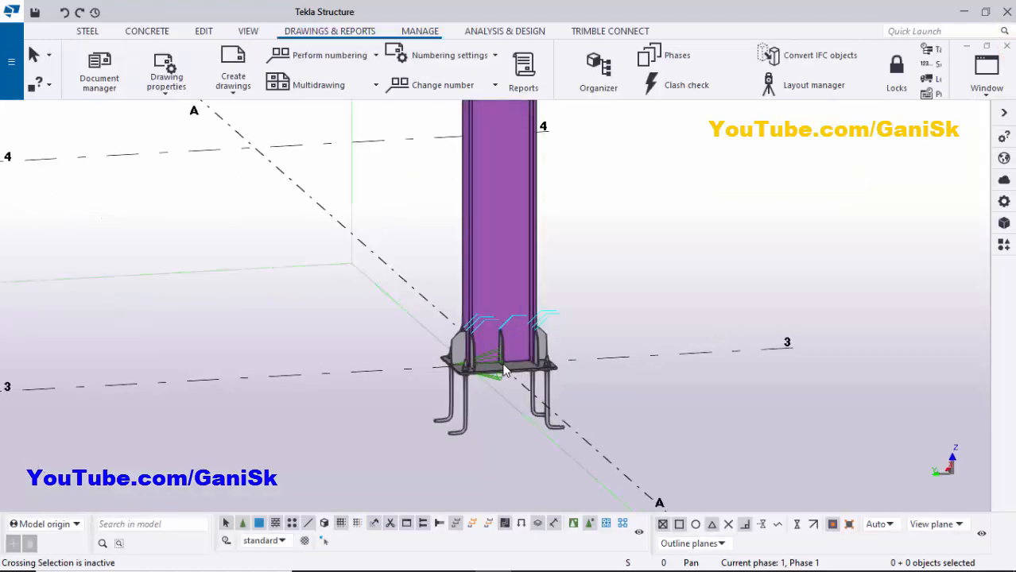
middle_click_drag(481, 337, 604, 359, "ctrl")
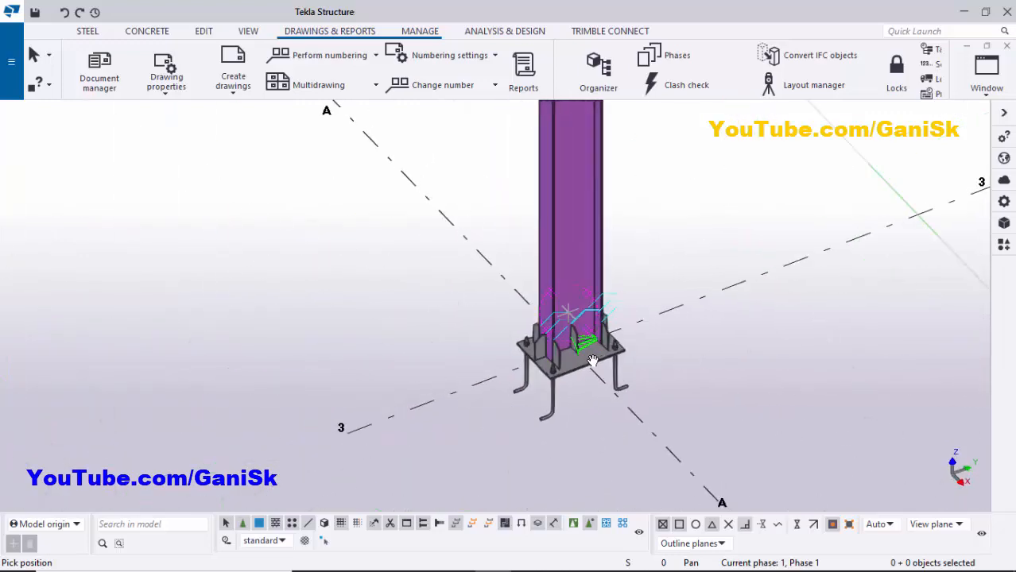
scroll(596, 358, "up", 5)
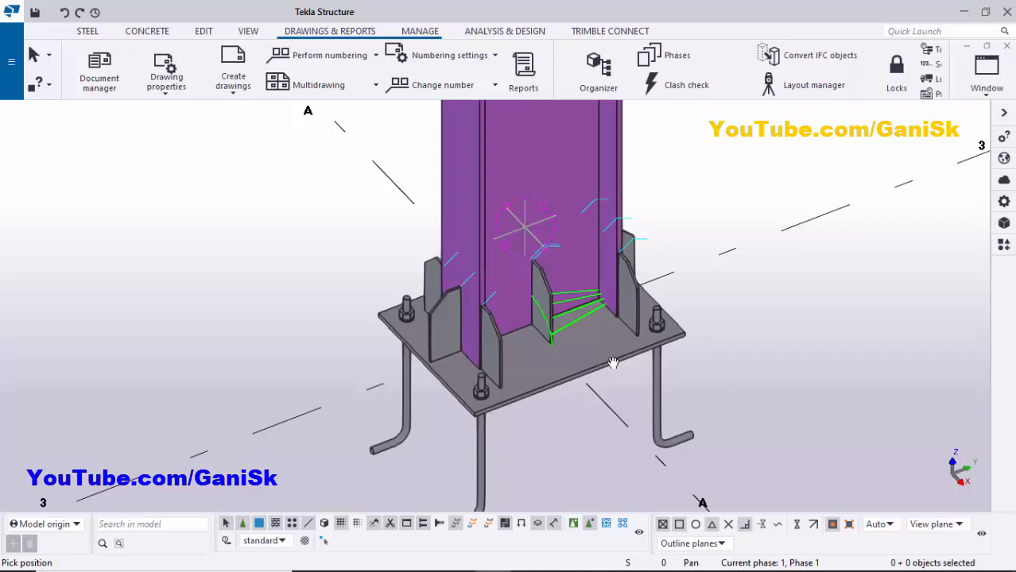
scroll(612, 364, "down", 3)
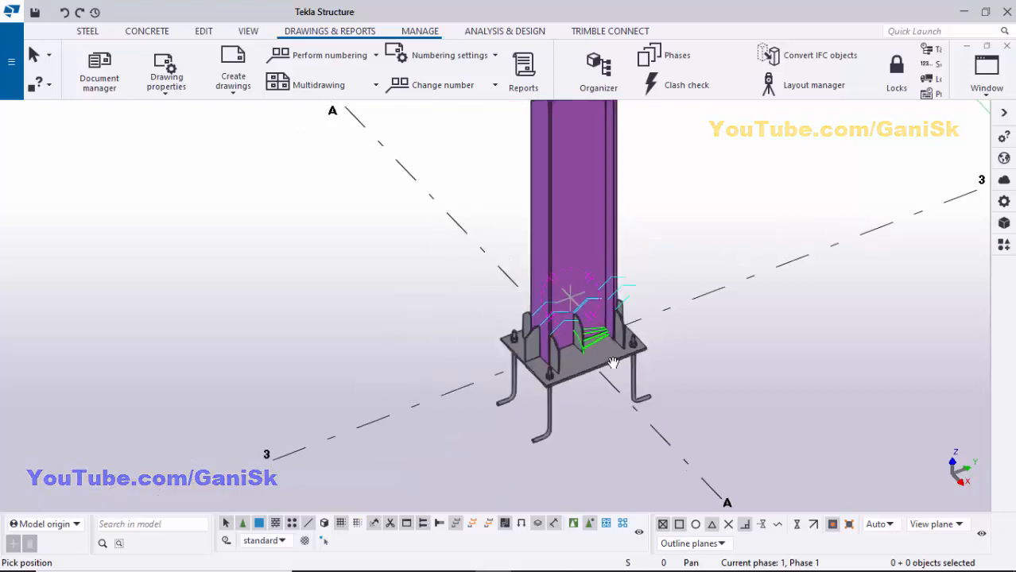